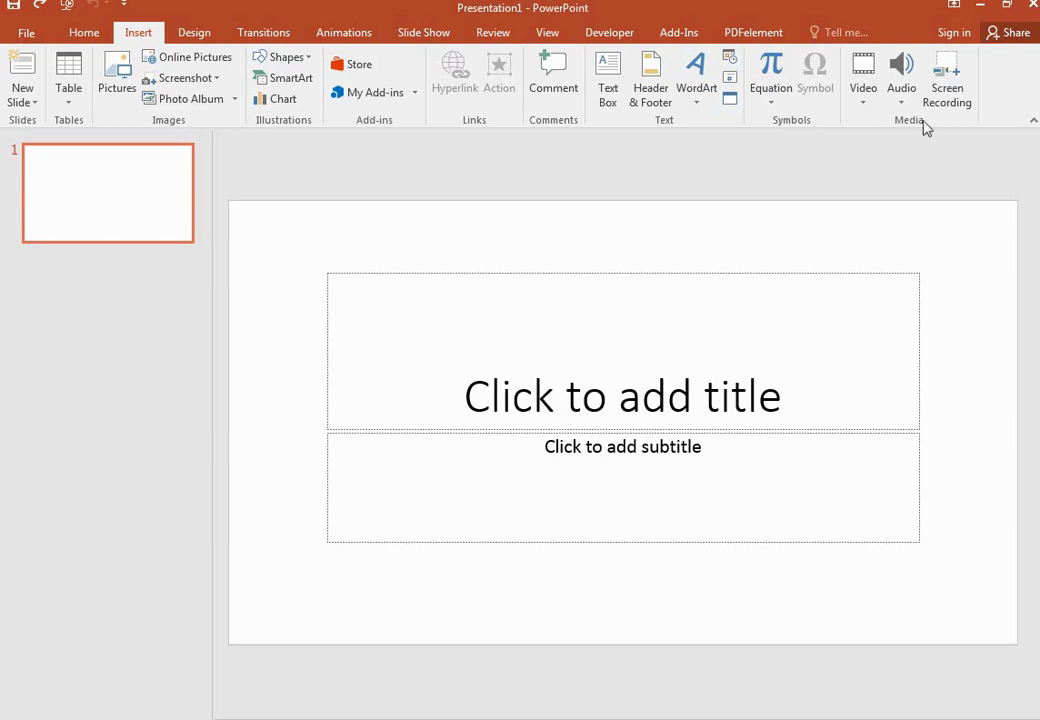
Step: Set a custom 8.5 × 11 in portrait slide size, choosing Ensure Fit
left_click(195, 36)
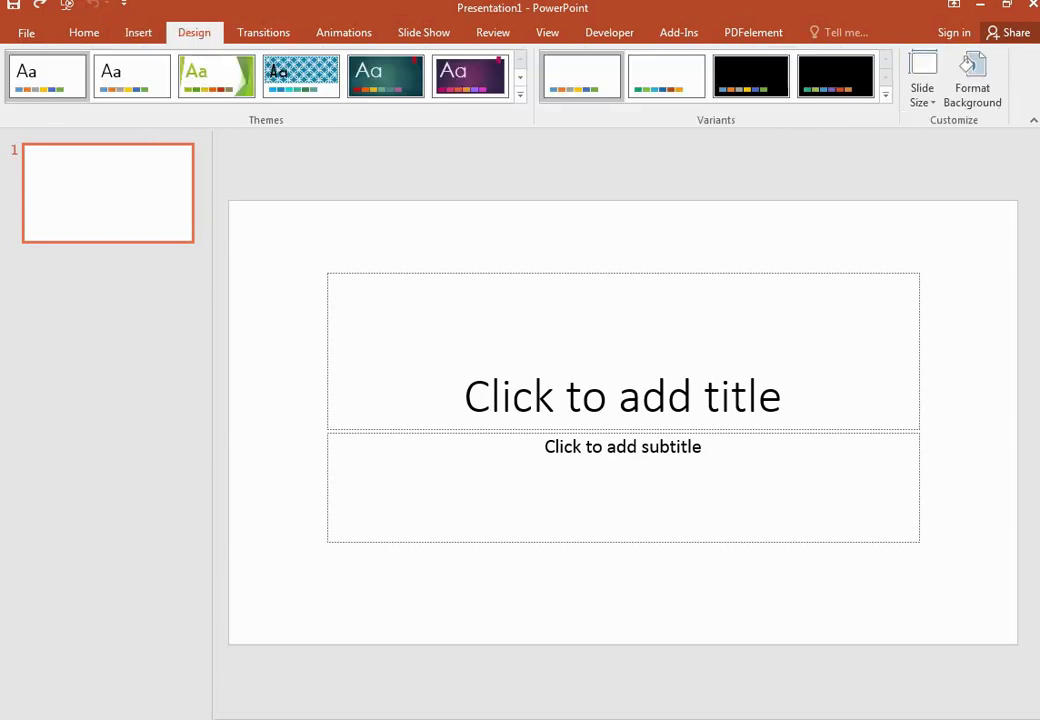
left_click(929, 104)
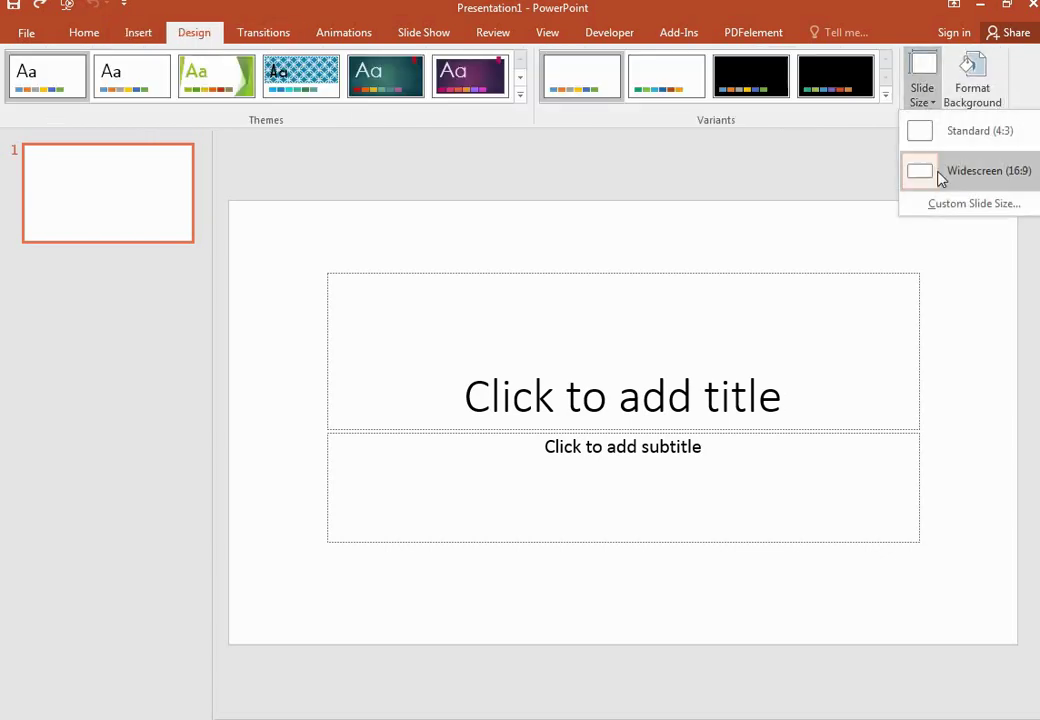
left_click(938, 204)
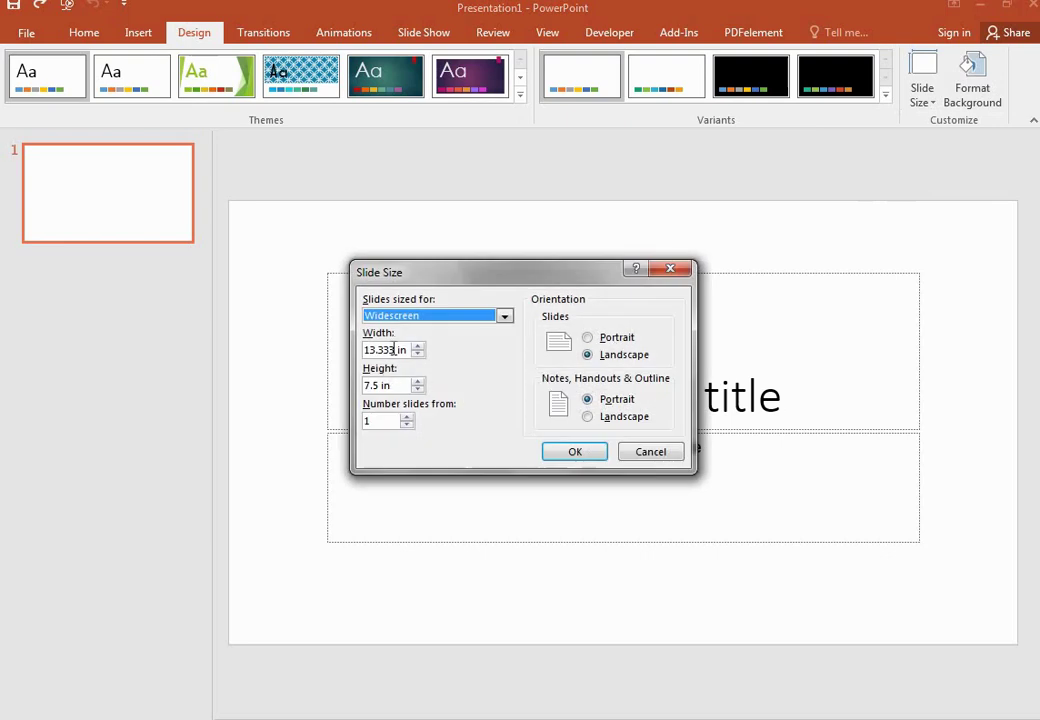
left_click_drag(397, 348, 365, 355)
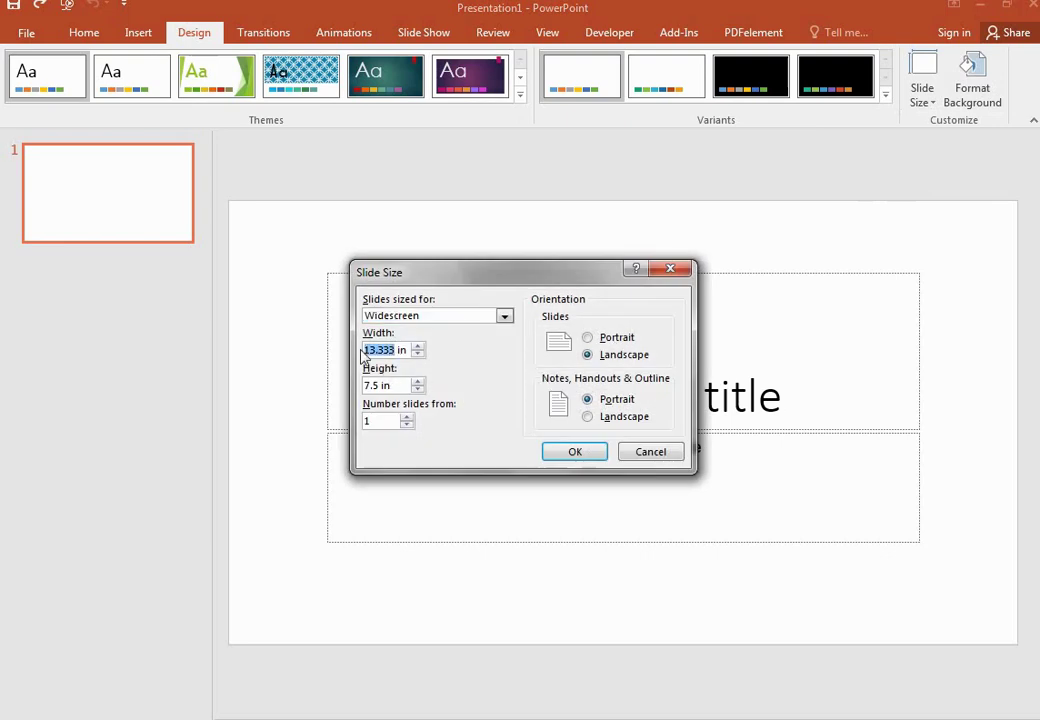
type("8.5")
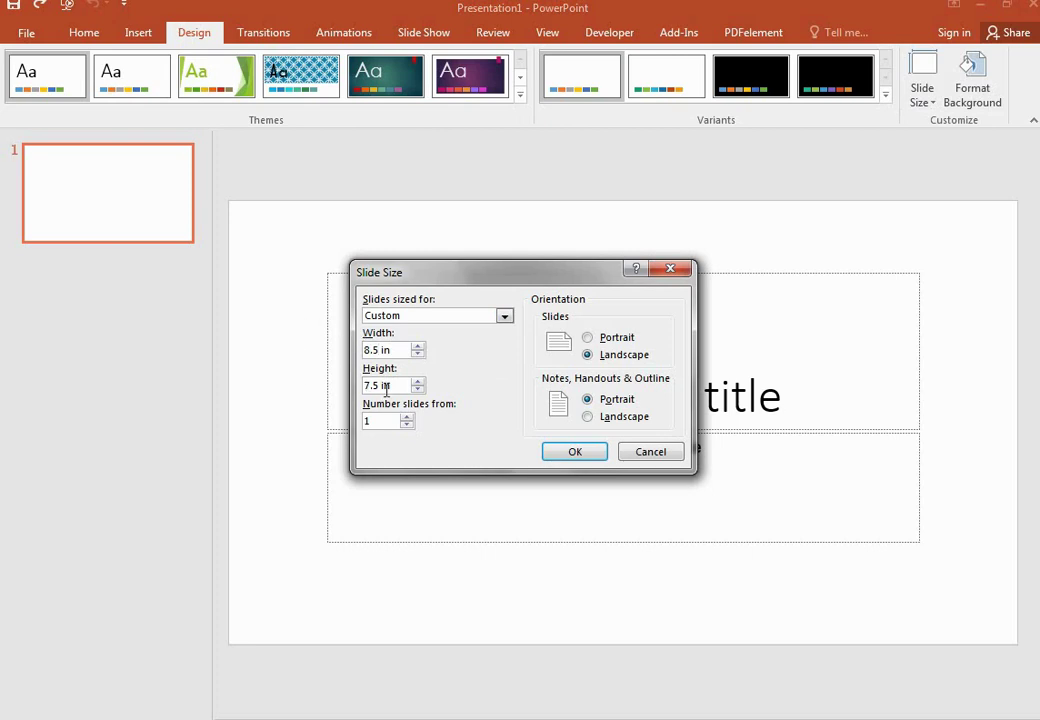
left_click_drag(392, 385, 363, 386)
type("11")
left_click(575, 451)
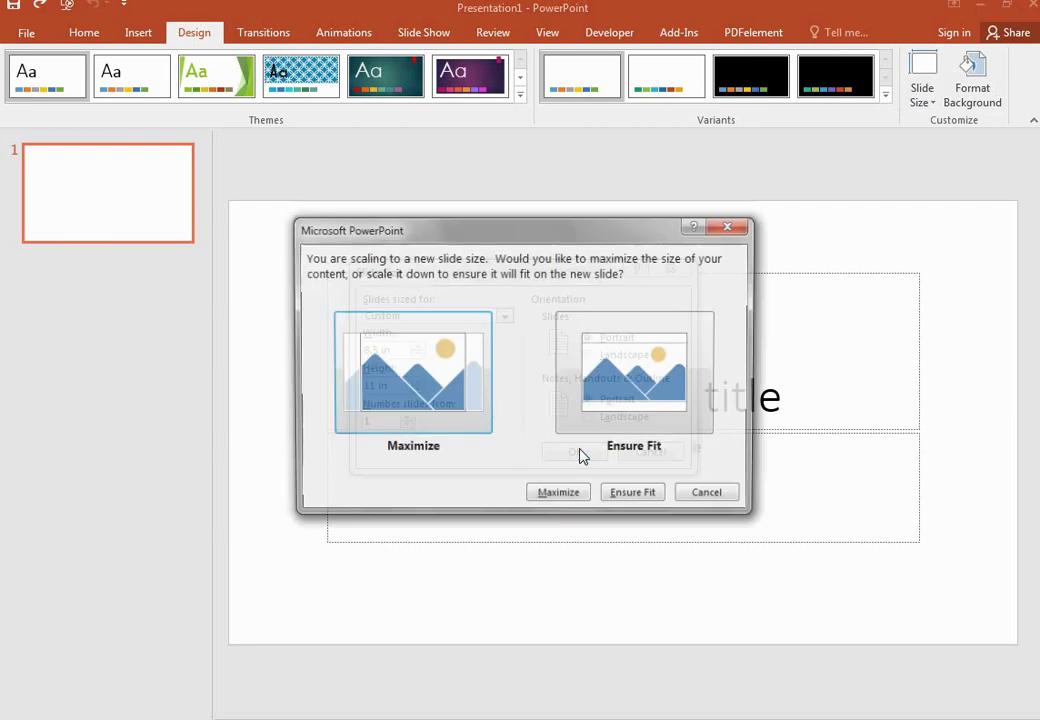
left_click(611, 450)
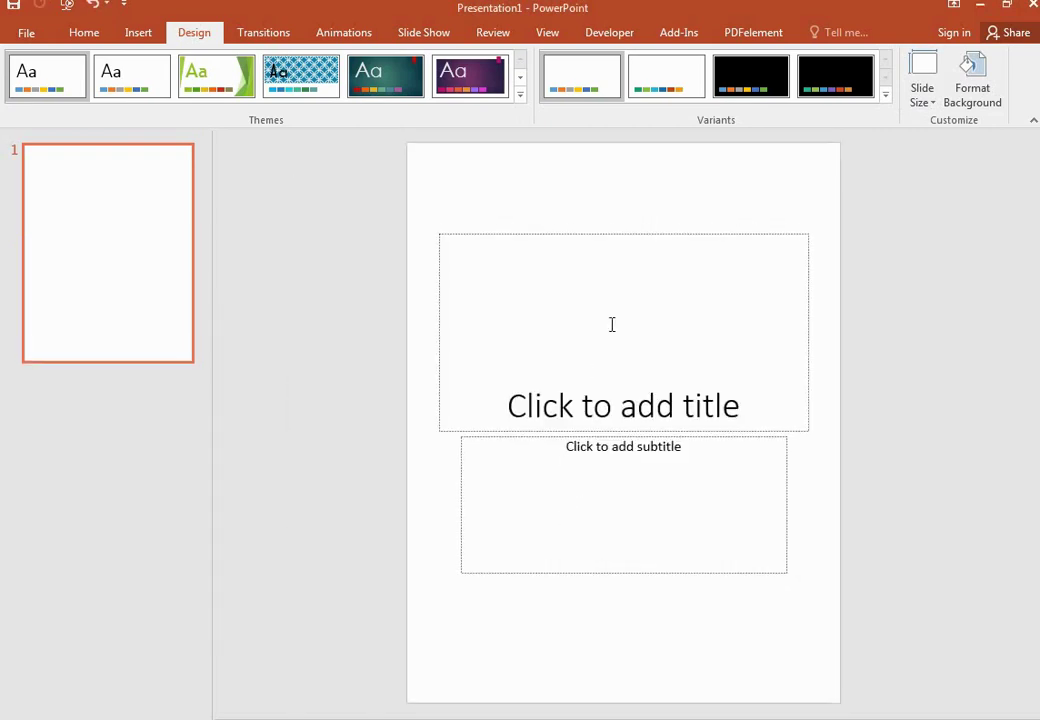
Step: Delete the title and subtitle placeholders to leave a blank page
left_click(621, 234)
key("Delete")
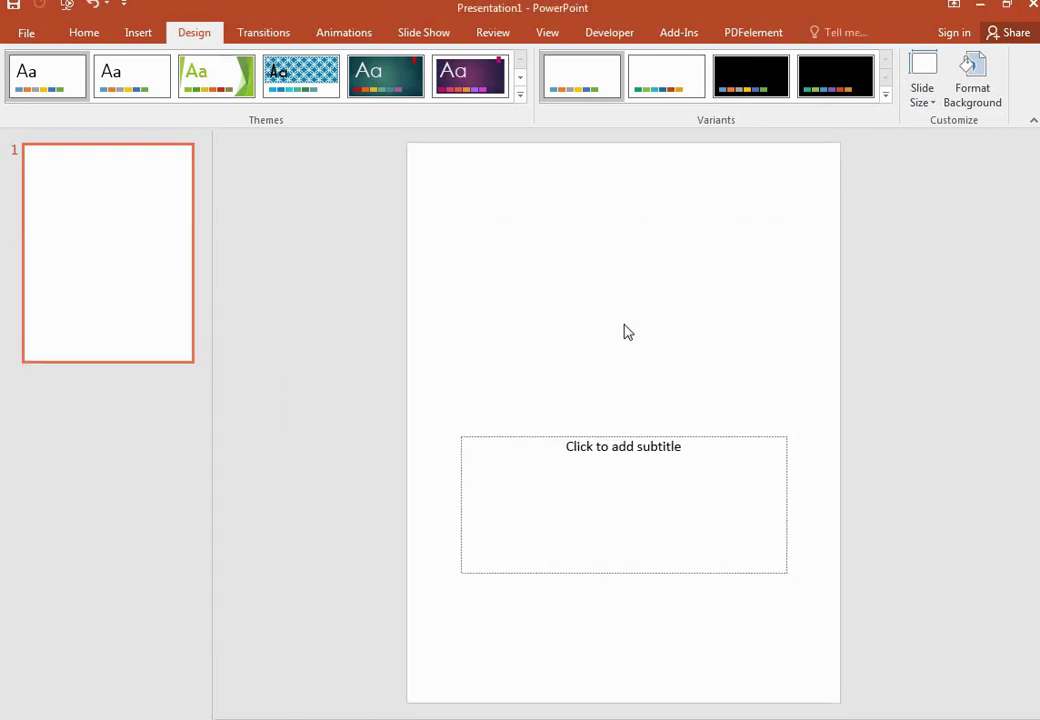
left_click(630, 436)
key("Delete")
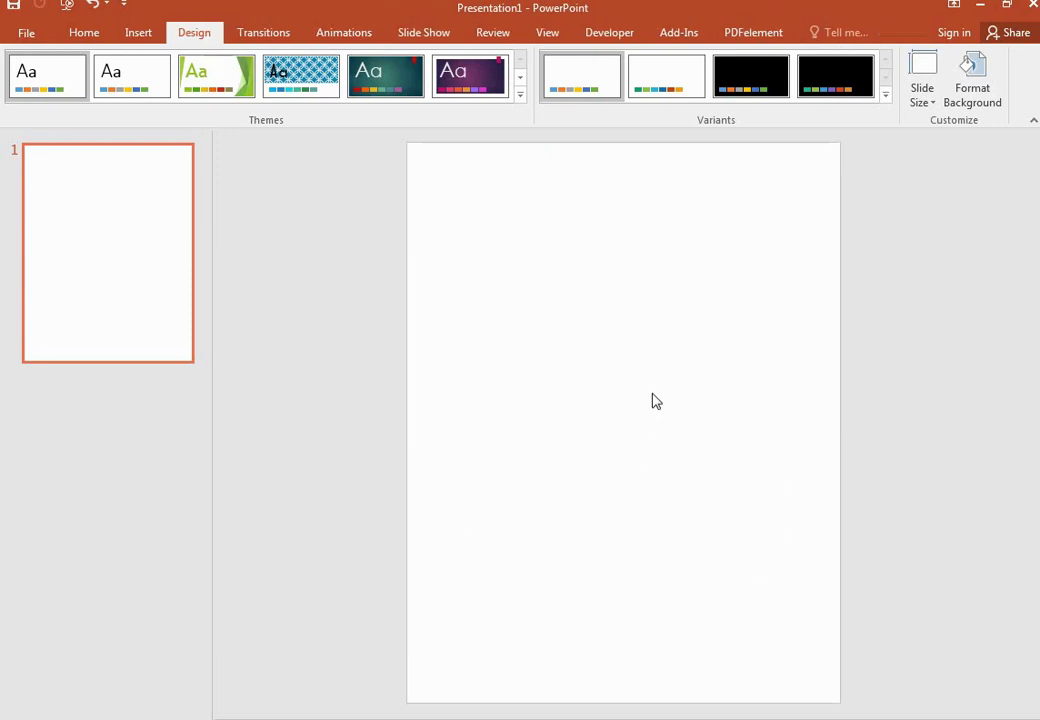
left_click(146, 32)
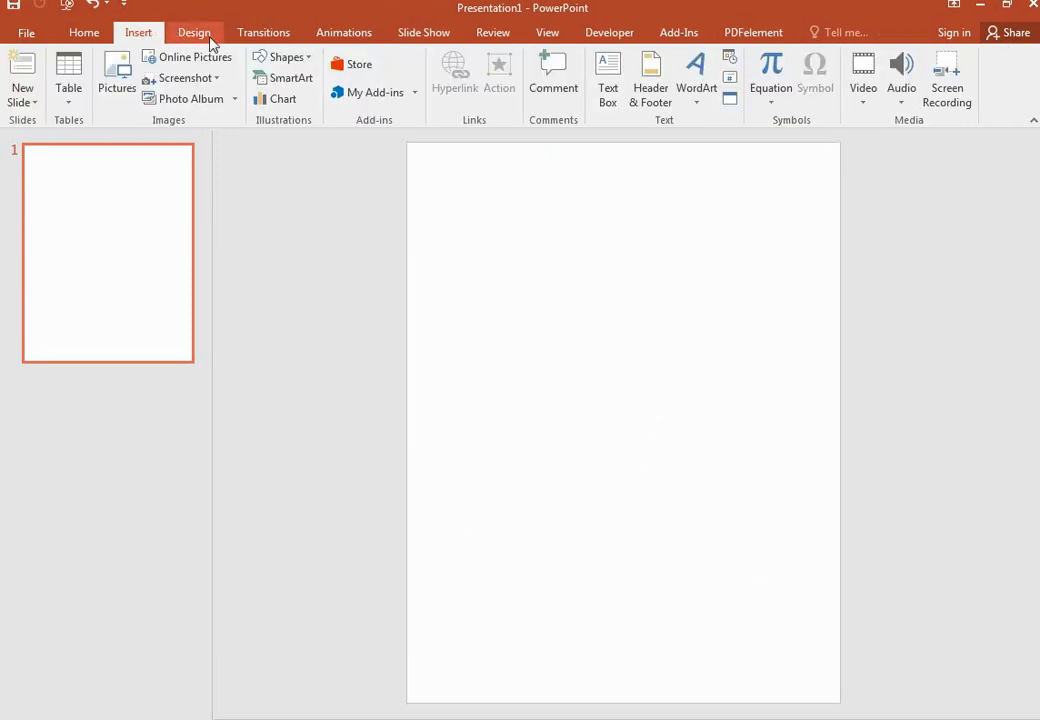
Step: Draw a thin rectangle across the top edge of the page
left_click(290, 57)
left_click(310, 94)
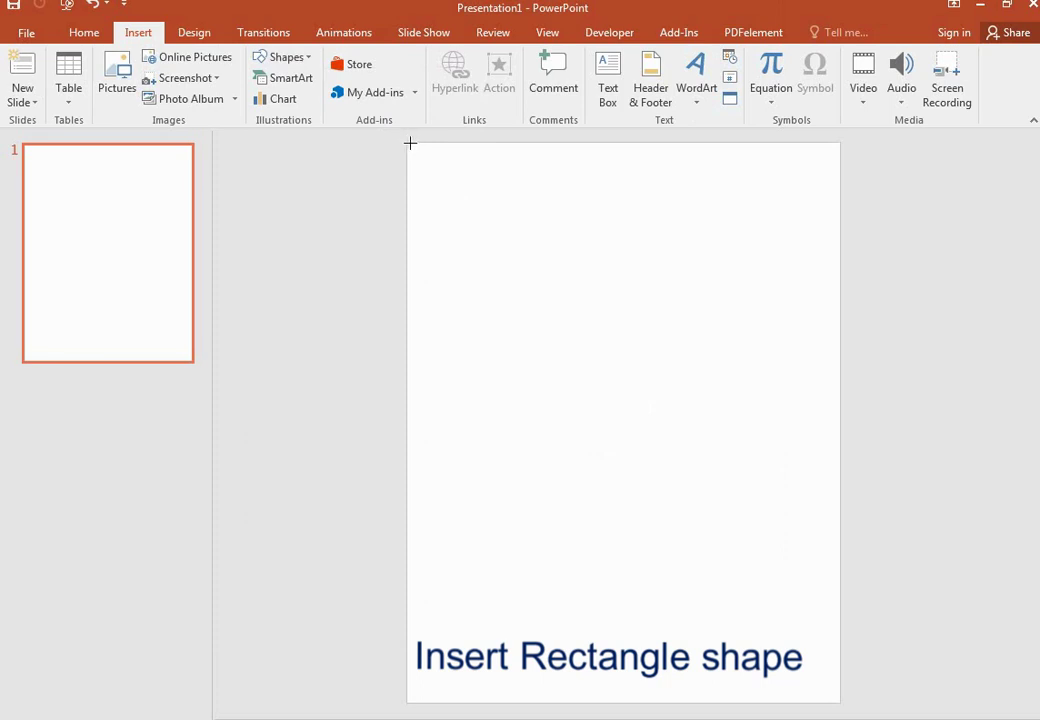
mouse_move(408, 143)
left_mouse_down()
mouse_move(833, 159)
mouse_move(840, 168)
left_mouse_up()
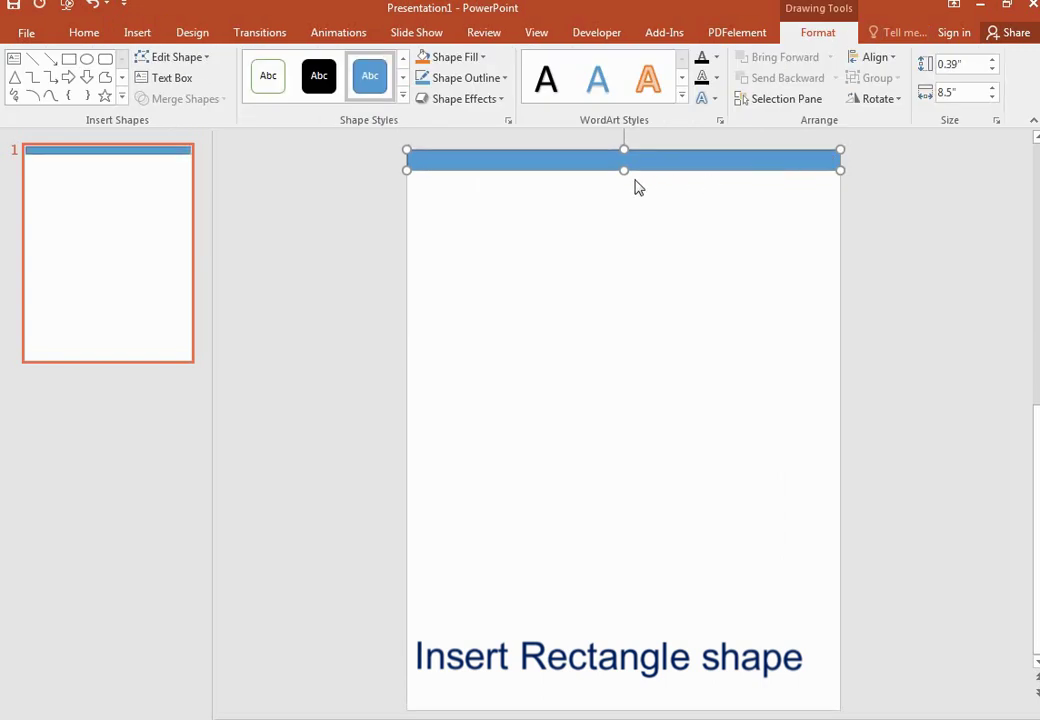
Step: Give the bar a dark navy fill with no outline and a 0.2 in height
left_click(482, 58)
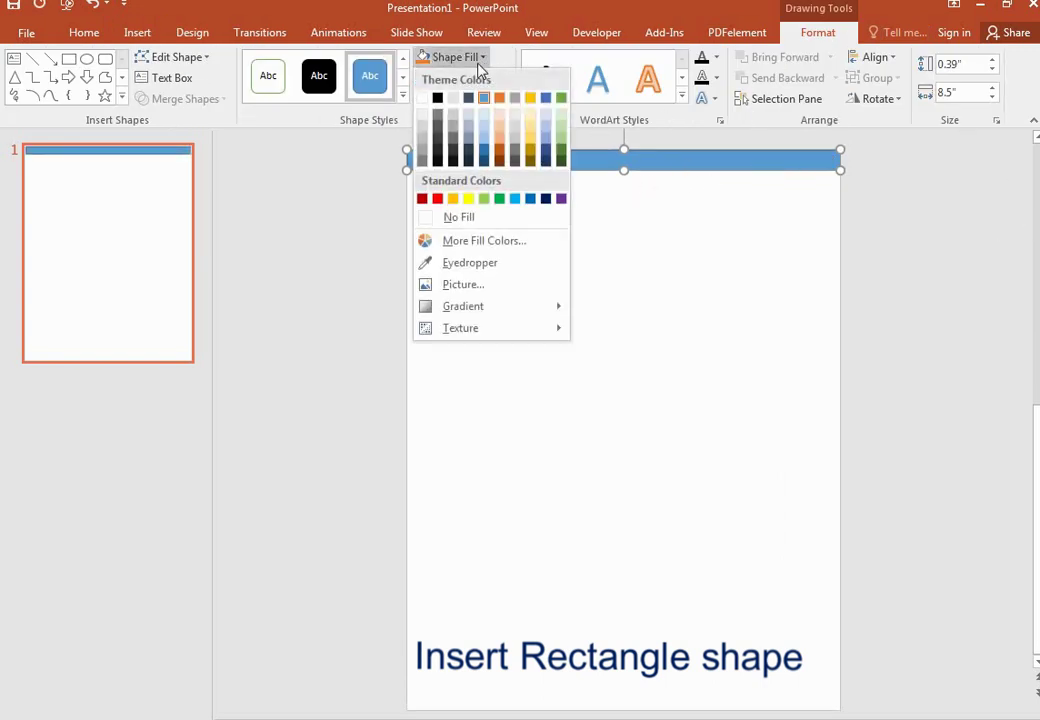
left_click(546, 161)
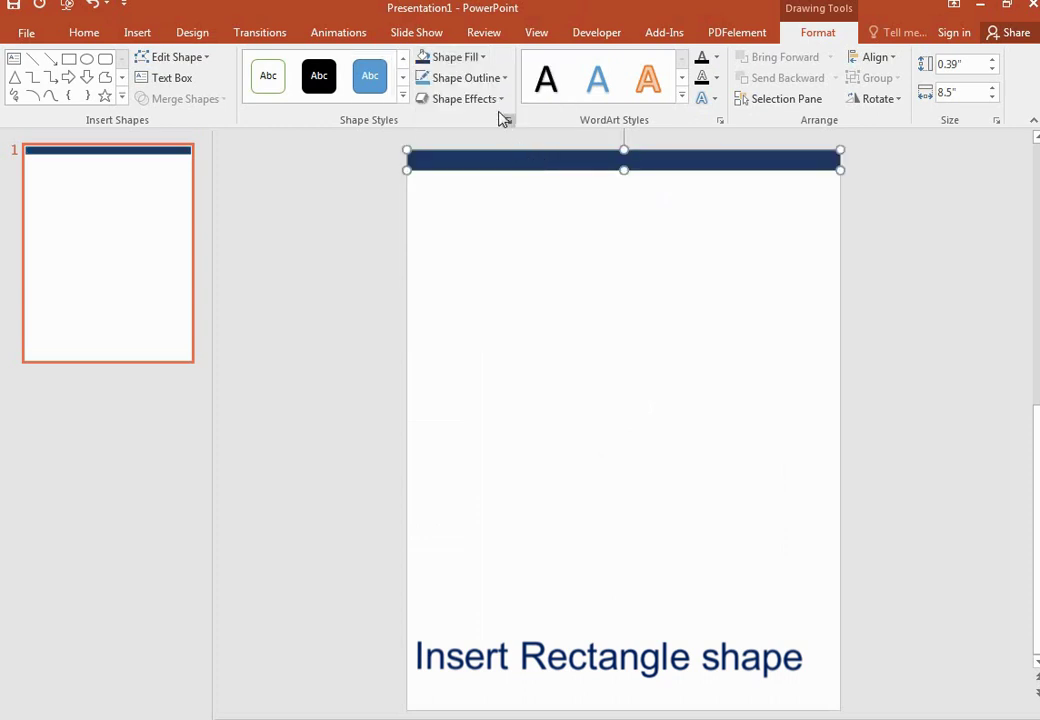
left_click(502, 80)
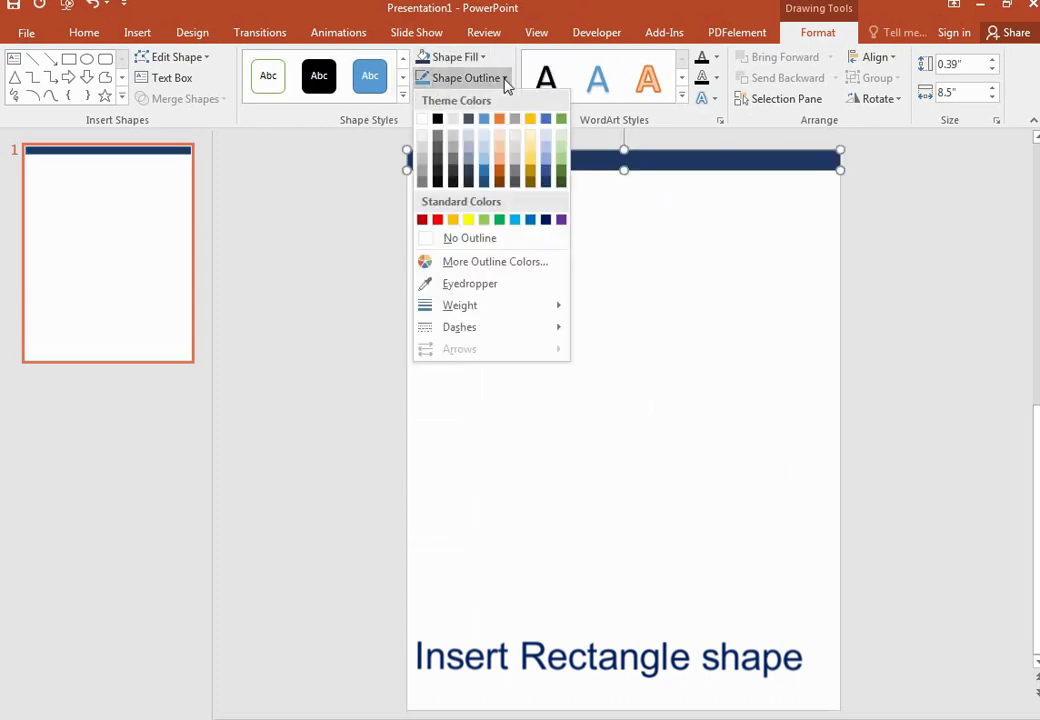
left_click(476, 244)
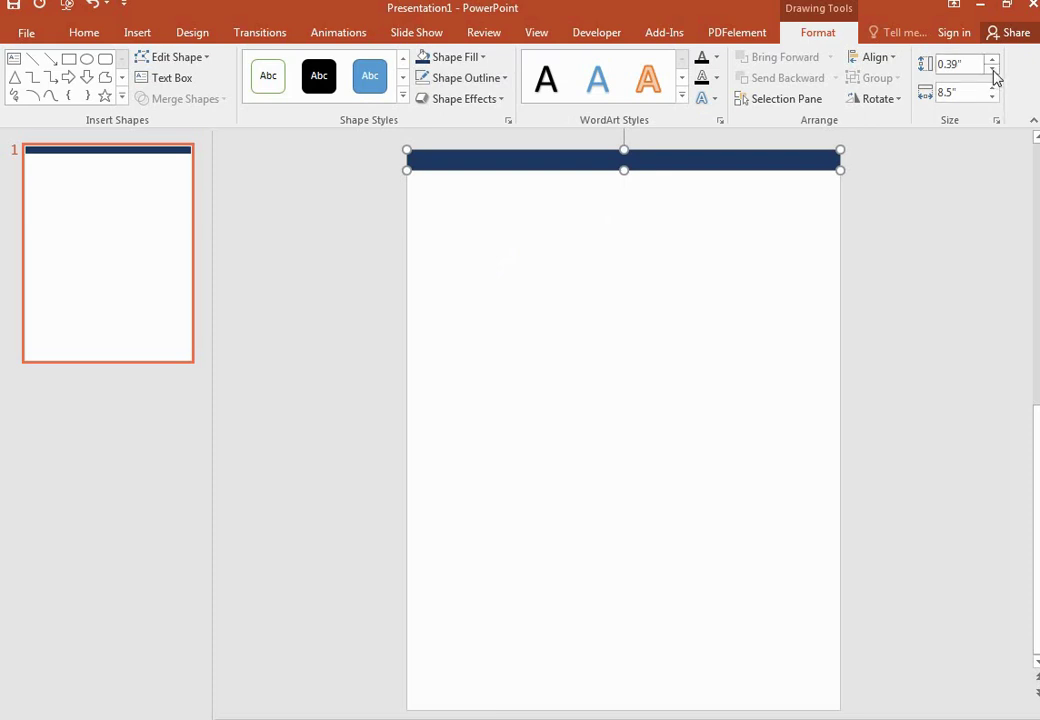
left_click(992, 69)
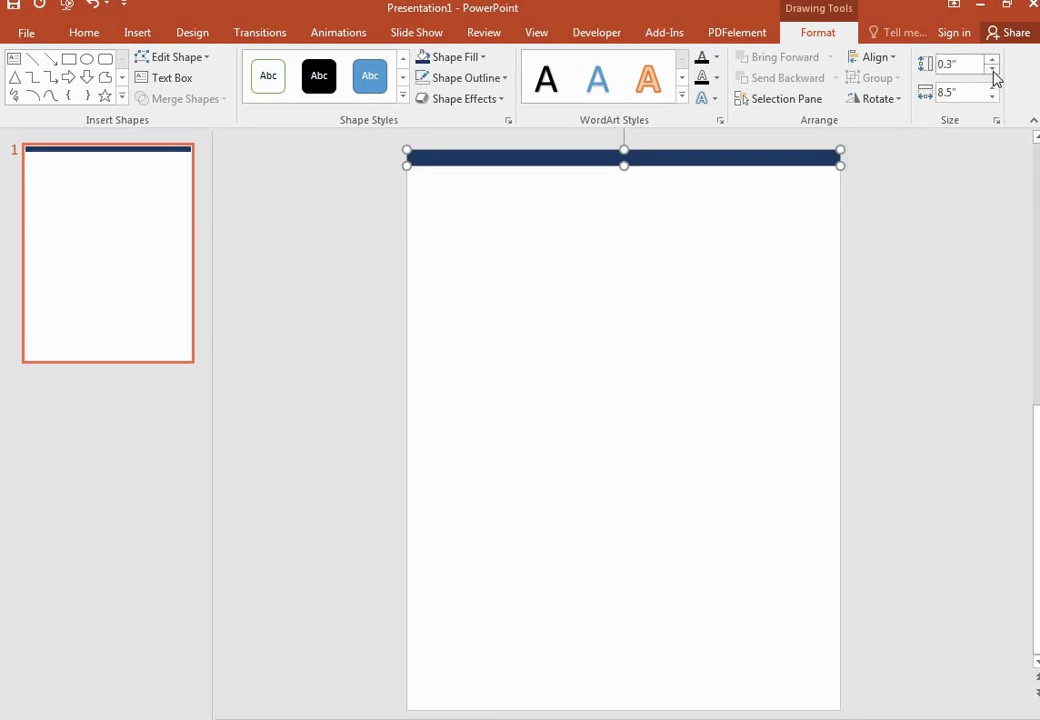
left_click(992, 69)
left_click(885, 221)
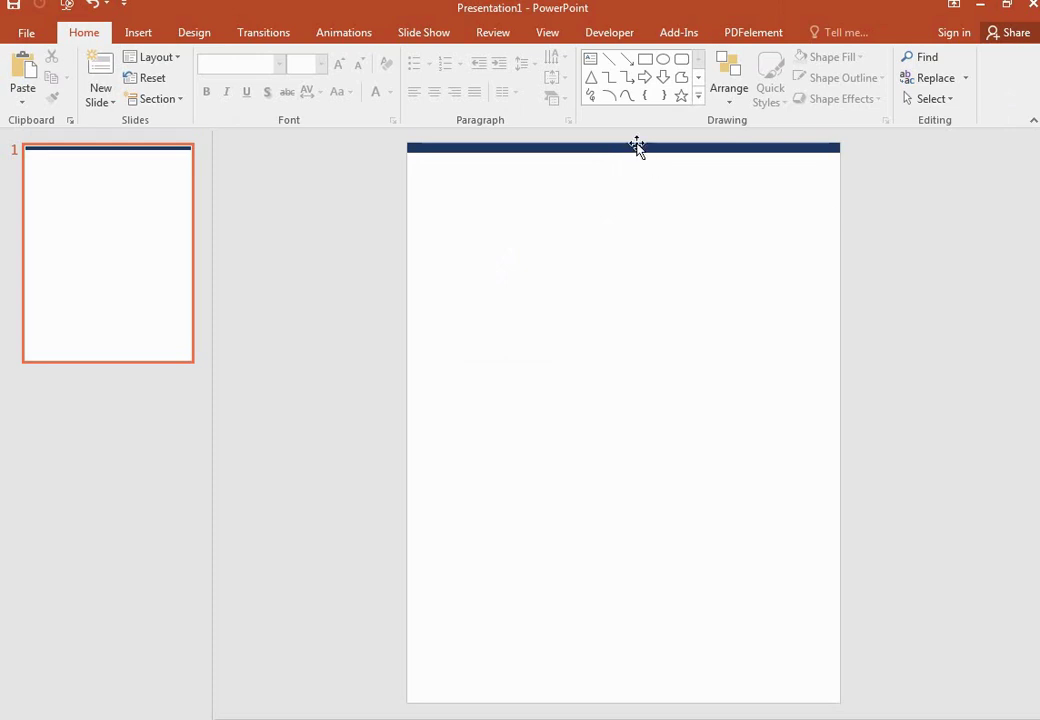
Step: Duplicate the navy top bar and nudge the copy onto the page's bottom edge
left_click(634, 154)
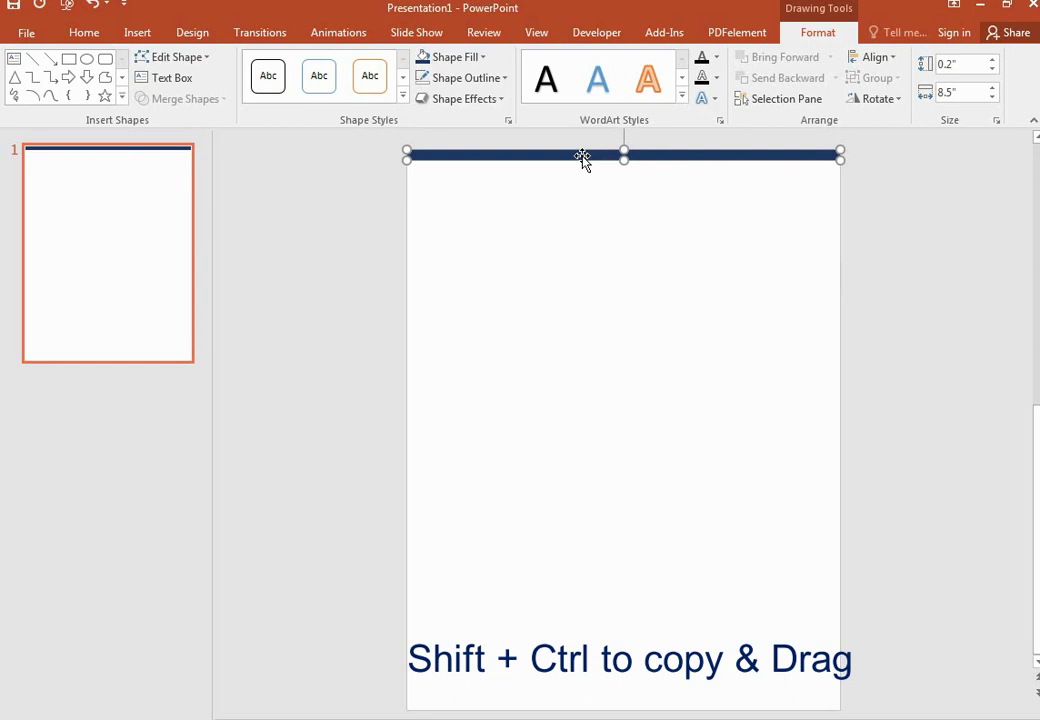
left_click_drag(583, 160, 578, 687)
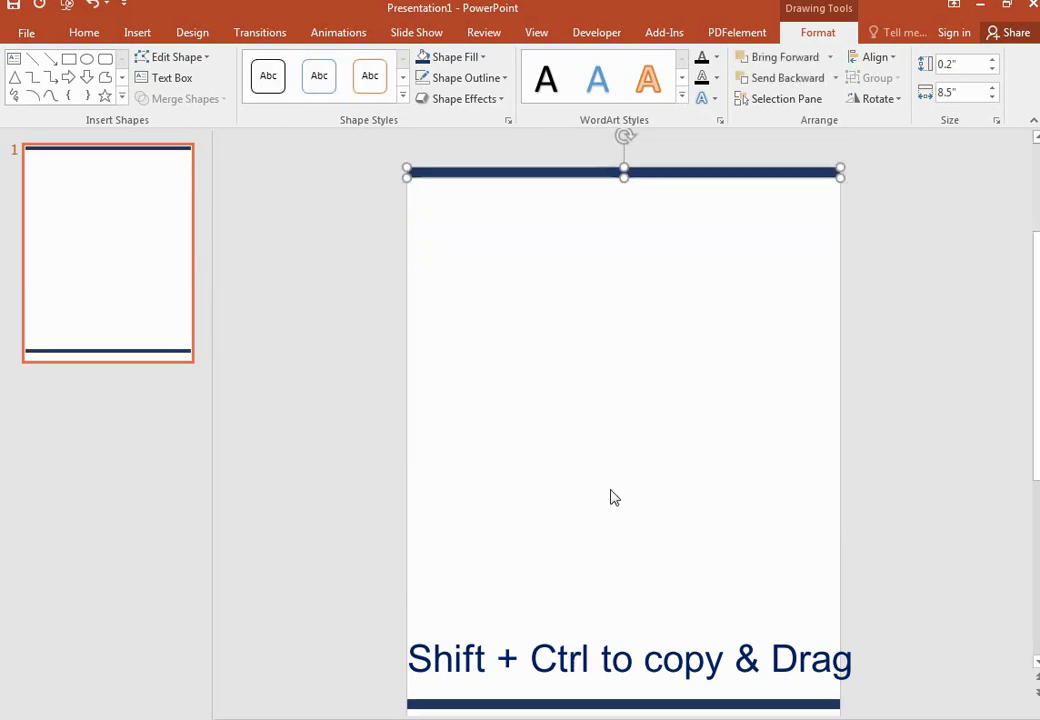
left_click(750, 686)
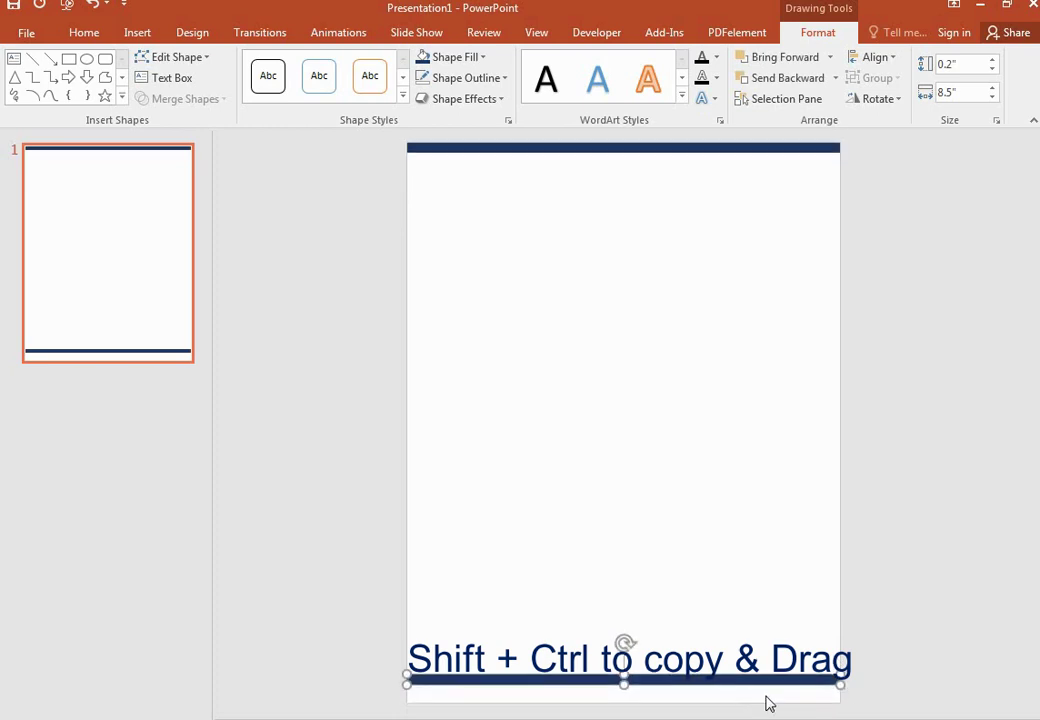
key("ctrl+Down")
key("ctrl+Down")
key("ctrl+Down")
key("ctrl+Down")
key("ctrl+Down")
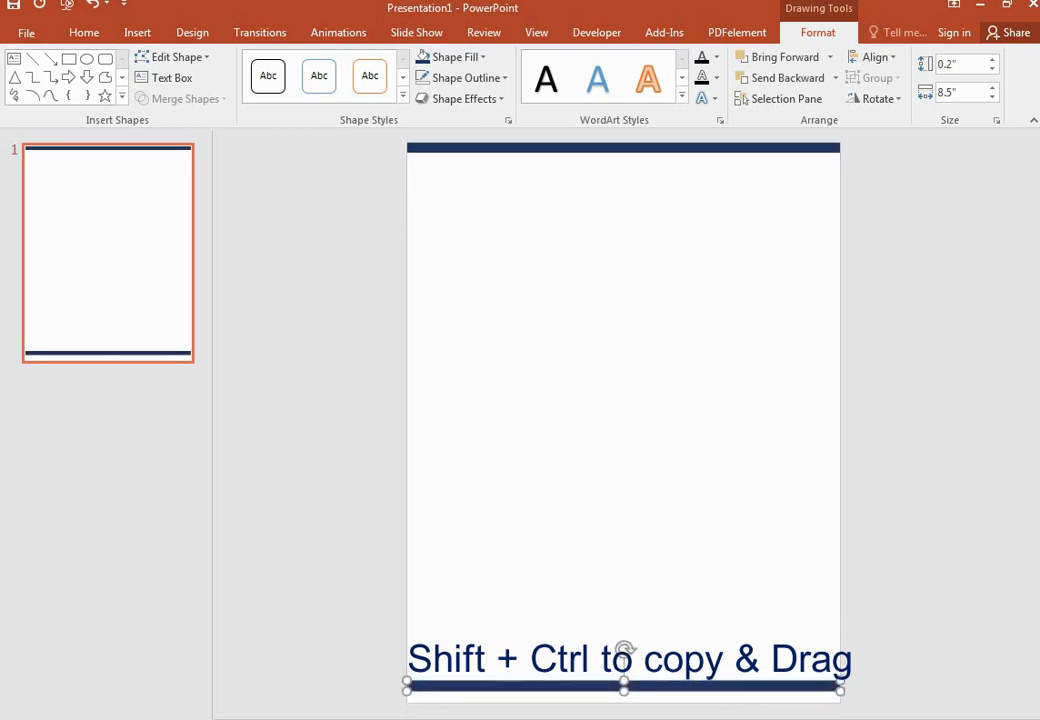
key("ctrl+Down")
key("ctrl+Down")
key("ctrl+Down")
key("ctrl+Down")
key("ctrl+Down")
key("ctrl+Down")
key("ctrl+Down")
key("ctrl+Down")
key("ctrl+Down")
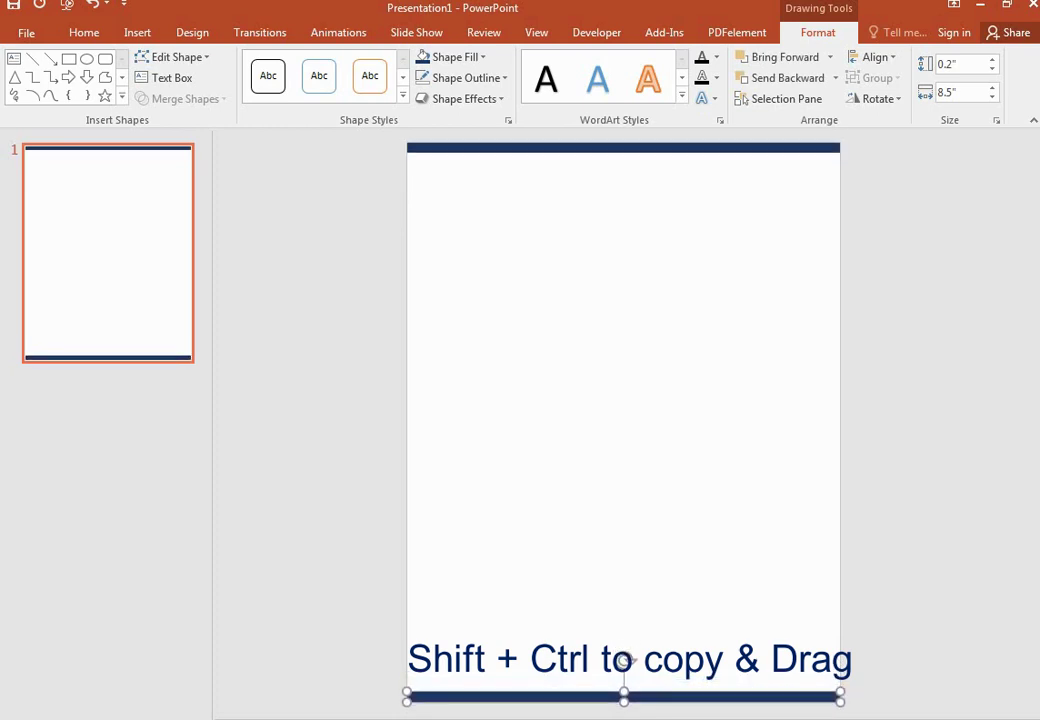
key("ctrl+Down")
key("ctrl+Down")
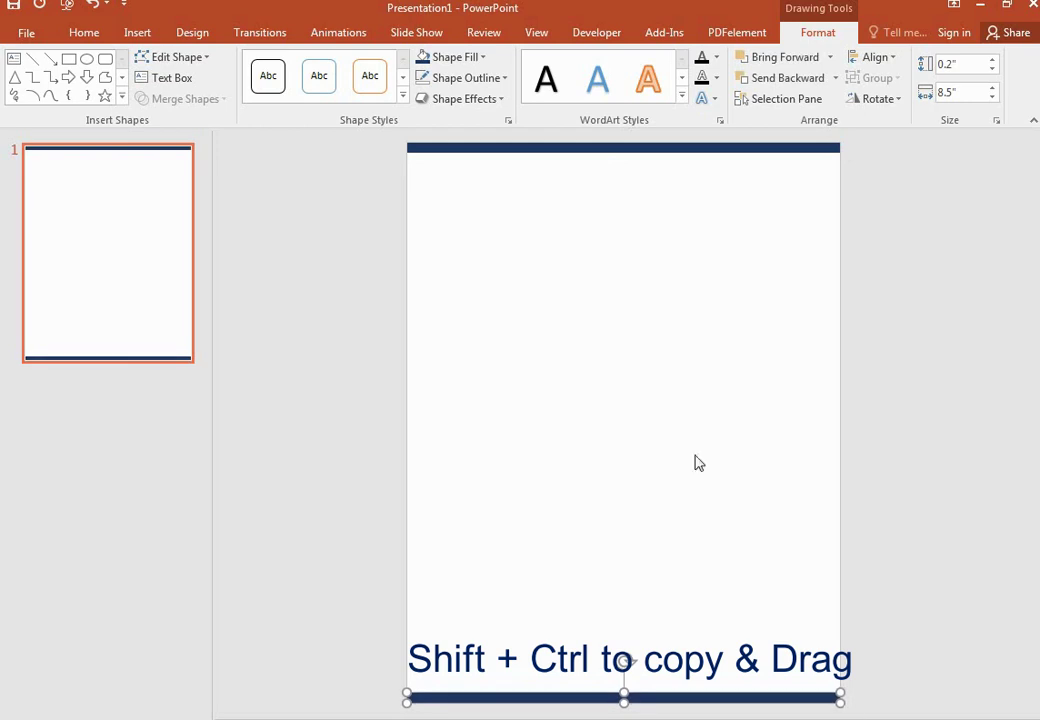
Step: Draw a horizontal line near the page top and nudge it into position
left_click(142, 36)
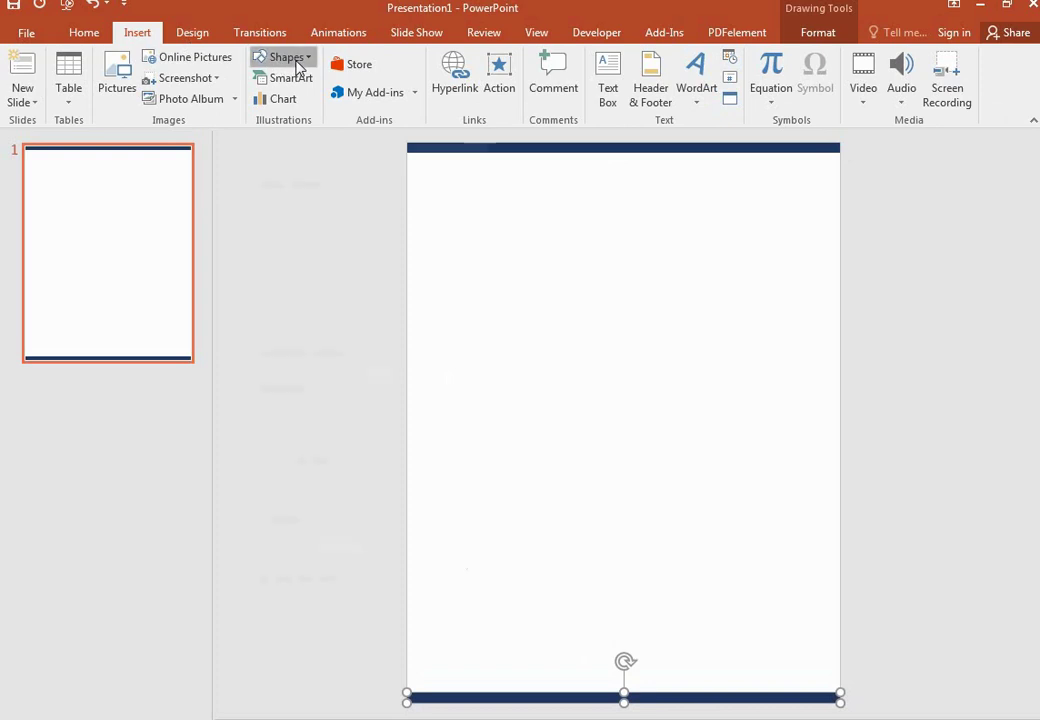
left_click(297, 66)
left_click(274, 97)
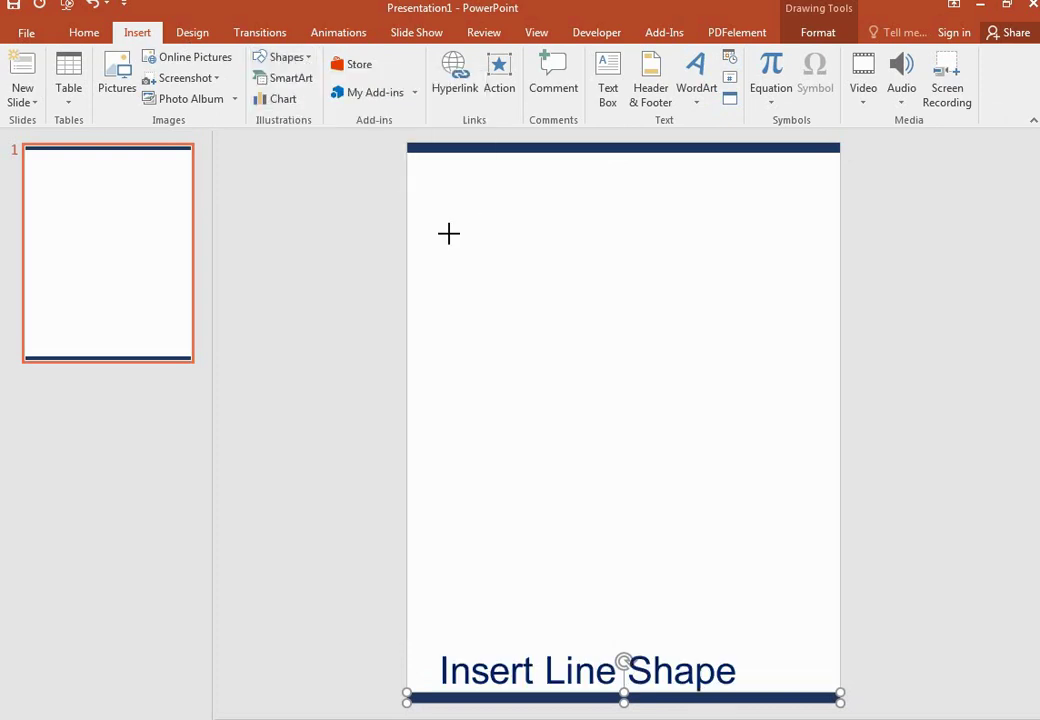
left_click_drag(448, 233, 782, 233)
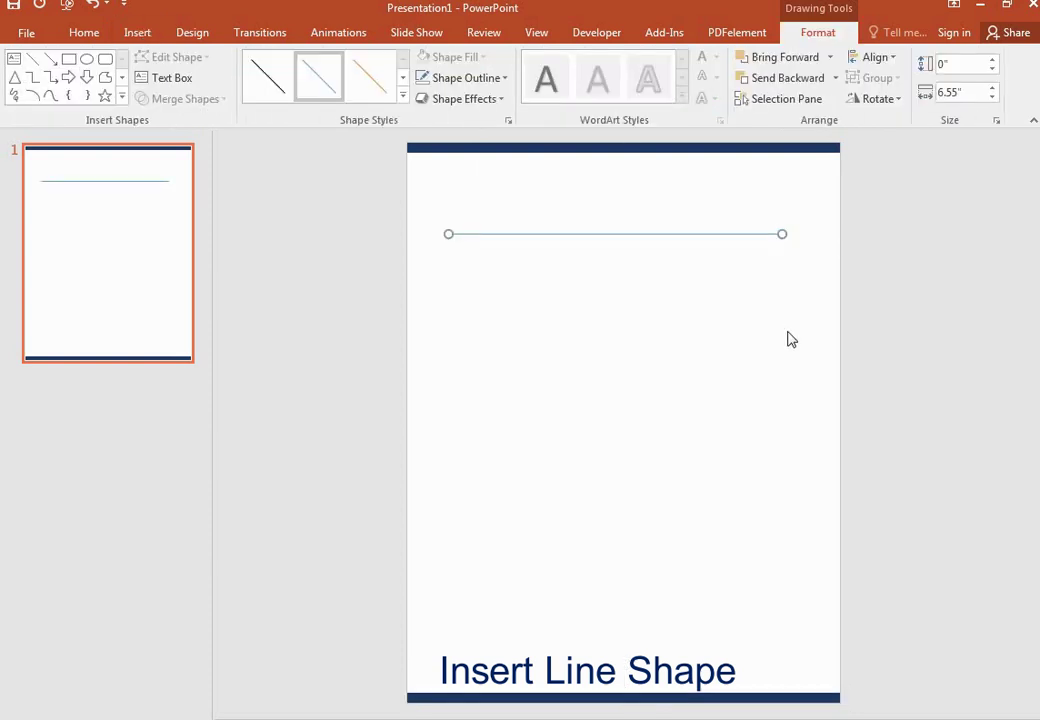
key("ctrl+Right")
key("ctrl+Right")
key("ctrl+Right")
key("ctrl+Right")
key("ctrl+Right")
key("ctrl+Up")
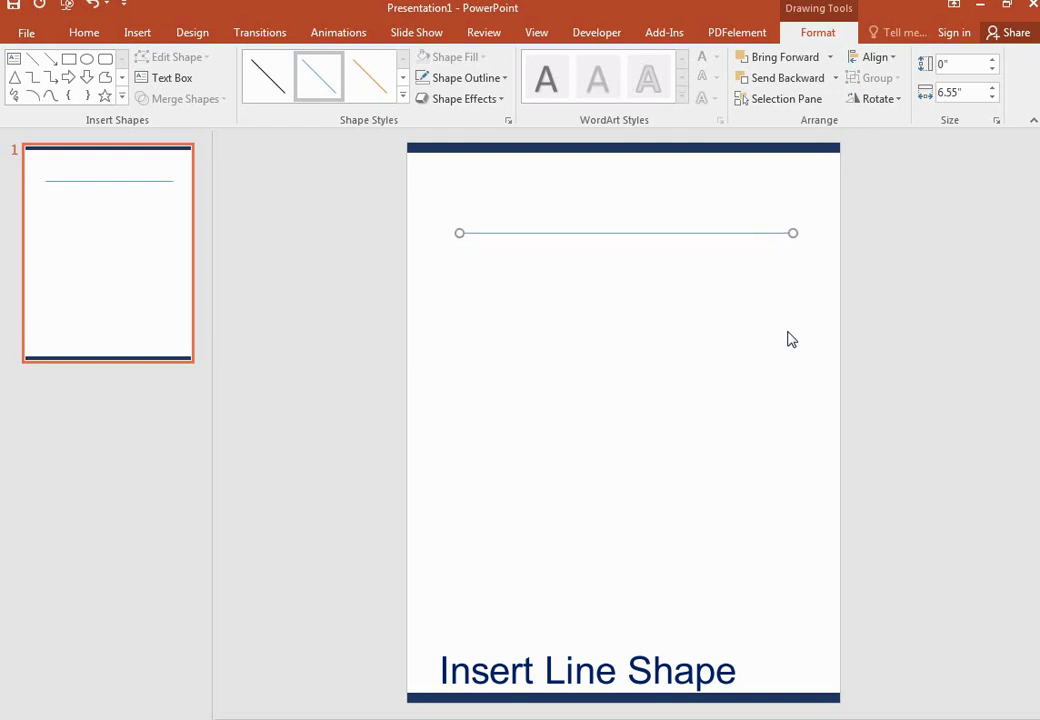
key("ctrl+Right")
key("ctrl+Up")
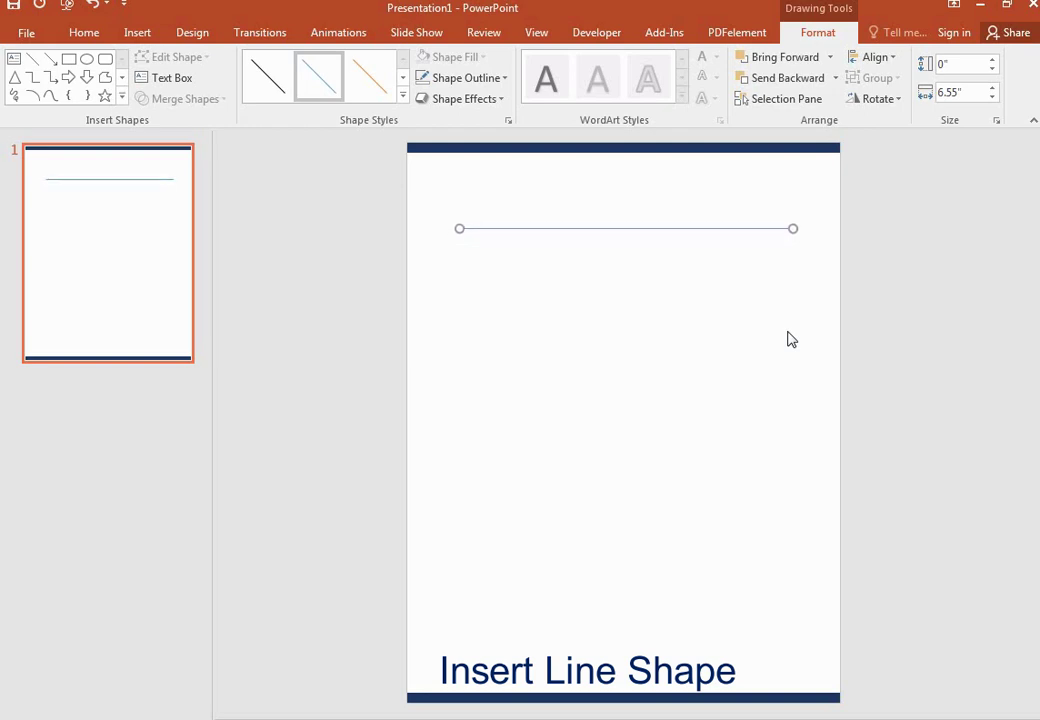
Step: Colour the line dark blue and increase its weight
left_click(506, 78)
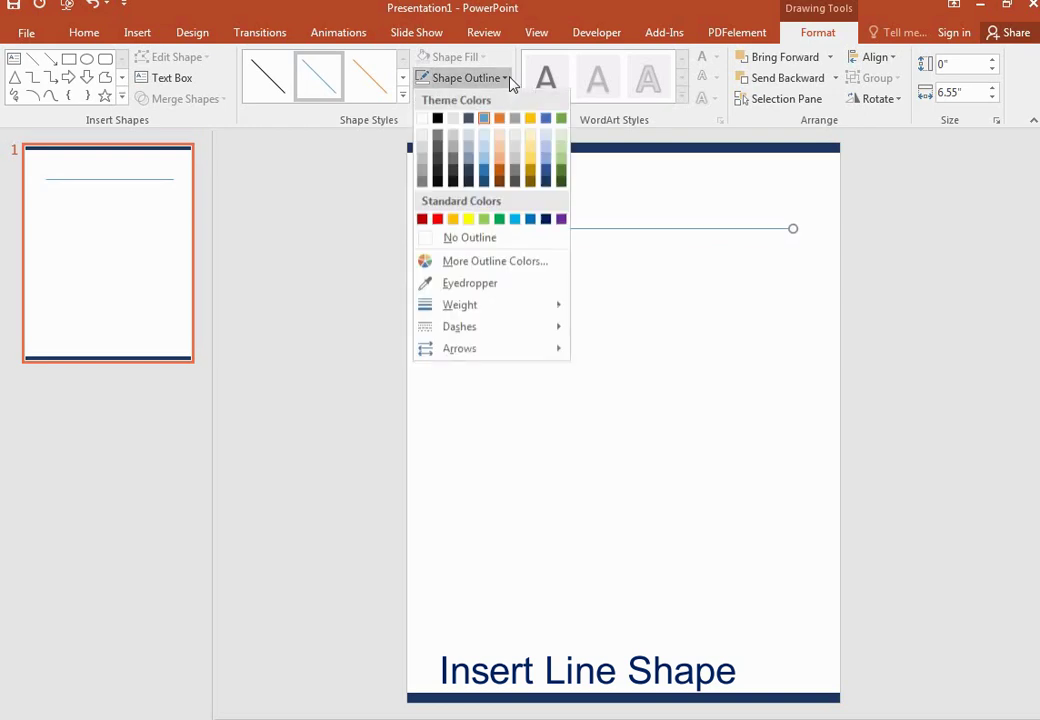
left_click(545, 181)
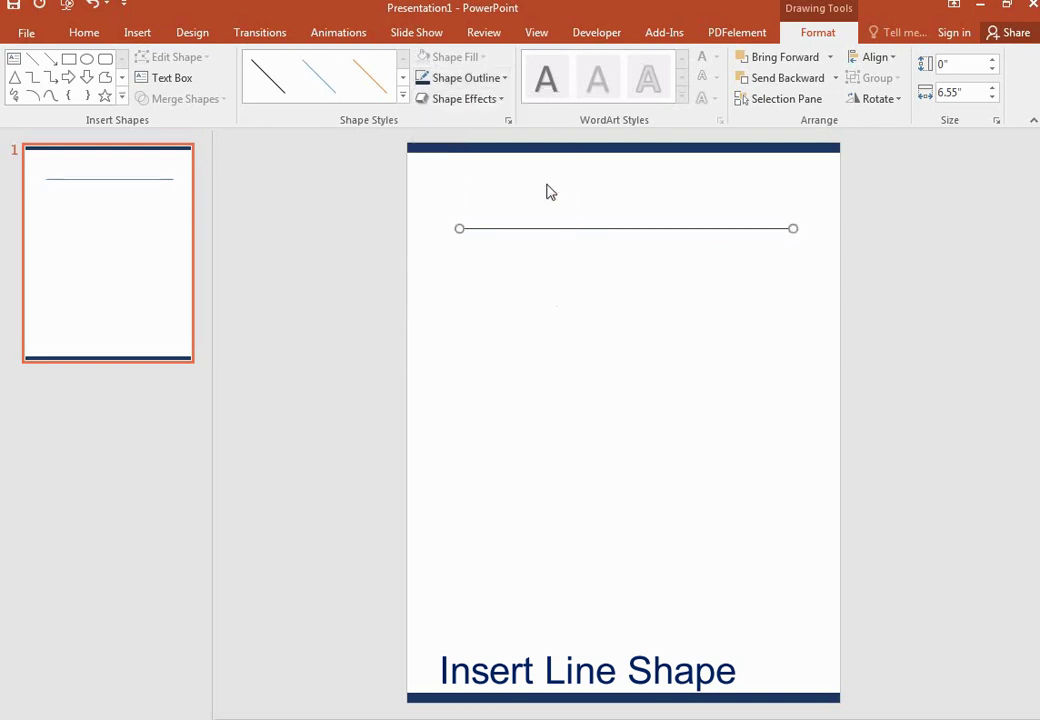
left_click(492, 80)
mouse_move(491, 315)
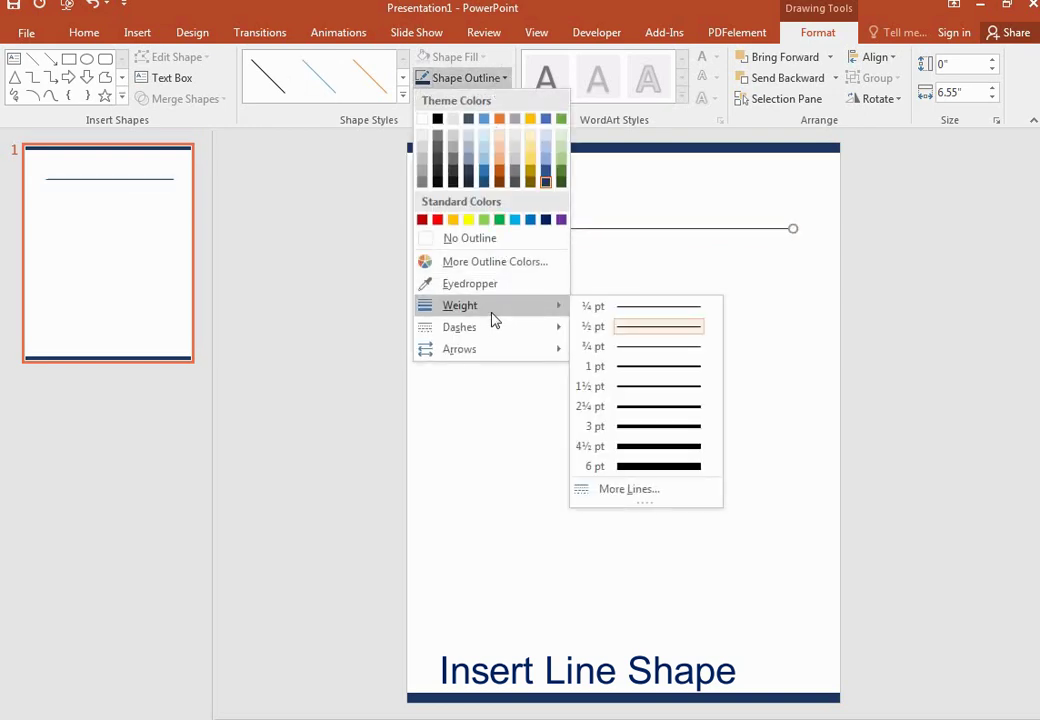
left_click(652, 427)
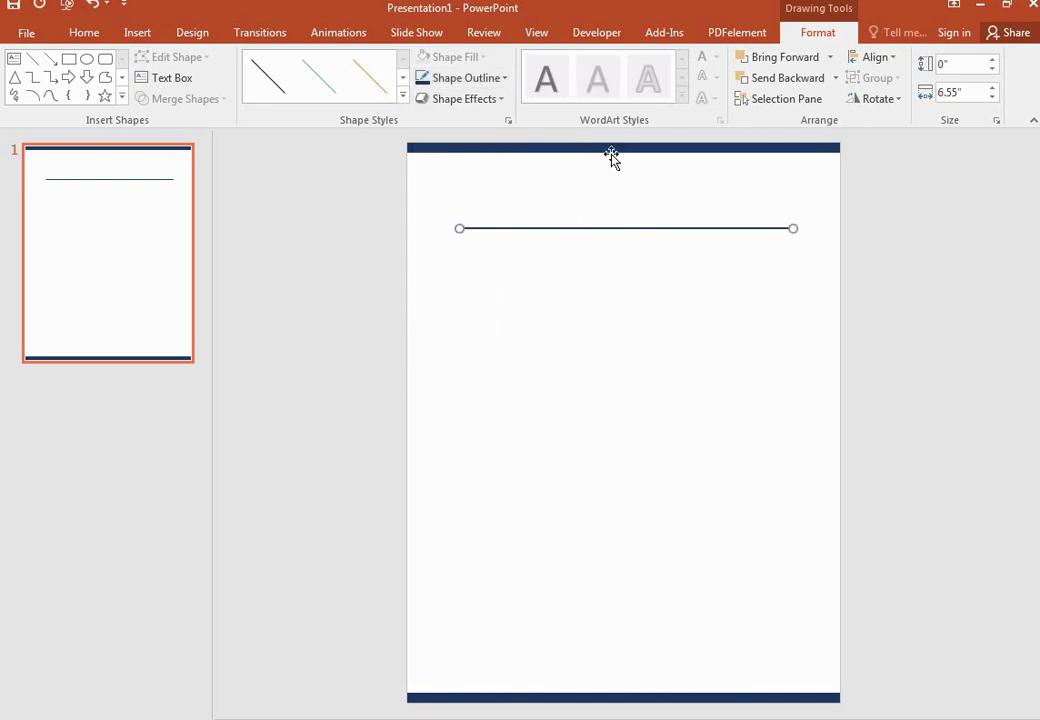
Step: Draw a text box above the navy line and type the person's name in capitals
left_click(150, 37)
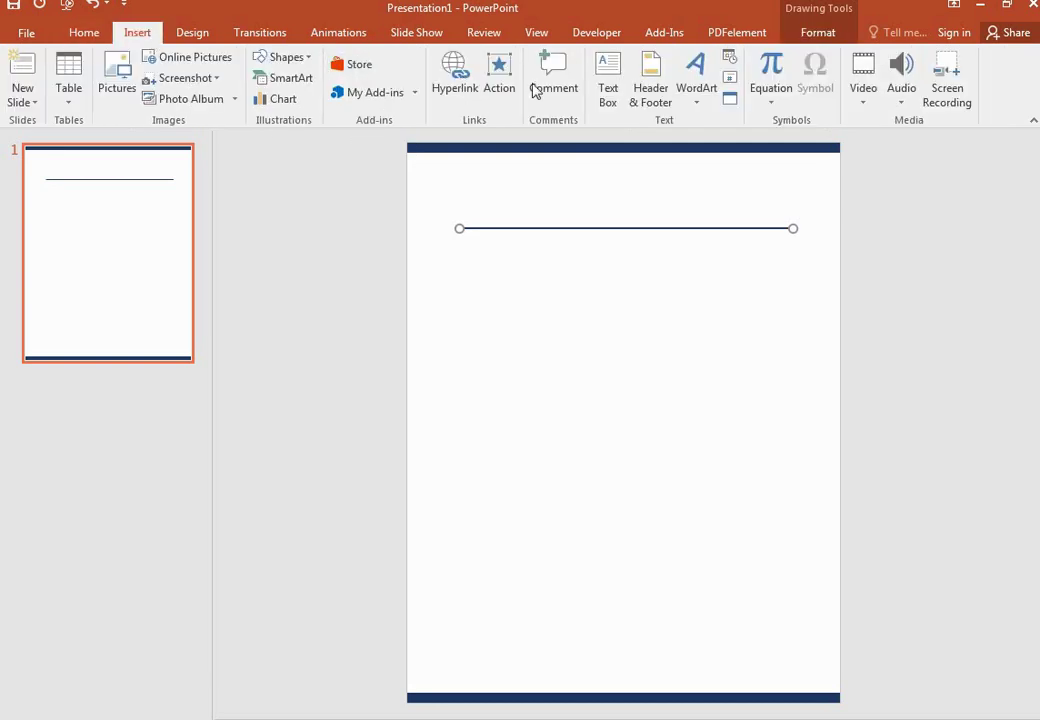
left_click(617, 83)
left_click_drag(498, 162, 793, 203)
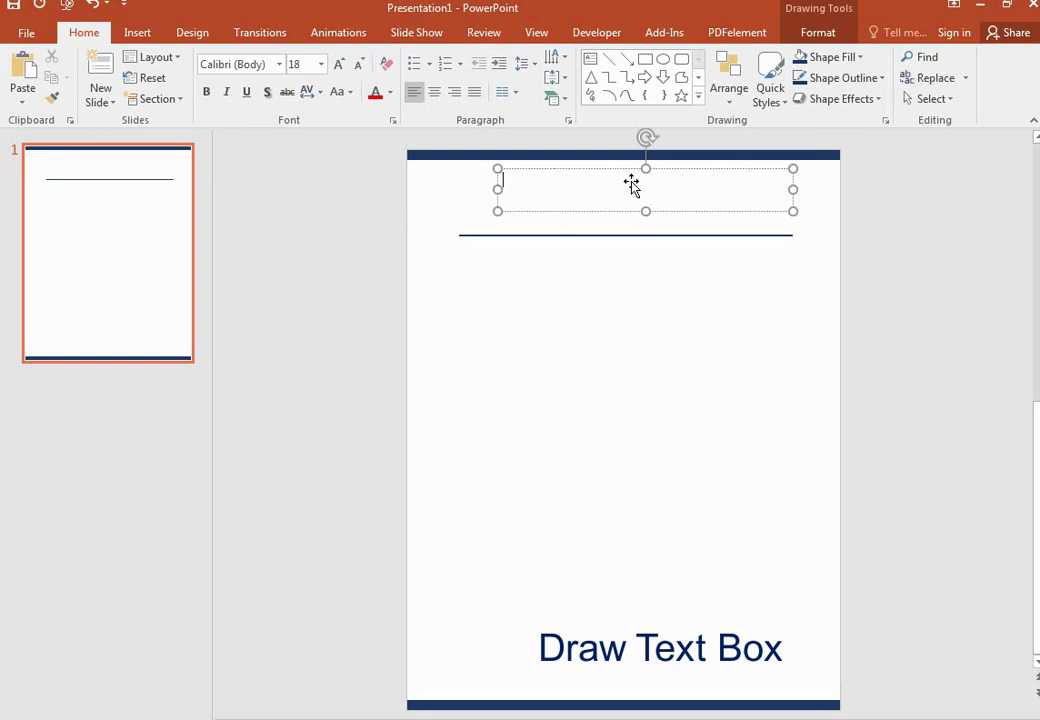
type("MARY C")
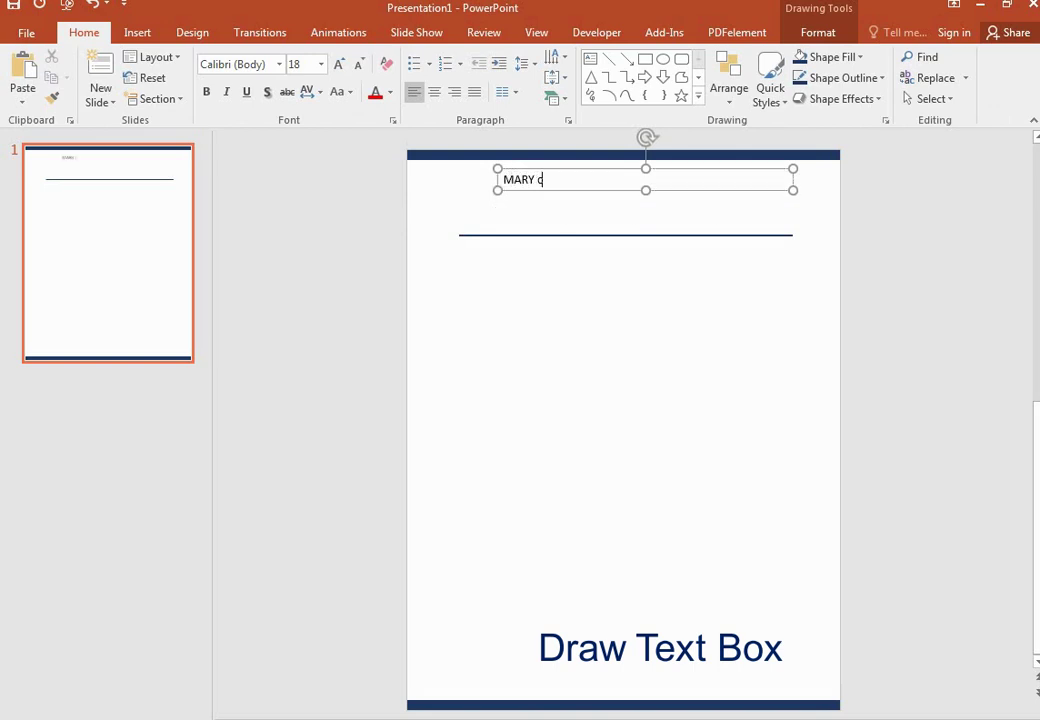
type("LA")
type("RKSON")
Step: Format the name in Meiryo 24 pt, centre-aligned, with its box centred on the page
triple_click(583, 180)
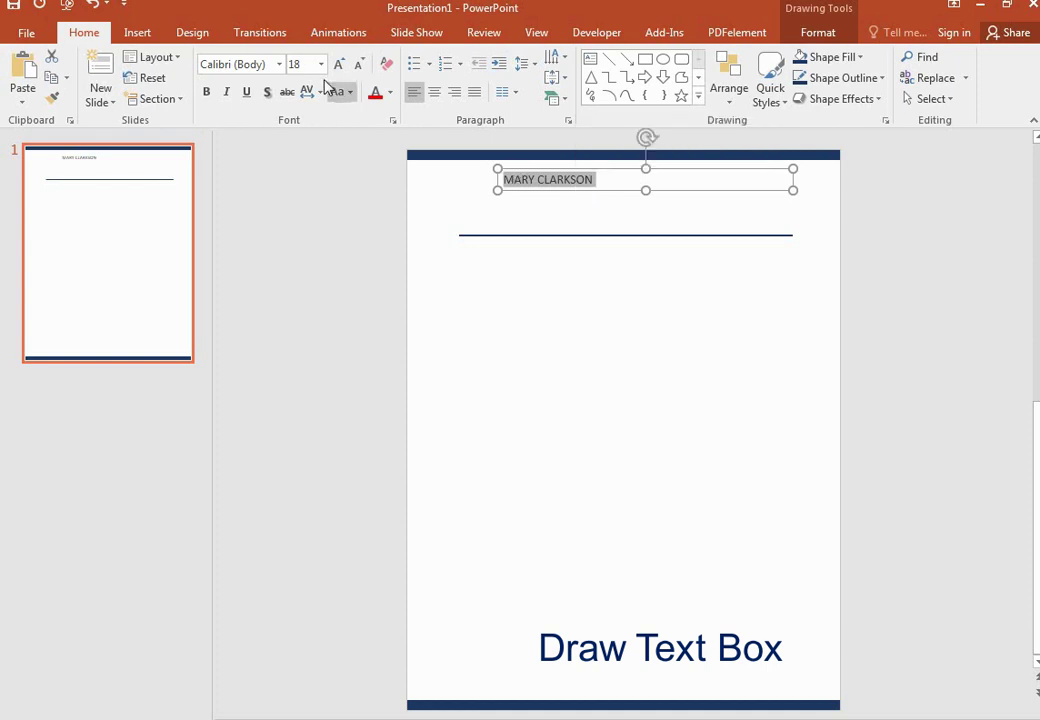
left_click(279, 64)
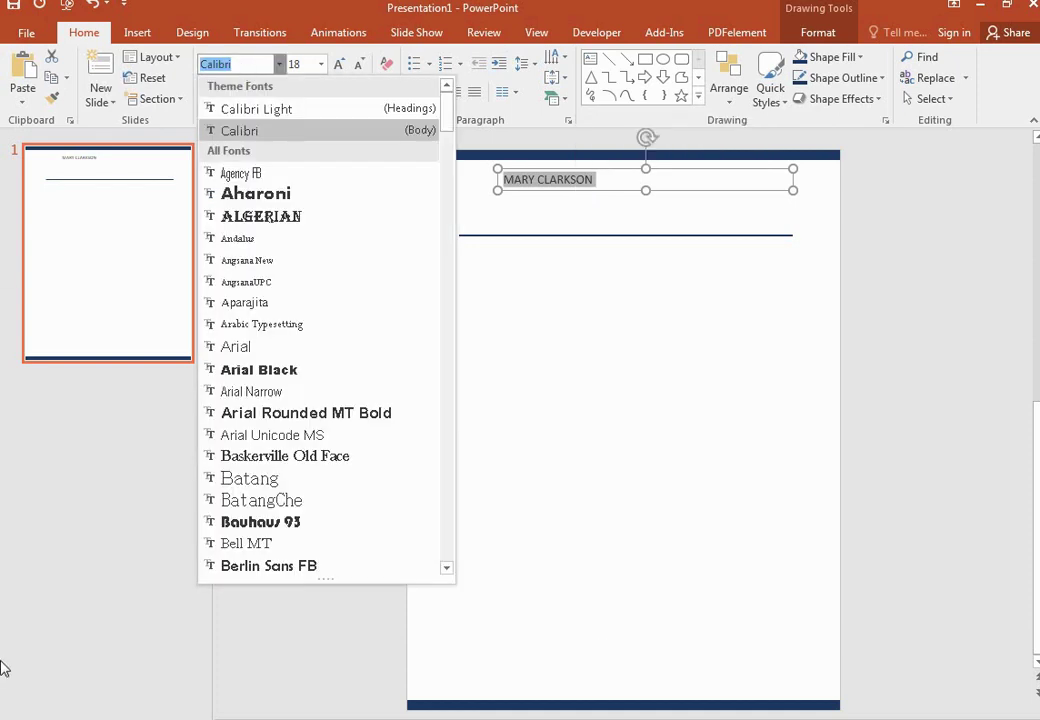
type("M")
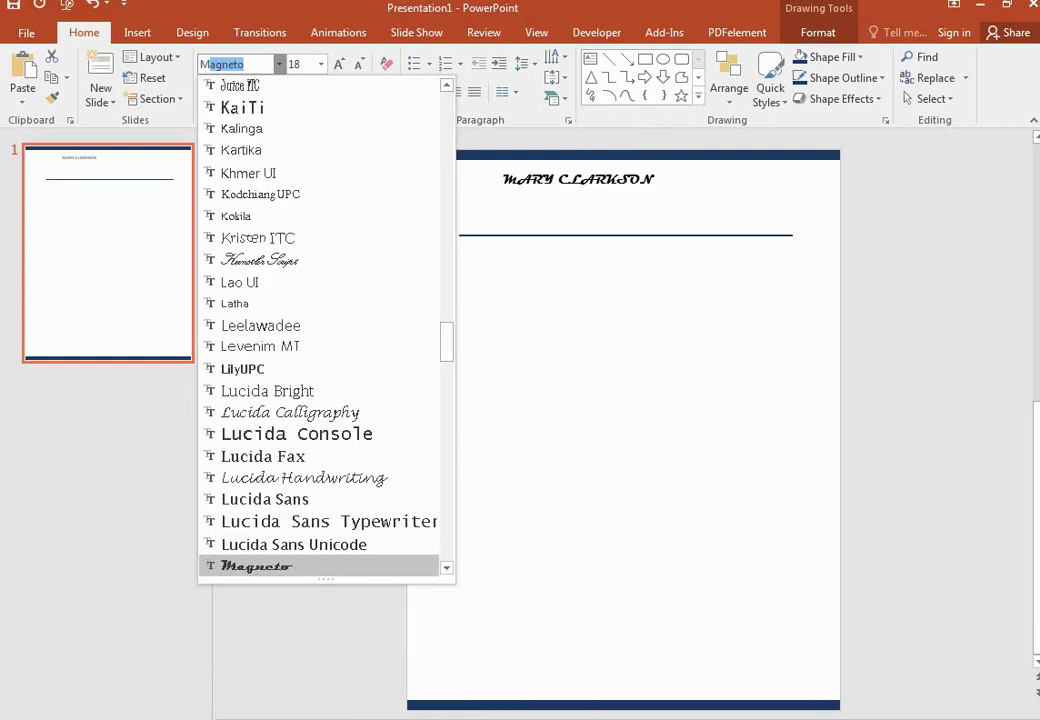
type("eEIR")
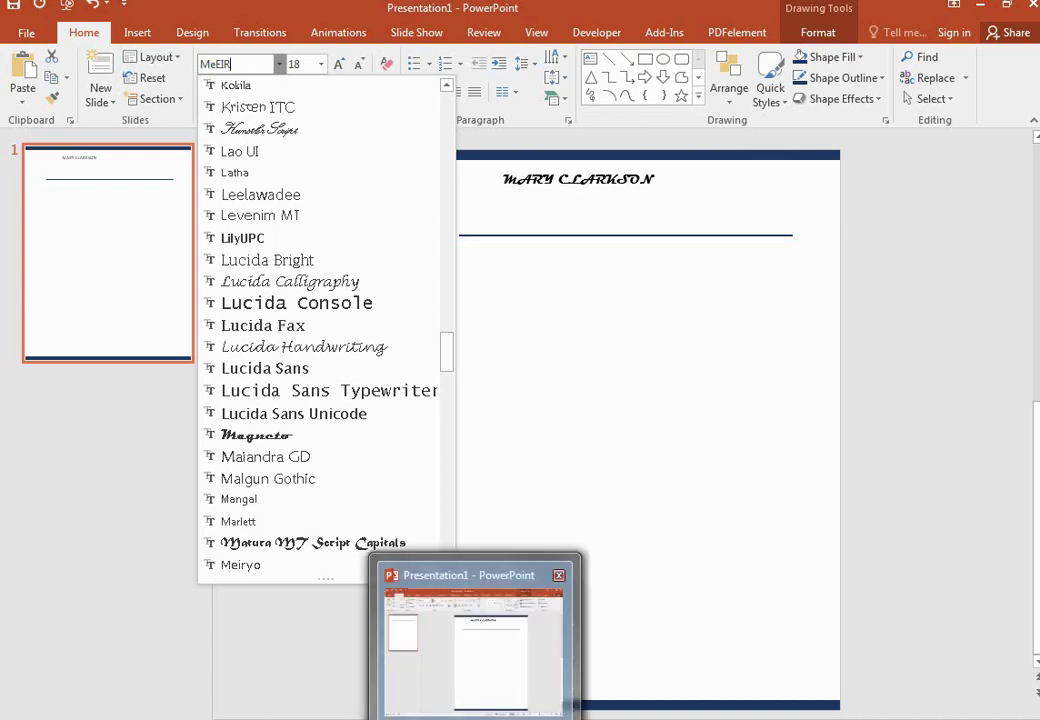
left_click(272, 568)
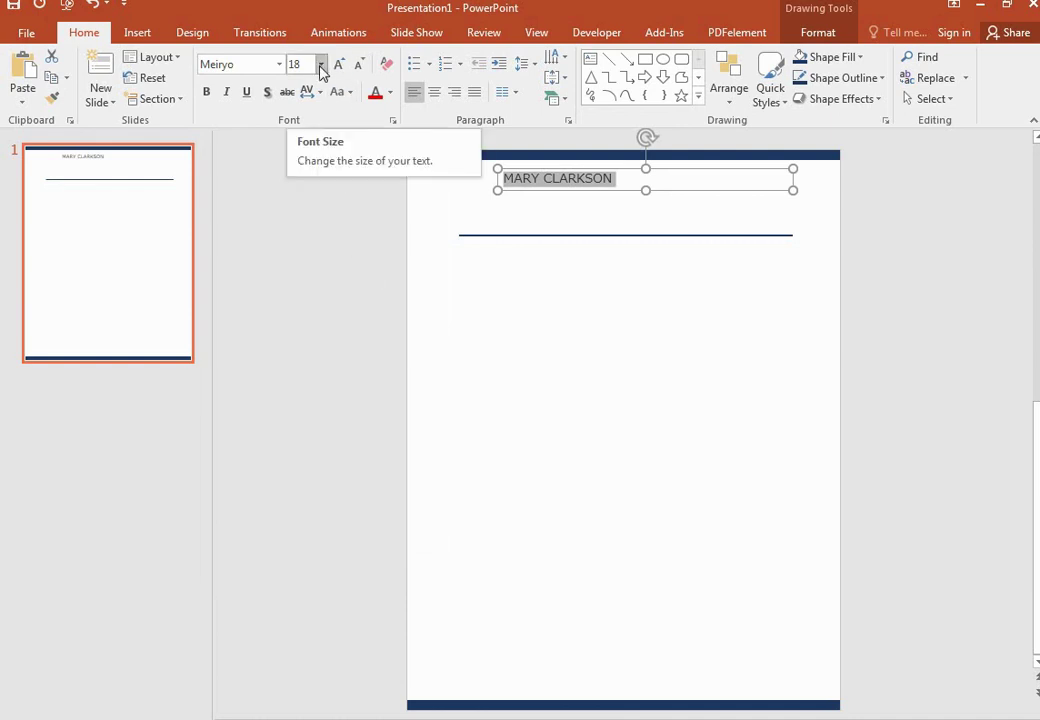
left_click(321, 66)
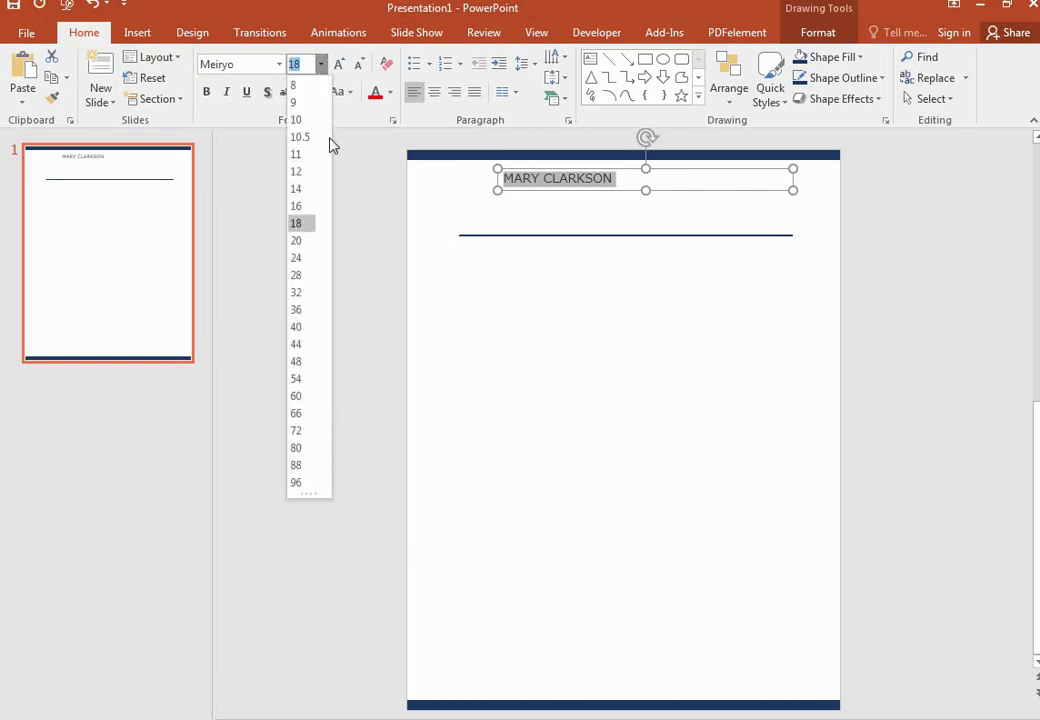
left_click(300, 258)
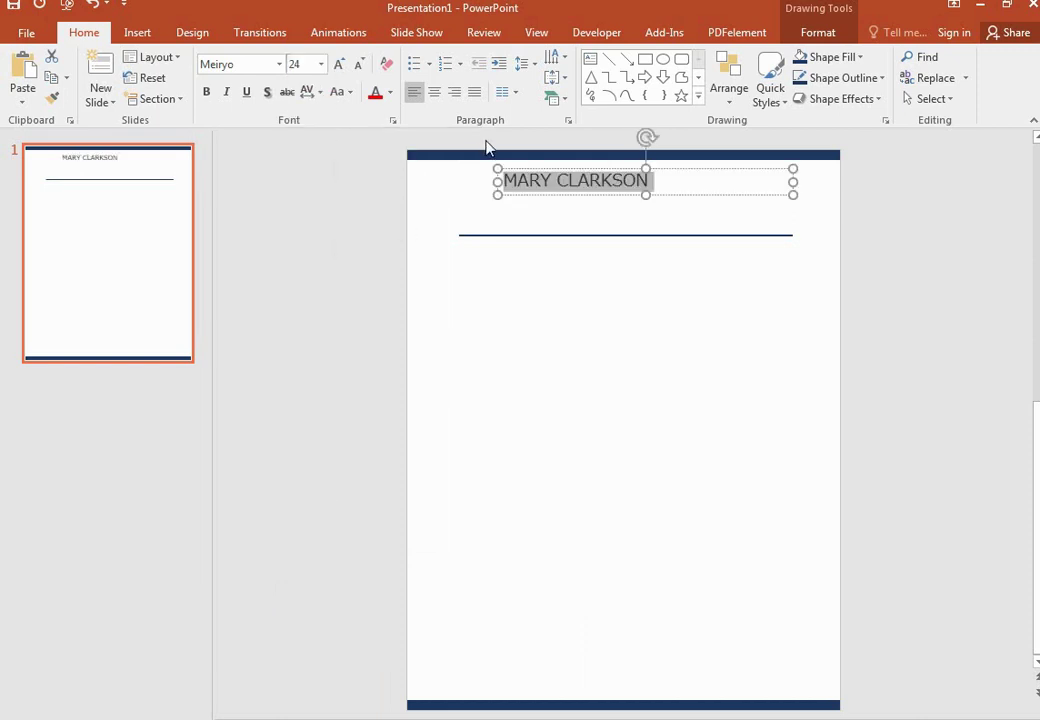
left_click(434, 92)
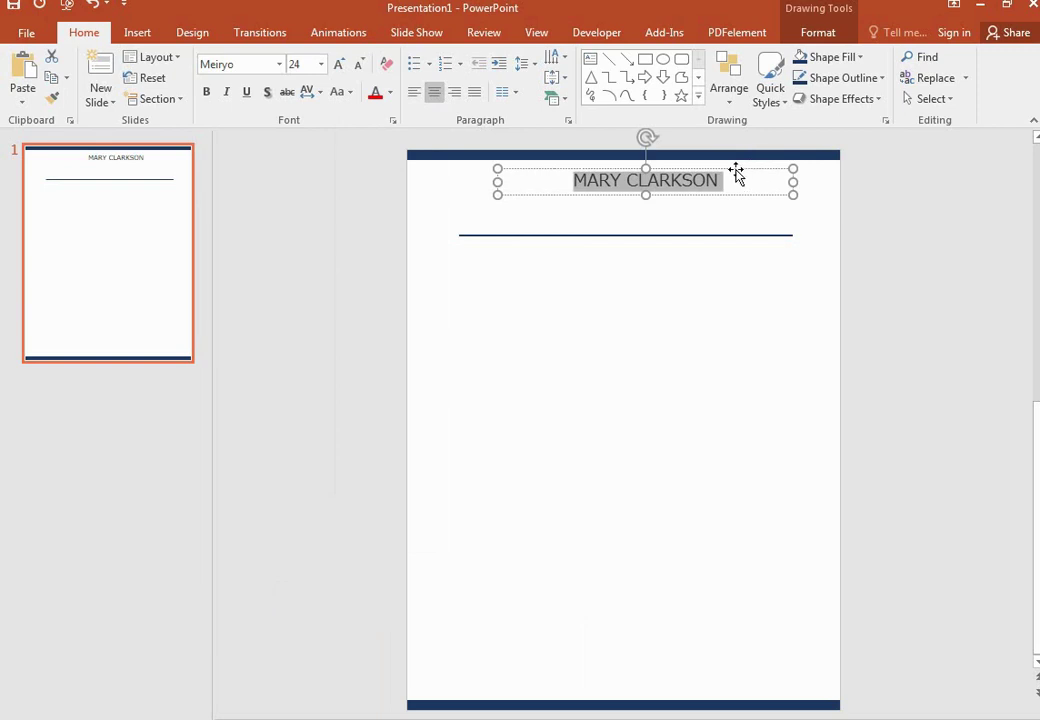
left_click_drag(736, 174, 718, 170)
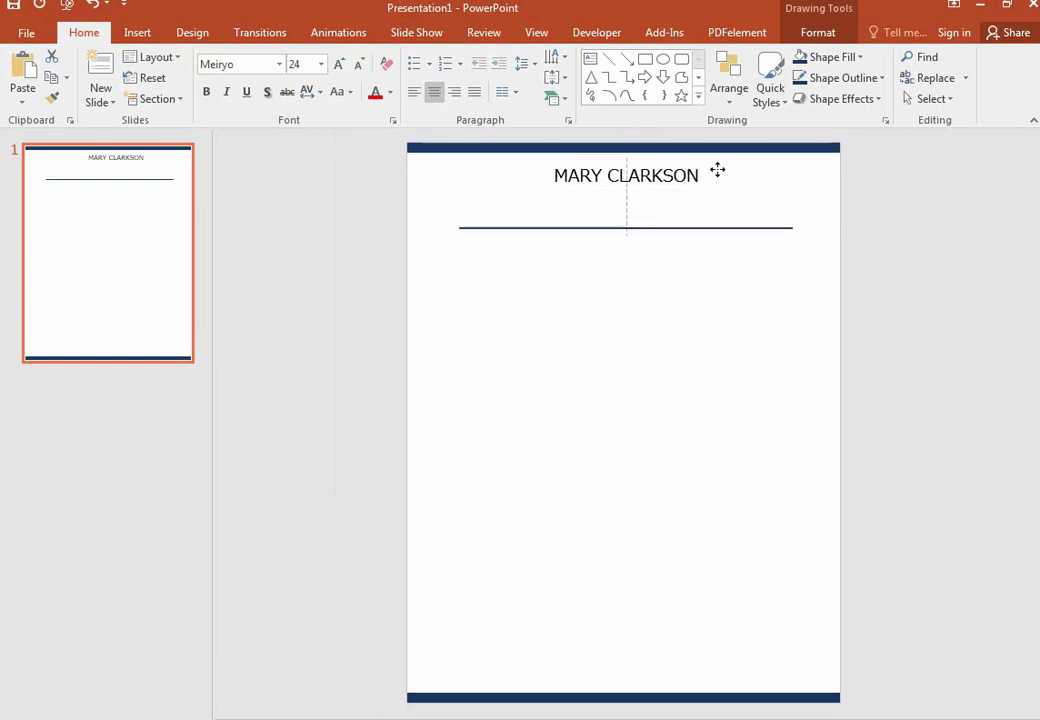
left_click(872, 308)
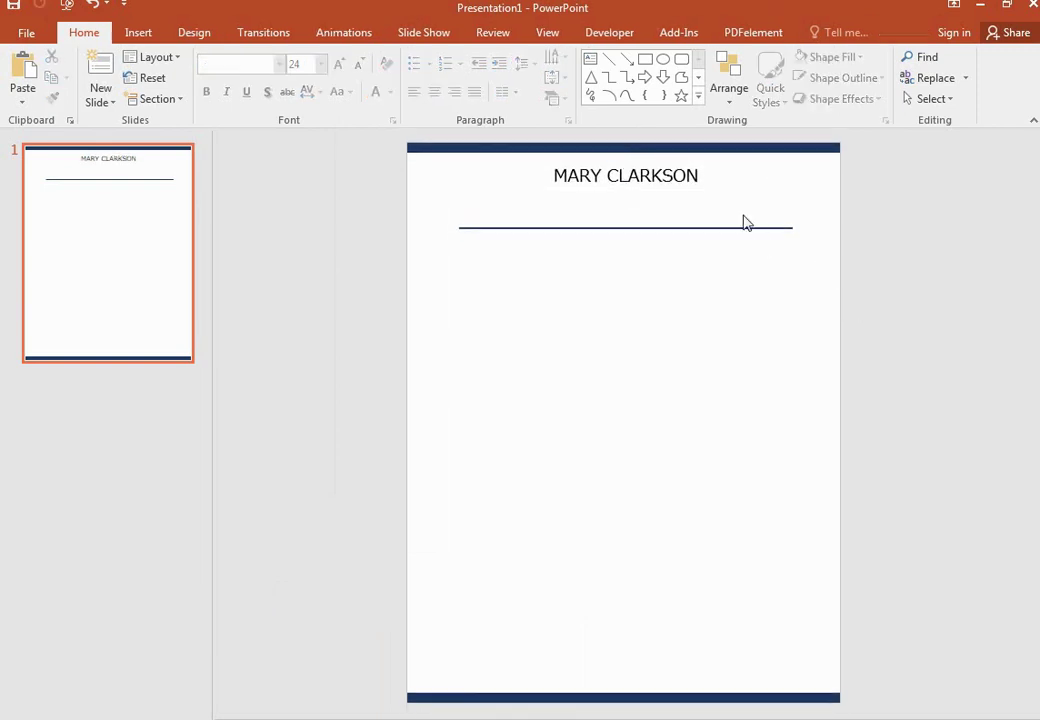
left_click(638, 179)
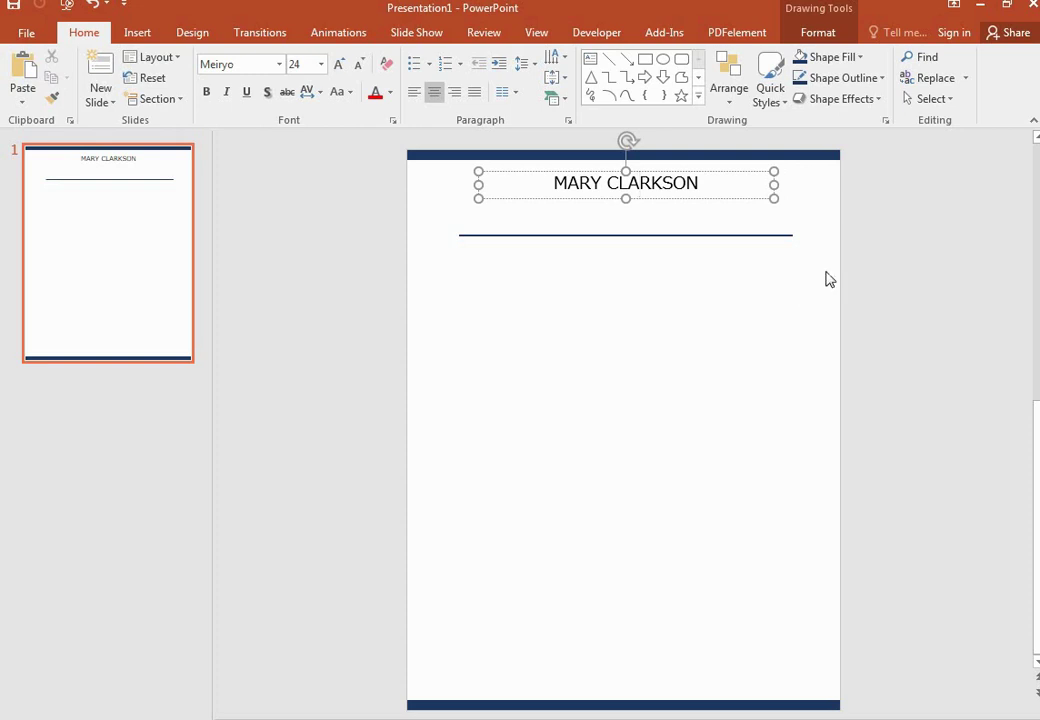
Step: Copy the name box below itself and change it to 'BUSINESS MANAGER' at 14 pt
left_click_drag(607, 199, 611, 224)
triple_click(614, 204)
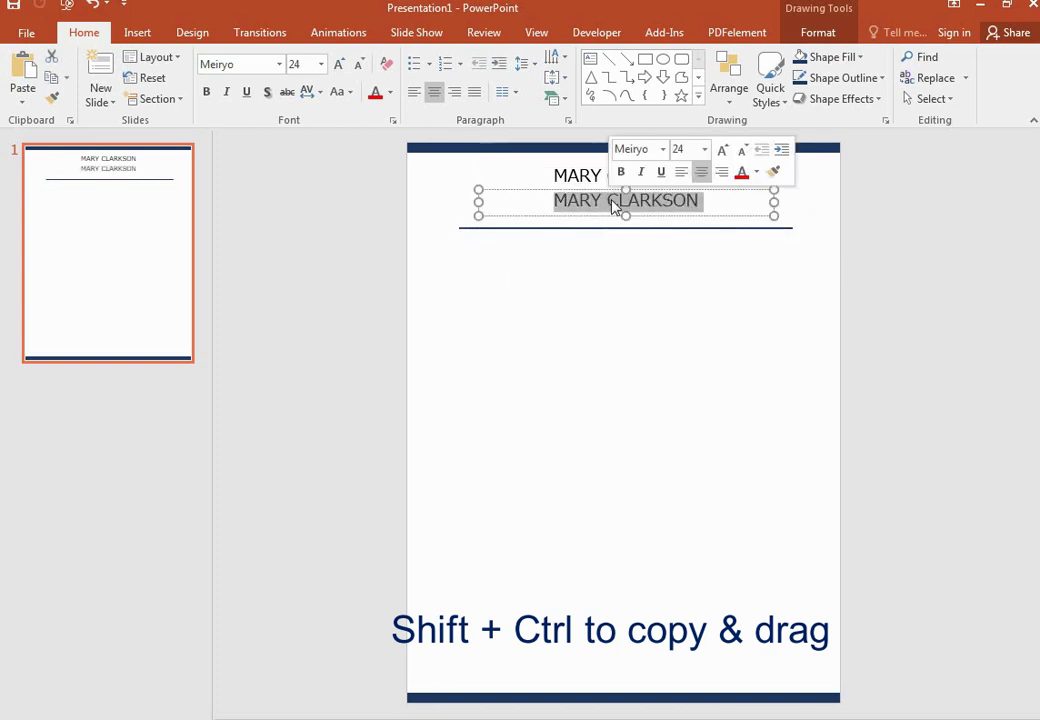
type("BUS")
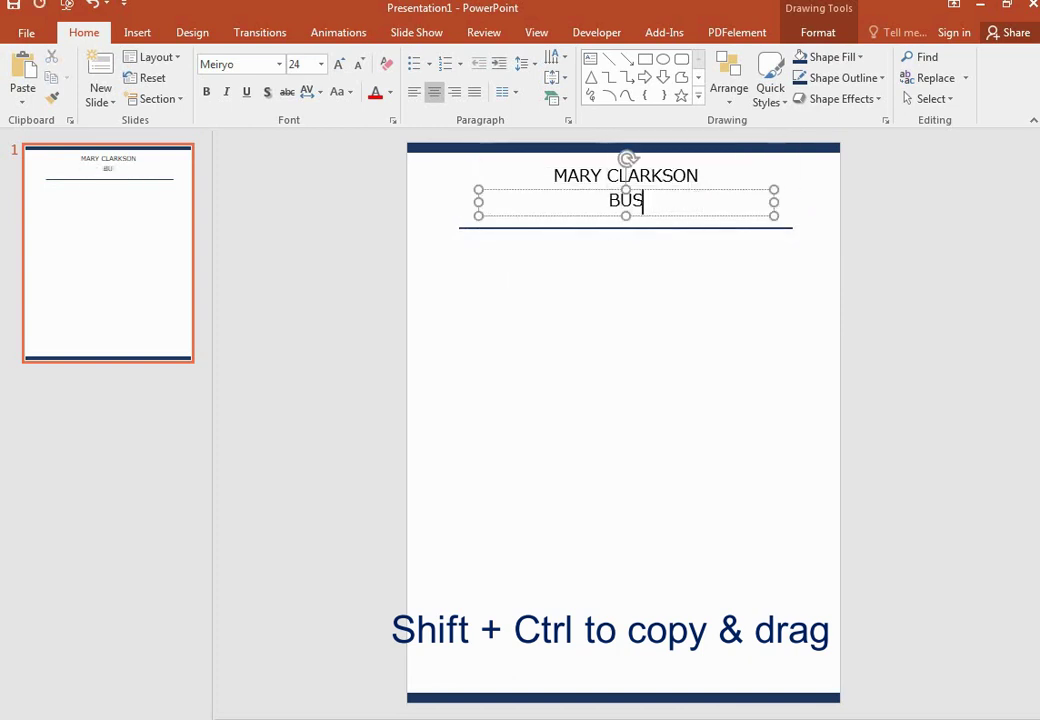
type("INESS MANA")
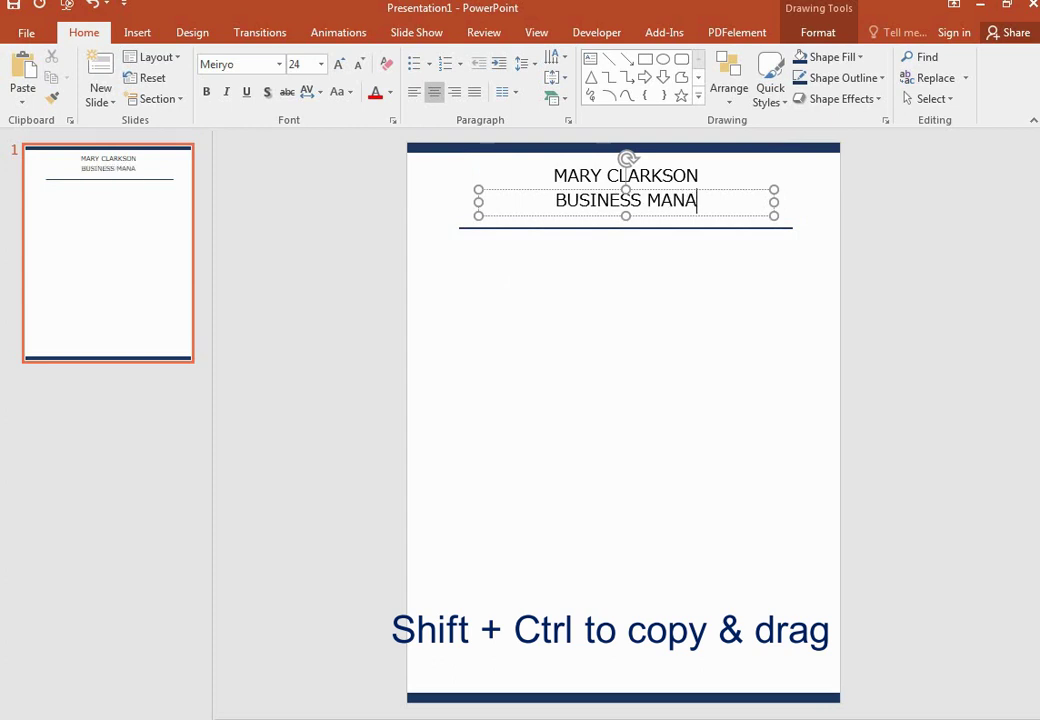
type("GER")
triple_click(592, 204)
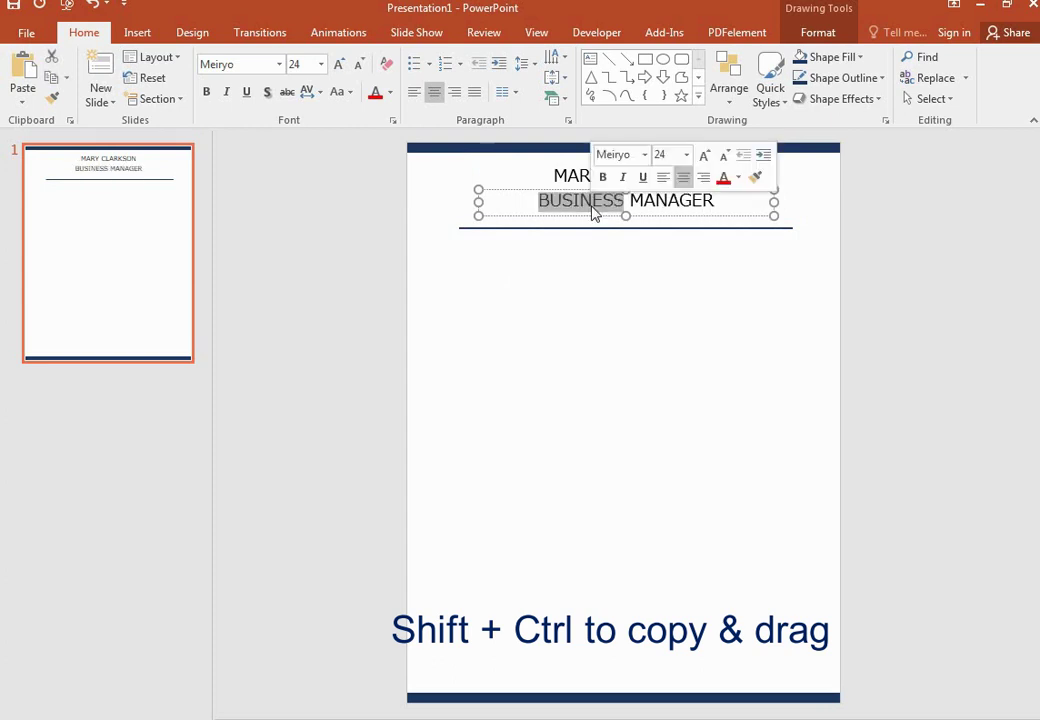
left_click(687, 156)
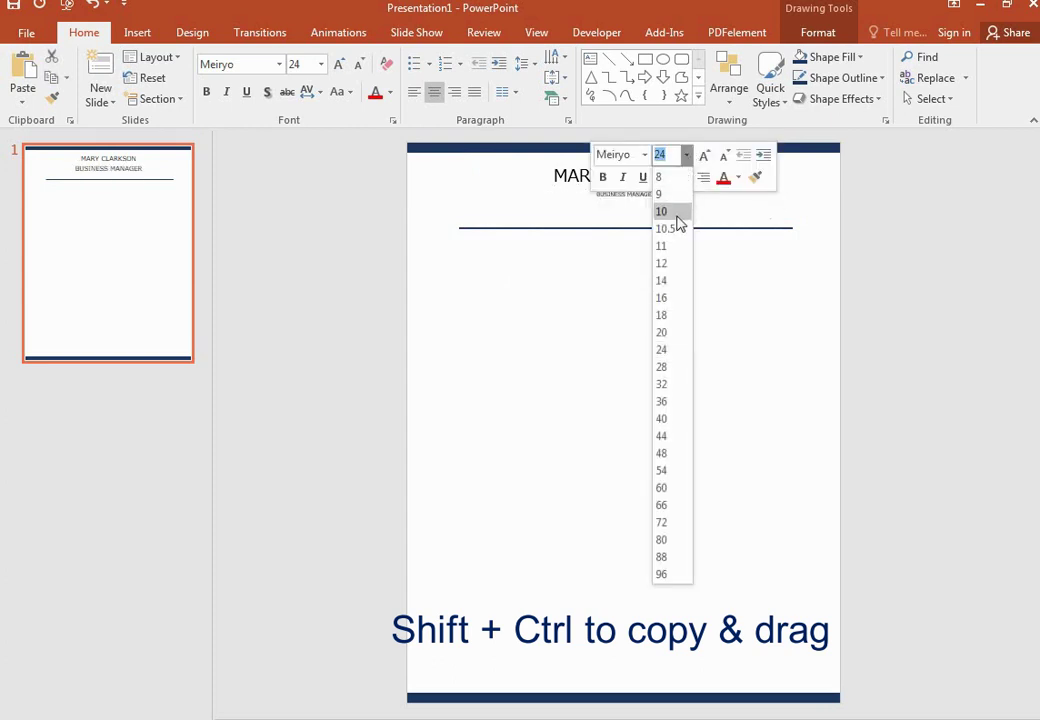
left_click(673, 286)
left_click(680, 269)
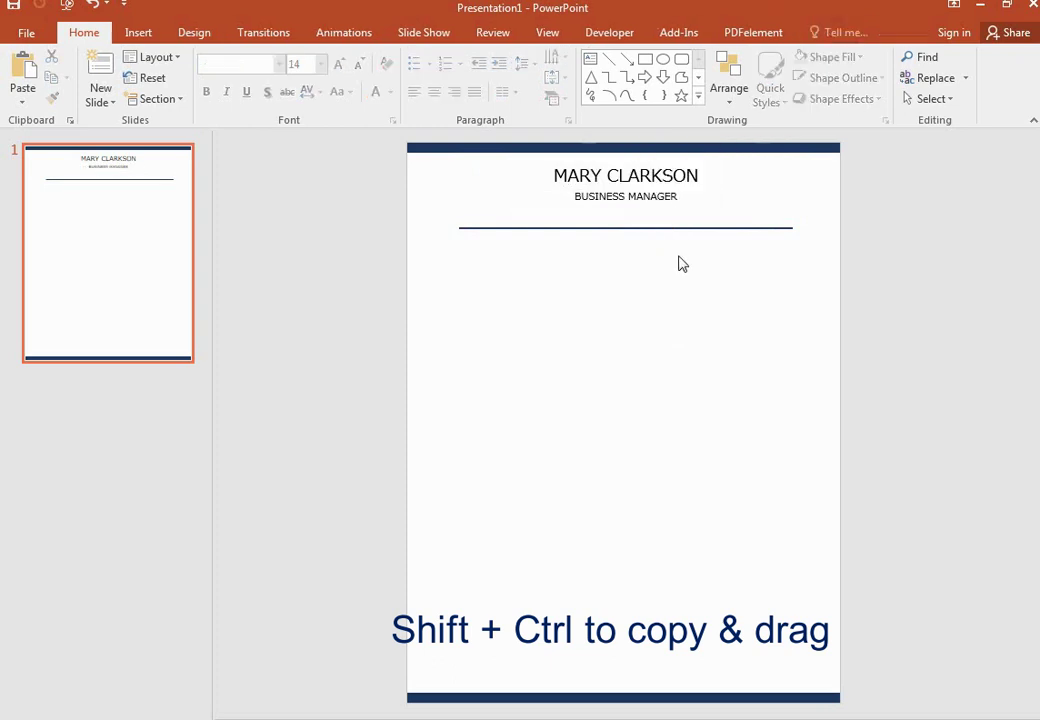
Step: Nudge the name and subtitle boxes down and the navy line up
left_click(628, 168)
left_click_drag(628, 168, 628, 186)
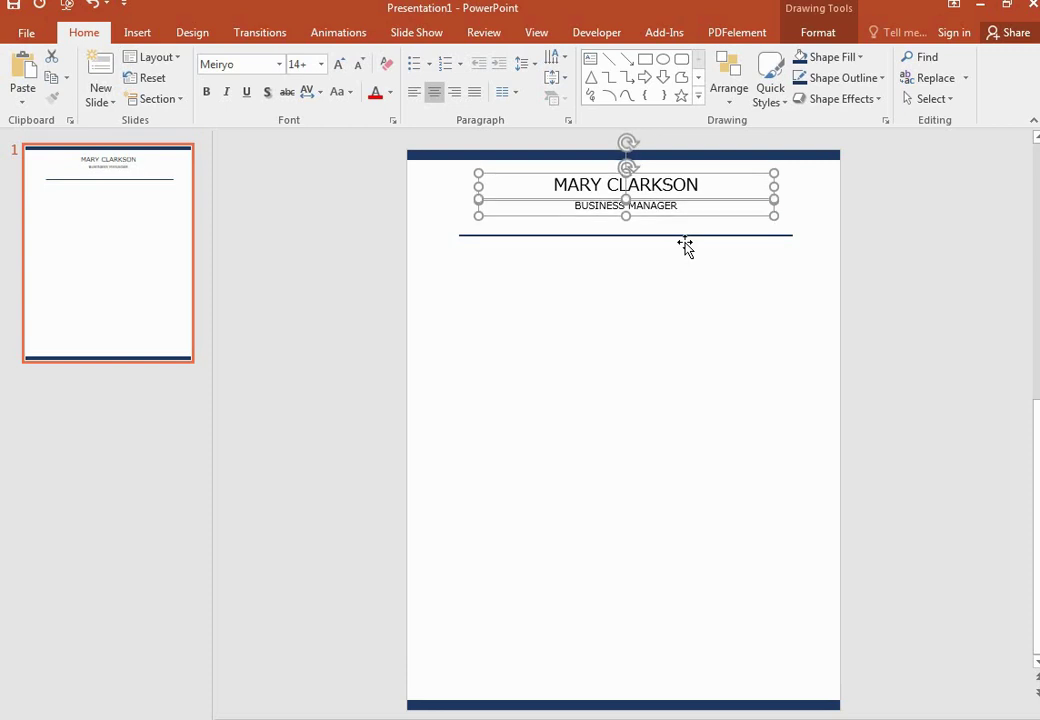
key("Down")
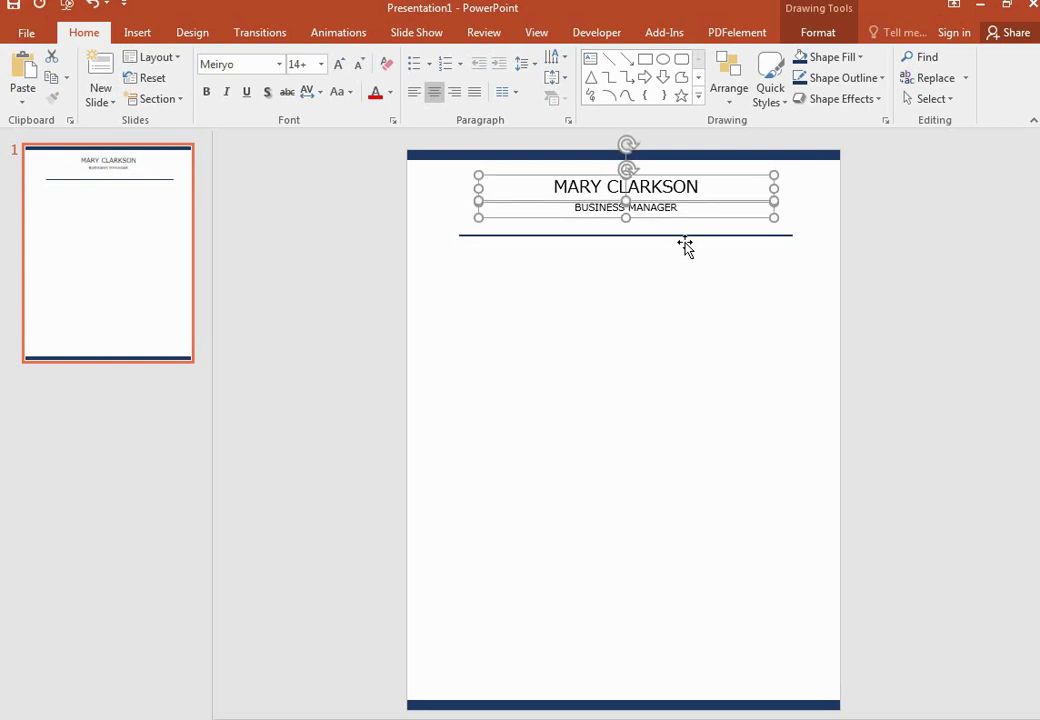
left_click(685, 240)
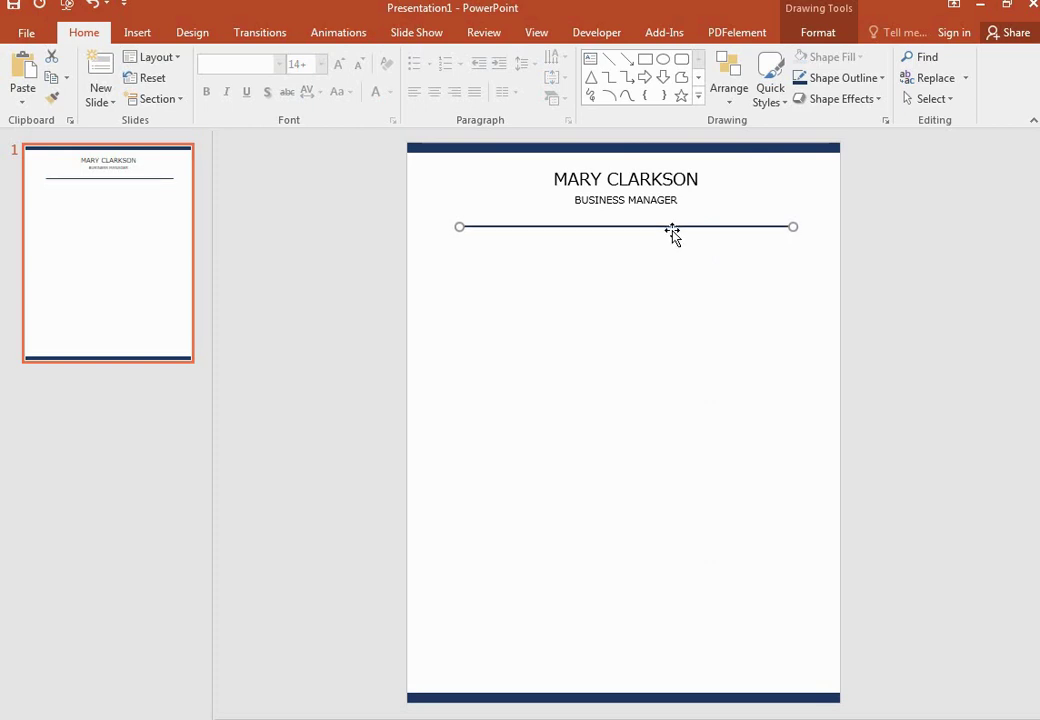
key("Up")
key("Up")
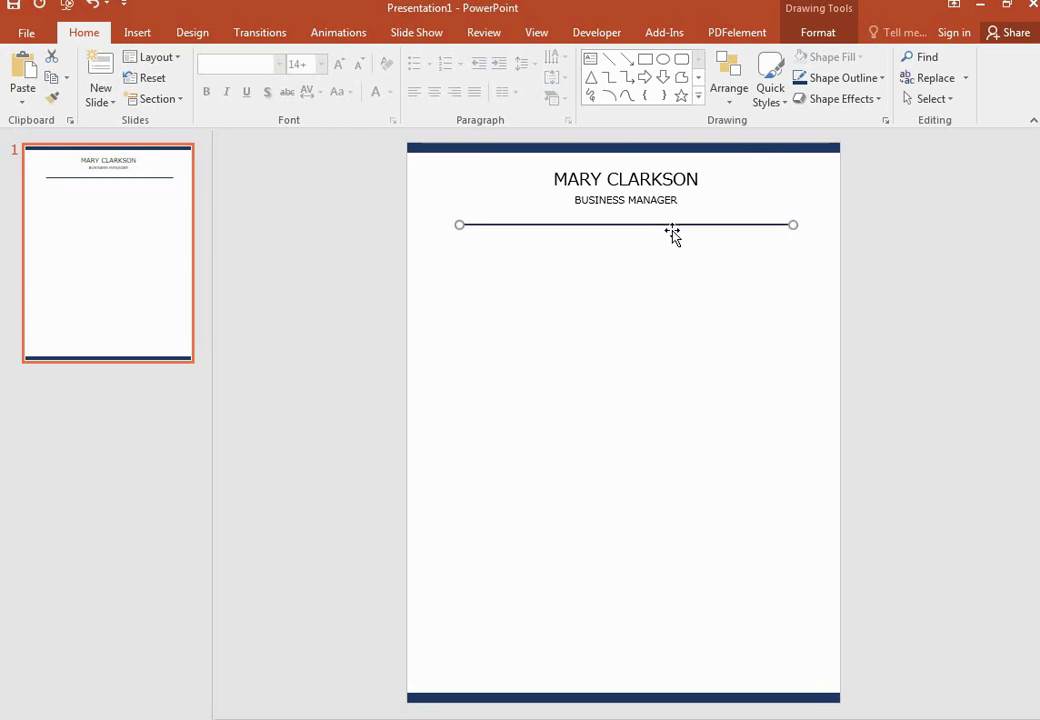
left_click(588, 280)
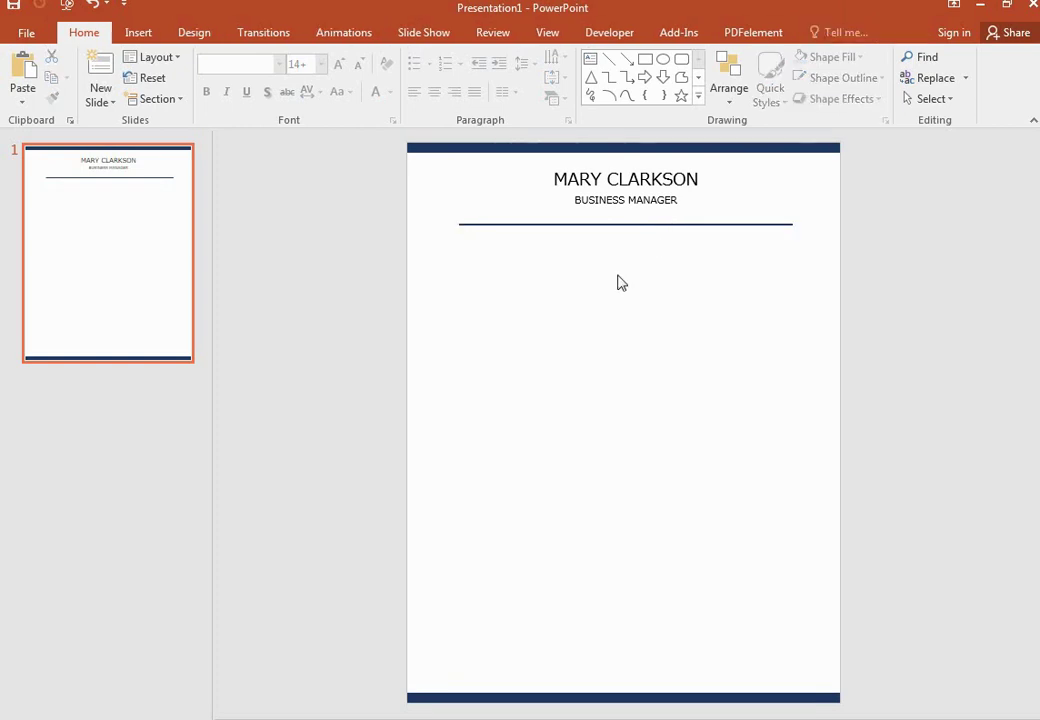
Step: Draw a vertical line on the left from under the header rule to near the bottom, coloured grey
left_click(146, 36)
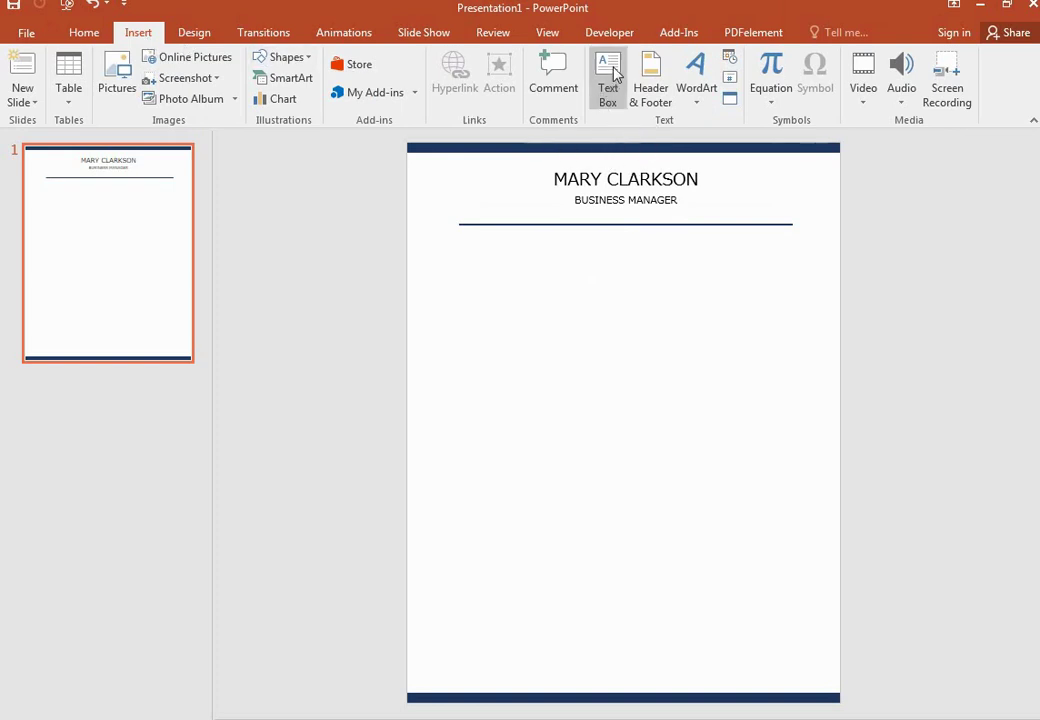
left_click(295, 60)
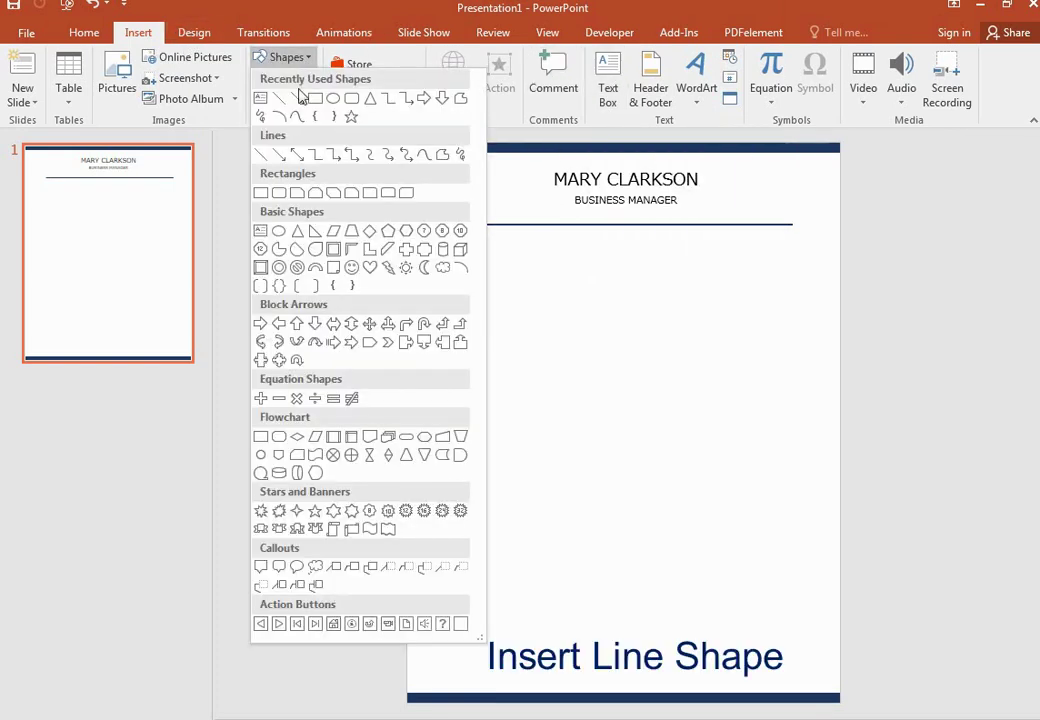
left_click(277, 99)
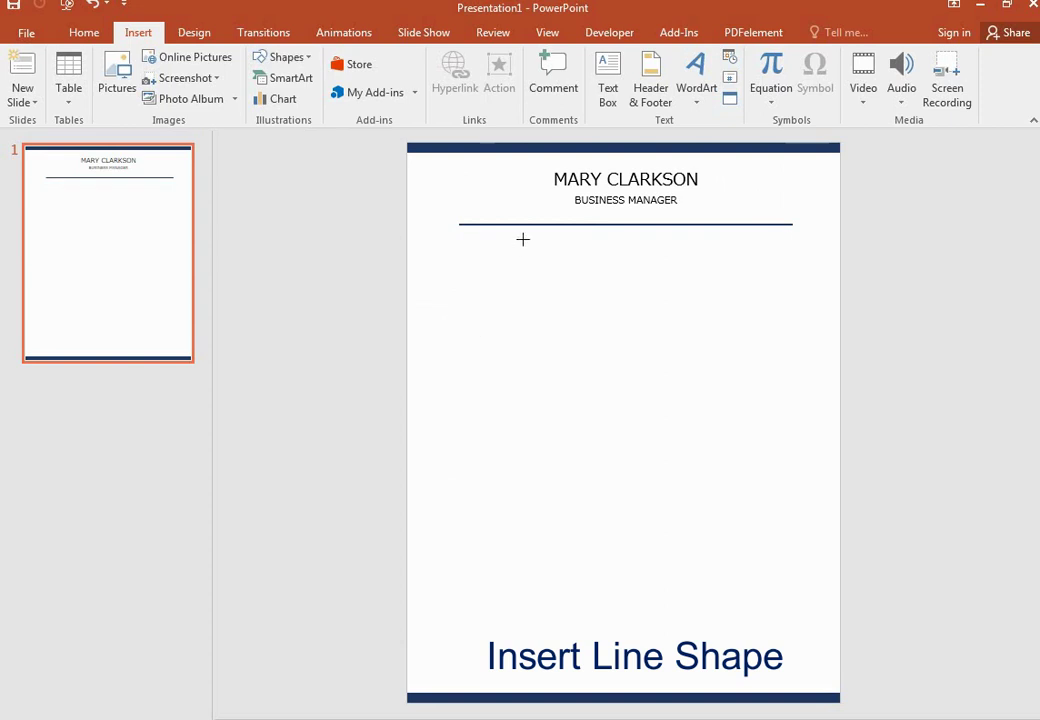
left_click_drag(522, 245, 524, 654)
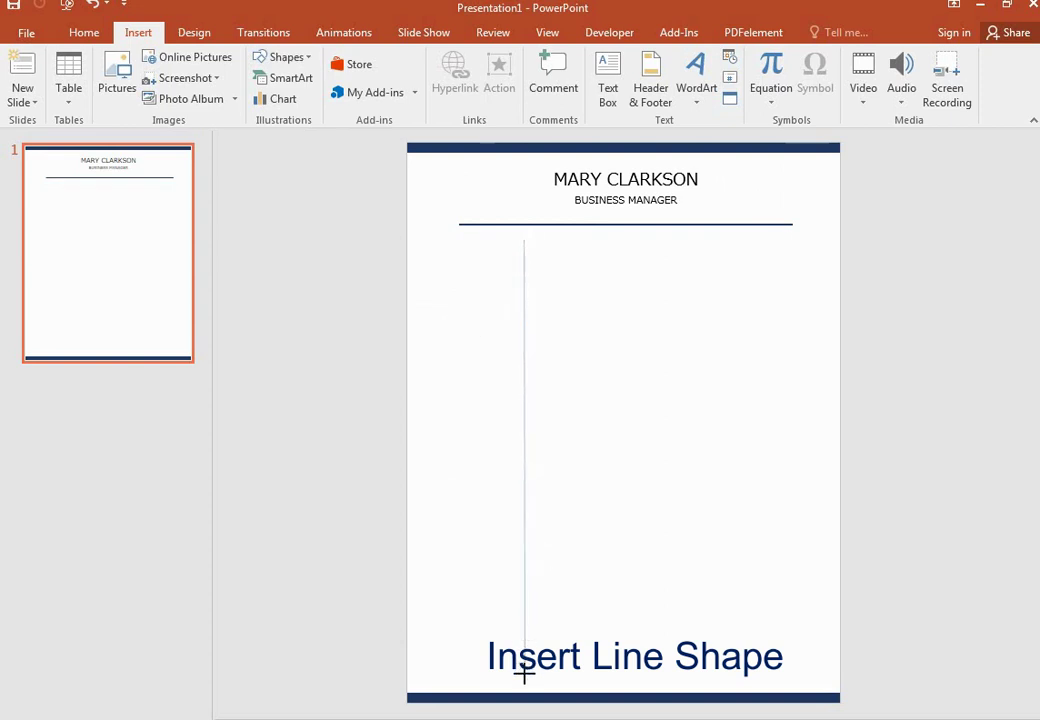
left_click_drag(524, 675, 522, 679)
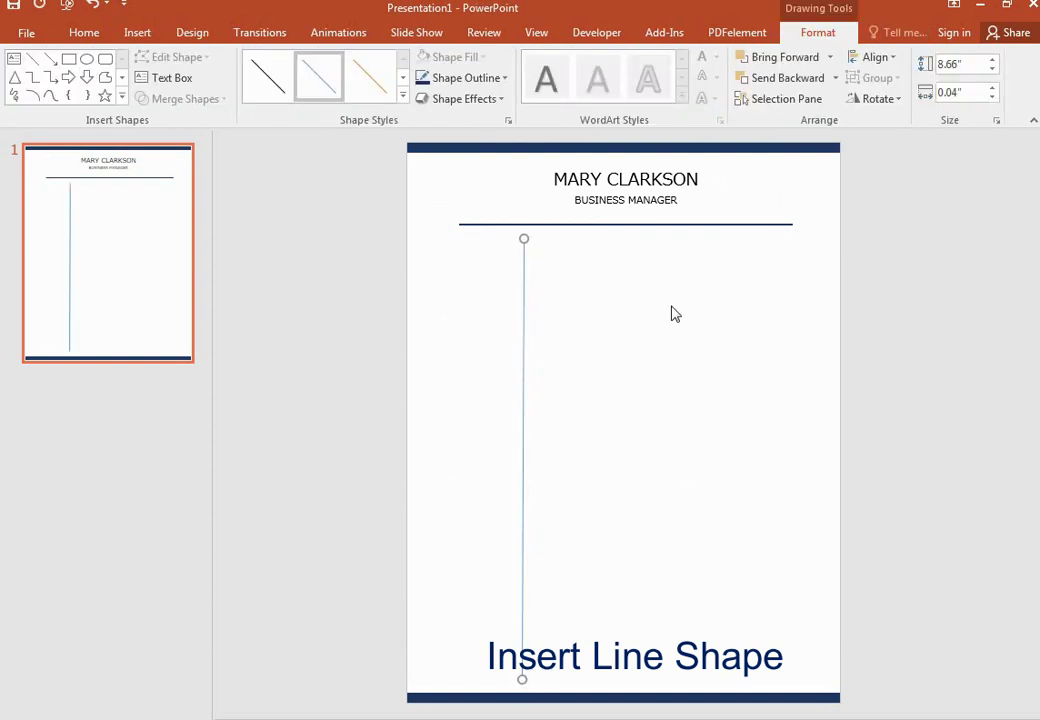
left_click(500, 80)
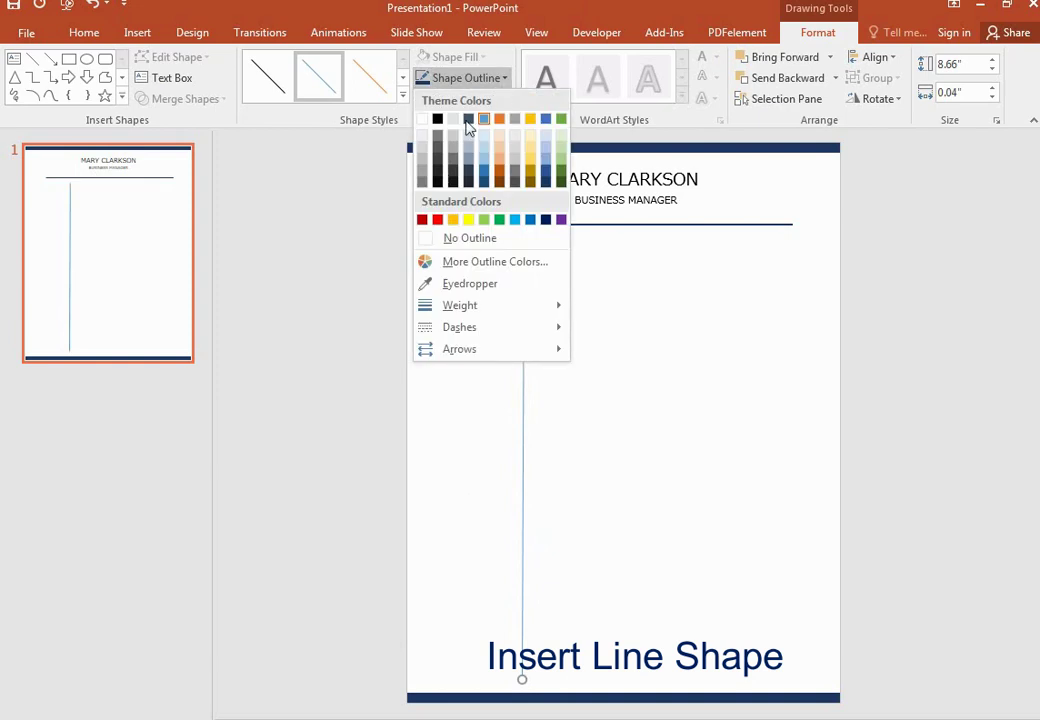
left_click(425, 176)
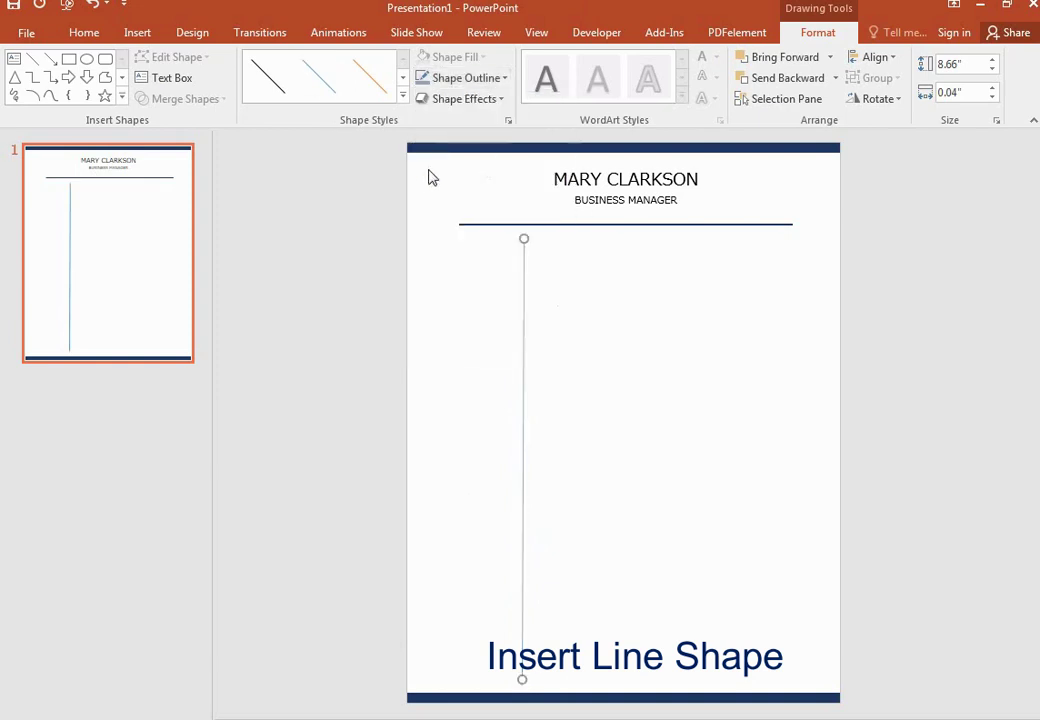
left_click(700, 380)
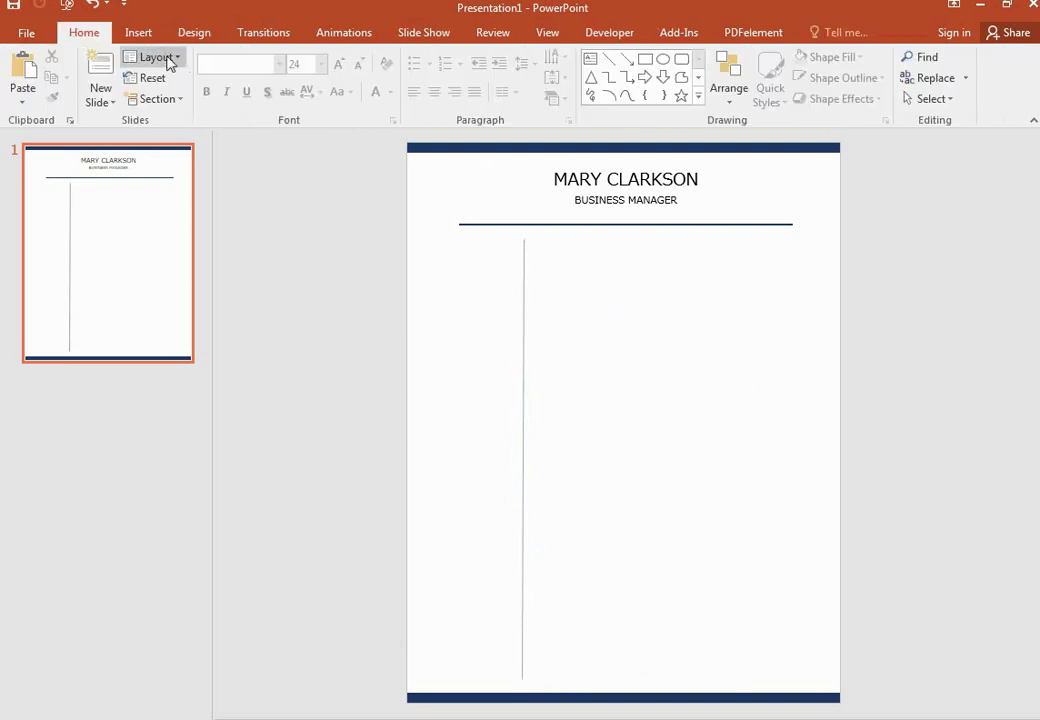
Step: Draw a text box left of the grey divider and type the contact phone number
left_click(140, 33)
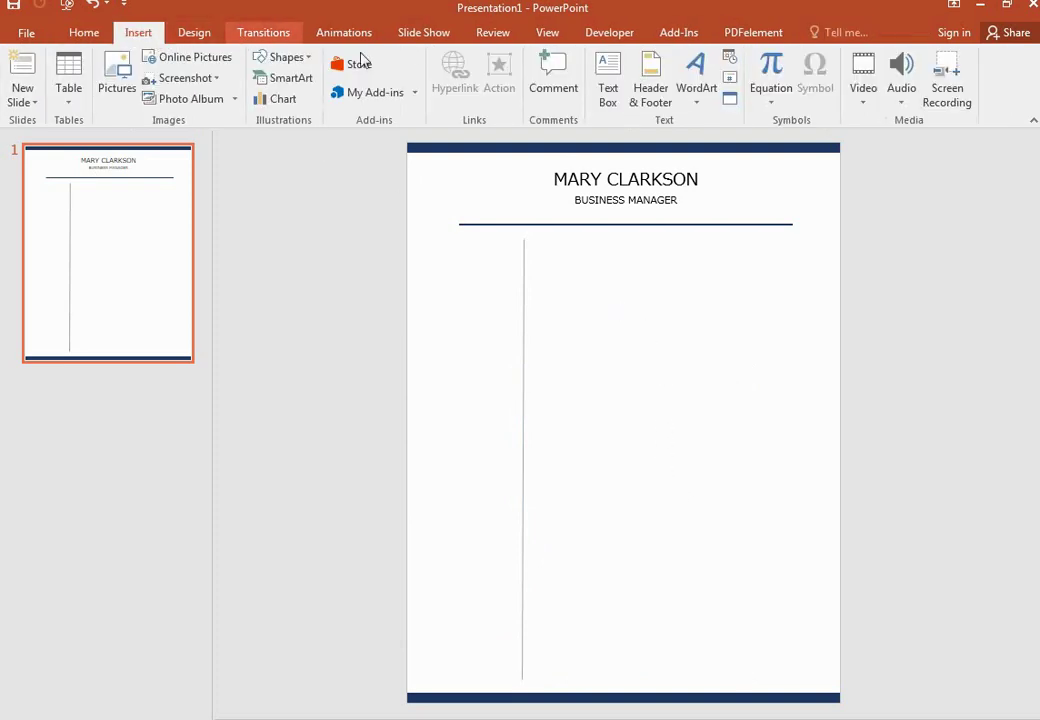
left_click(610, 95)
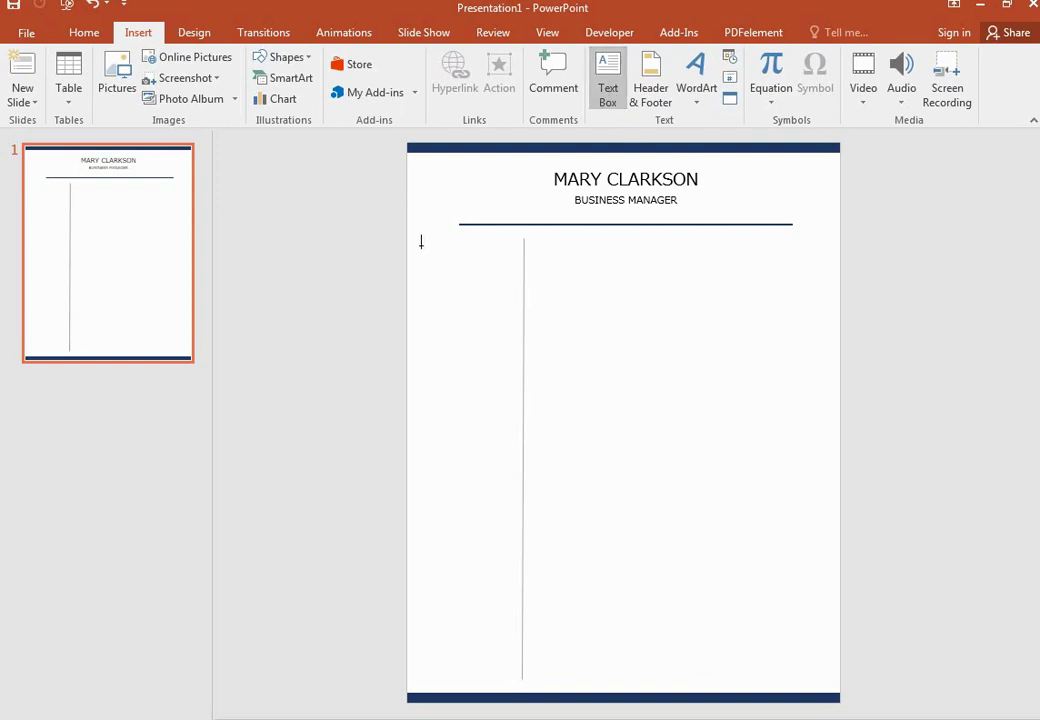
left_click_drag(416, 249, 515, 313)
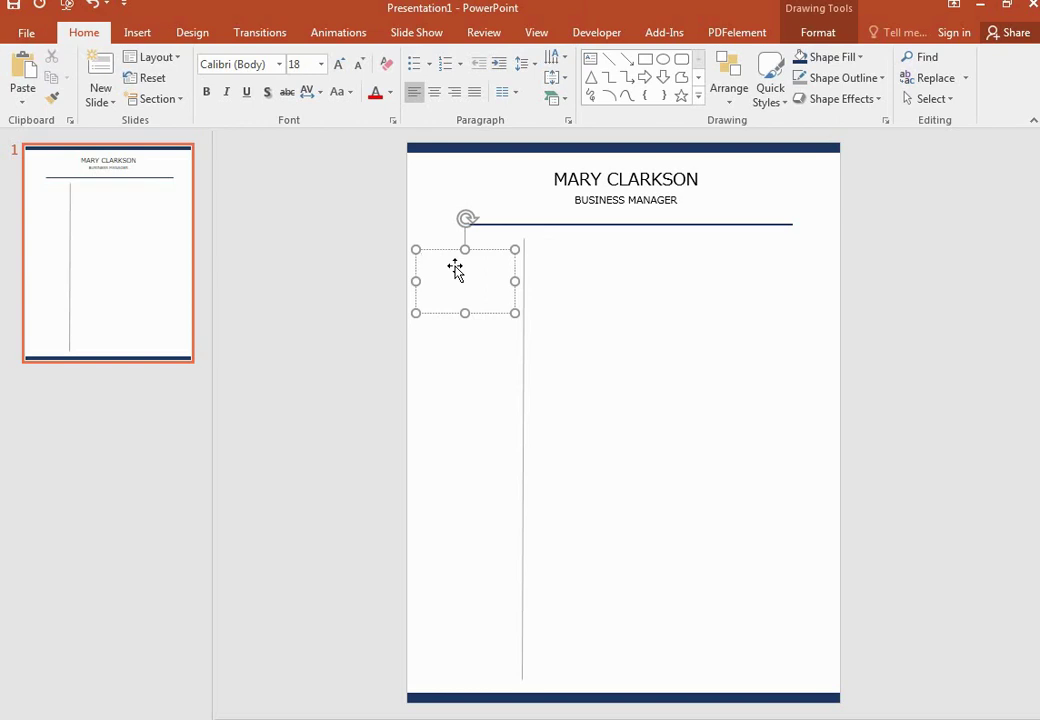
type("555-455 457")
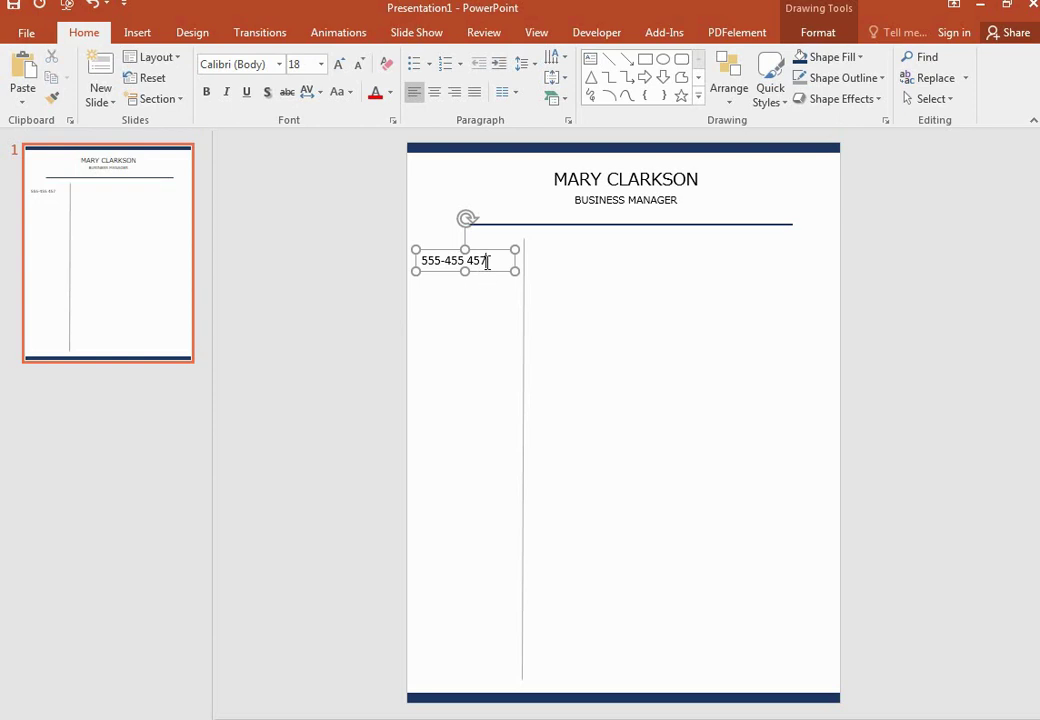
left_click(131, 34)
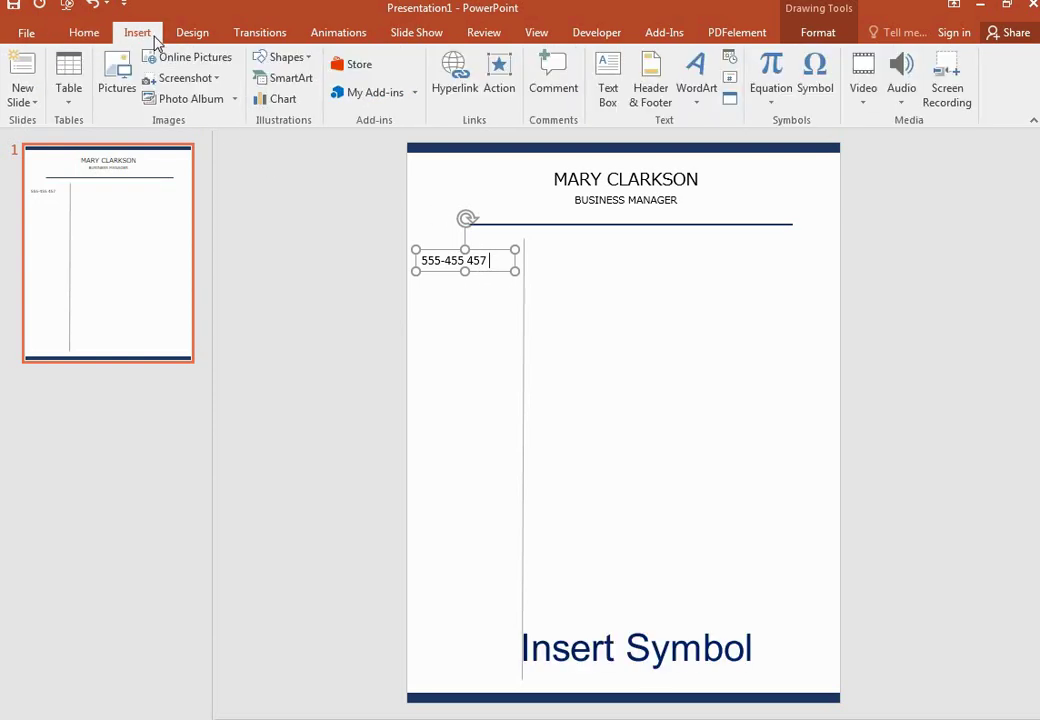
Step: Insert a phone icon symbol after the phone number
left_click(814, 88)
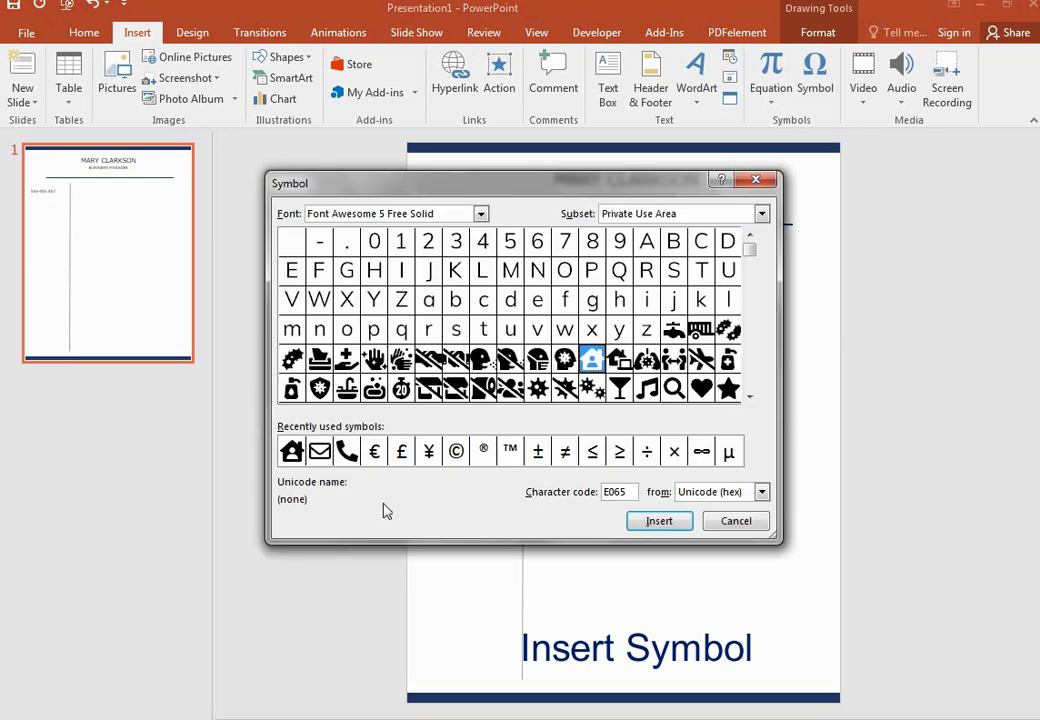
left_click(347, 453)
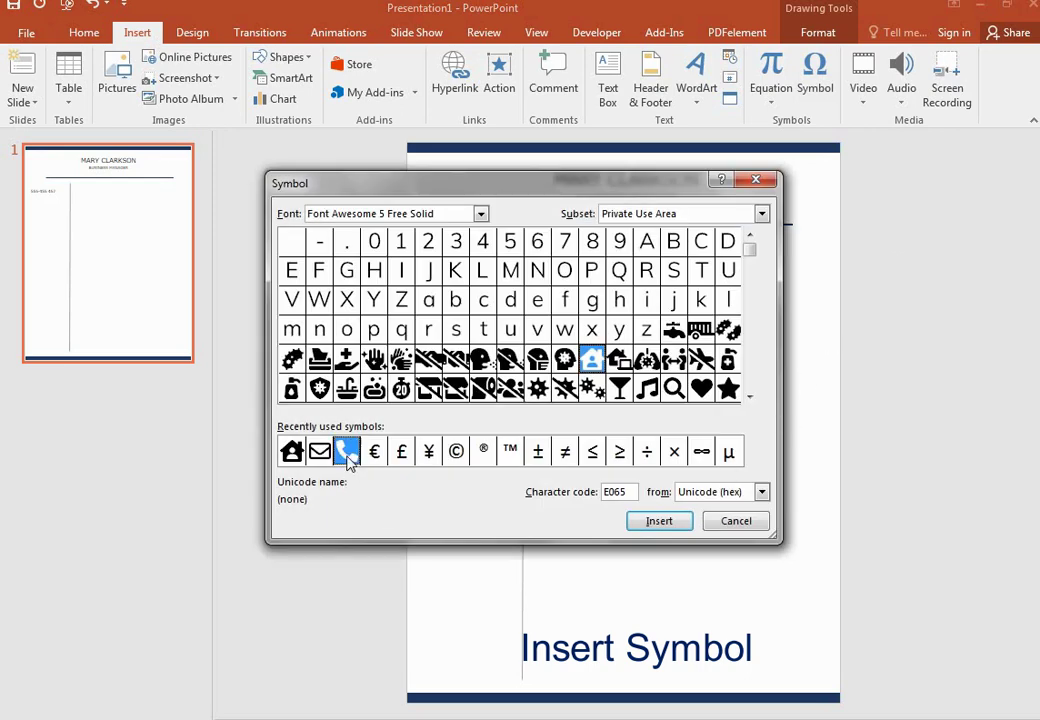
left_click(684, 521)
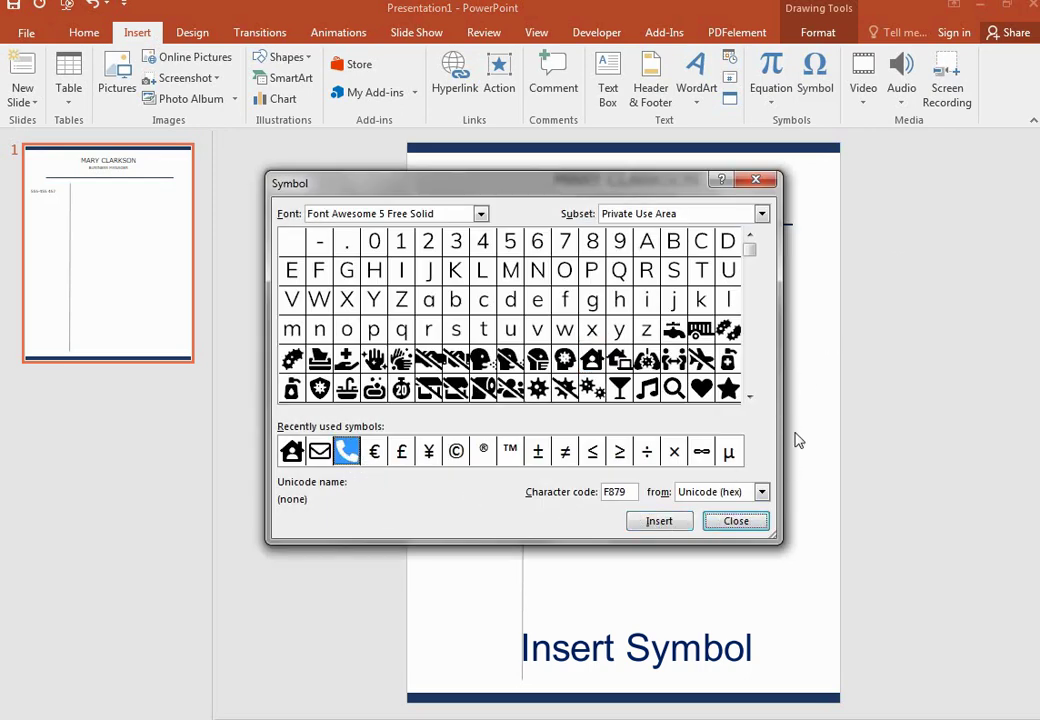
left_click(756, 180)
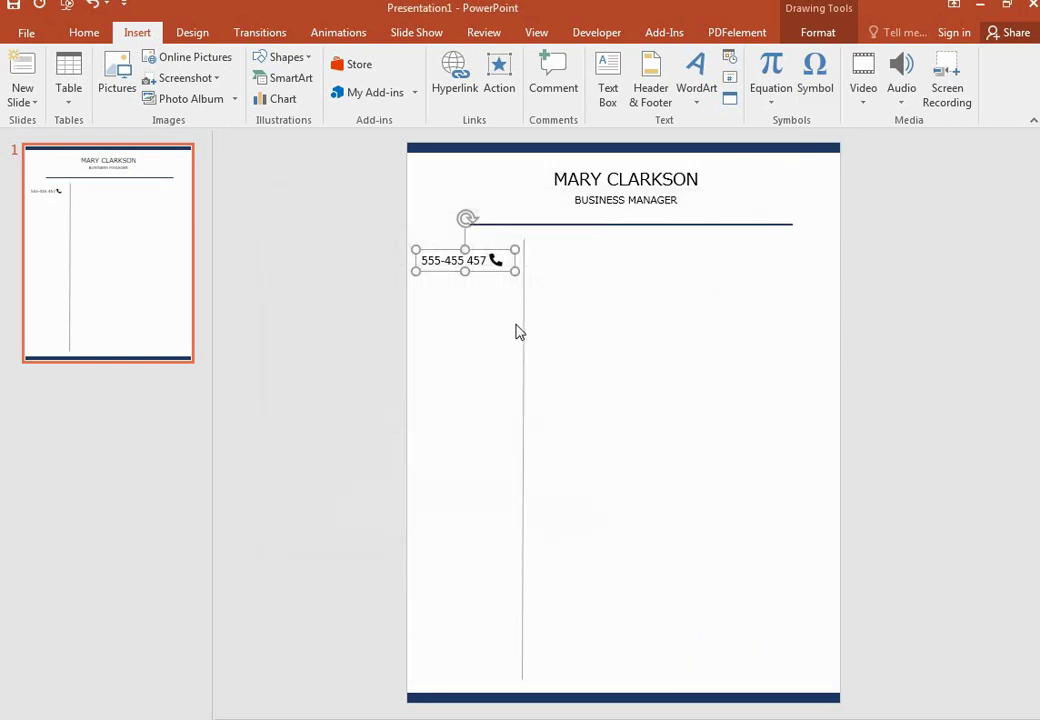
Step: Add the contact's e-mail address on a new line and widen the box to fit it
key("Return")
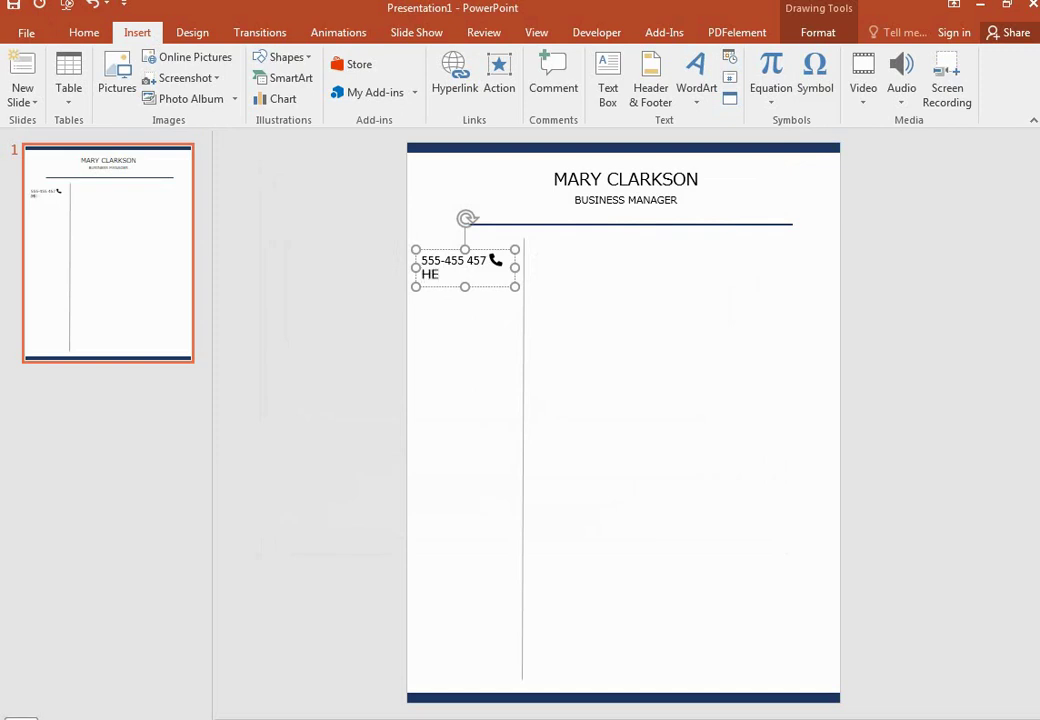
key("BackSpace")
type("hello website")
key("Return")
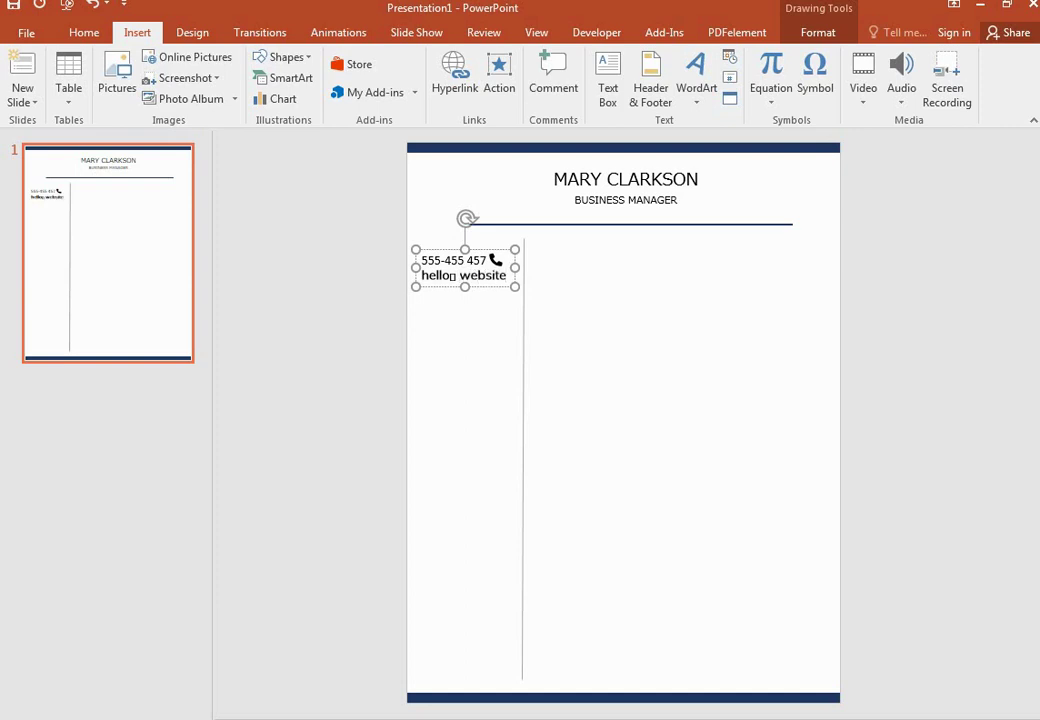
type(".com")
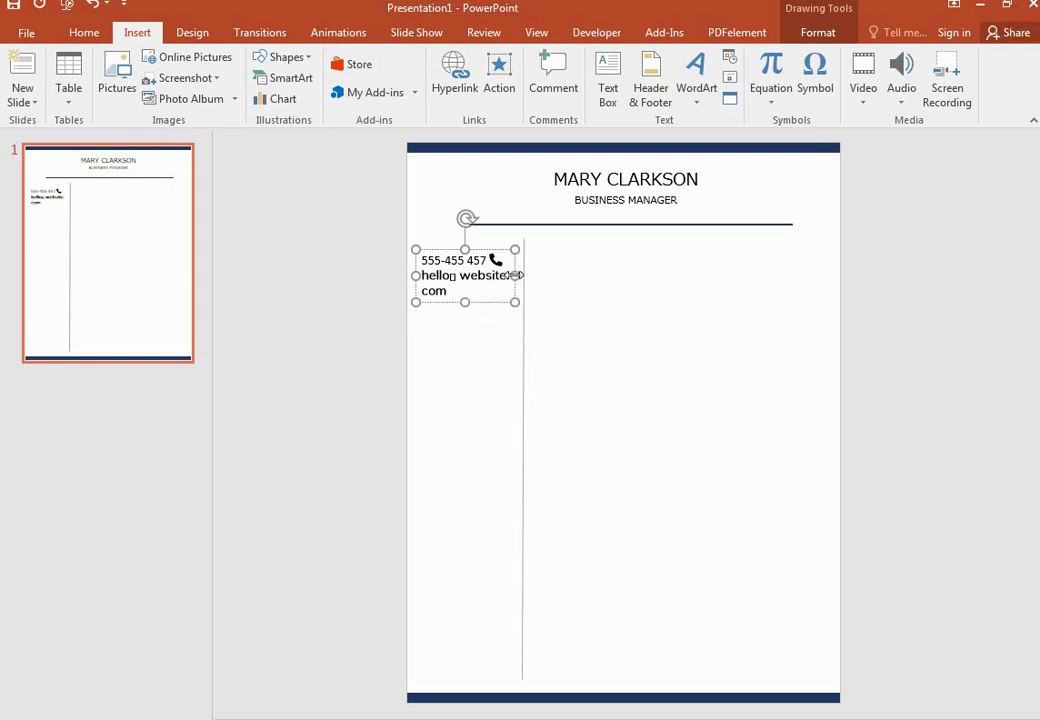
left_click_drag(515, 275, 556, 274)
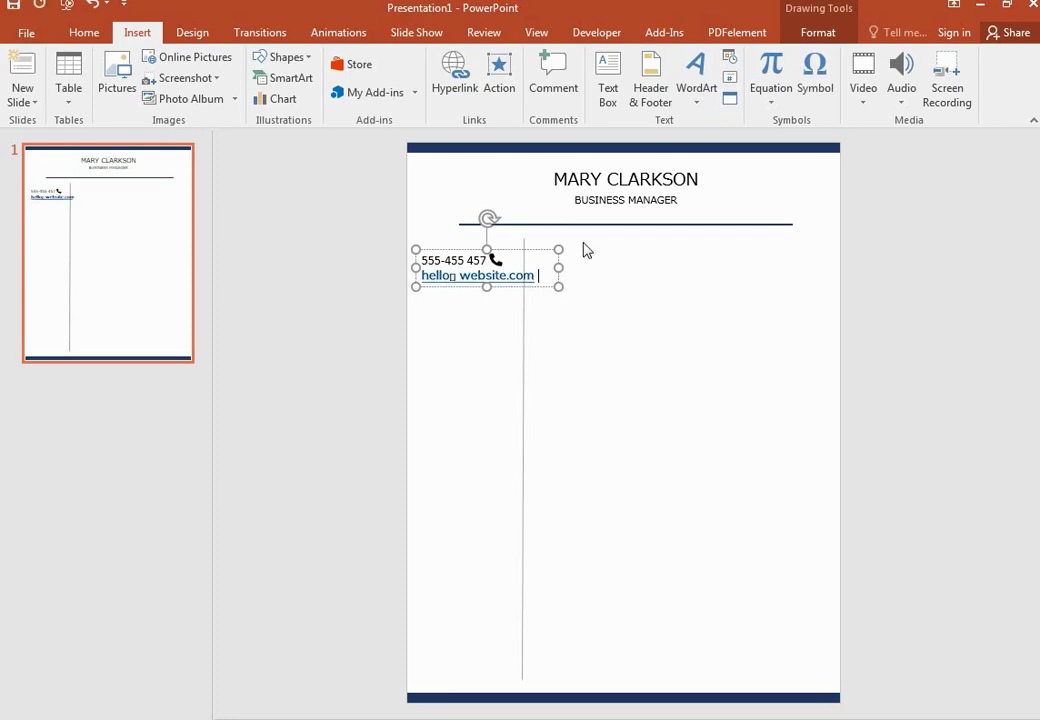
Step: Insert an envelope symbol after the e-mail address and remove the address's hyperlink
left_click(815, 75)
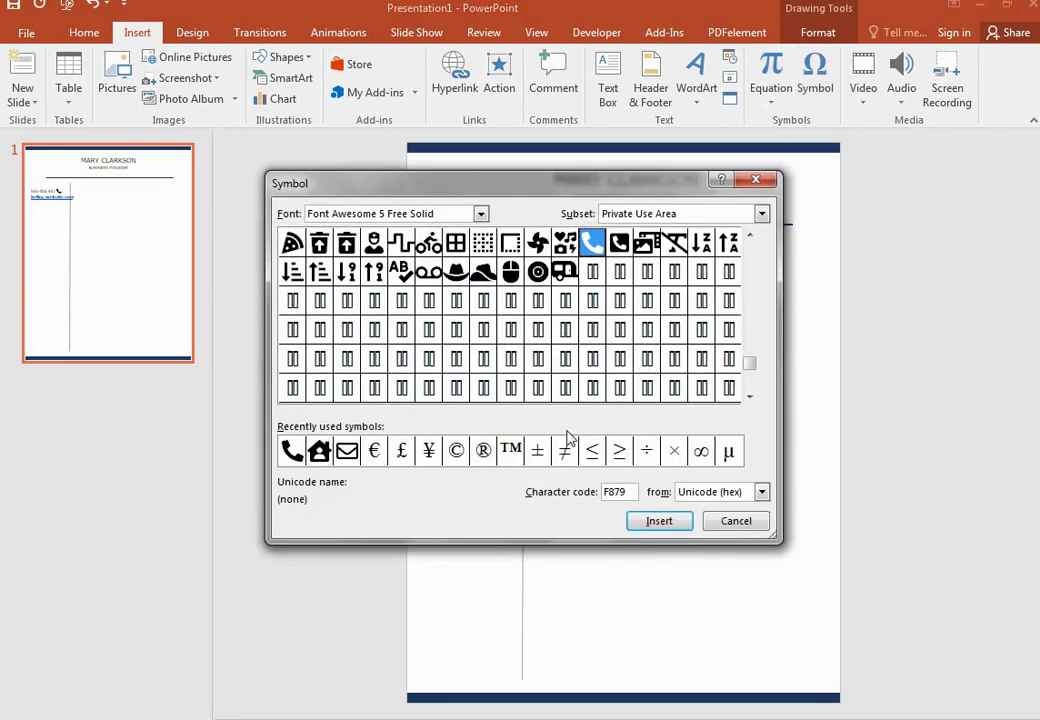
left_click(347, 451)
left_click(660, 521)
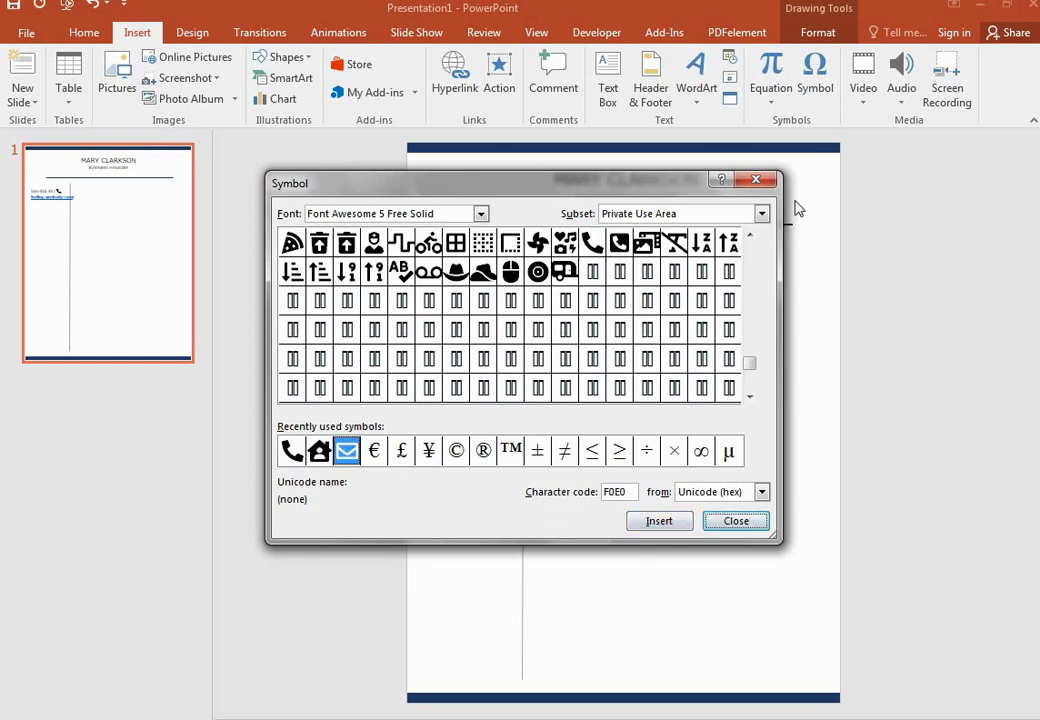
key("Escape")
right_click(512, 273)
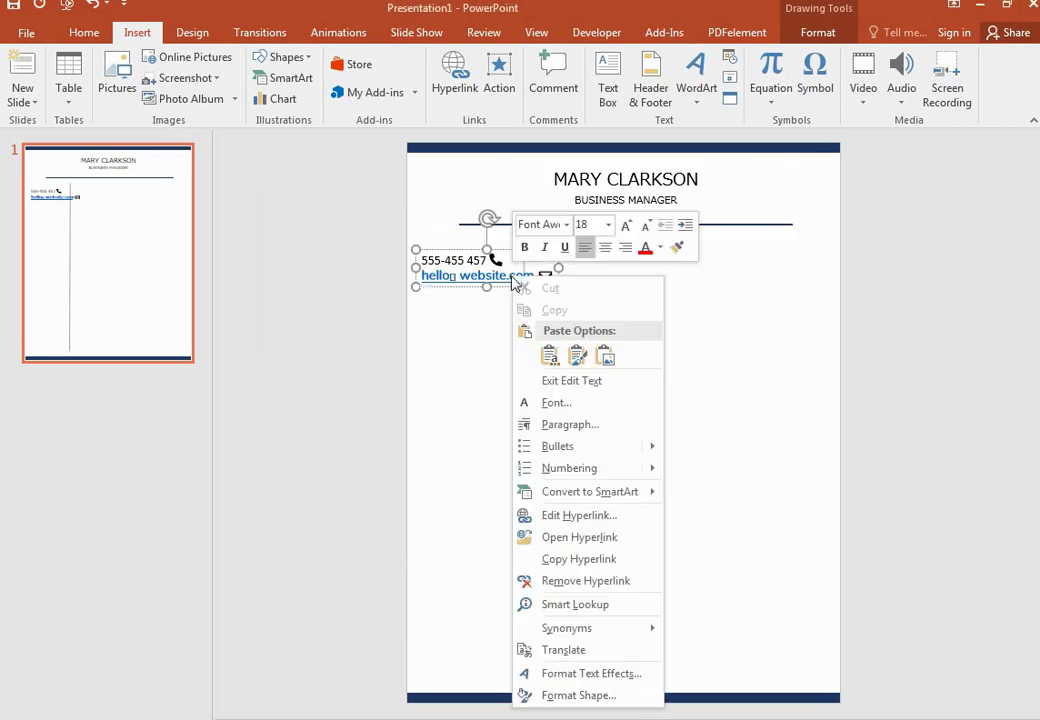
left_click(605, 585)
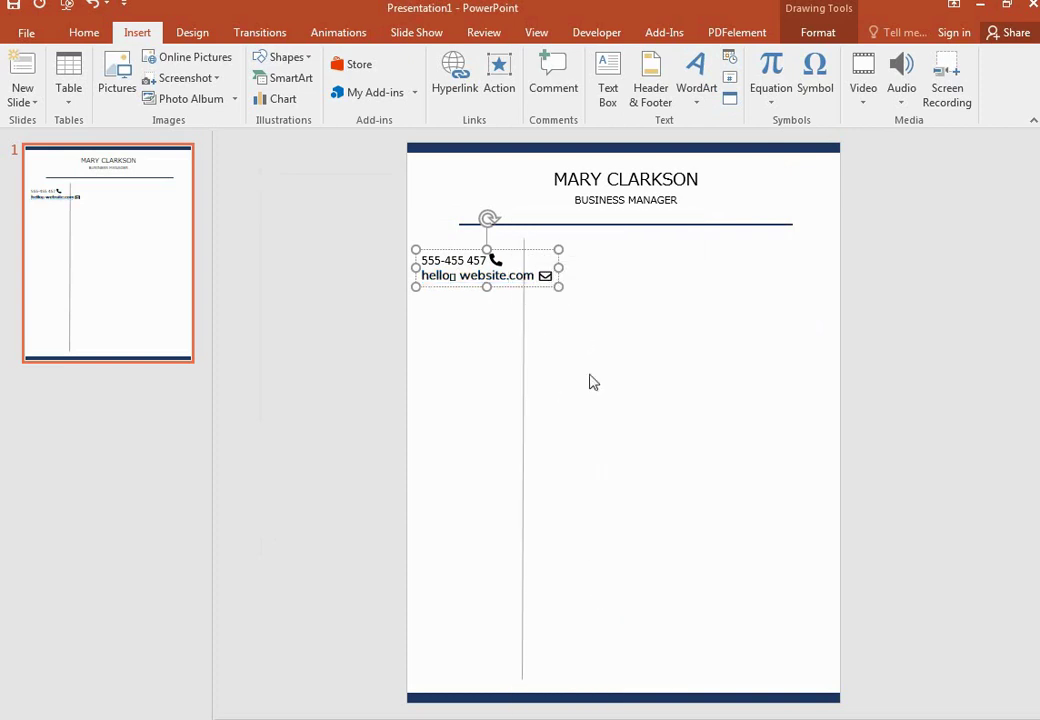
Step: Add a third contact line reading NY City with a house symbol
key("End")
key("Return")
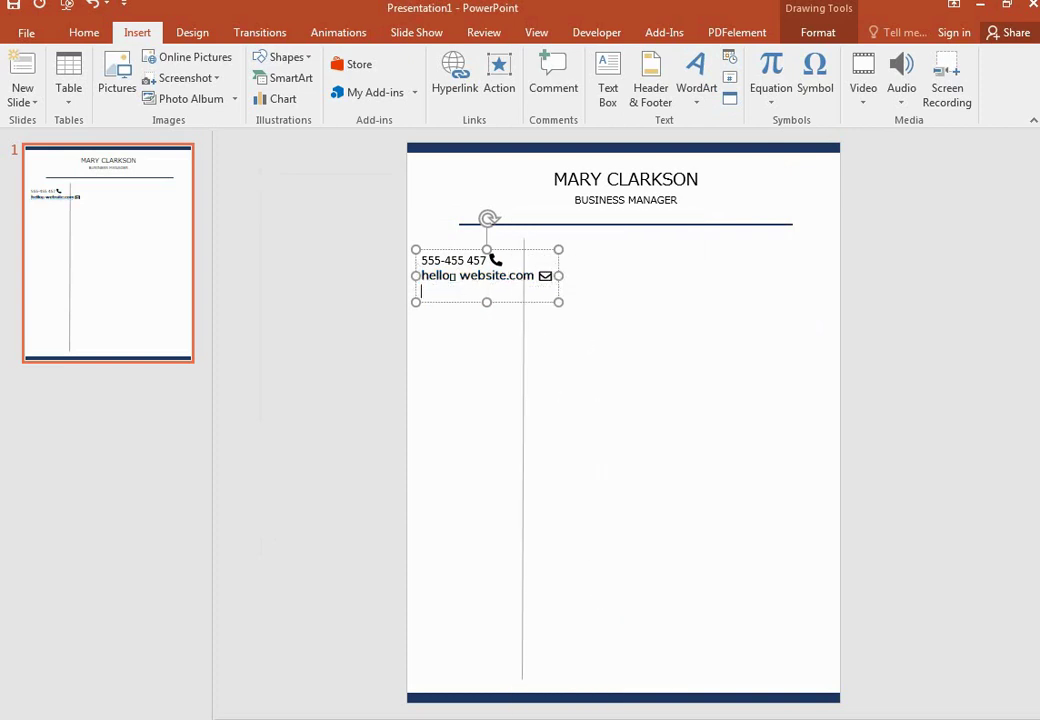
type("ew Y")
type("our")
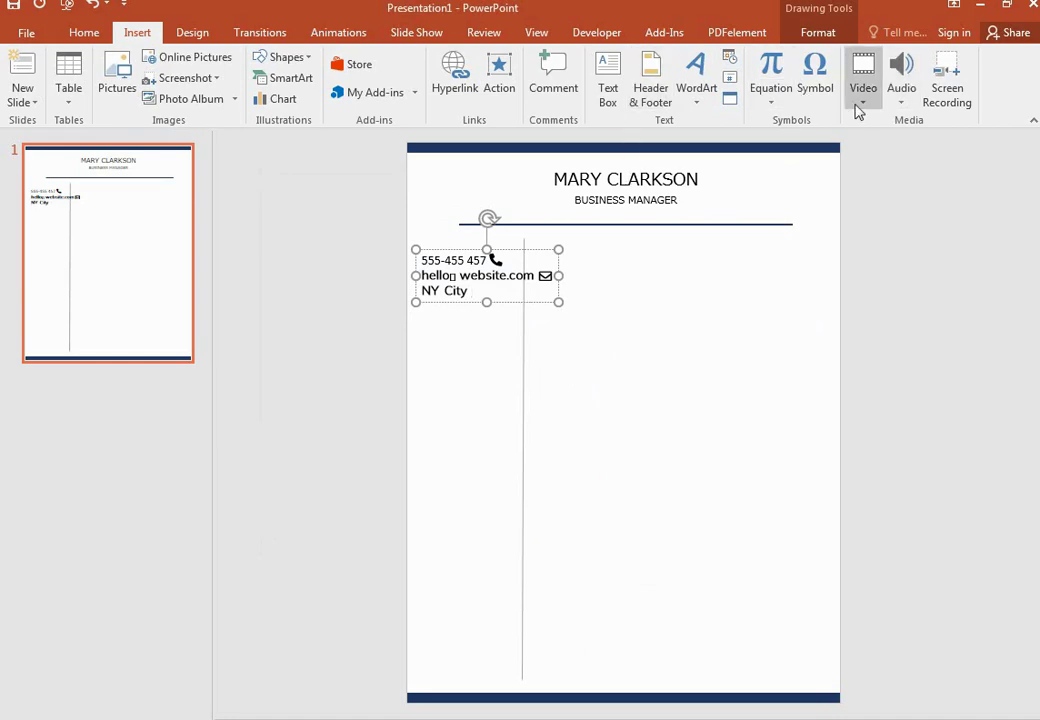
left_click(815, 90)
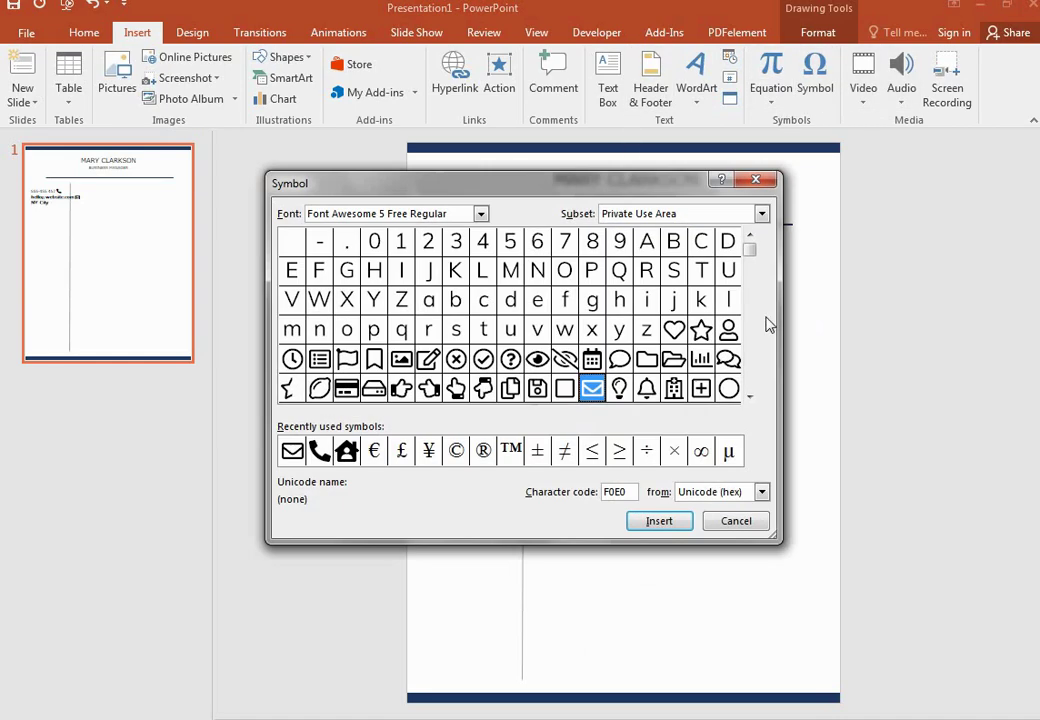
left_click(346, 451)
left_click(672, 530)
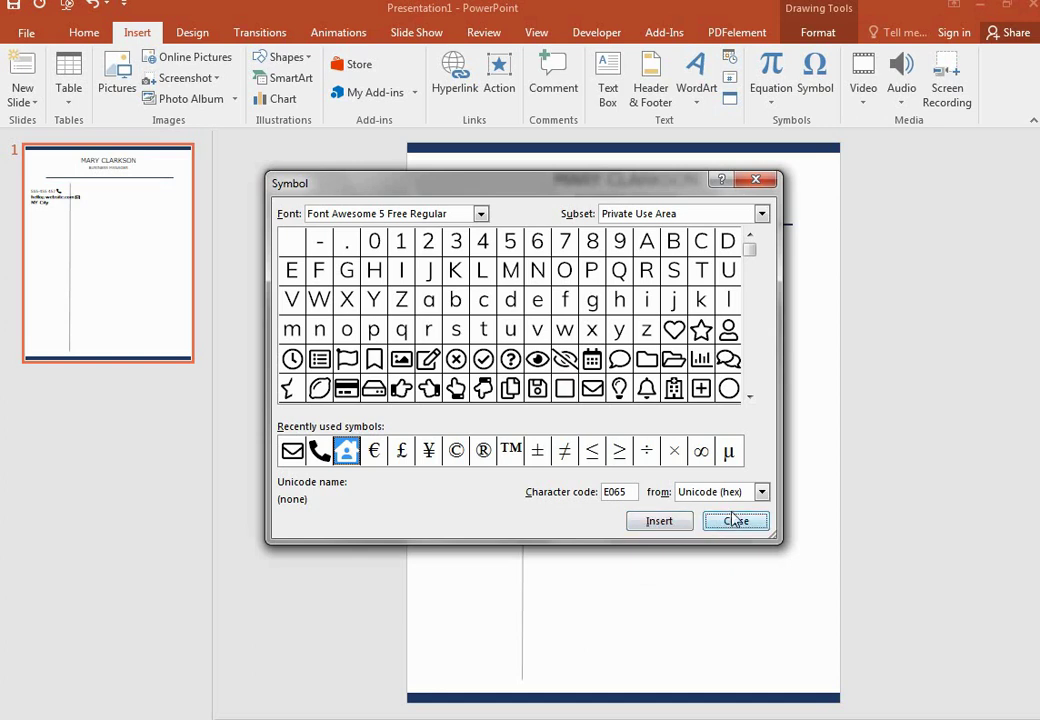
left_click(767, 183)
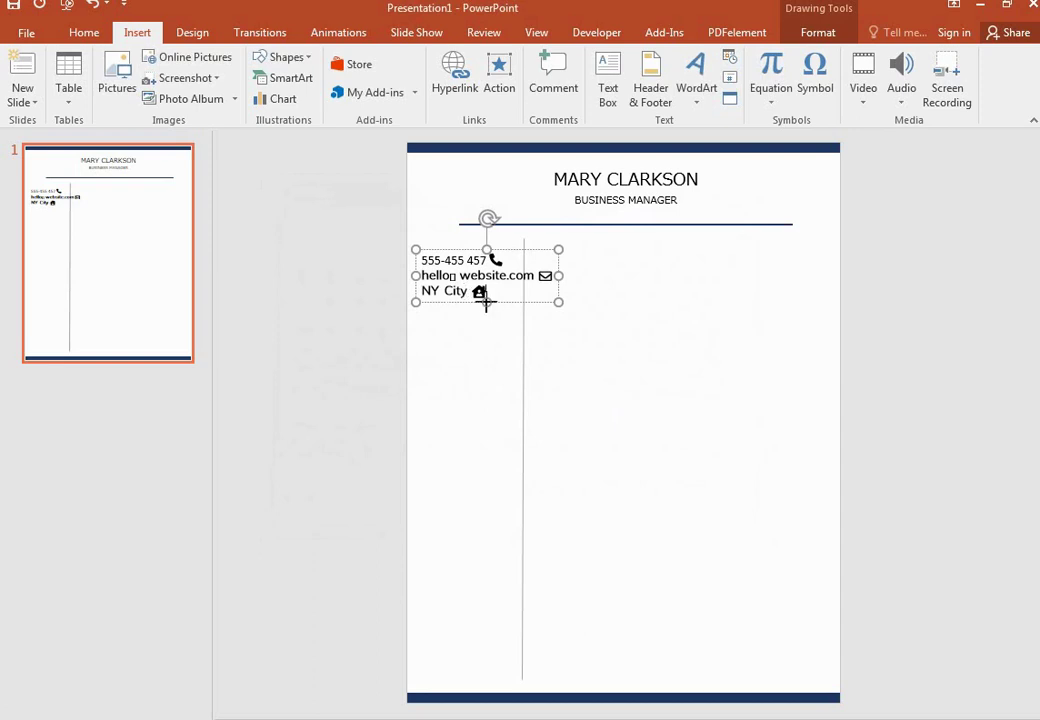
Step: Set the NY City text to the Roboto Light font
key("Escape")
left_click_drag(468, 290, 421, 290)
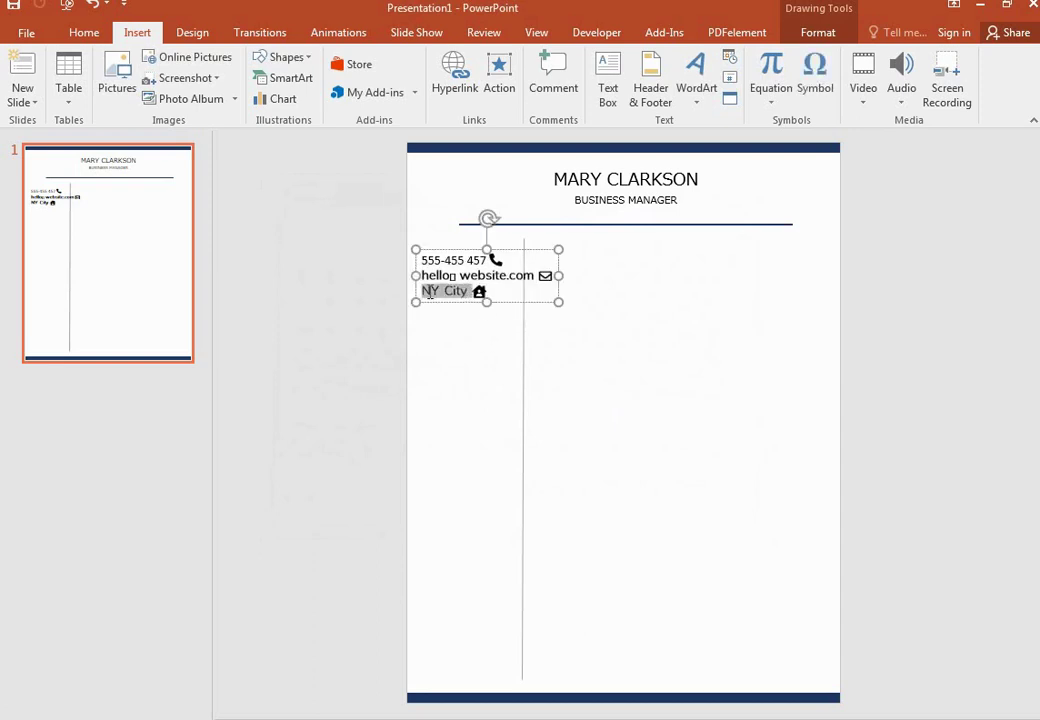
left_click(449, 240)
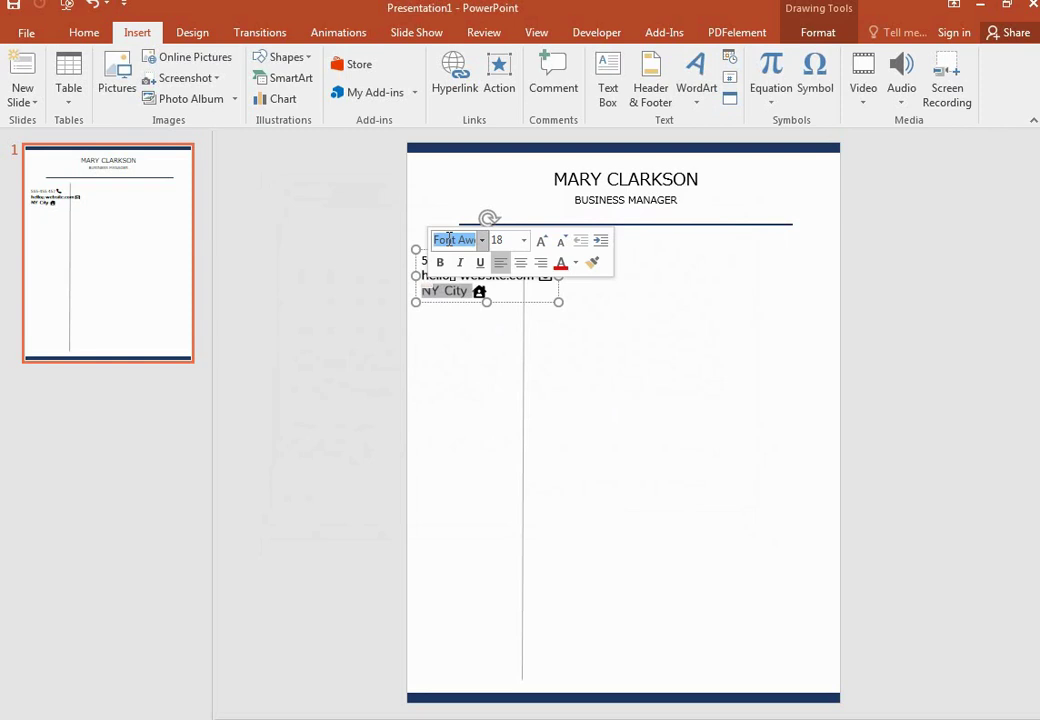
type("Robo")
type("lig")
type("ht")
key("Return")
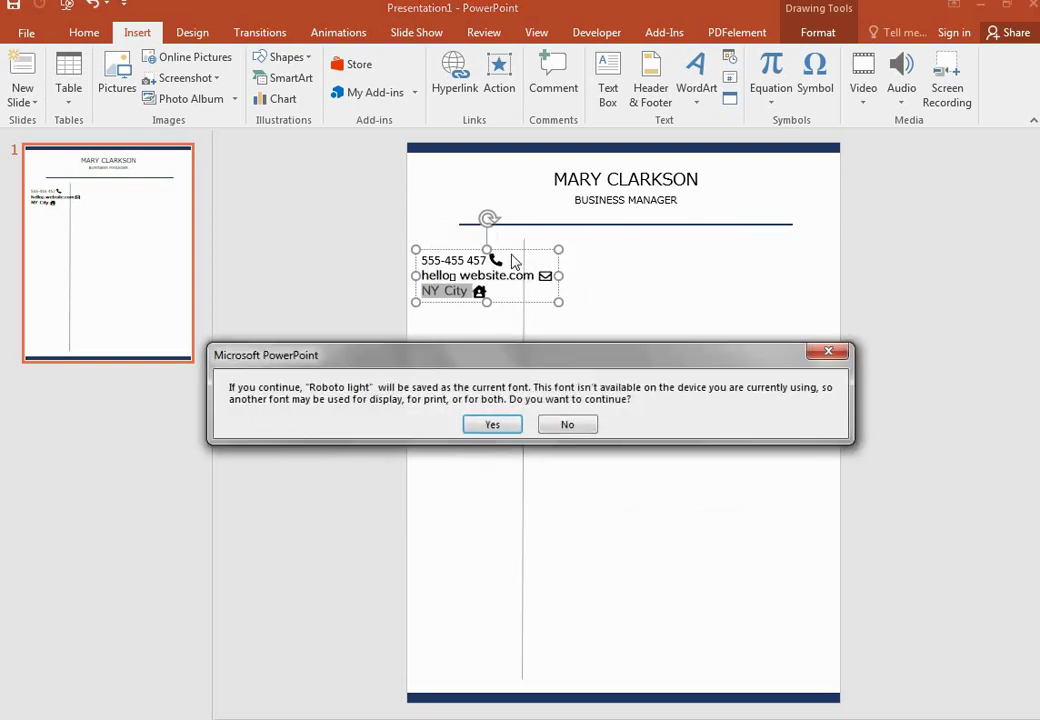
left_click(489, 425)
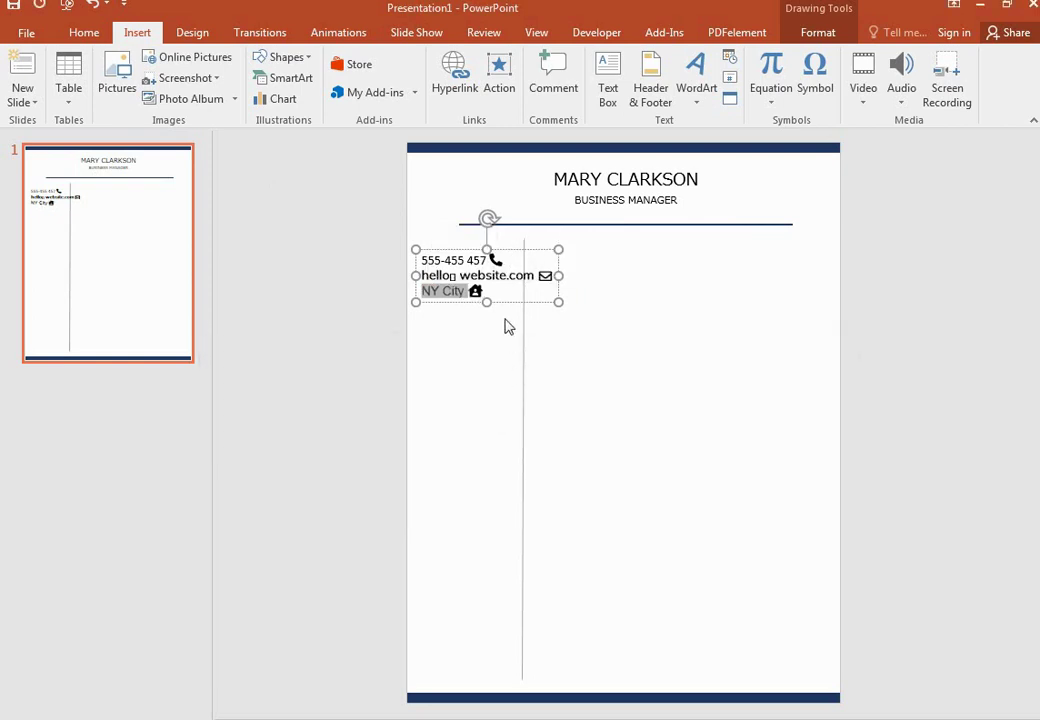
left_click(452, 288)
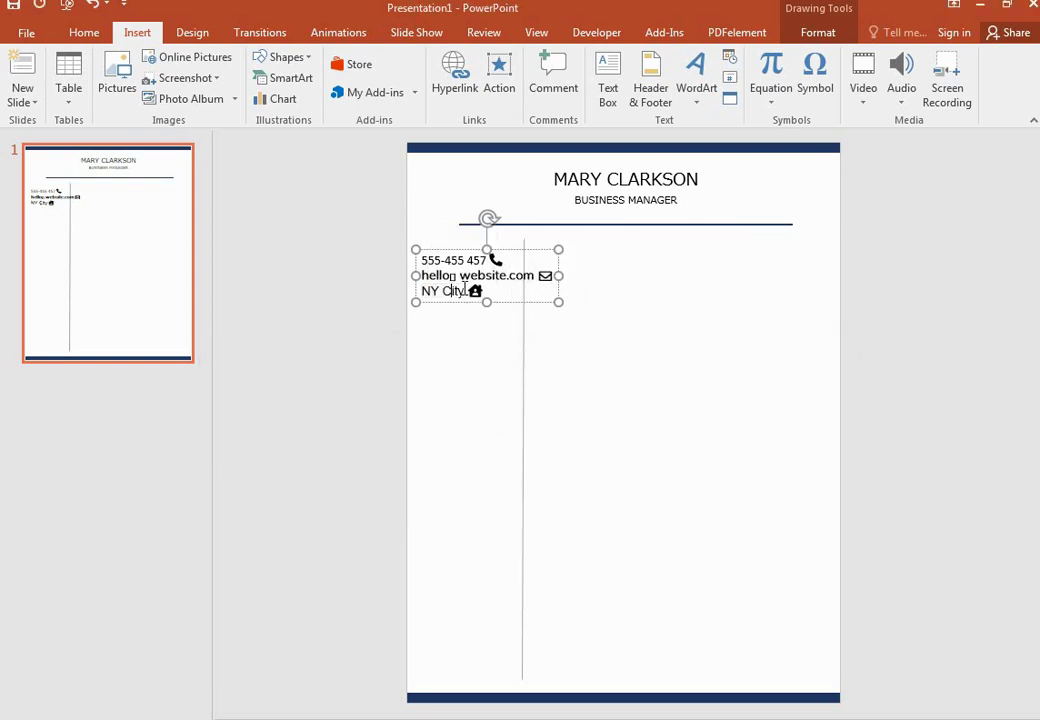
Step: Set the whole NY City line to 14 pt
triple_click(452, 290)
left_click(517, 240)
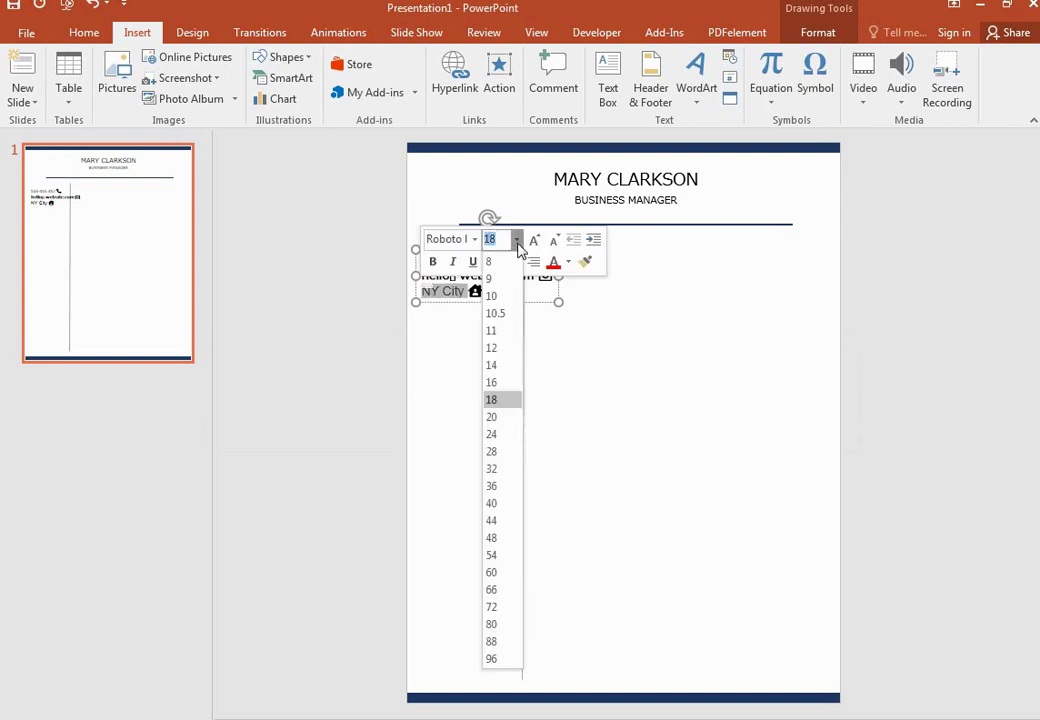
left_click(498, 366)
left_click(453, 325)
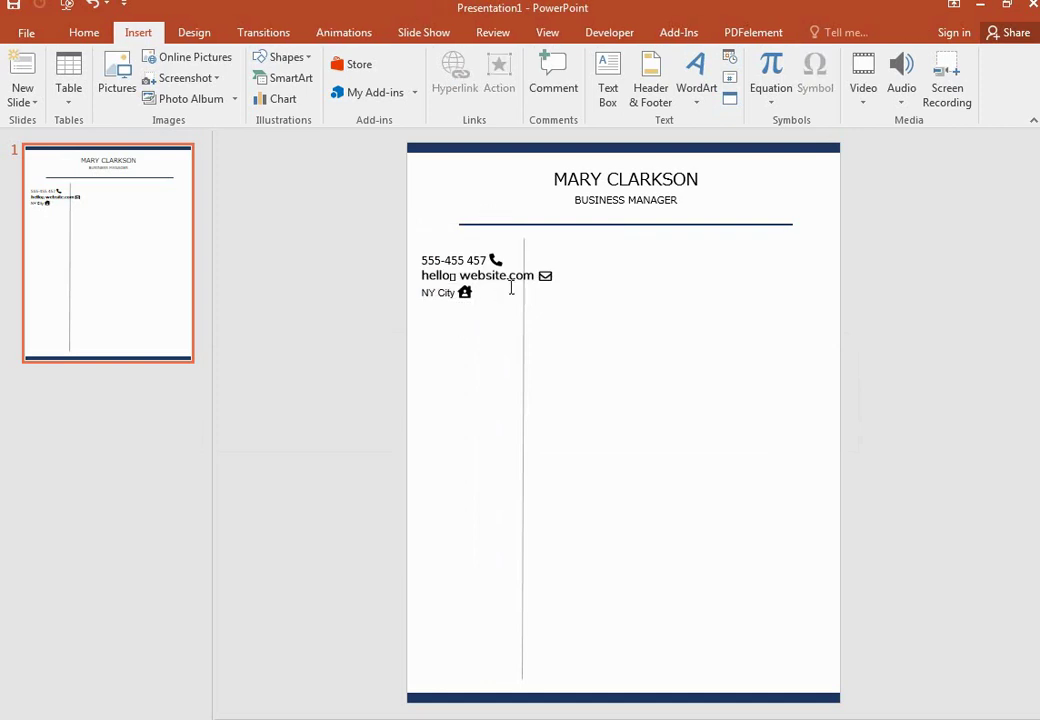
left_click_drag(535, 277, 425, 277)
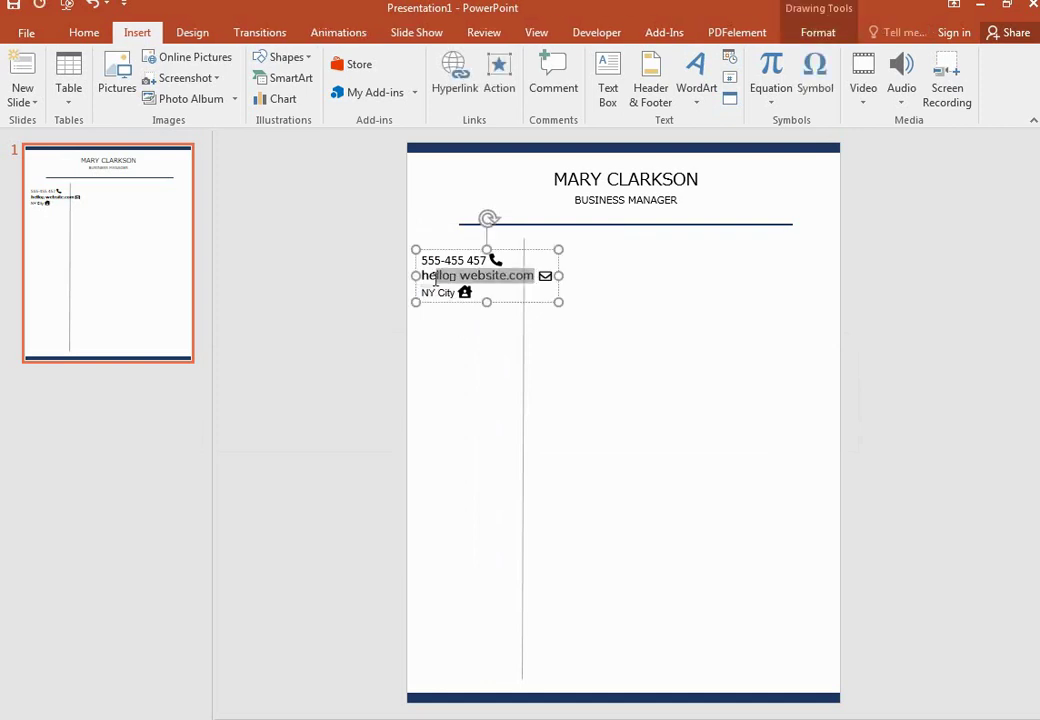
Step: Make the NY City text dark grey
left_click(436, 362)
left_click_drag(455, 293, 422, 293)
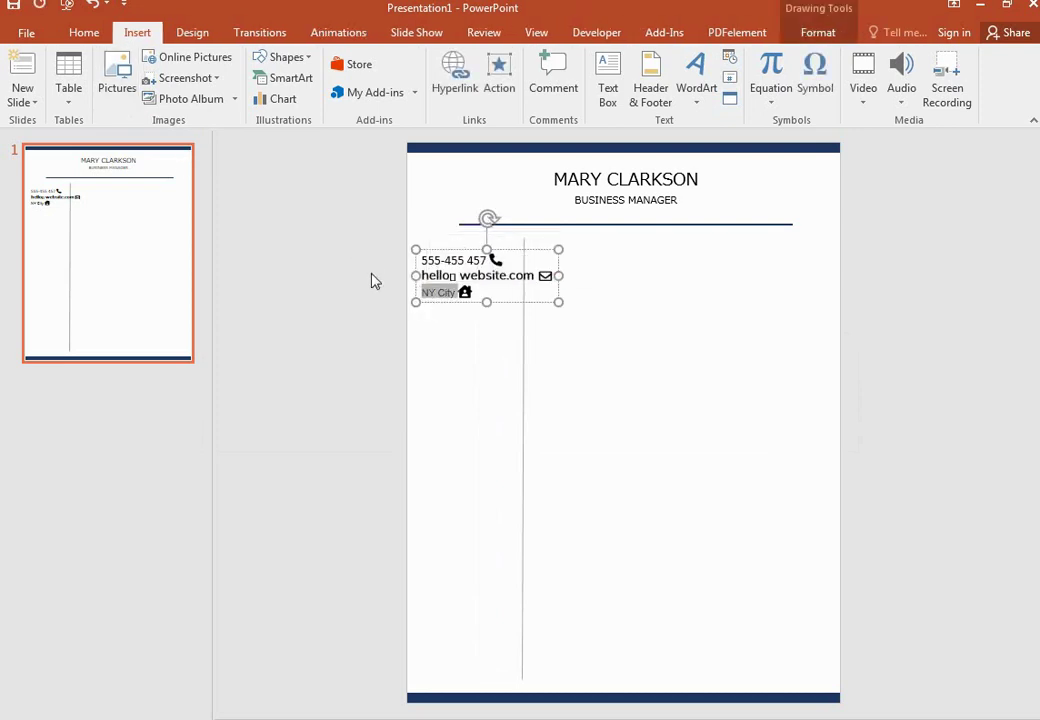
left_click(92, 35)
left_click(390, 92)
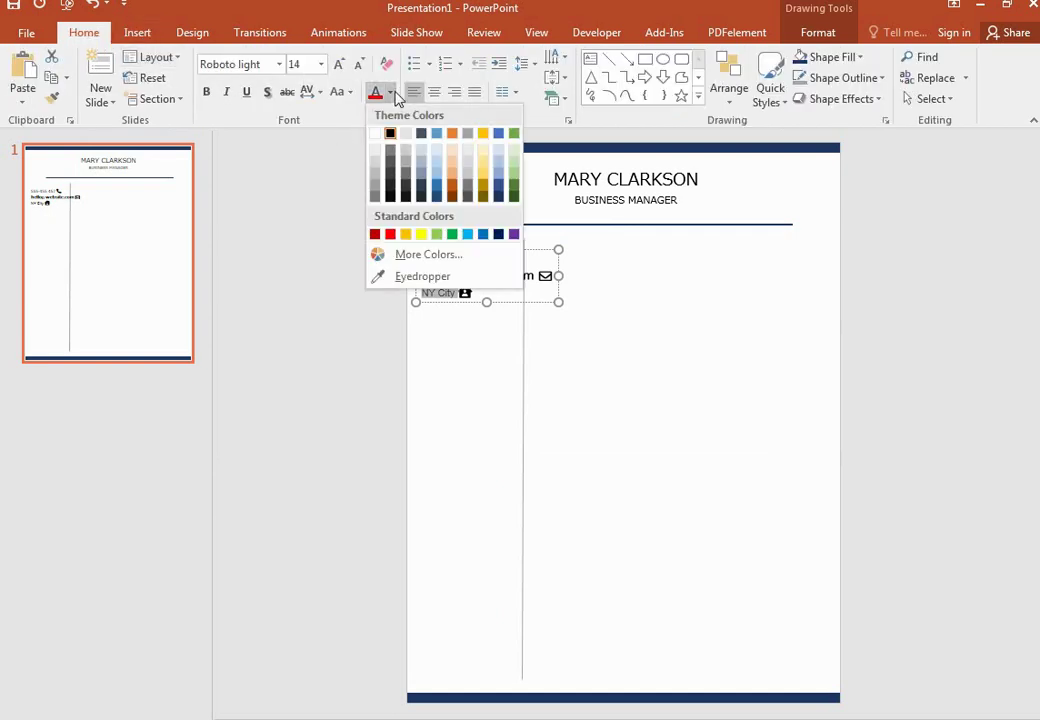
left_click(374, 196)
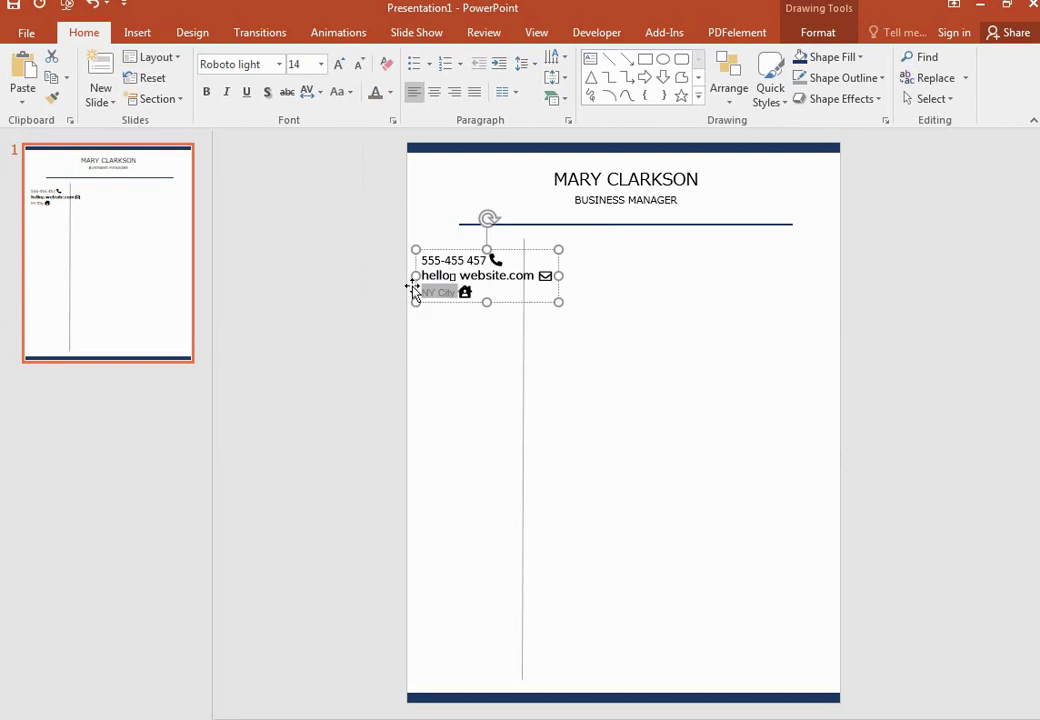
Step: Copy NY City's grey styling onto the email and phone lines with Format Painter
left_click(52, 97)
left_click_drag(534, 275, 414, 277)
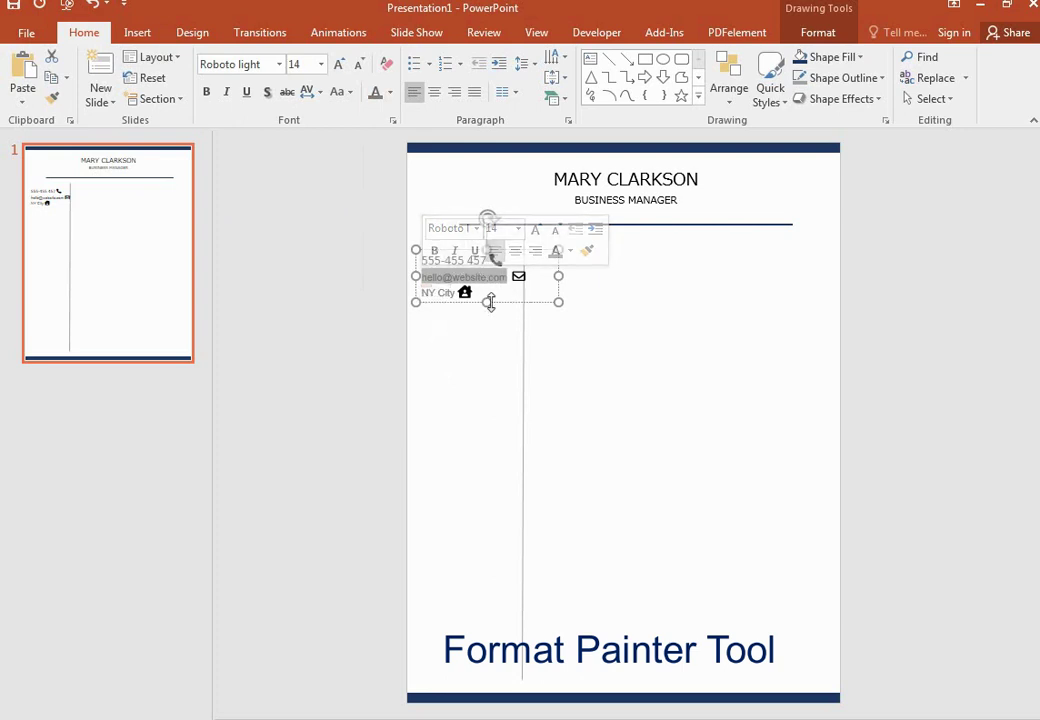
left_click(465, 371)
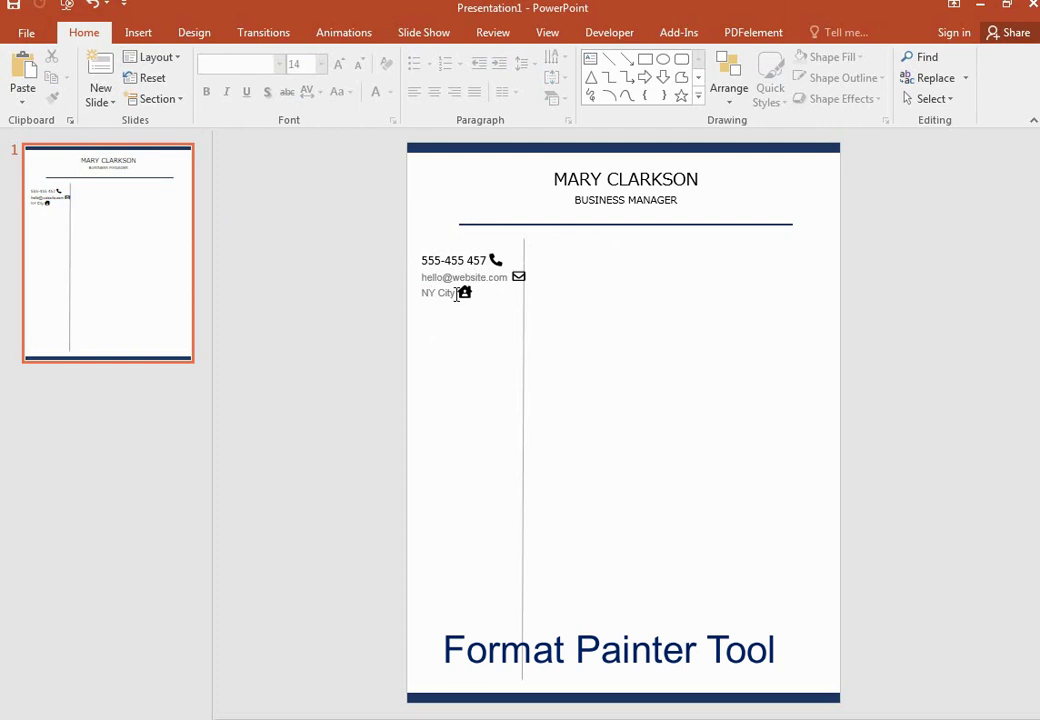
left_click_drag(457, 293, 421, 293)
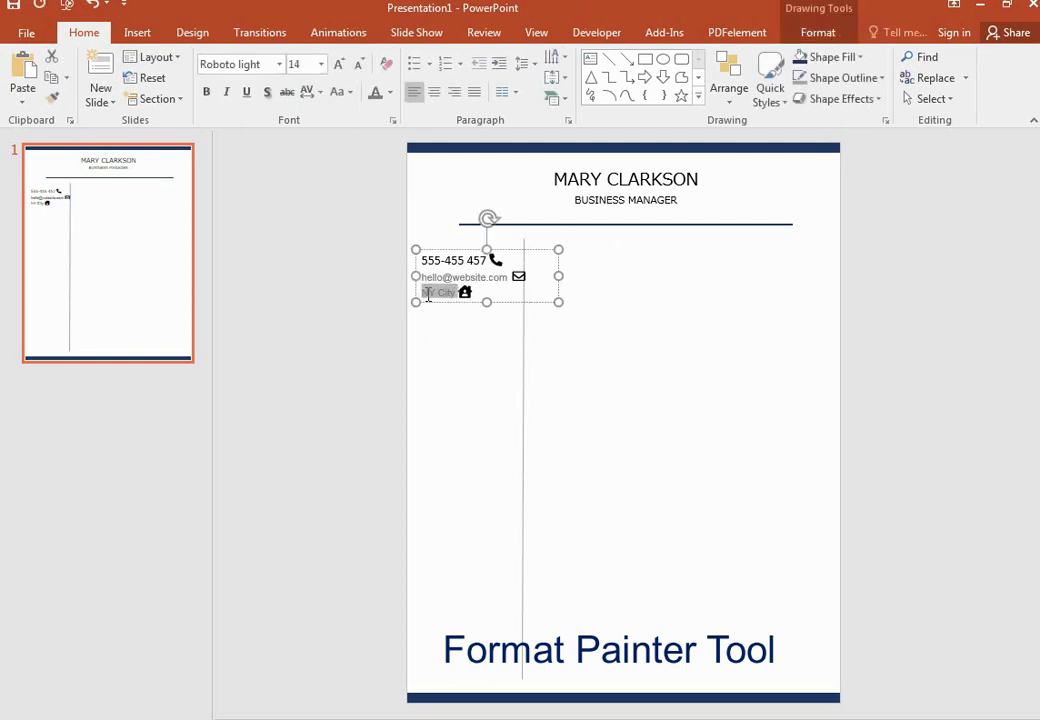
left_click(53, 98)
left_click_drag(488, 260, 421, 262)
left_click(503, 307)
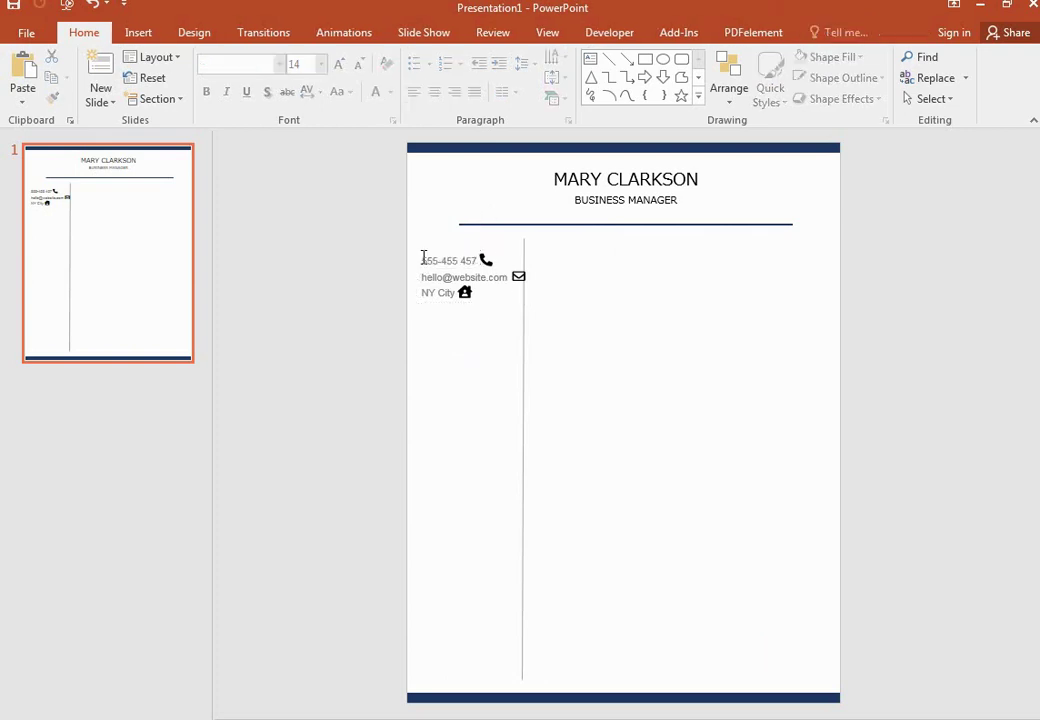
Step: Right-align the three contact lines and shift the block left against the divider
left_click_drag(421, 259, 530, 293)
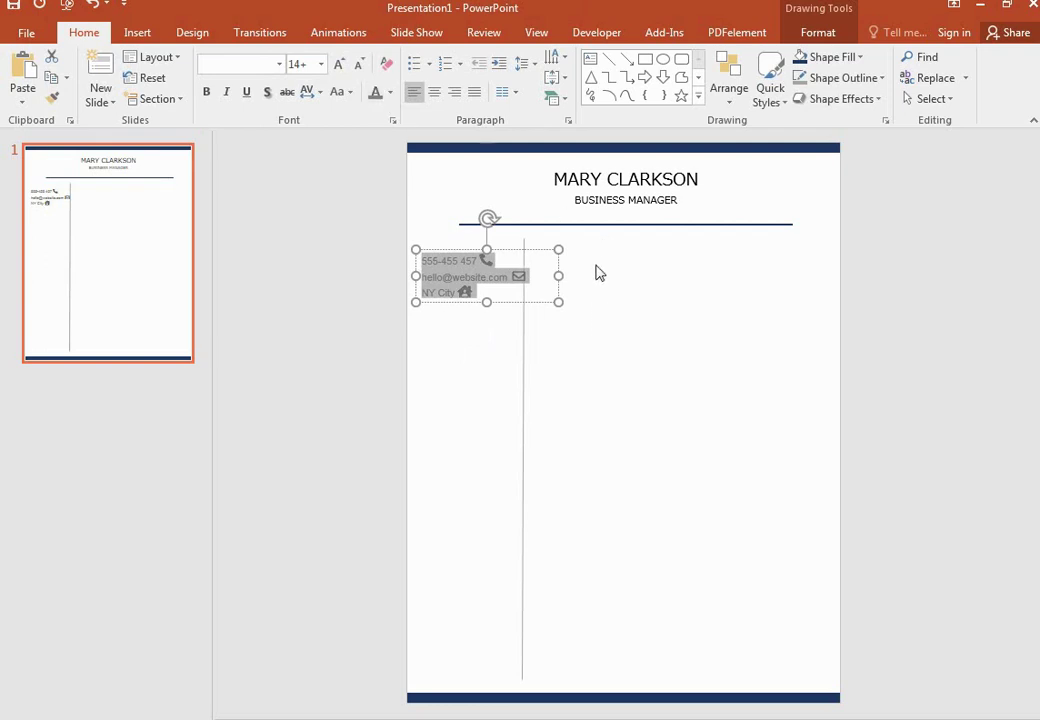
left_click(455, 93)
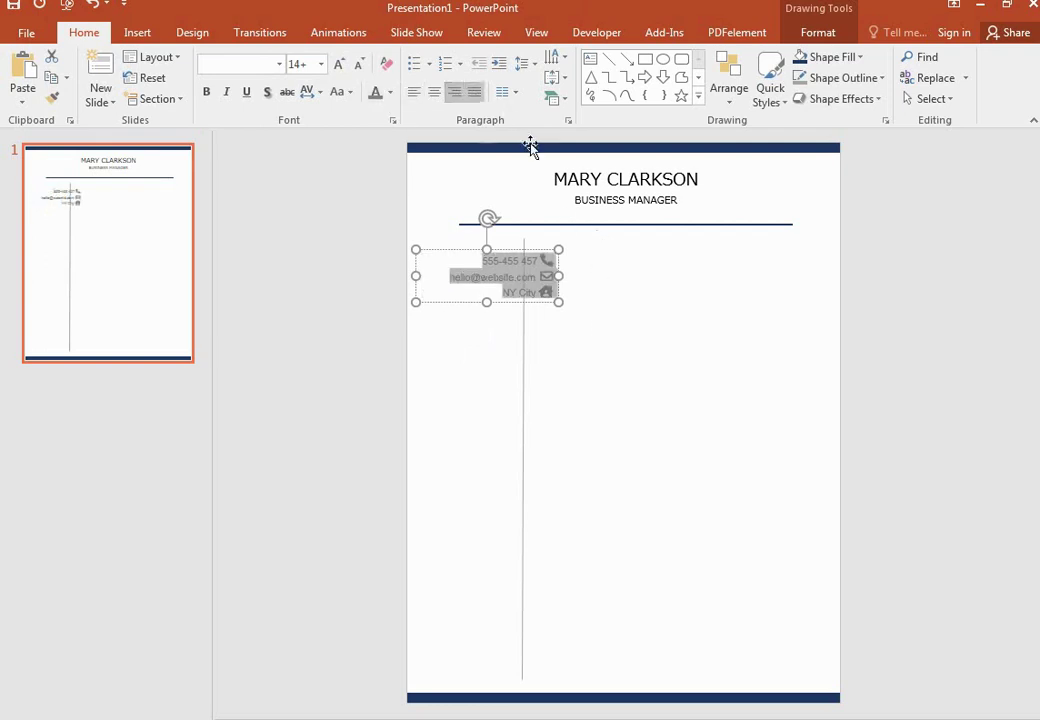
left_click_drag(511, 252, 505, 250)
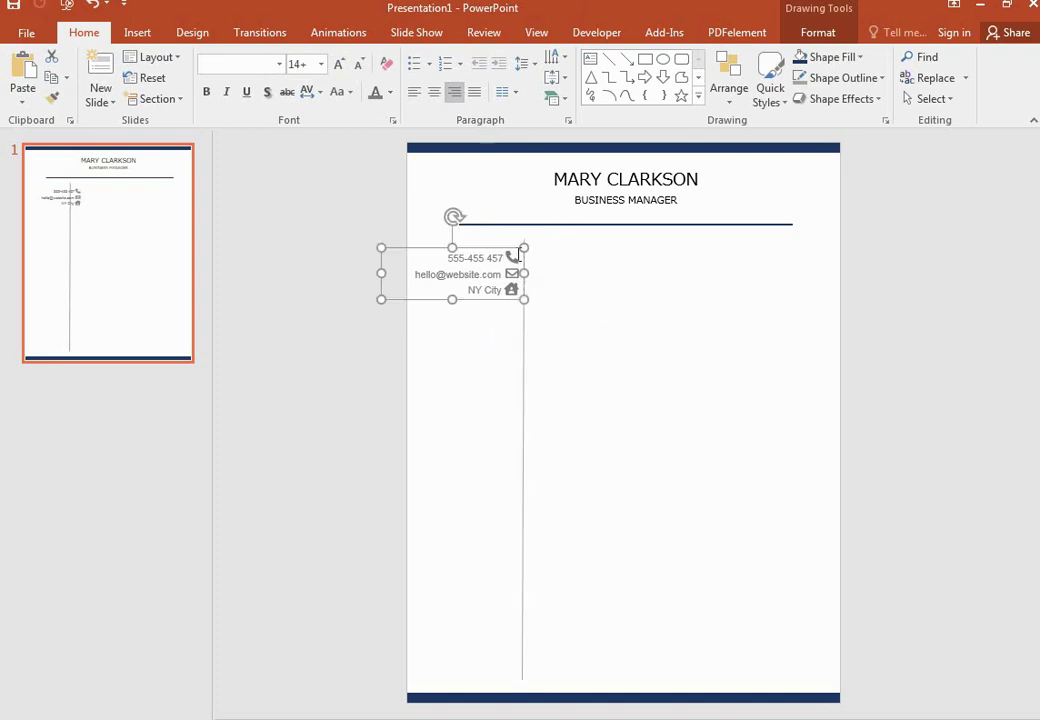
left_click(931, 310)
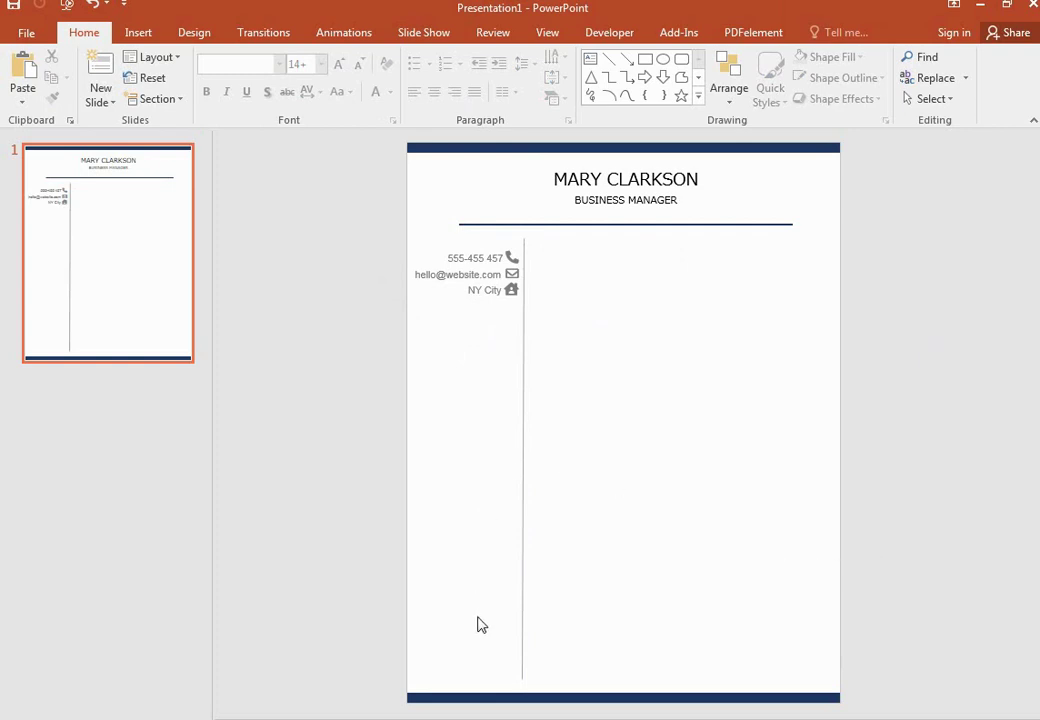
Step: Remove the hyperlink from the email line so it stays plain grey text
left_click(503, 257)
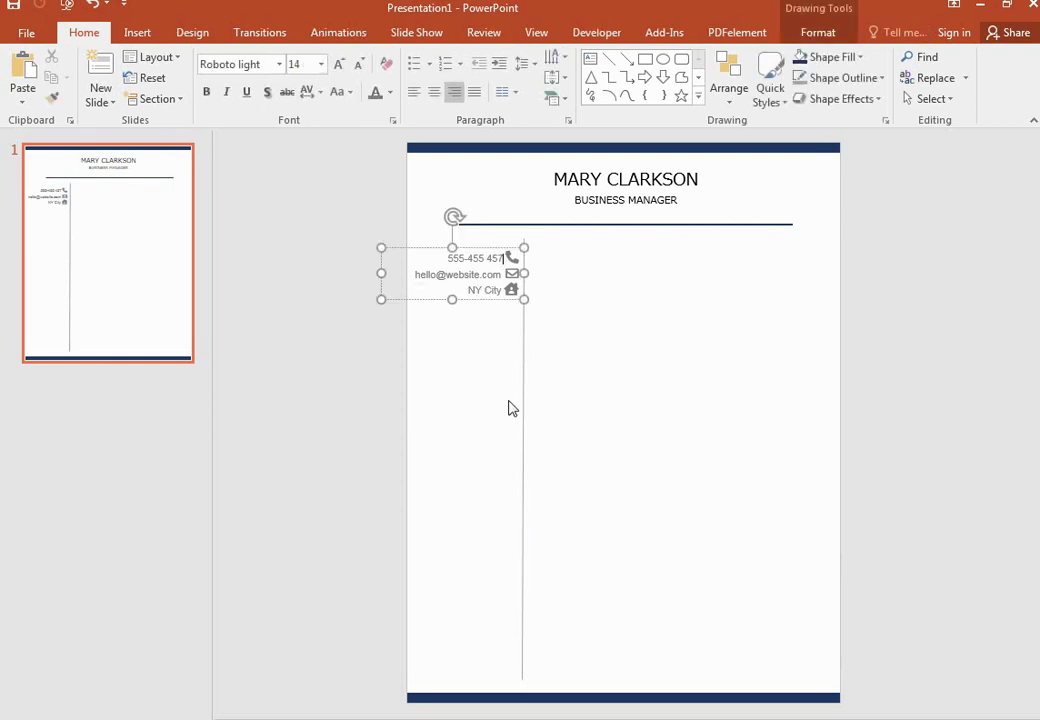
left_click(502, 274)
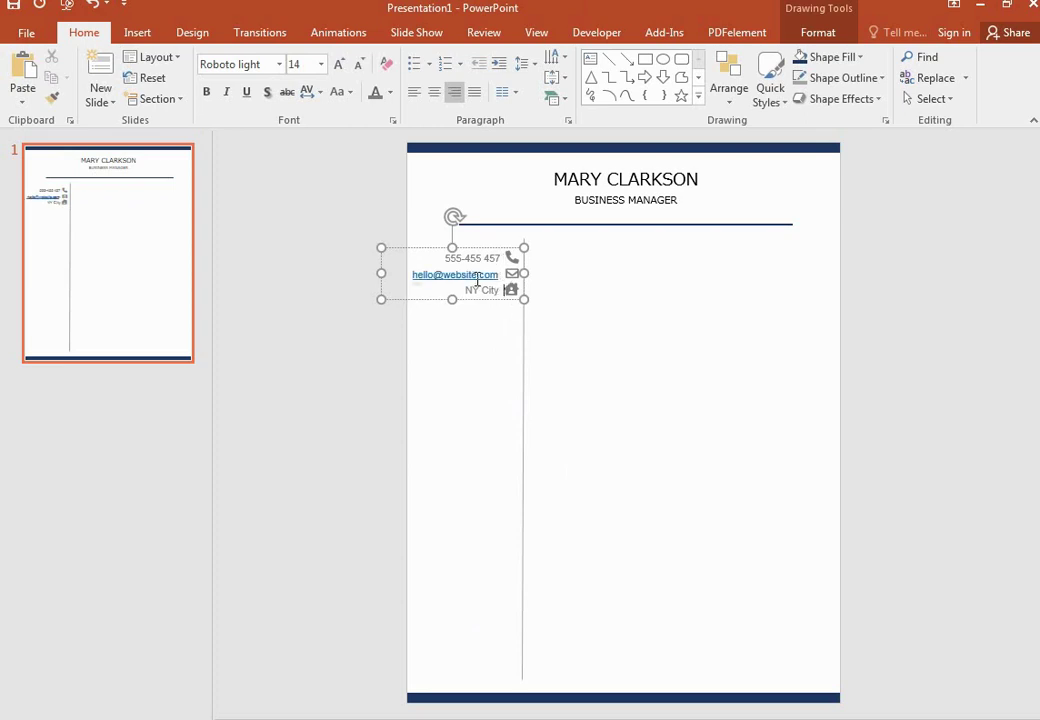
right_click(476, 278)
left_click(560, 583)
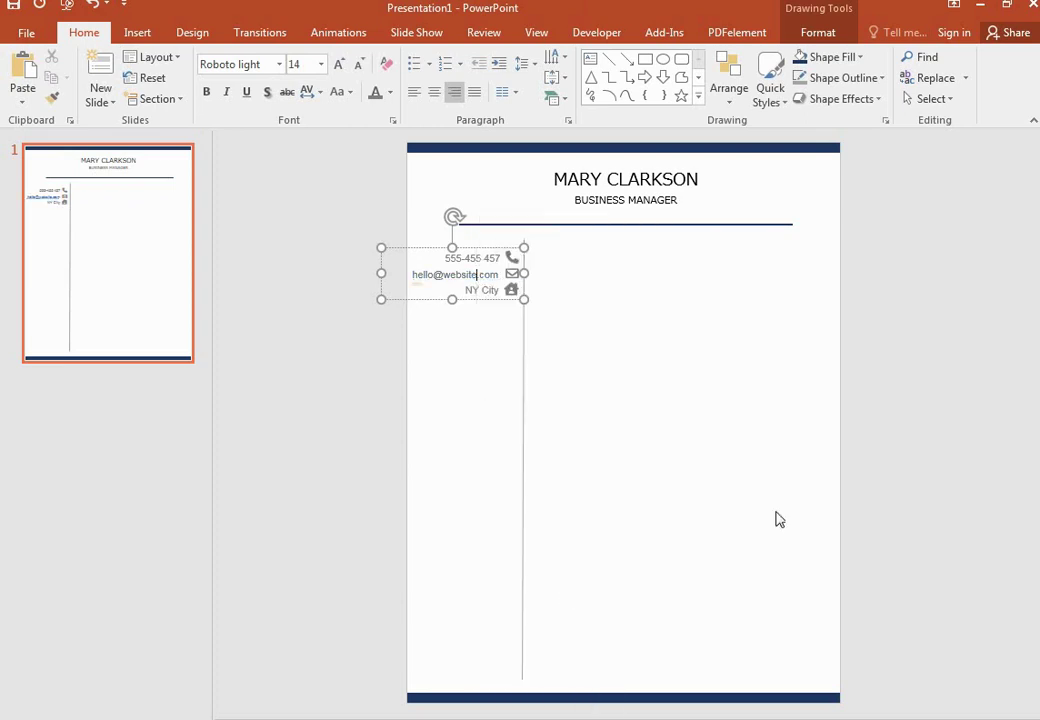
left_click(919, 350)
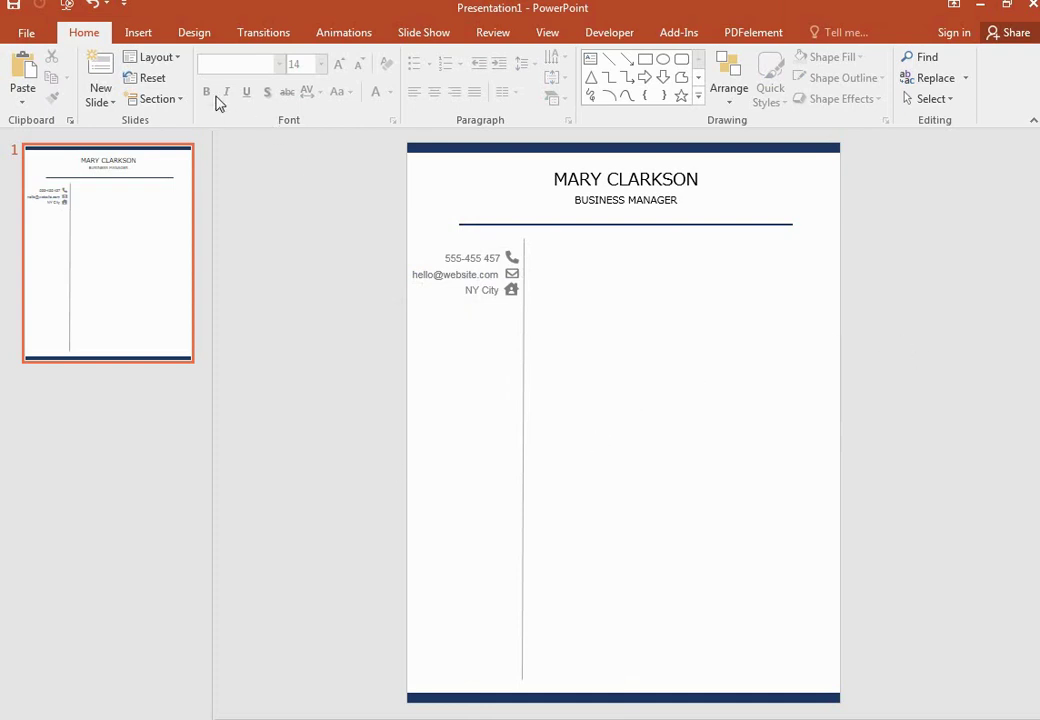
Step: Duplicate the BUSINESS MANAGER box below the header line as PROFESSIONAL PROFILE, nudged slightly right
left_click(634, 201)
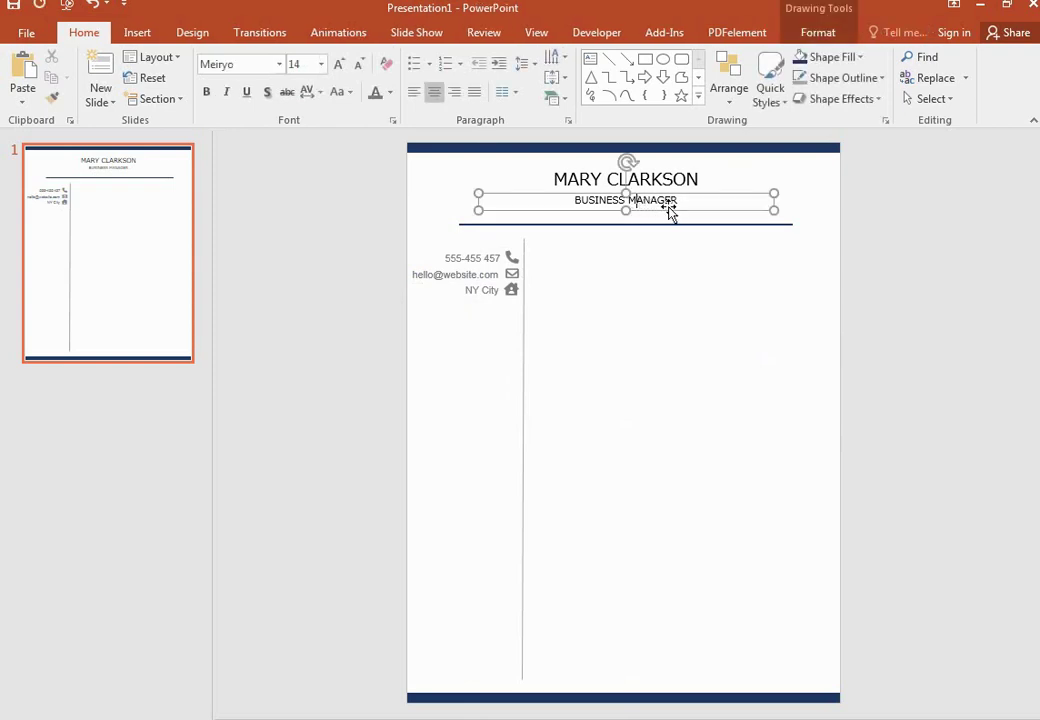
mouse_move(670, 213)
left_mouse_down()
mouse_move(677, 260)
mouse_move(646, 246)
left_mouse_up()
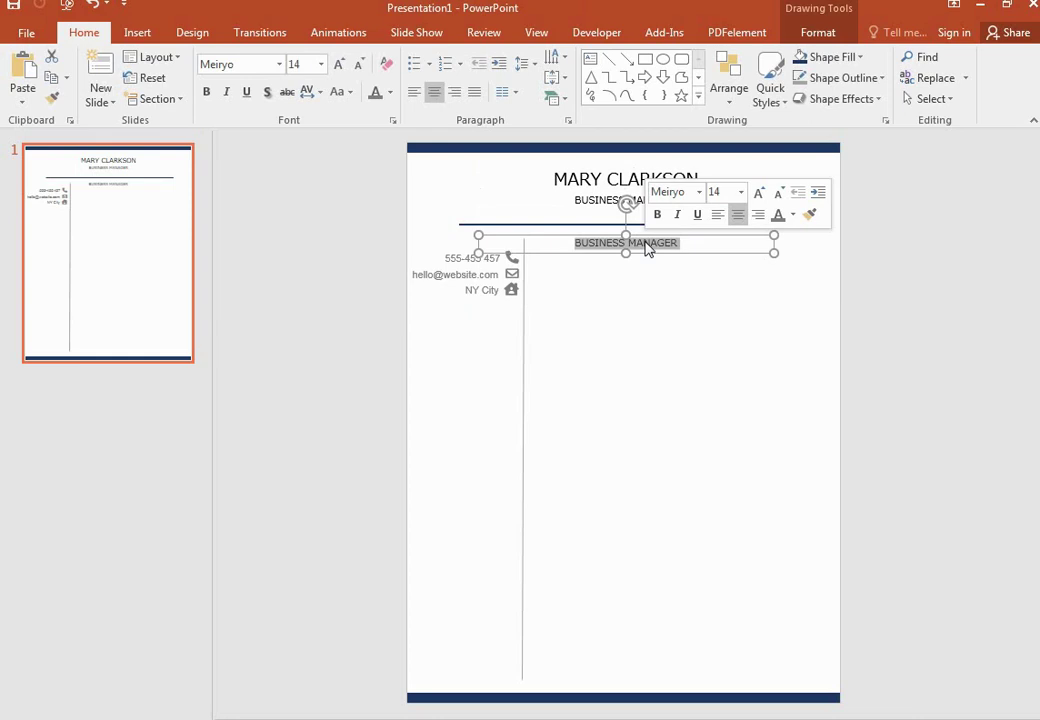
type("PROFE")
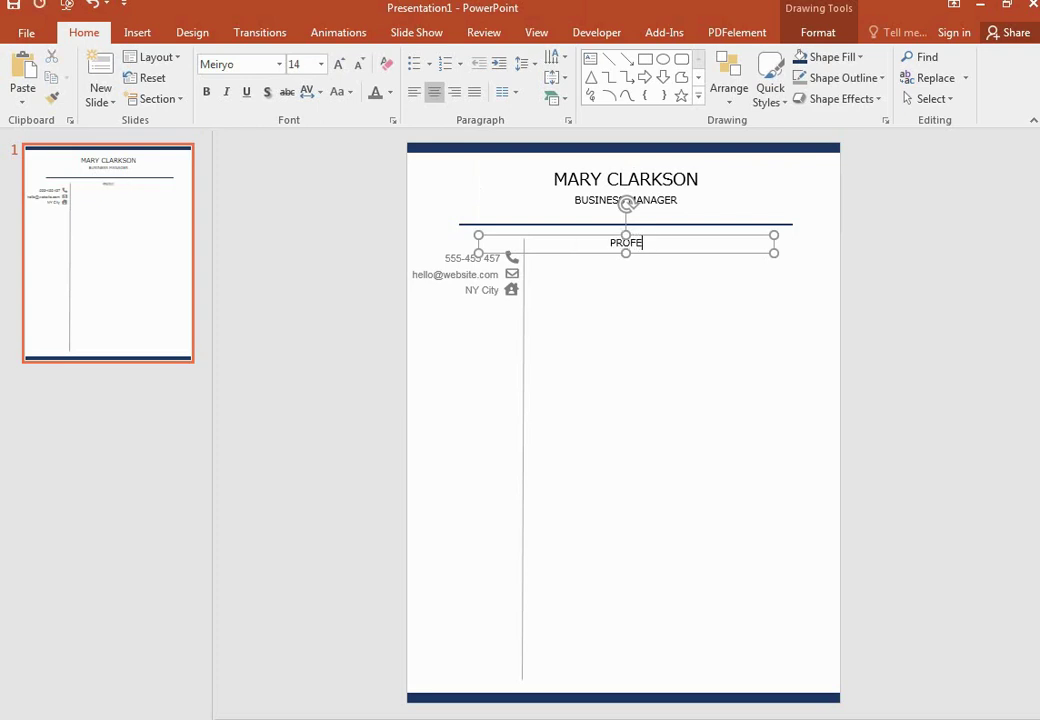
type("SSIONAL PRO")
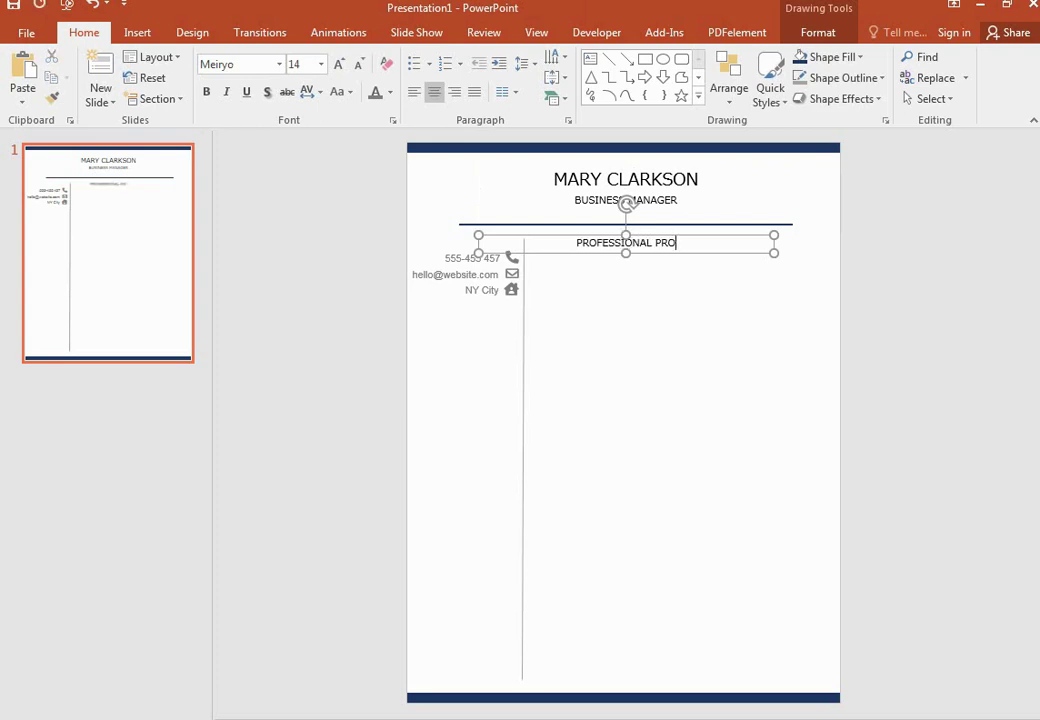
type("FILE")
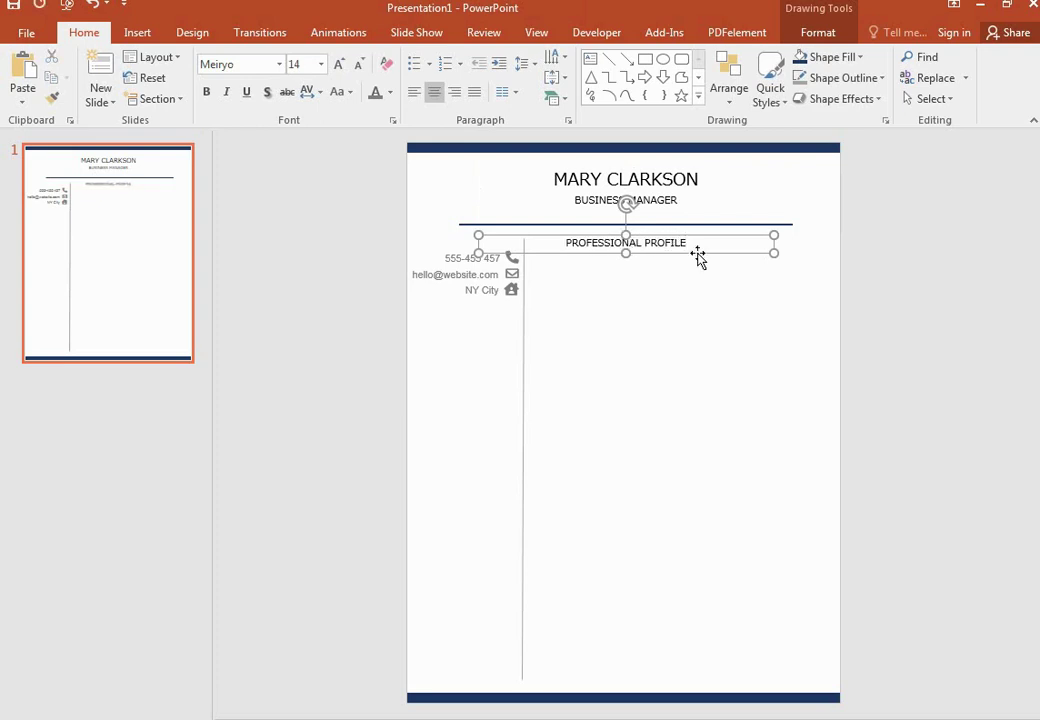
left_click(683, 270)
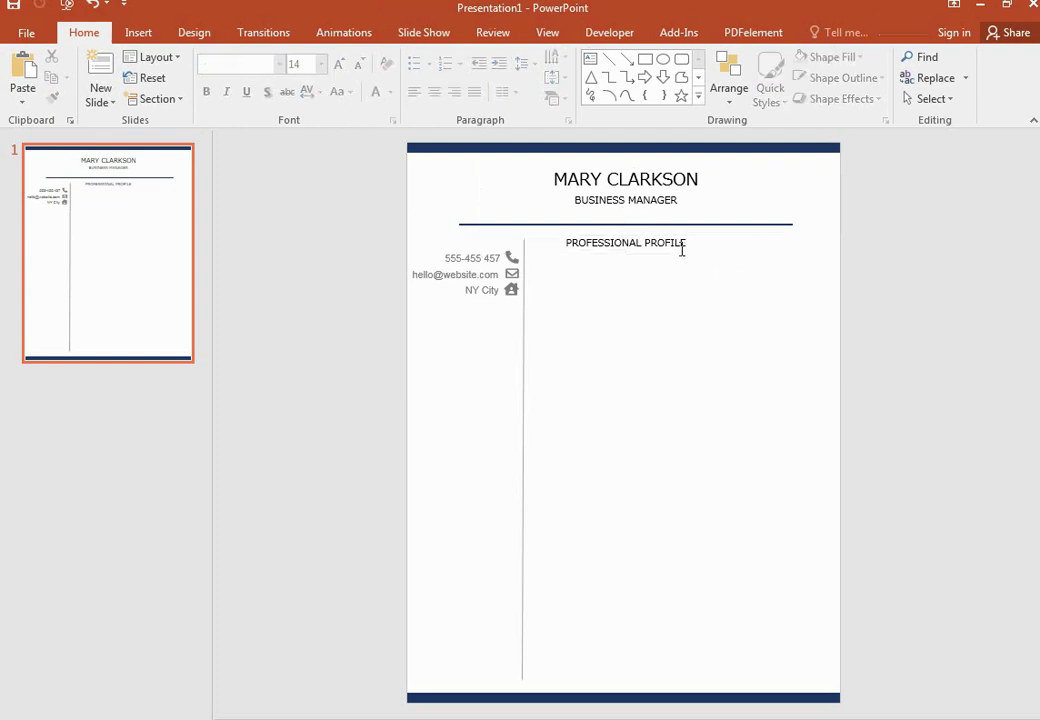
left_click(682, 244)
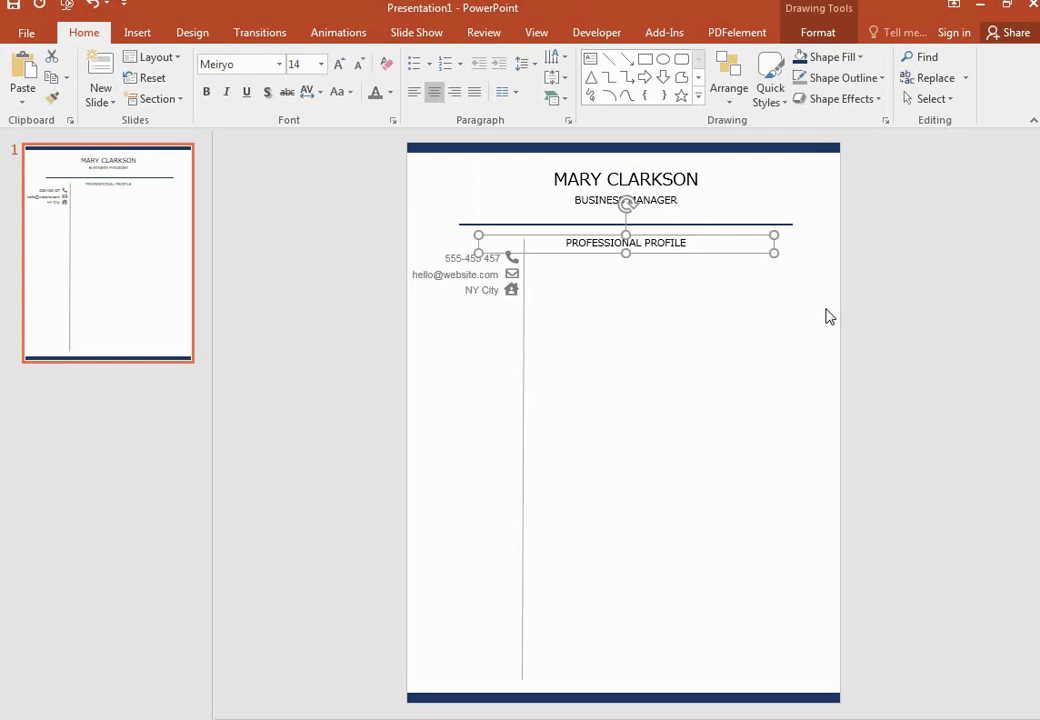
key("Right")
key("Right")
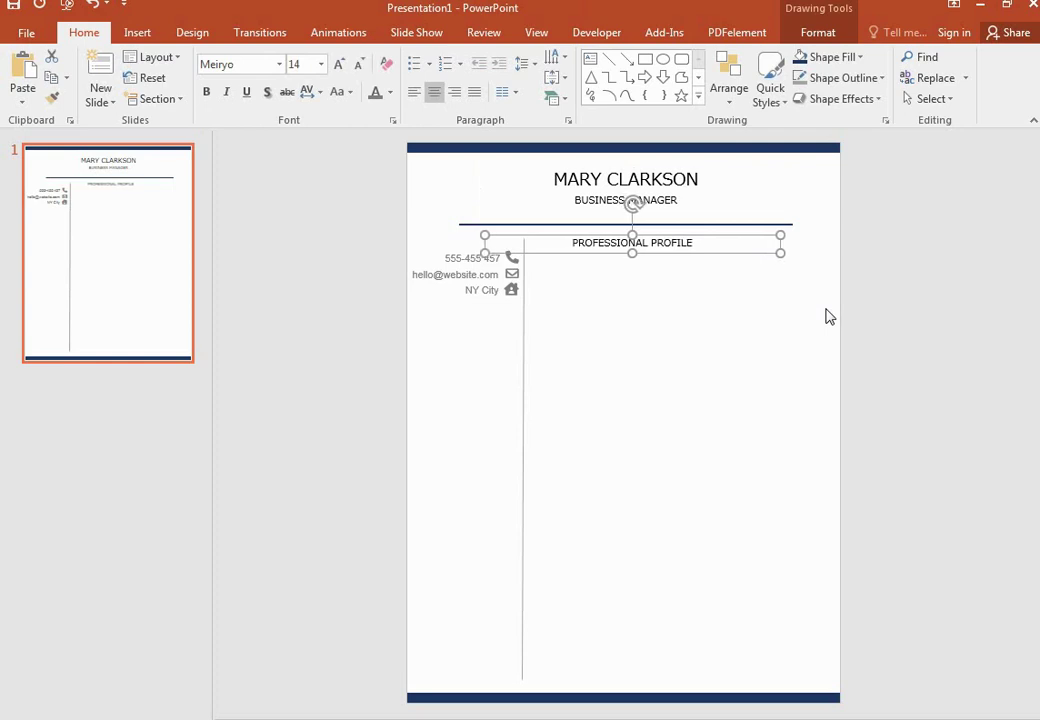
key("Right")
key("Right")
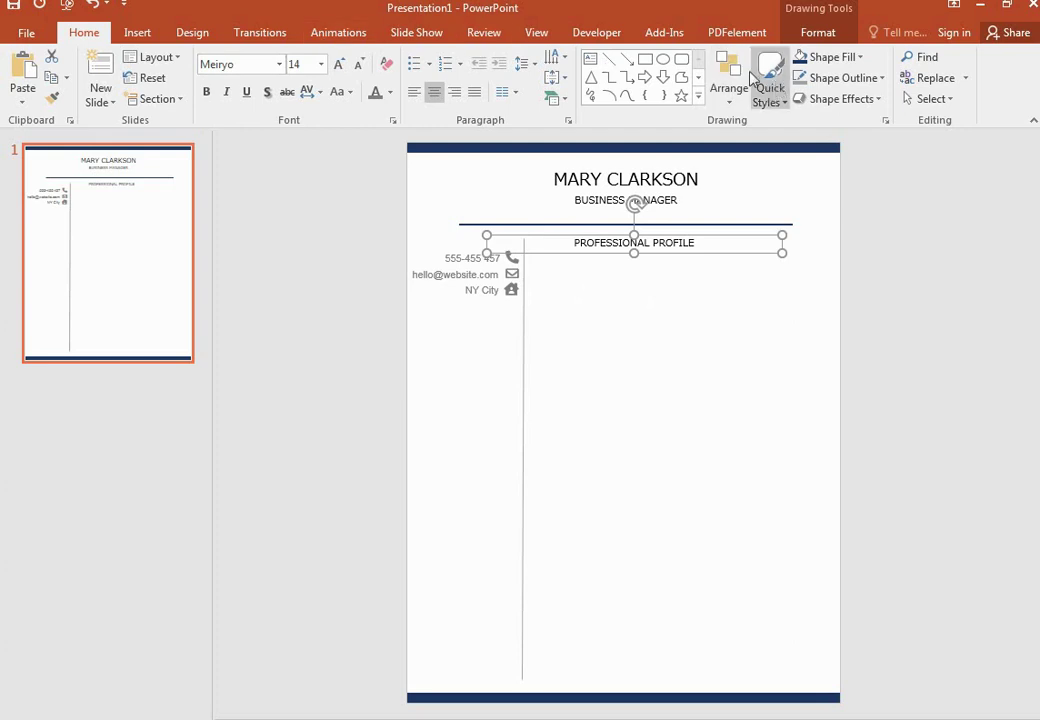
Step: Draw an empty text box below the PROFESSIONAL PROFILE heading
left_click(138, 34)
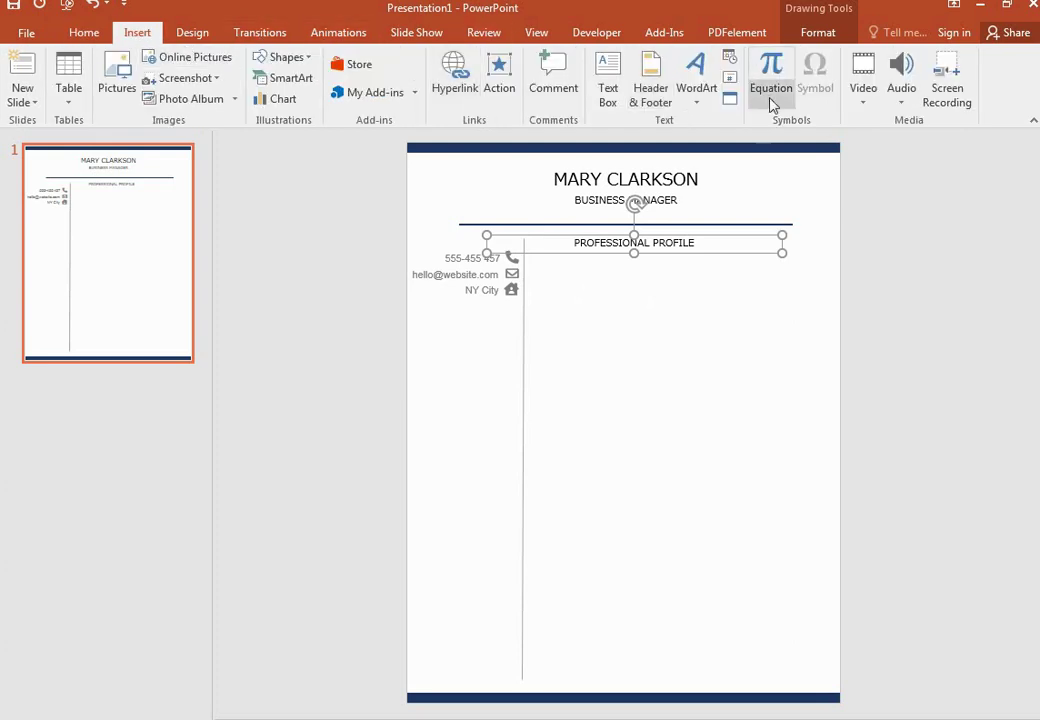
left_click(609, 90)
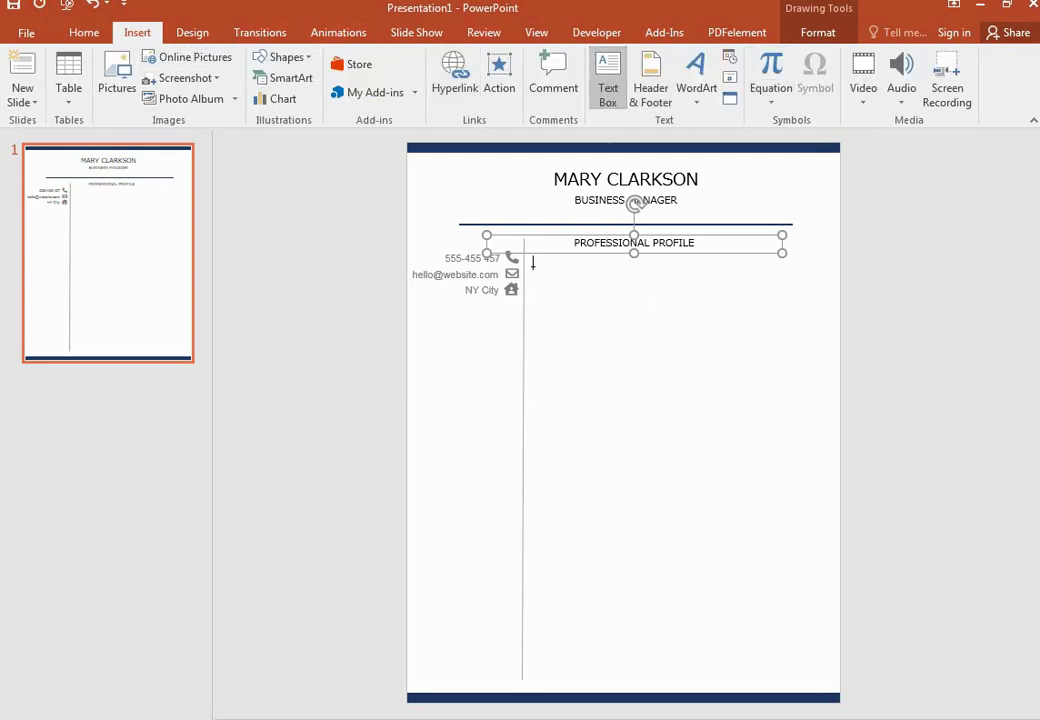
left_click_drag(531, 265, 800, 358)
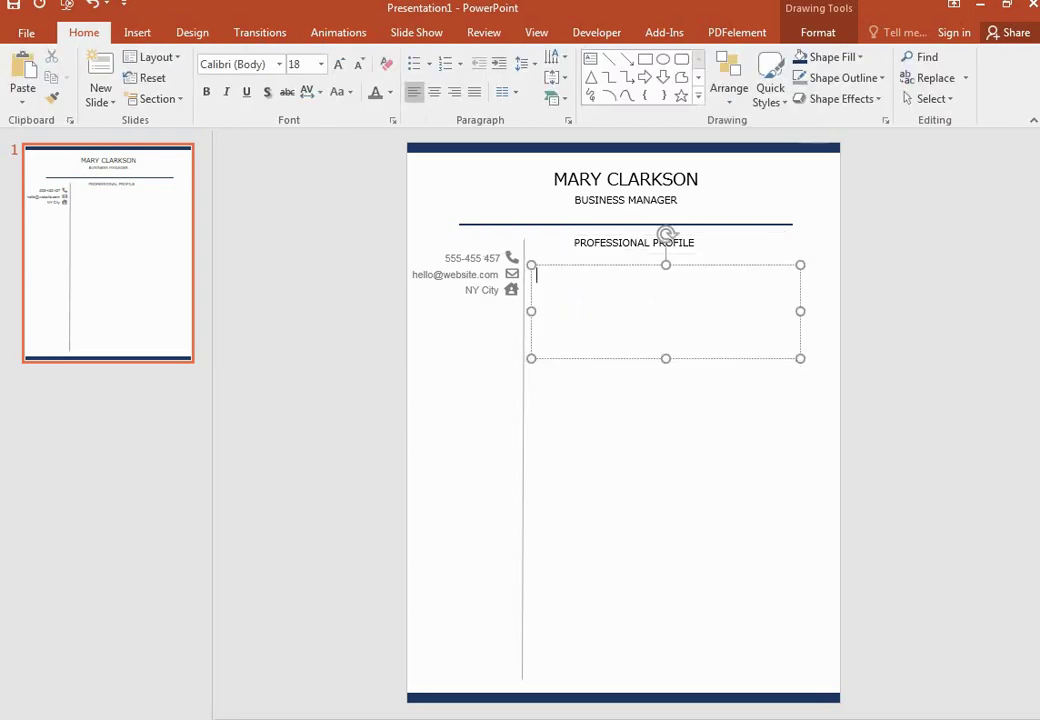
Step: Copy the first Lorem ipsum paragraph from the Word document and return to PowerPoint
mouse_move(418, 716)
left_click(378, 689)
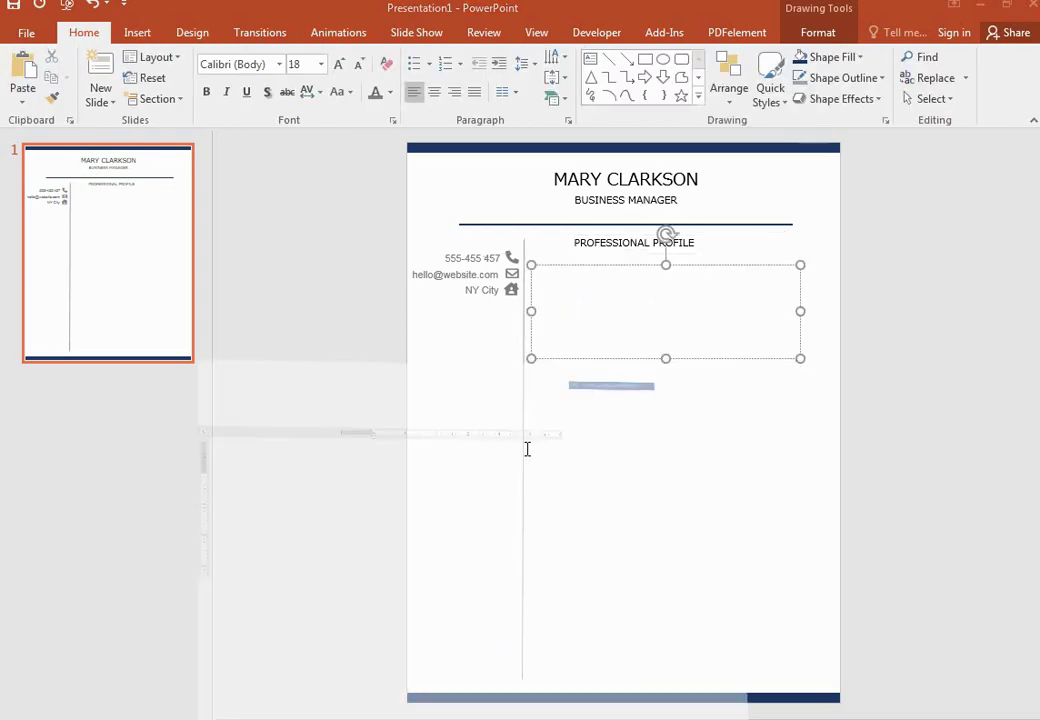
right_click(503, 282)
left_click(540, 292)
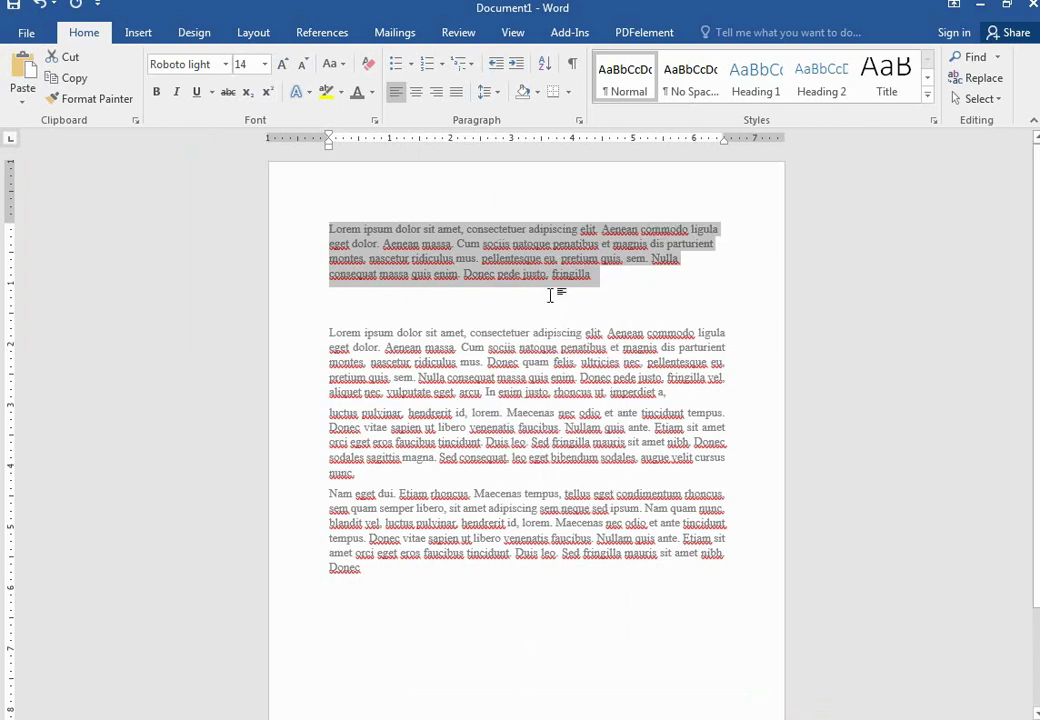
key("alt+Tab")
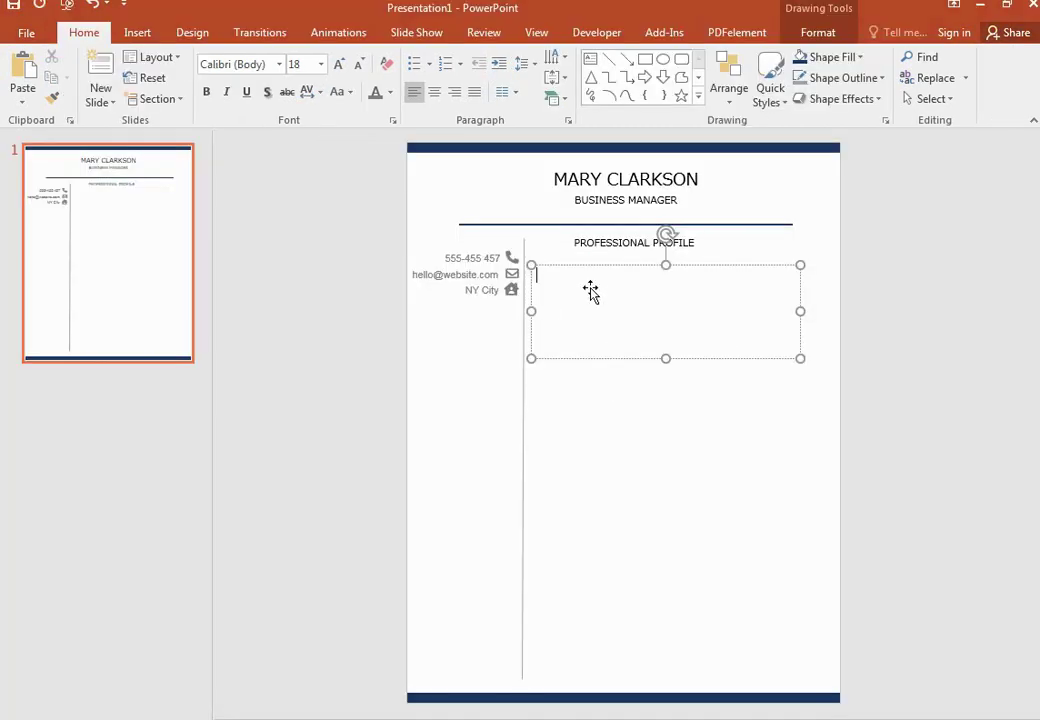
Step: Paste the Lorem ipsum paragraph into the profile box, keeping its Roboto Light formatting
right_click(580, 286)
left_click(618, 366)
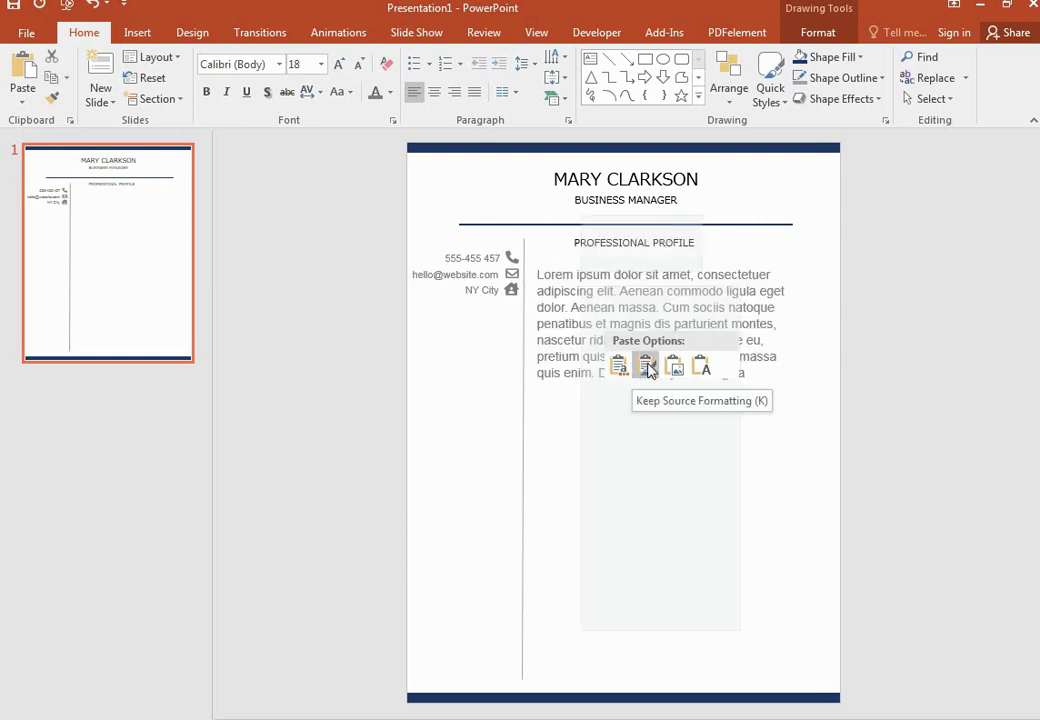
left_click(648, 370)
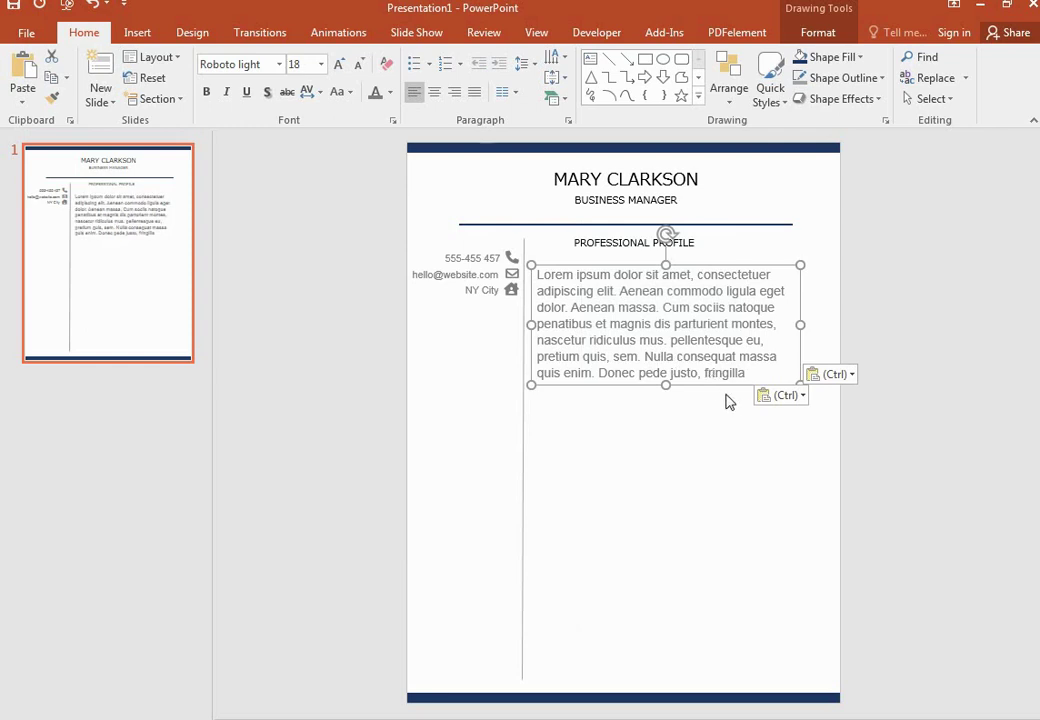
Step: Set the profile paragraph to 14 pt and nudge its box up under the heading
left_click(678, 356)
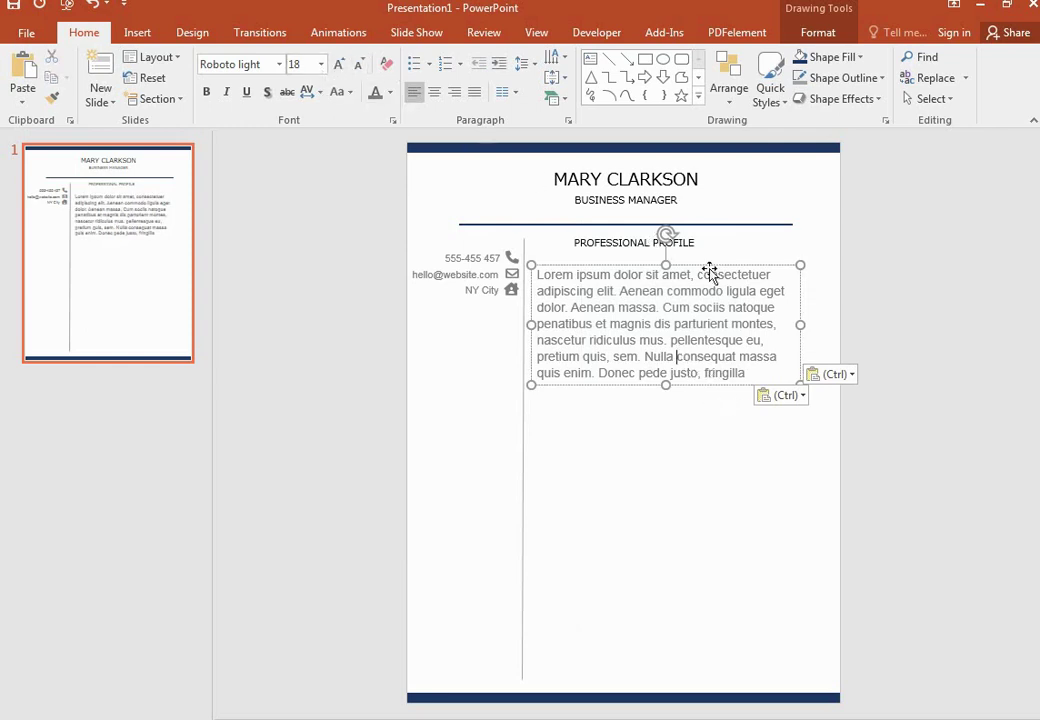
left_click_drag(748, 372, 534, 273)
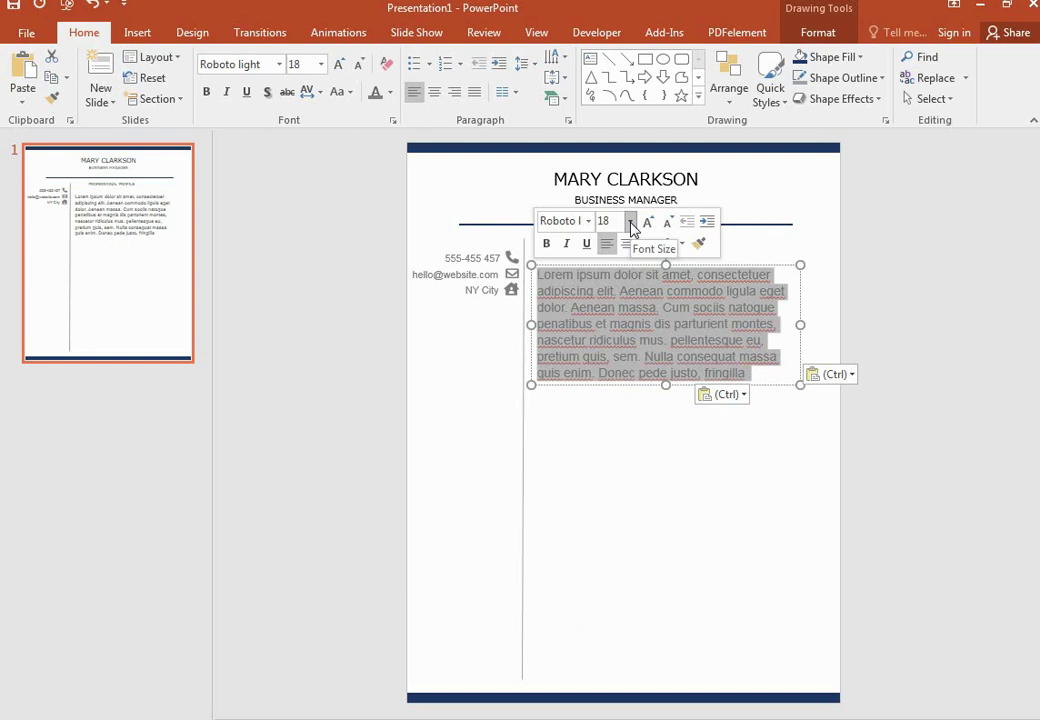
left_click(630, 222)
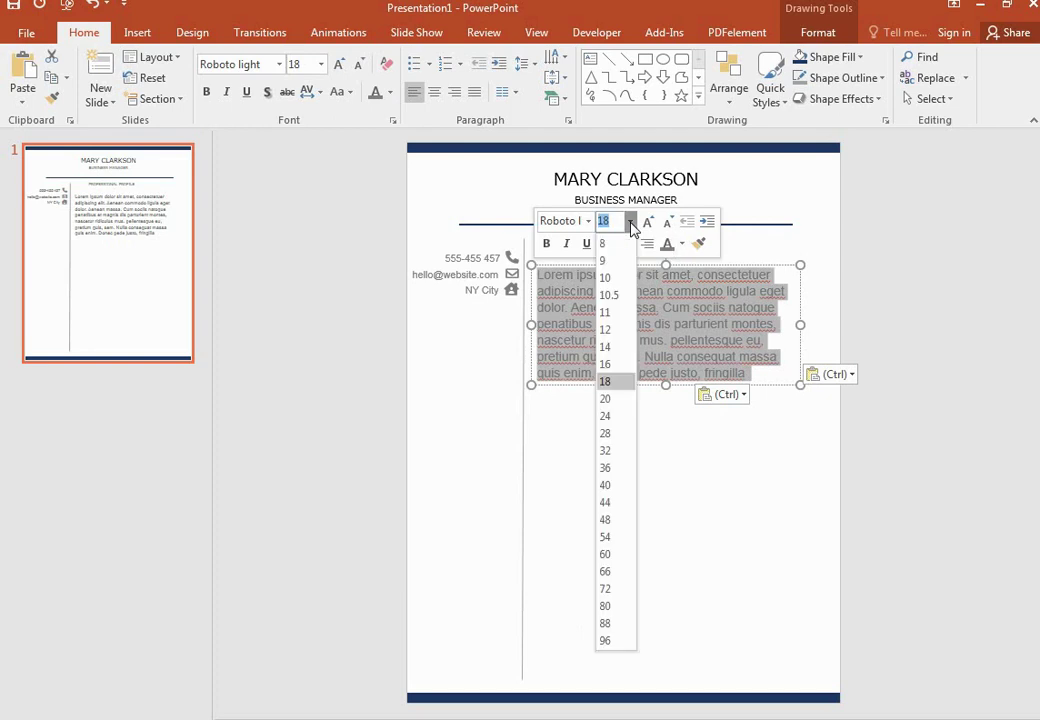
left_click(607, 347)
left_click(736, 397)
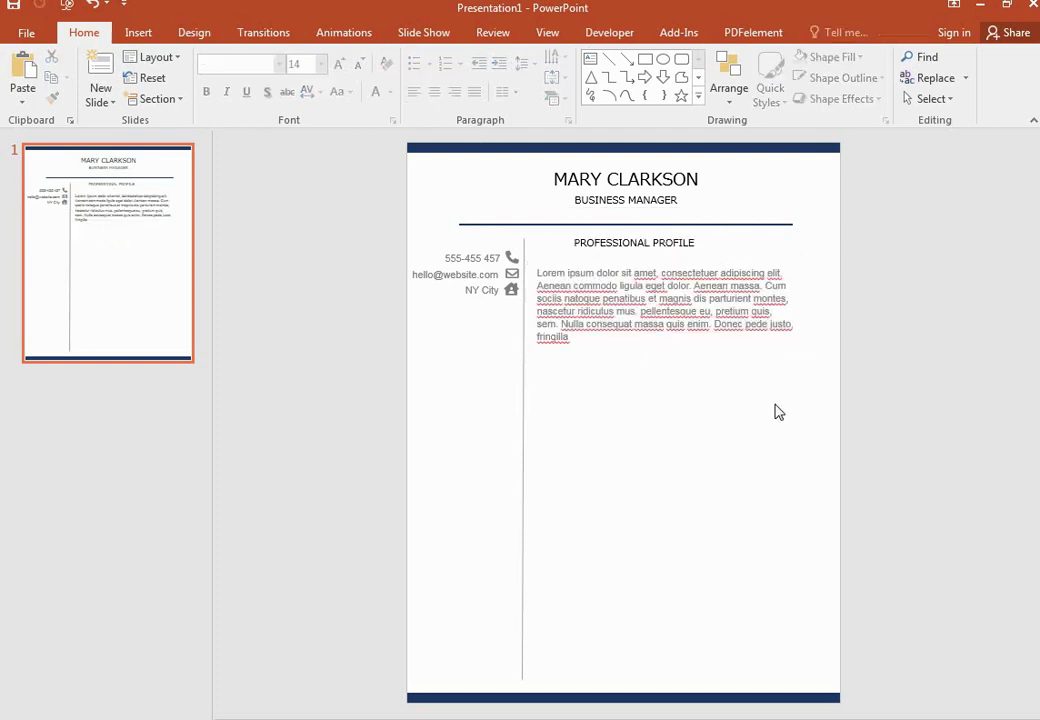
left_click(668, 265)
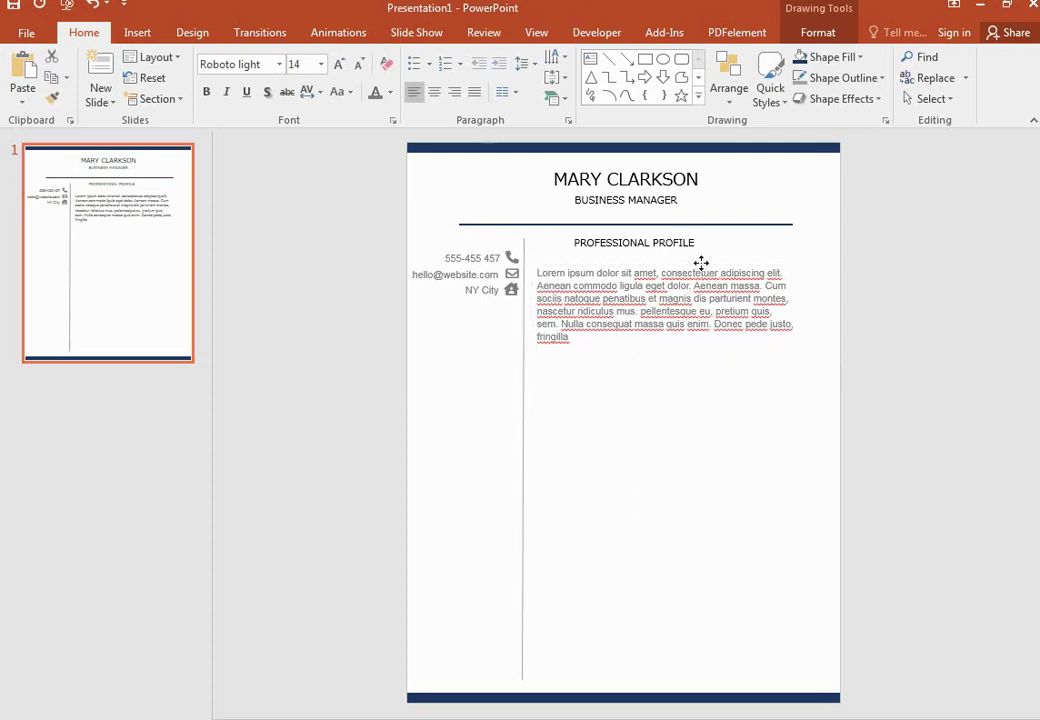
left_click_drag(701, 262, 700, 257)
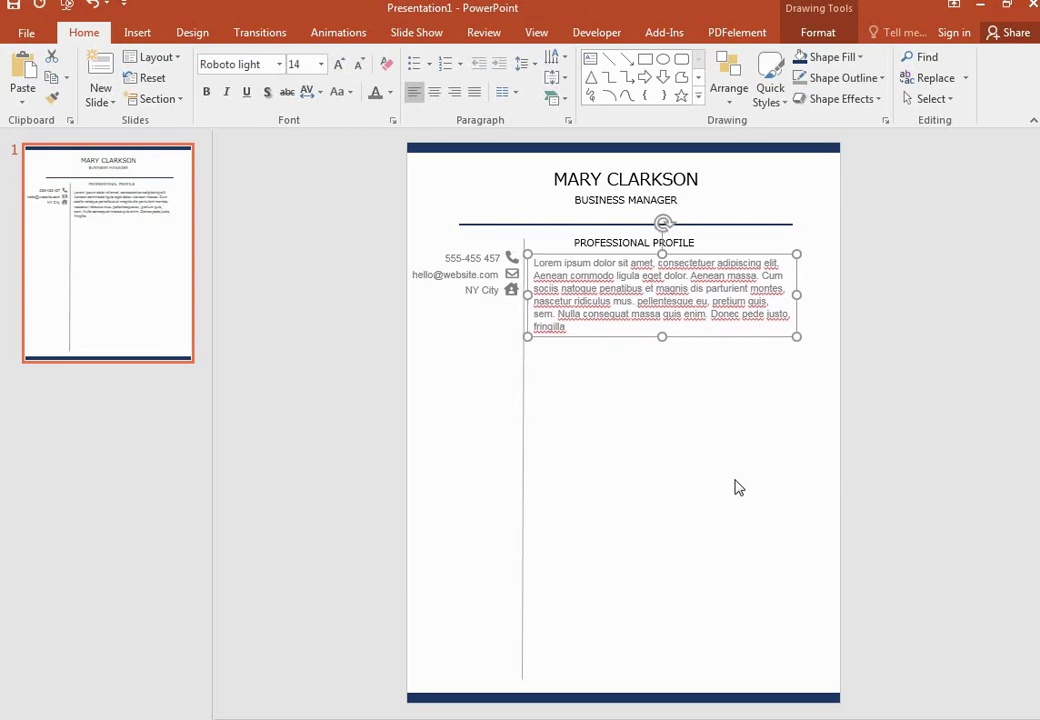
Step: Nudge the contact details box down two steps to level it with the profile paragraph
left_click(496, 290)
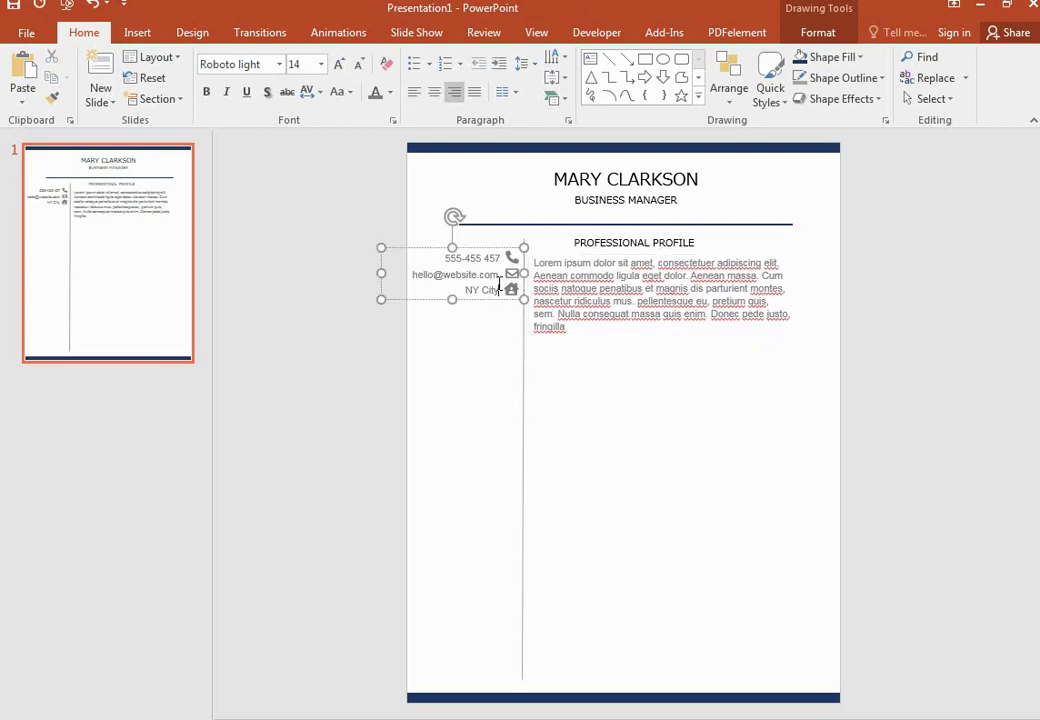
left_click(484, 300)
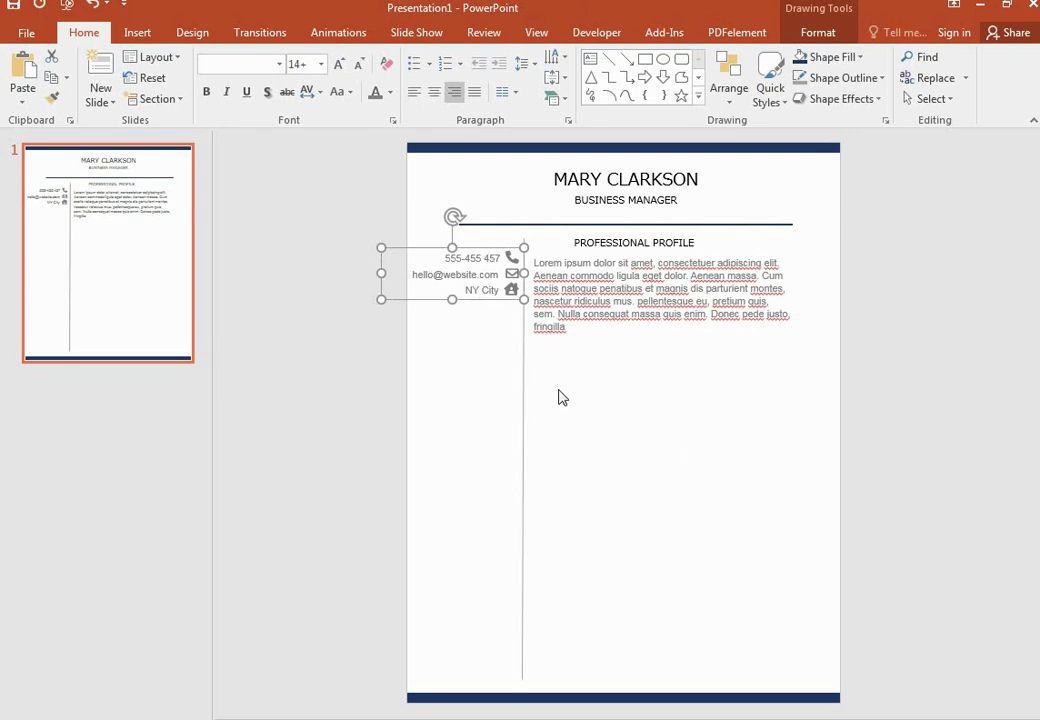
key("Down")
key("Down")
key("Down")
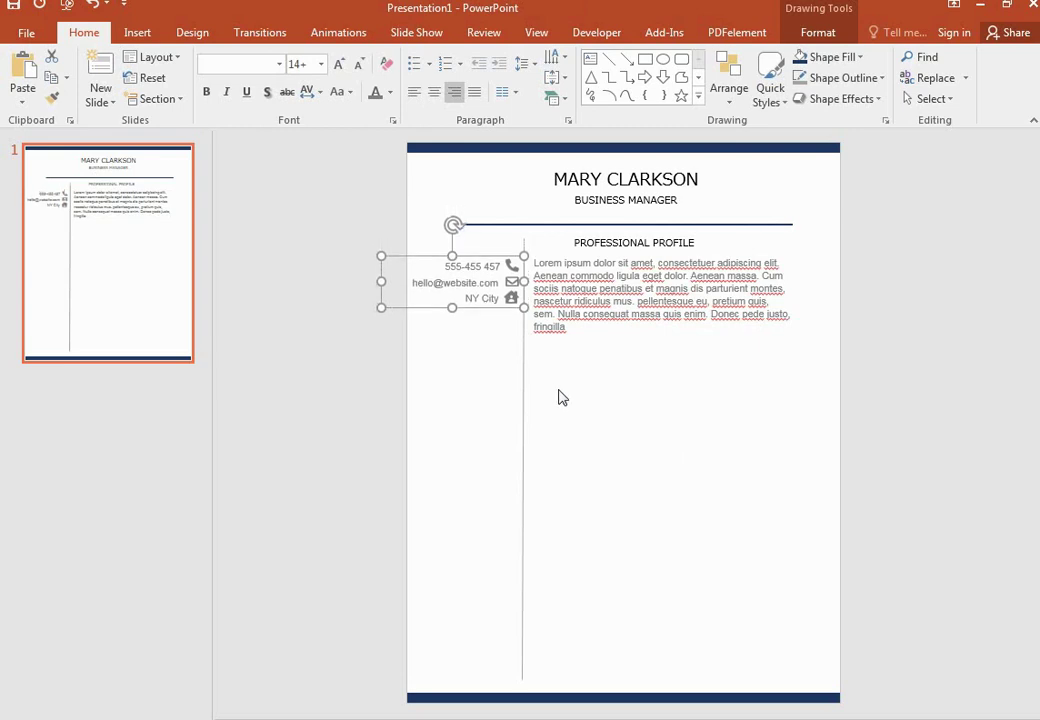
key("Down")
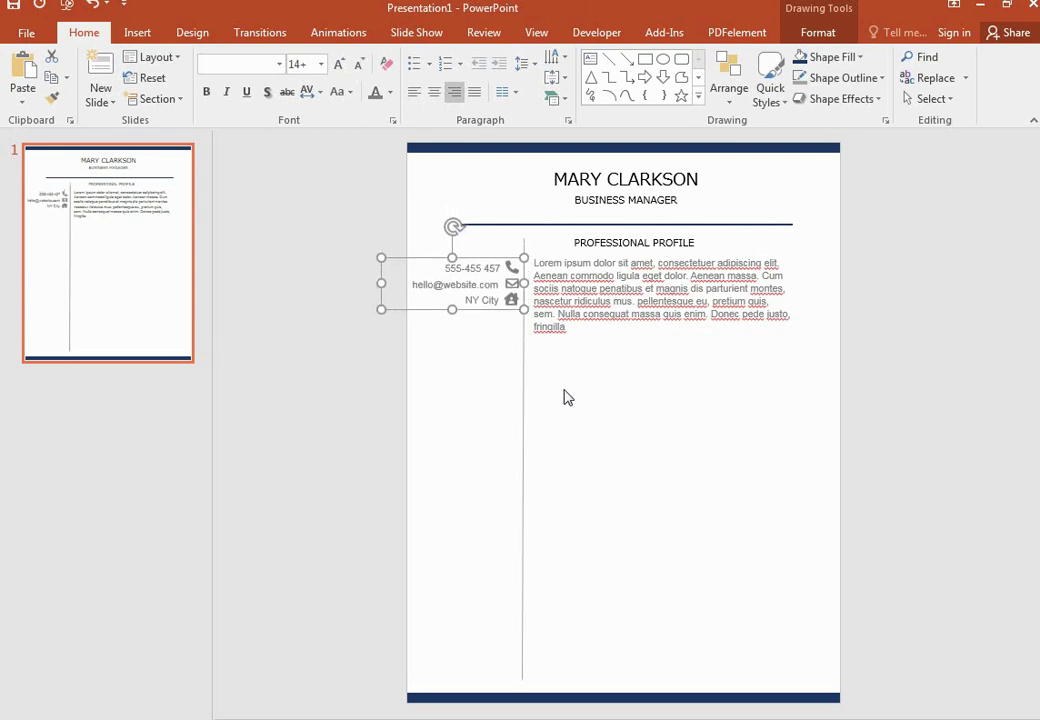
left_click(655, 379)
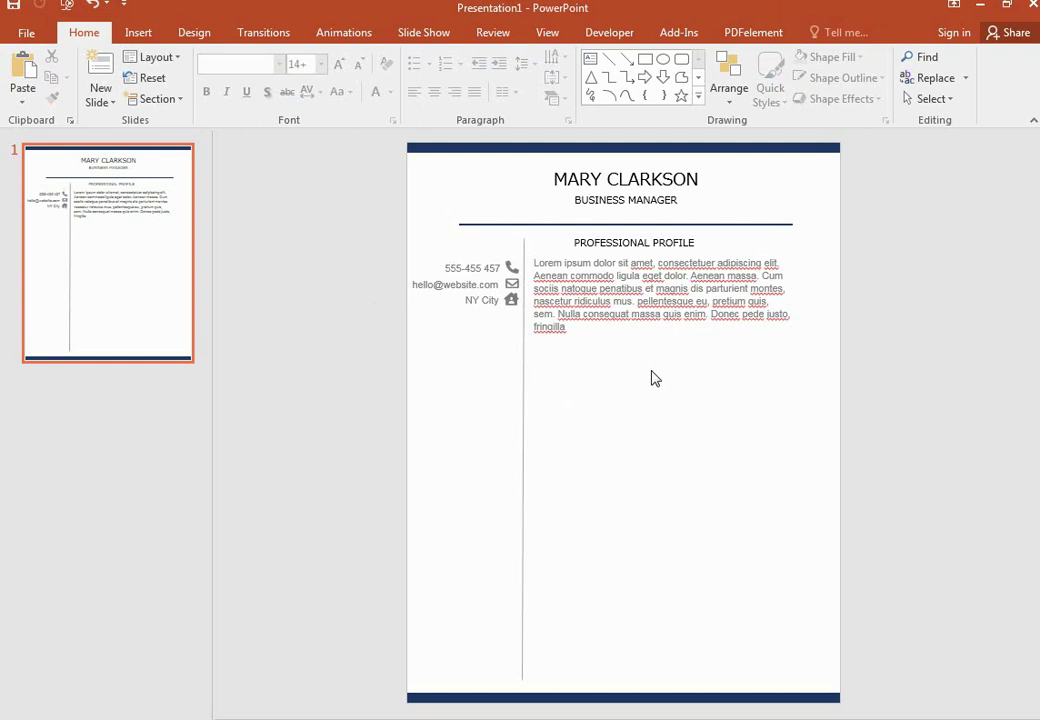
Step: Duplicate the PROFESSIONAL PROFILE heading as EDUCATION, narrow it, and place it under the contact details
left_click(641, 242)
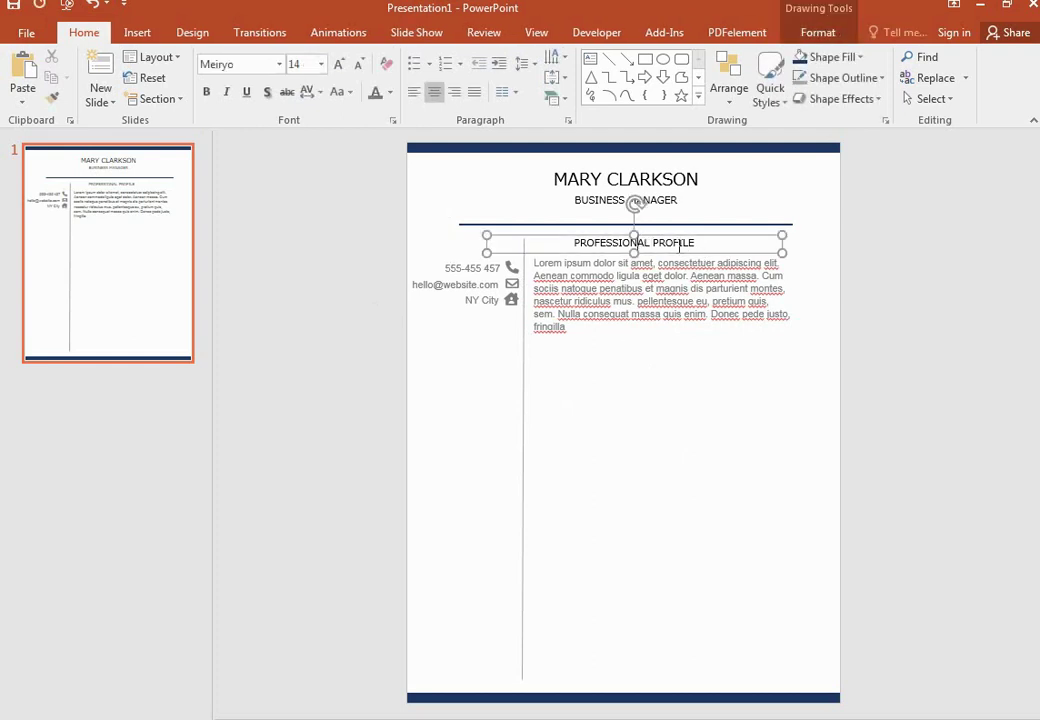
left_click_drag(683, 255, 657, 376)
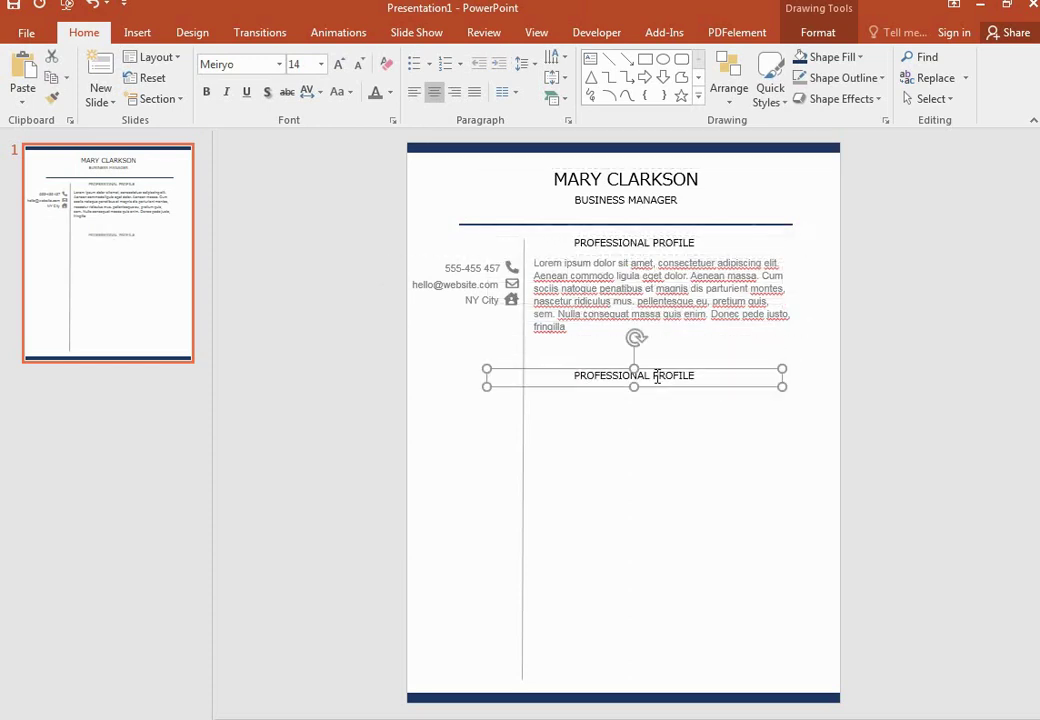
triple_click(657, 377)
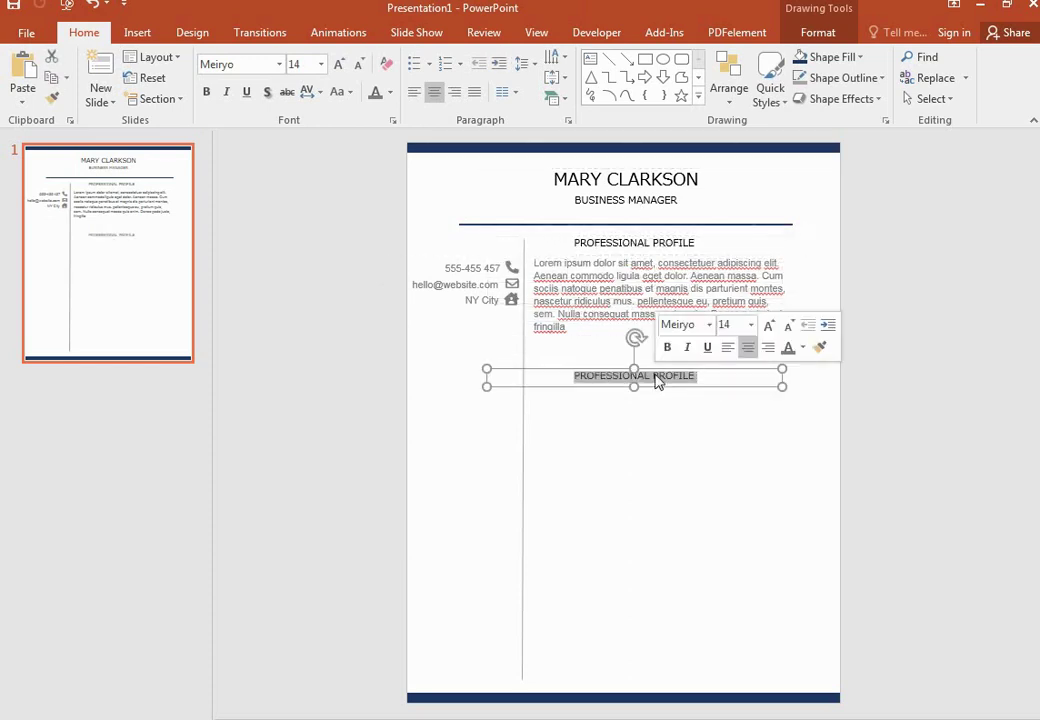
type("EDUCATION")
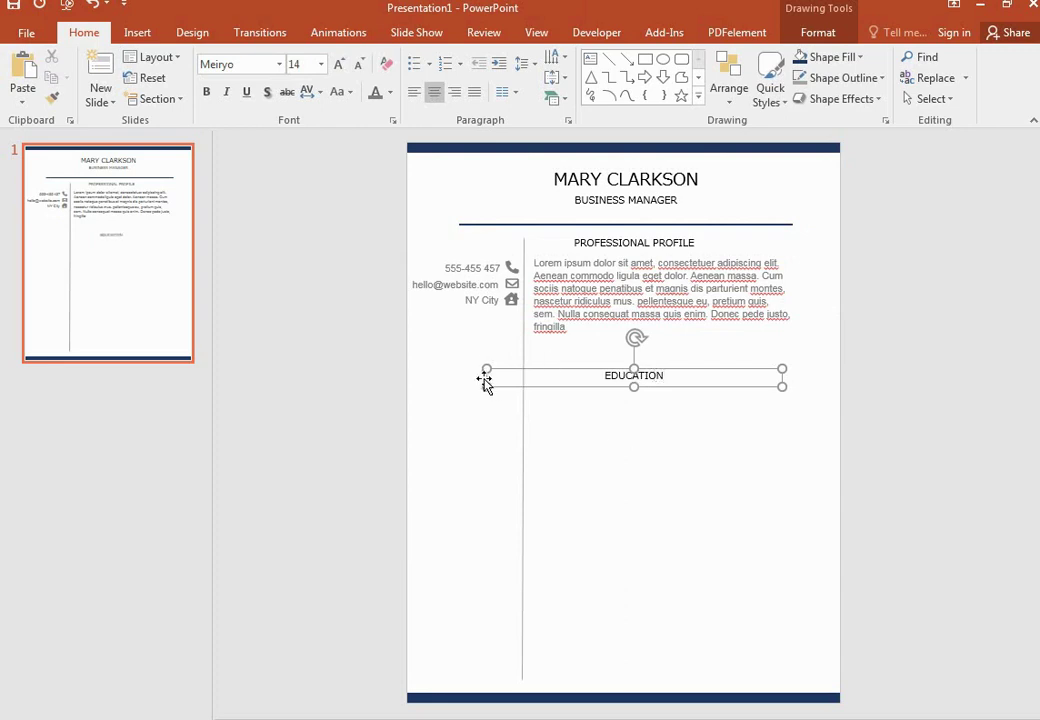
left_click_drag(486, 386, 683, 386)
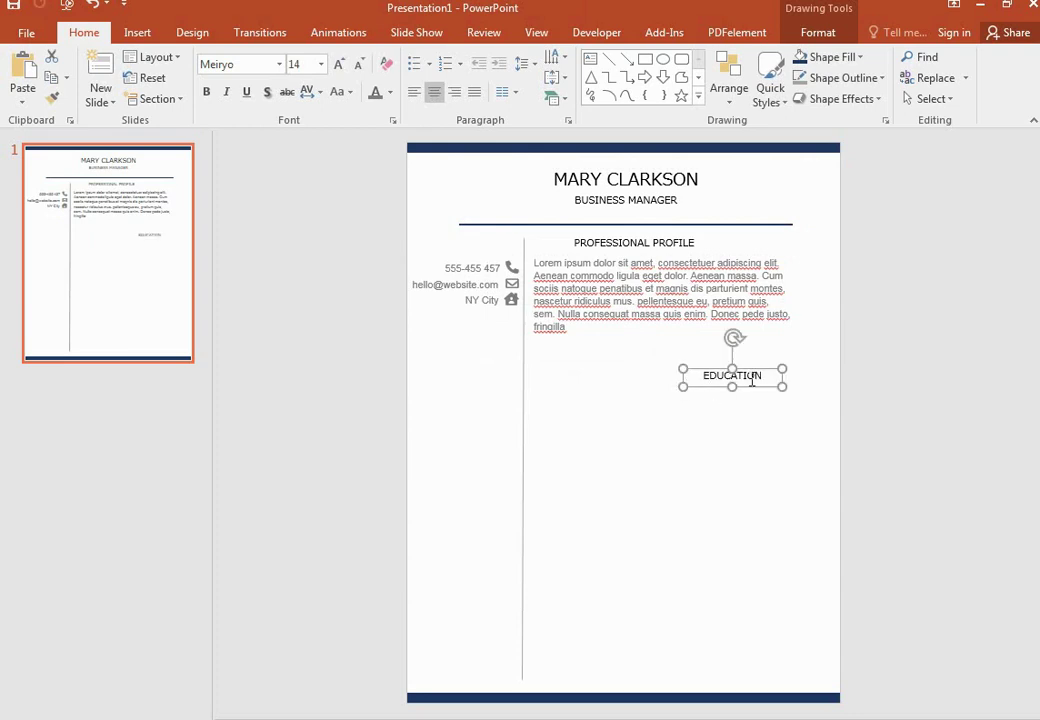
mouse_move(773, 376)
left_mouse_down()
mouse_move(557, 373)
mouse_move(506, 359)
left_mouse_up()
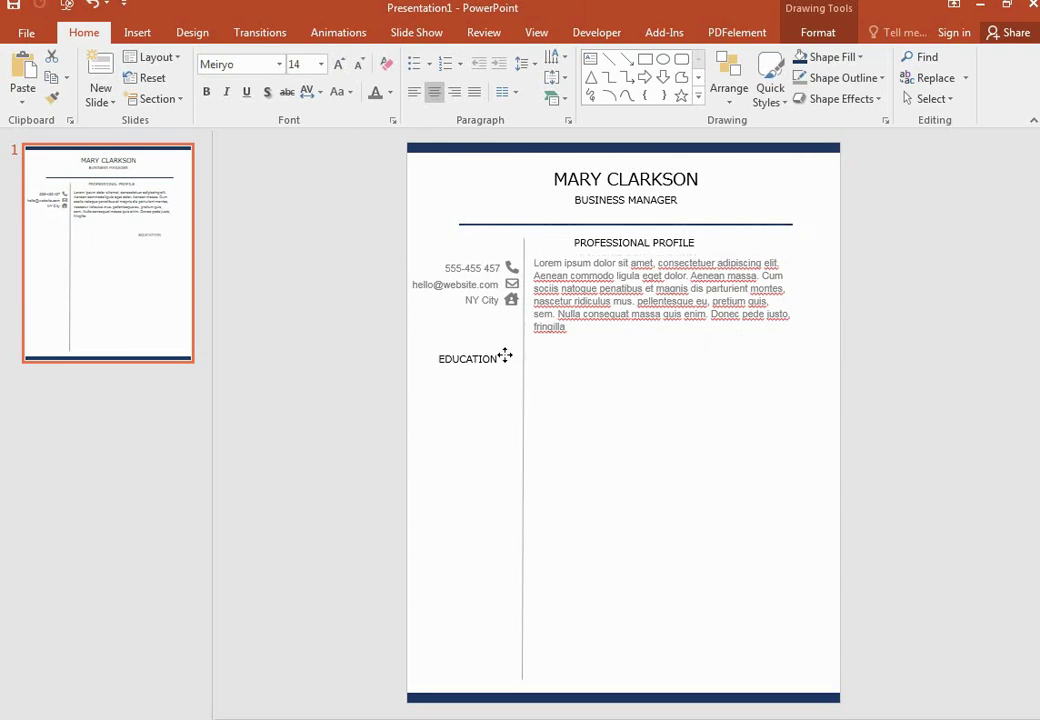
left_click_drag(506, 359, 506, 355)
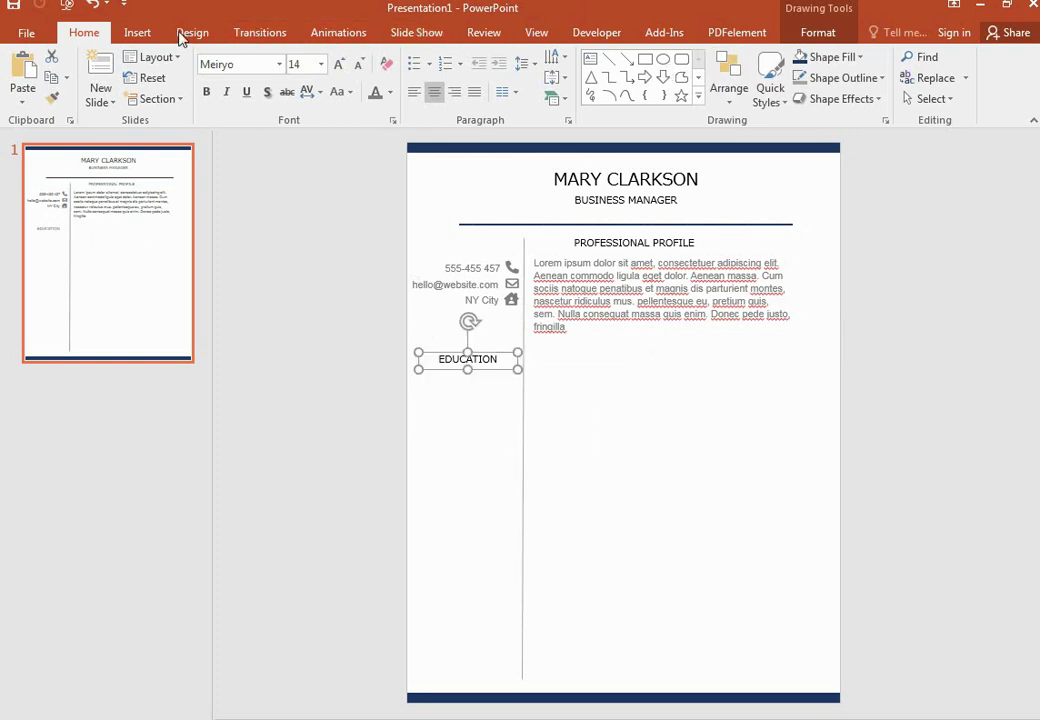
left_click(137, 33)
Step: Draw a text box under EDUCATION containing the degree Masters of Business
left_click(608, 80)
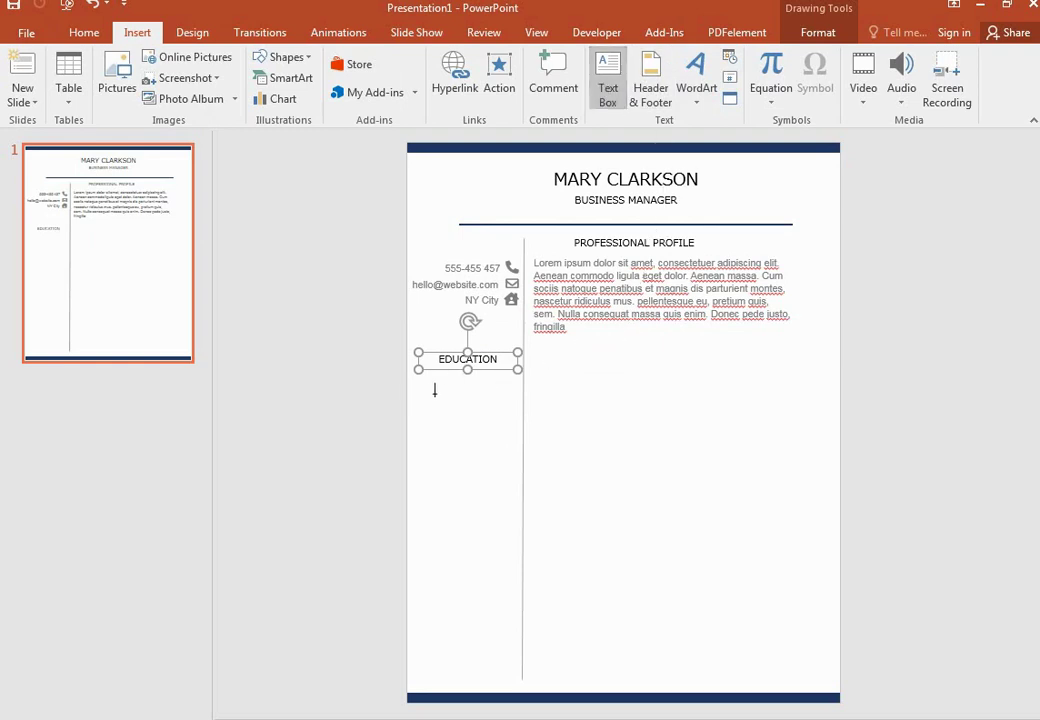
left_click_drag(407, 386, 517, 475)
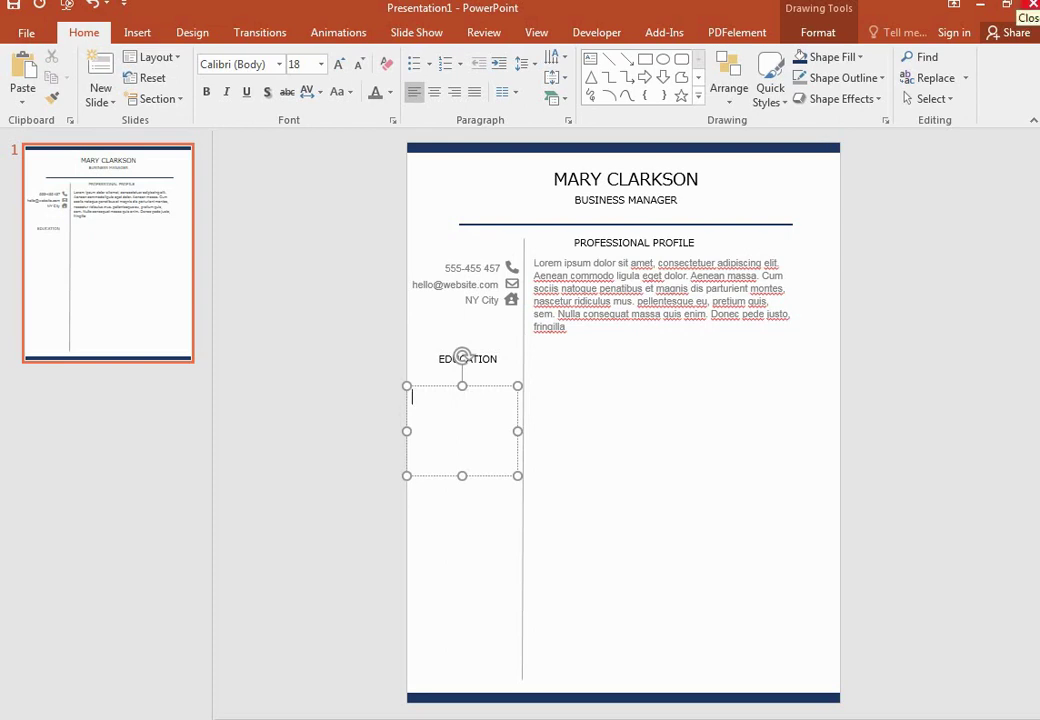
type("M")
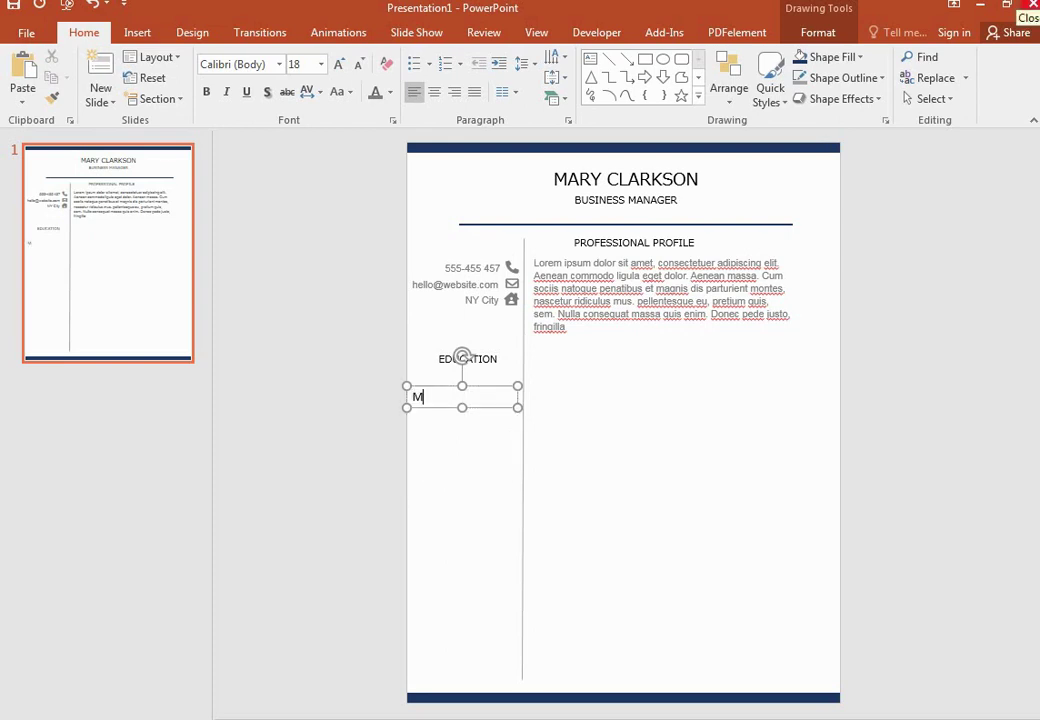
type("asters")
type("us")
key("BackSpace")
key("BackSpace")
key("BackSpace")
type("Busin")
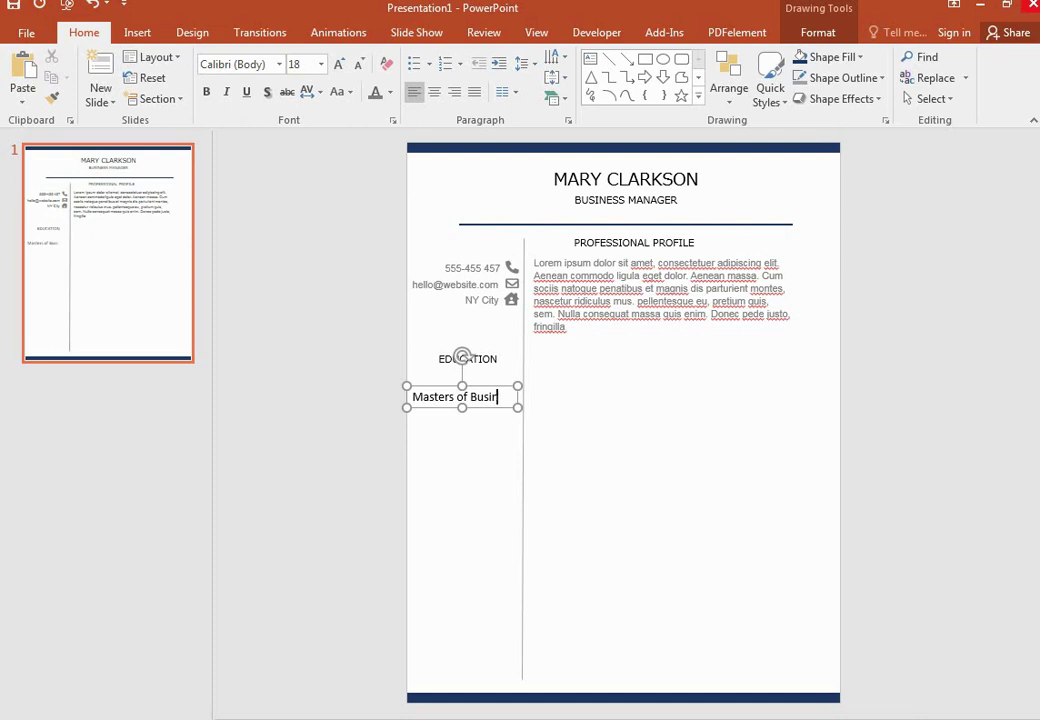
type("ess")
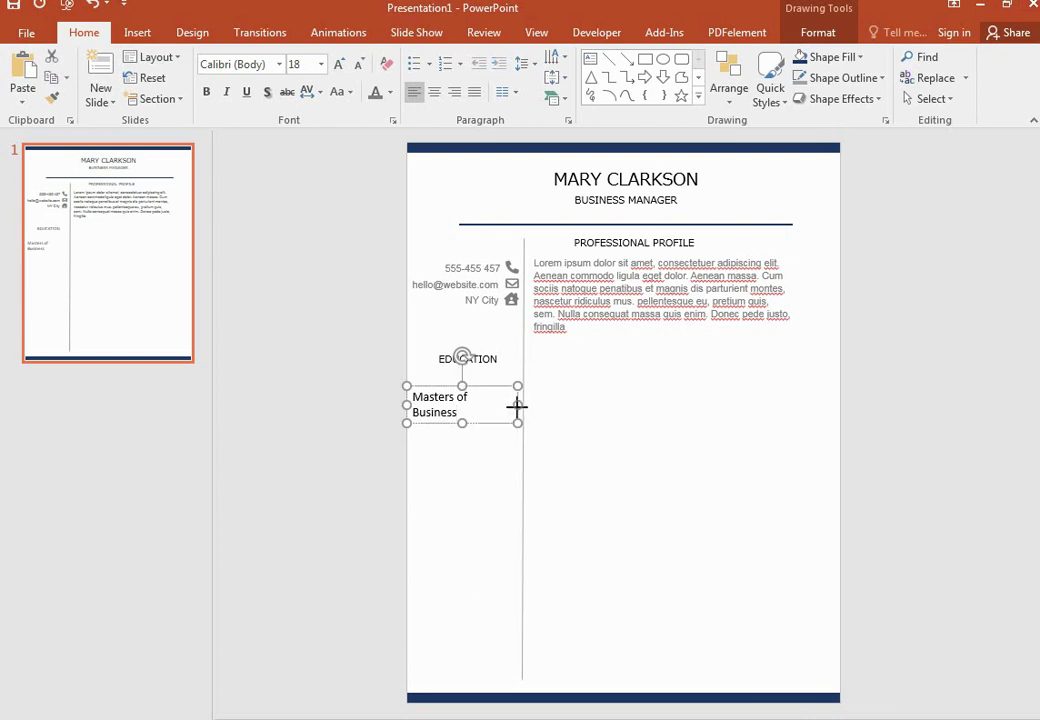
left_click_drag(517, 409, 524, 404)
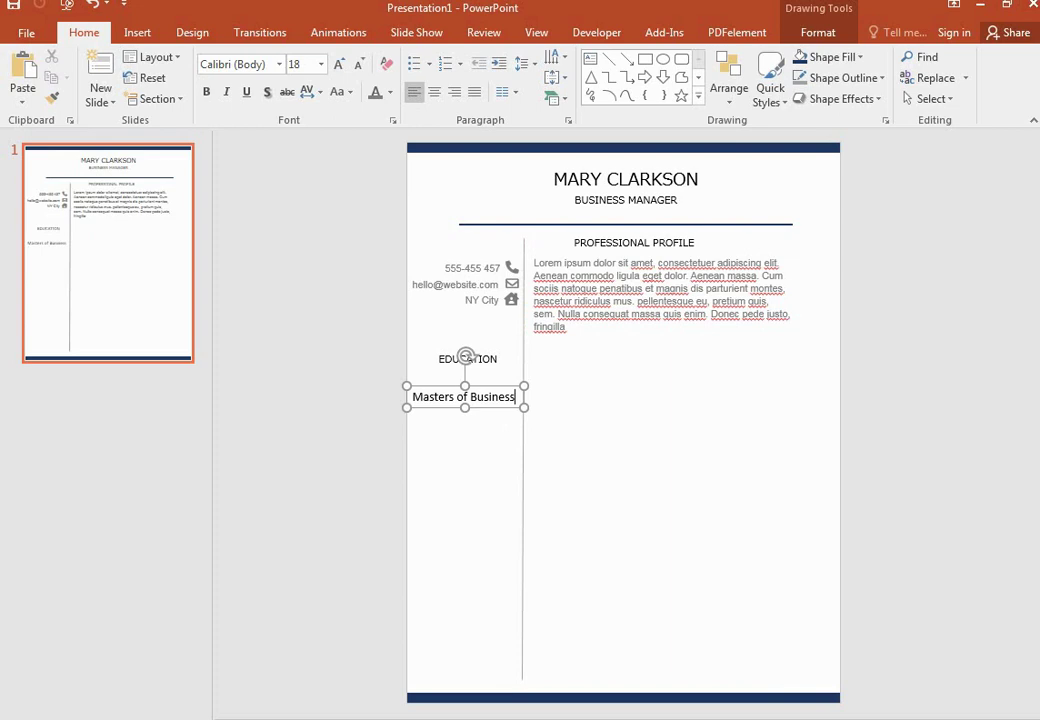
Step: Add lines for New York University, NY City and 2009-2012 below the degree
key("Return")
type("Ne")
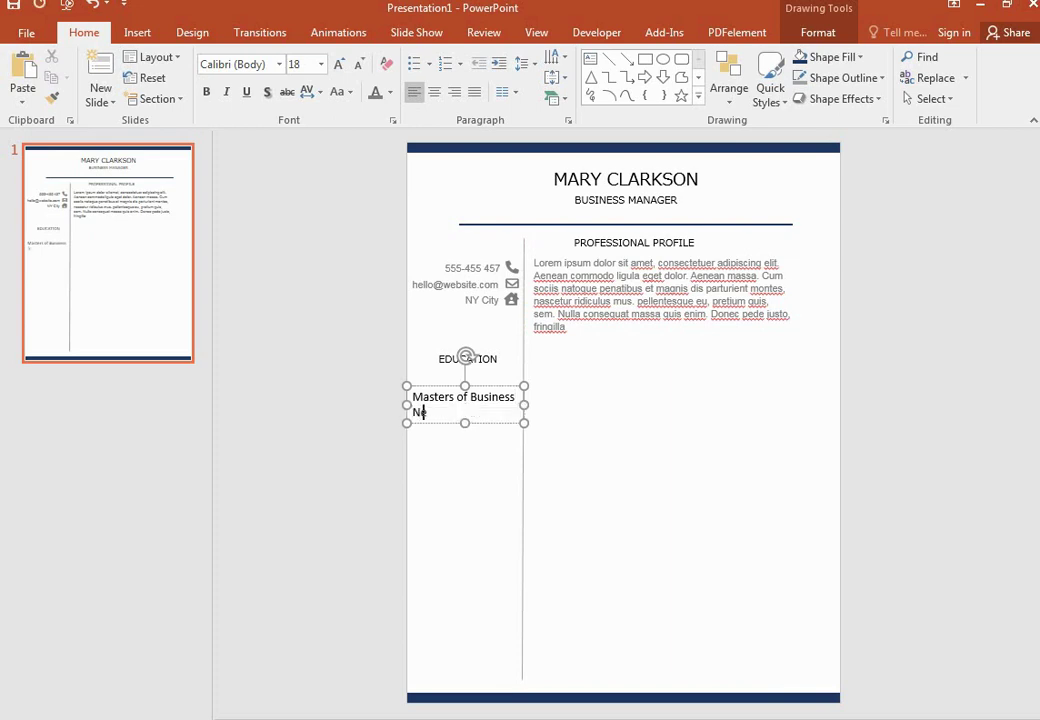
type("w You")
key("BackSpace")
key("BackSpace")
type("rk")
type(" University")
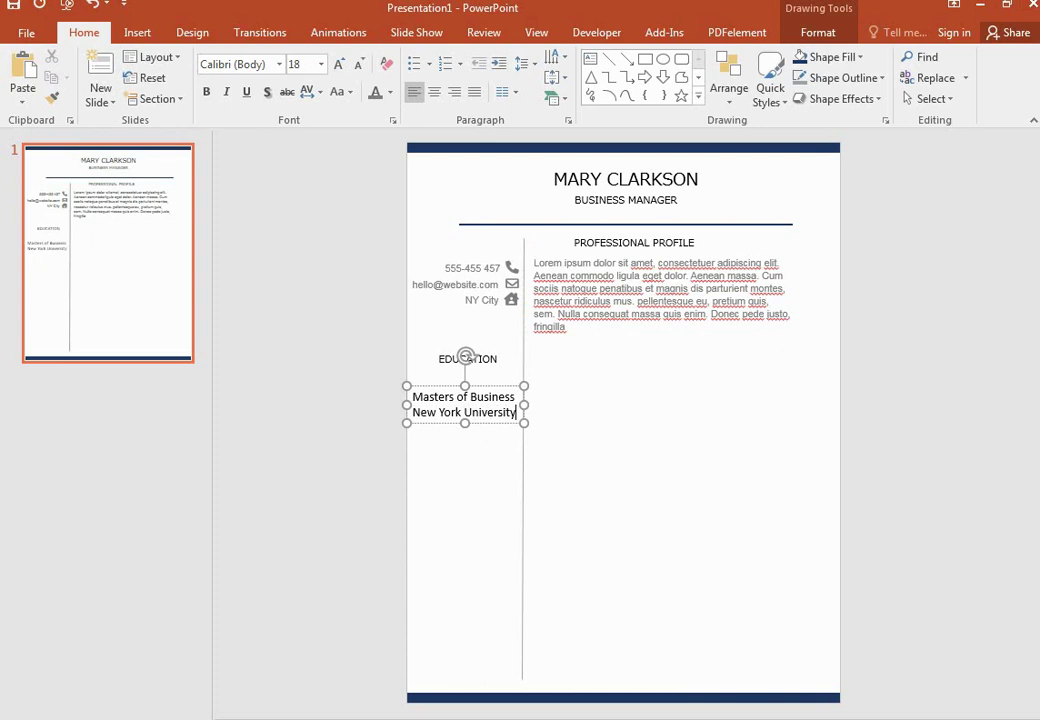
key("Return")
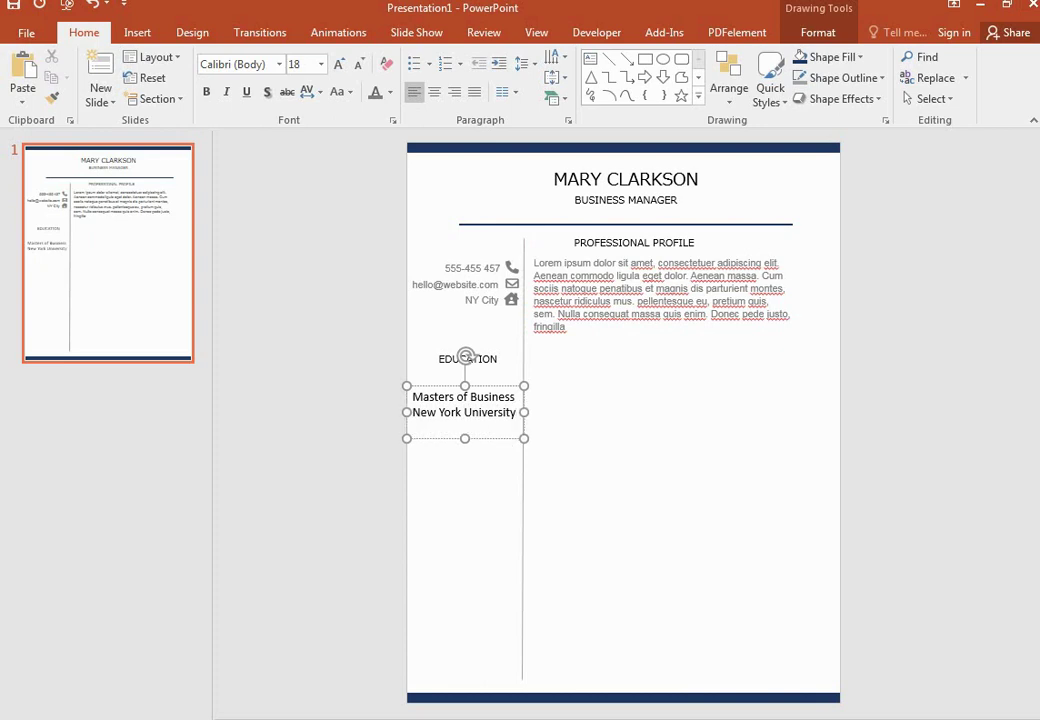
type("NY C")
type("ity")
key("Return")
type("20")
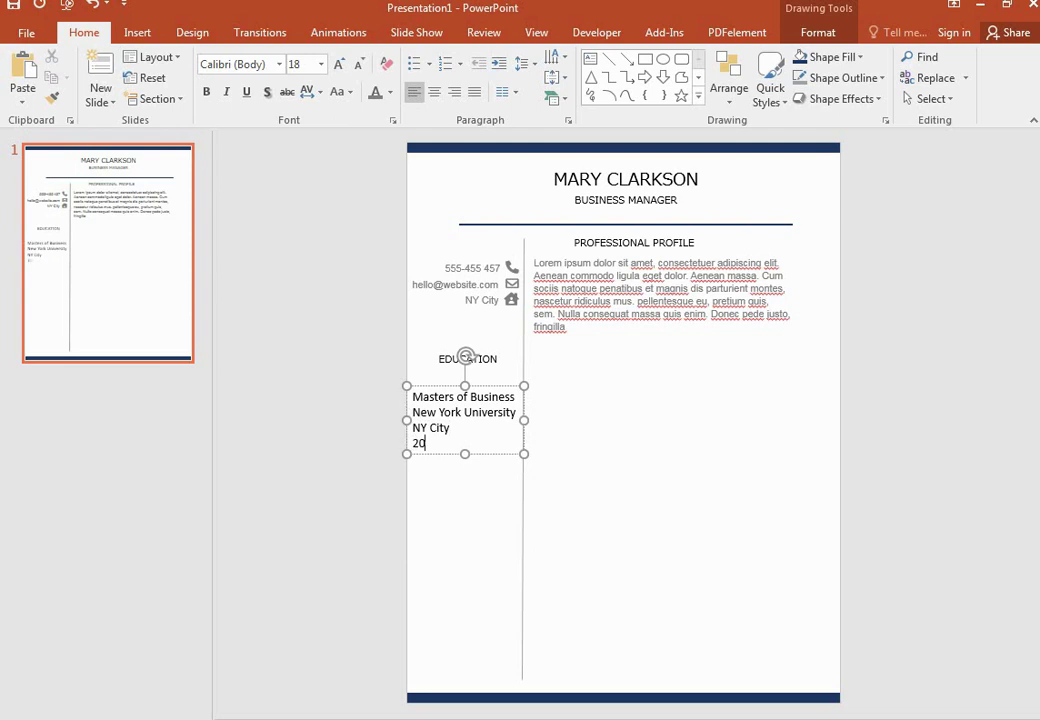
type("09-20")
type("12")
Step: Format-paint the grey NY City contact style onto the education entry, right-align it, and nudge it up under EDUCATION
left_click(470, 441)
left_click(500, 300)
left_click_drag(500, 300, 466, 300)
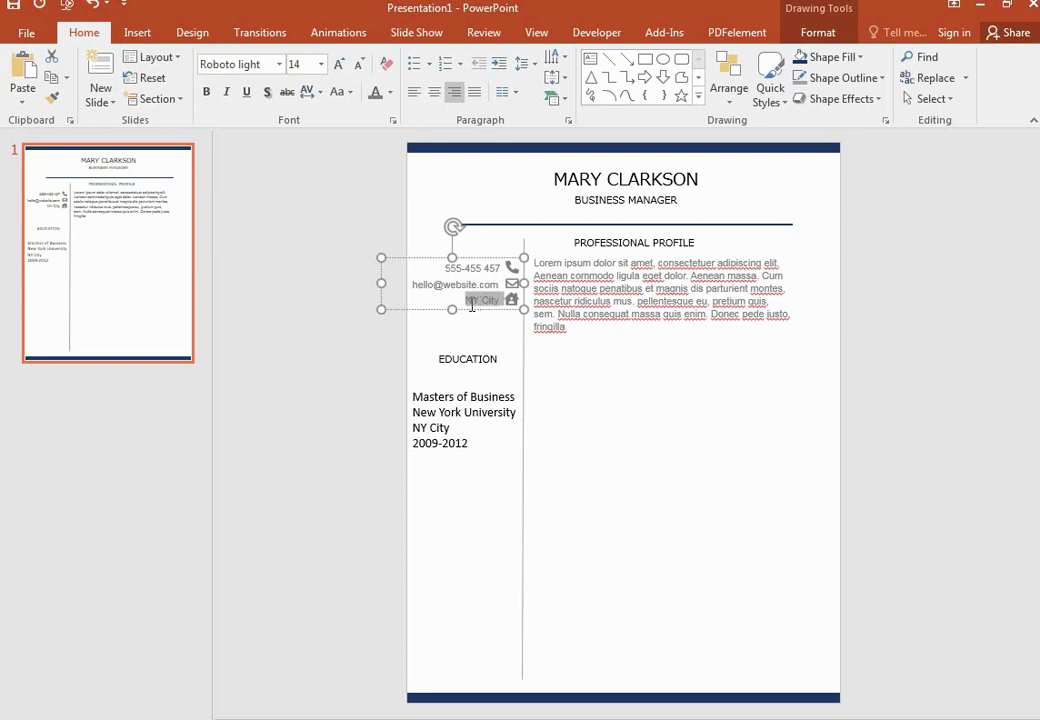
left_click(51, 97)
left_click_drag(478, 443, 413, 396)
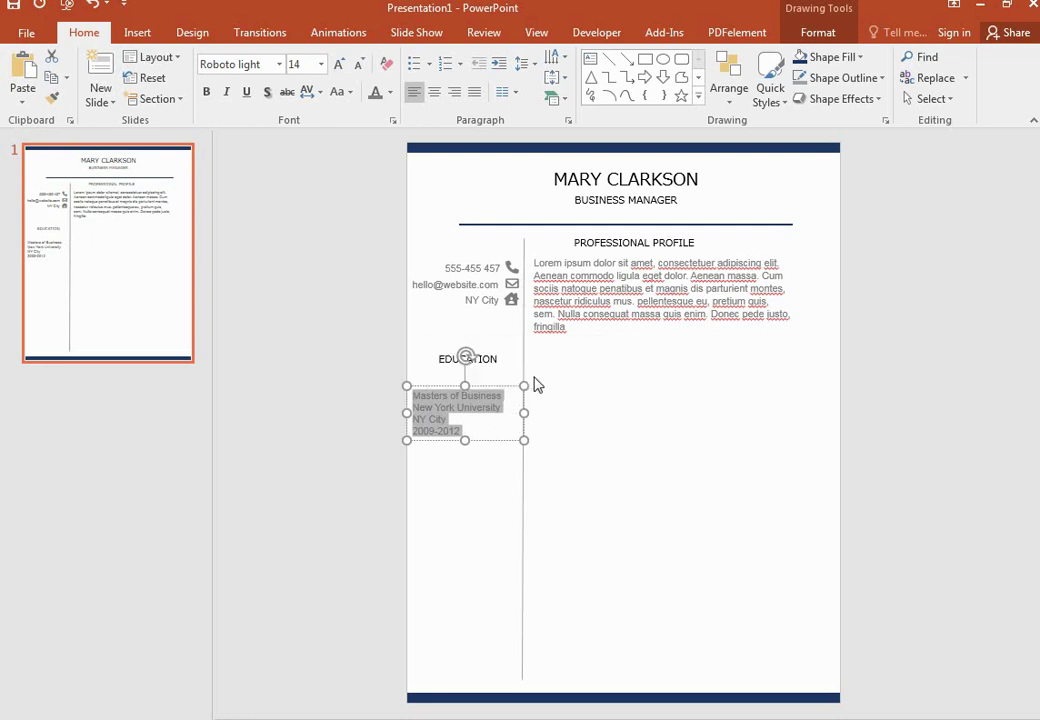
key("ctrl+r")
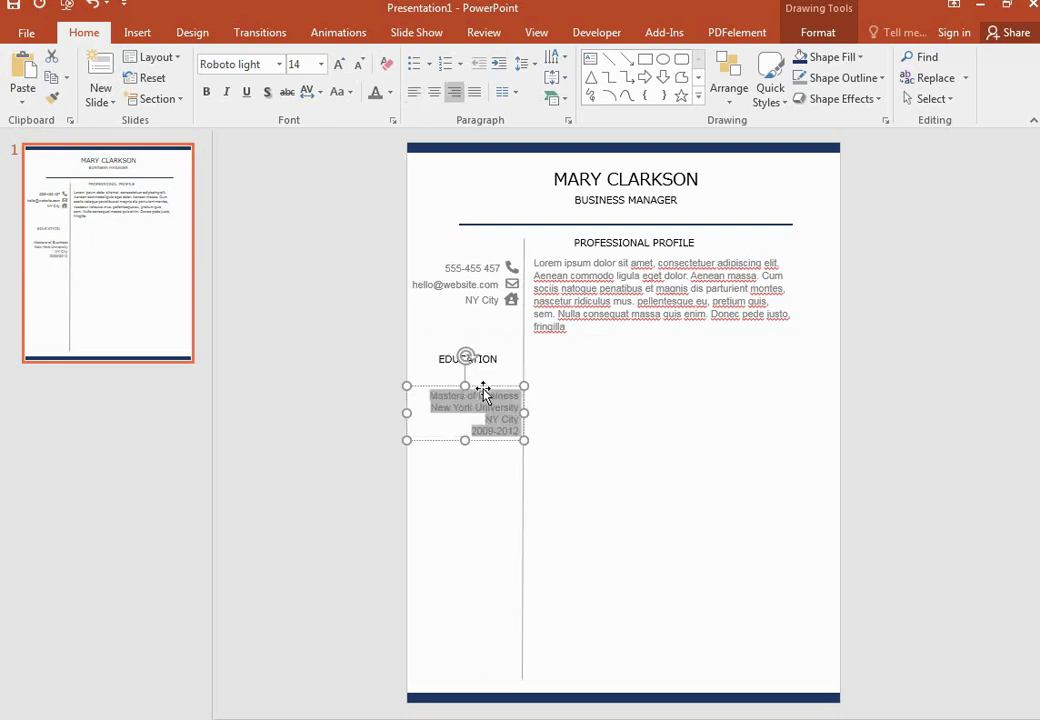
left_click_drag(483, 385, 483, 373)
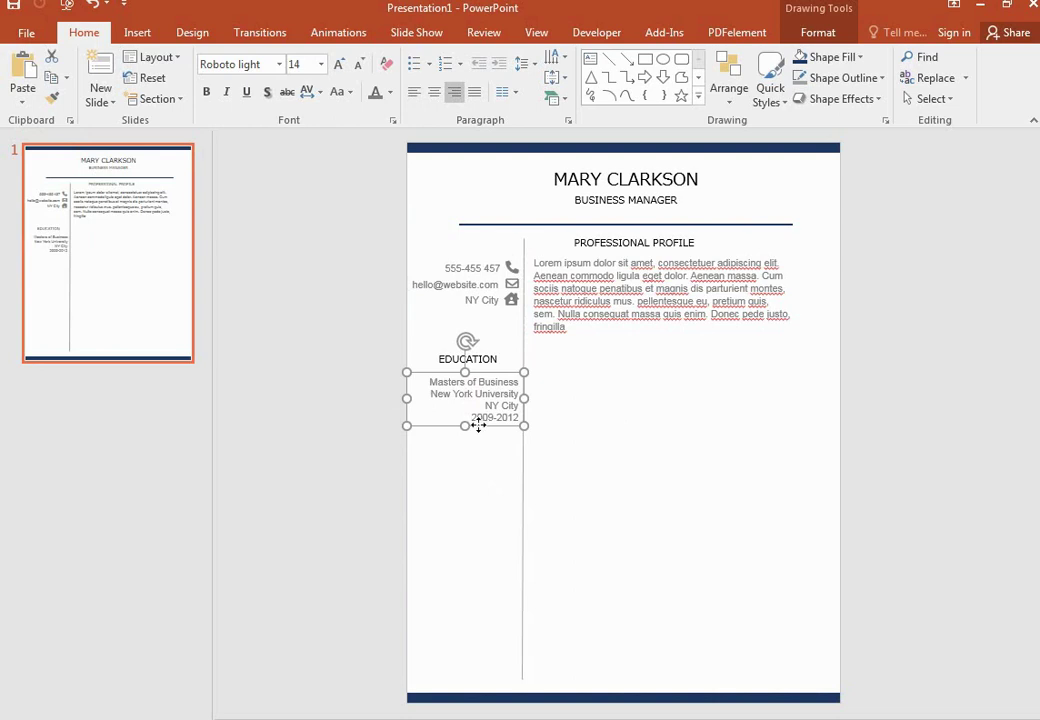
Step: Duplicate the Masters of Business entry twice below the original and nudge the bottom copy up
left_click_drag(471, 423, 483, 540)
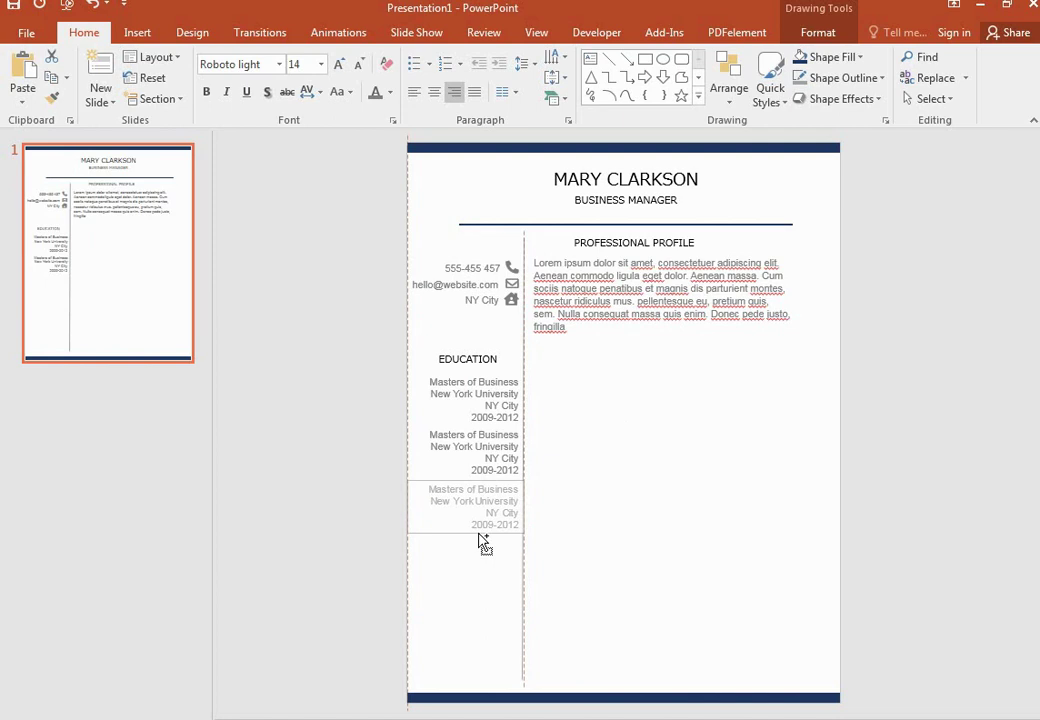
left_click_drag(479, 536, 480, 541)
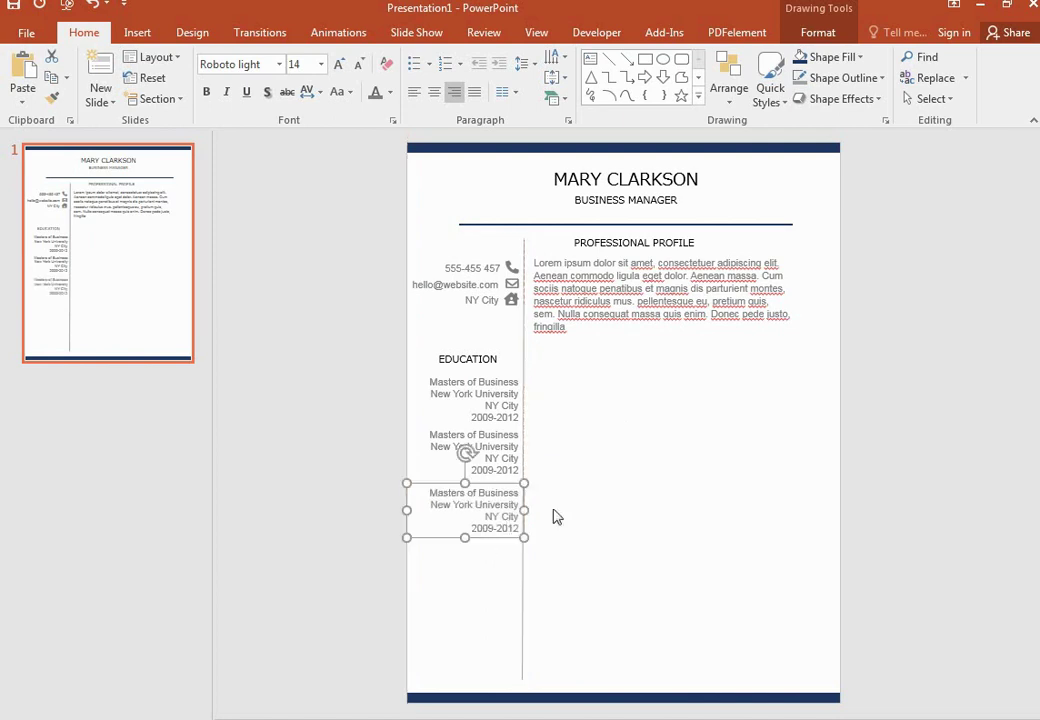
left_click(640, 476)
left_click(497, 510)
left_click(506, 486)
key("Up")
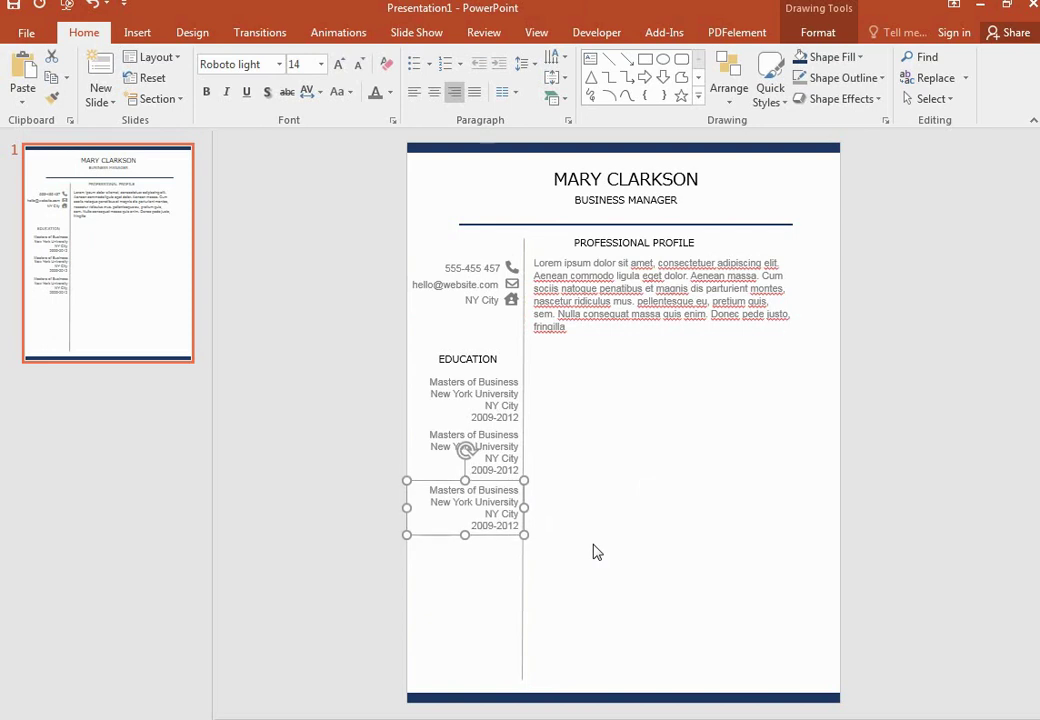
left_click(614, 537)
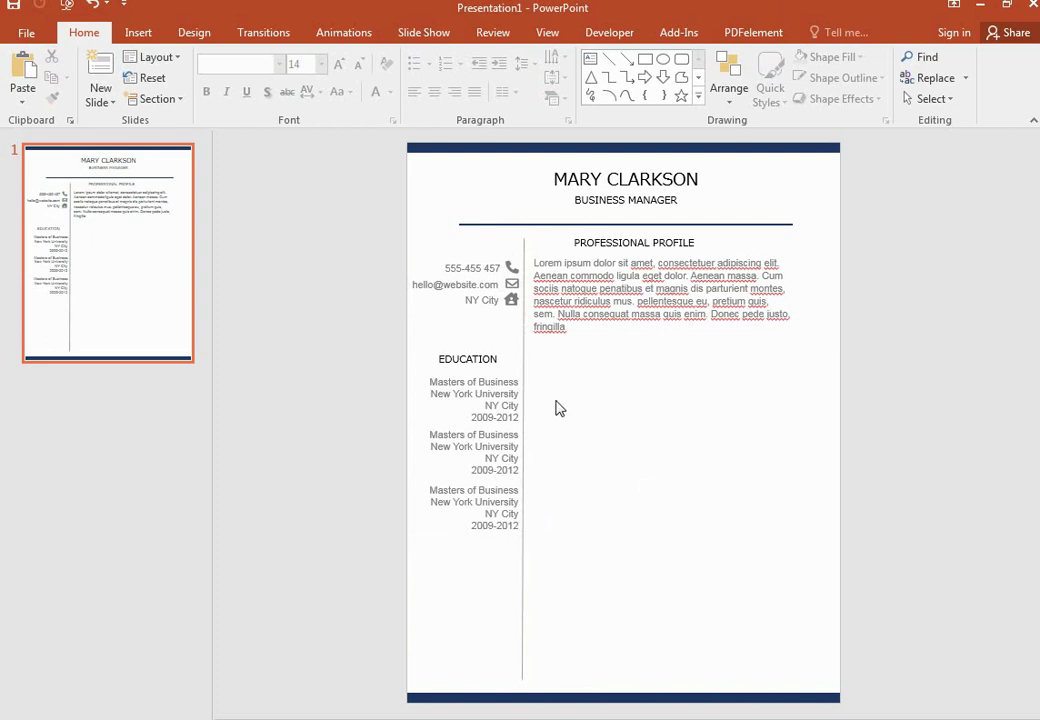
Step: Copy the PROFESSIONAL PROFILE heading below the profile paragraph and retype it as EXPERIENCE
left_click(468, 356)
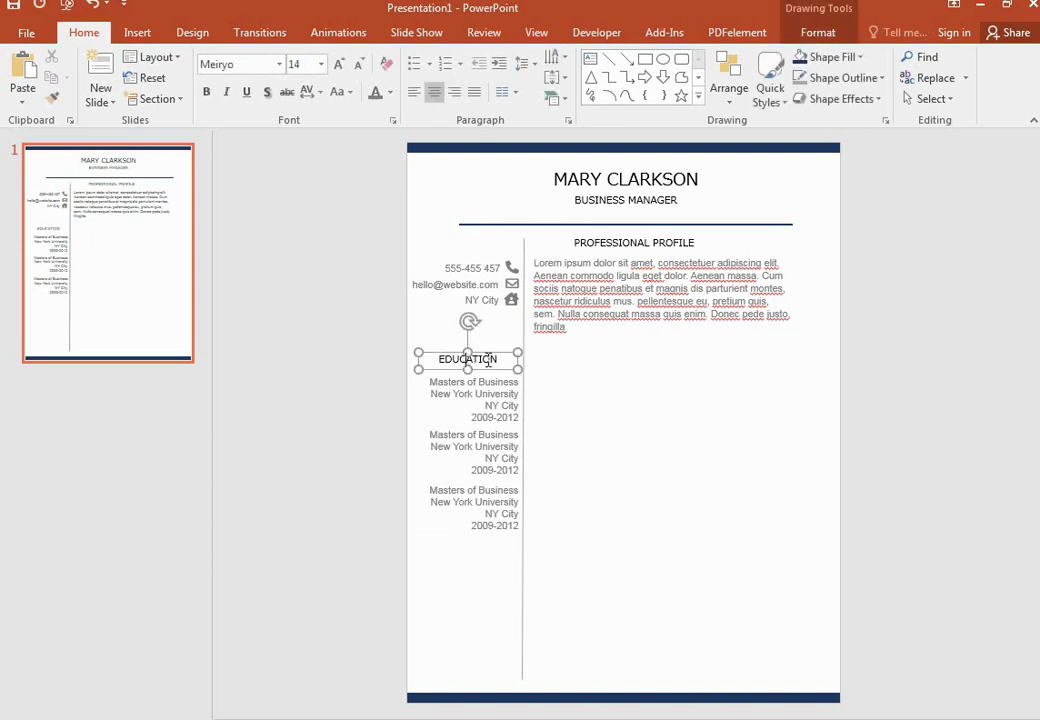
left_click(590, 364)
left_click(666, 256)
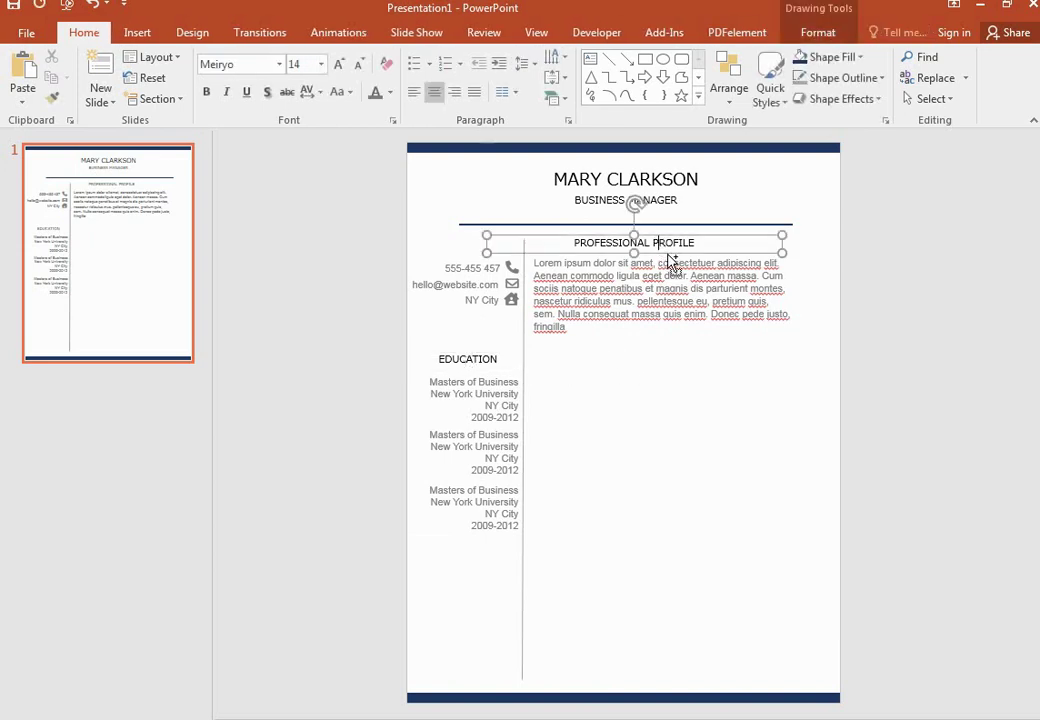
left_click_drag(666, 256, 674, 375)
triple_click(658, 360)
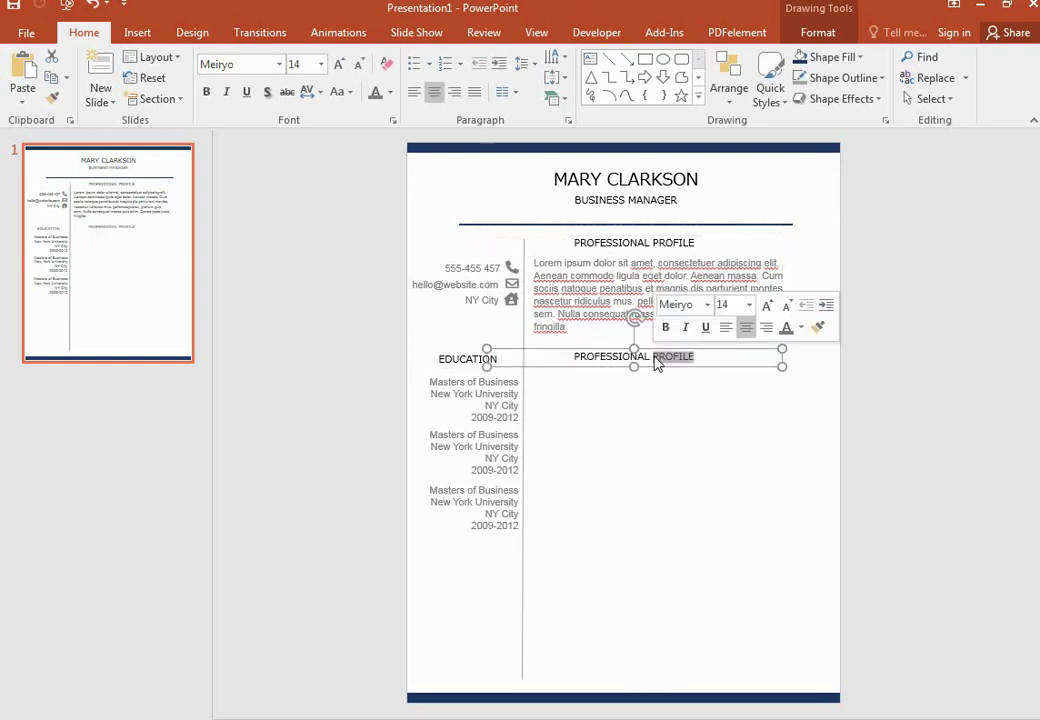
type("ex")
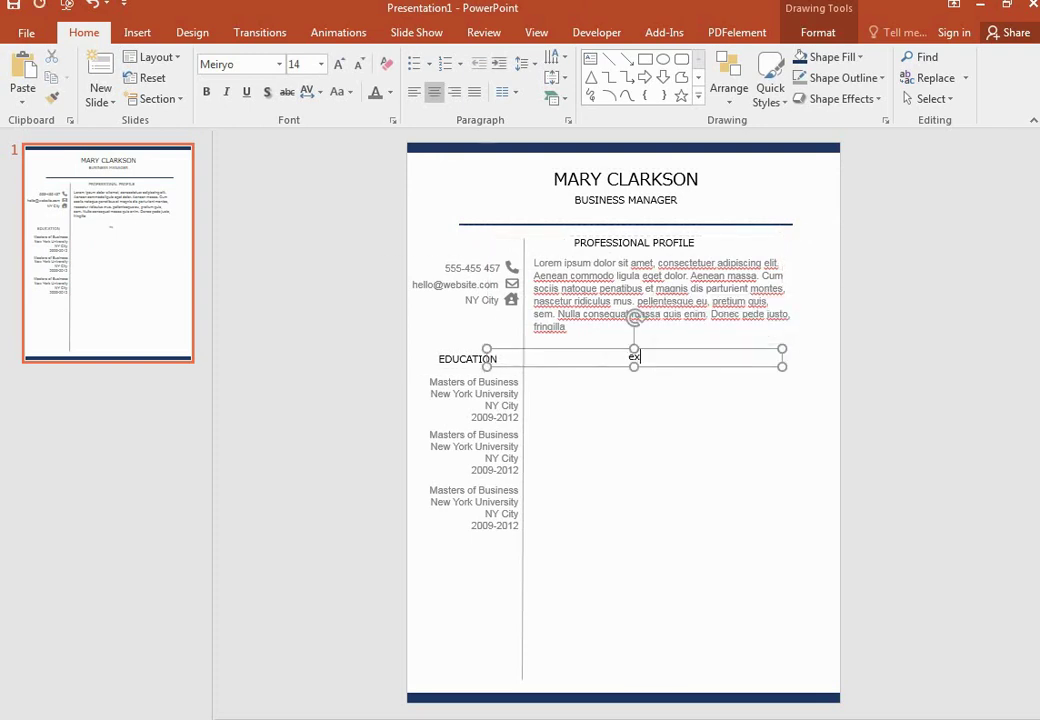
key("BackSpace")
key("BackSpace")
type("EXPERIENCE")
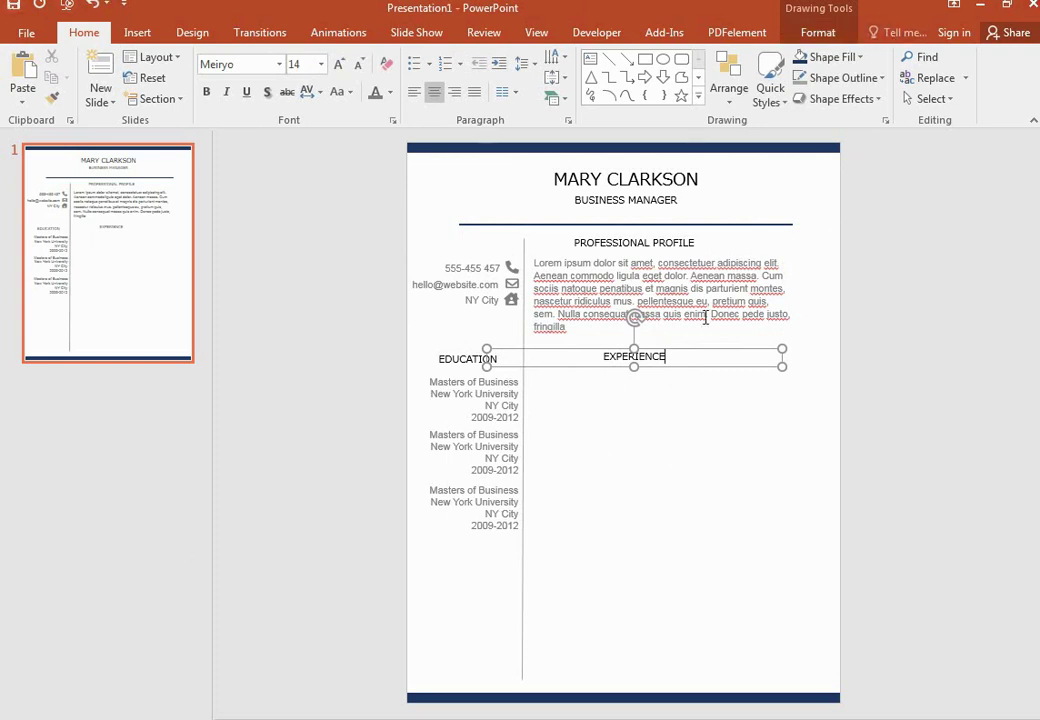
Step: Copy the profile paragraph below EXPERIENCE and replace its text with 'Job Title, Name of Company, Start Date to Present'
left_click(135, 32)
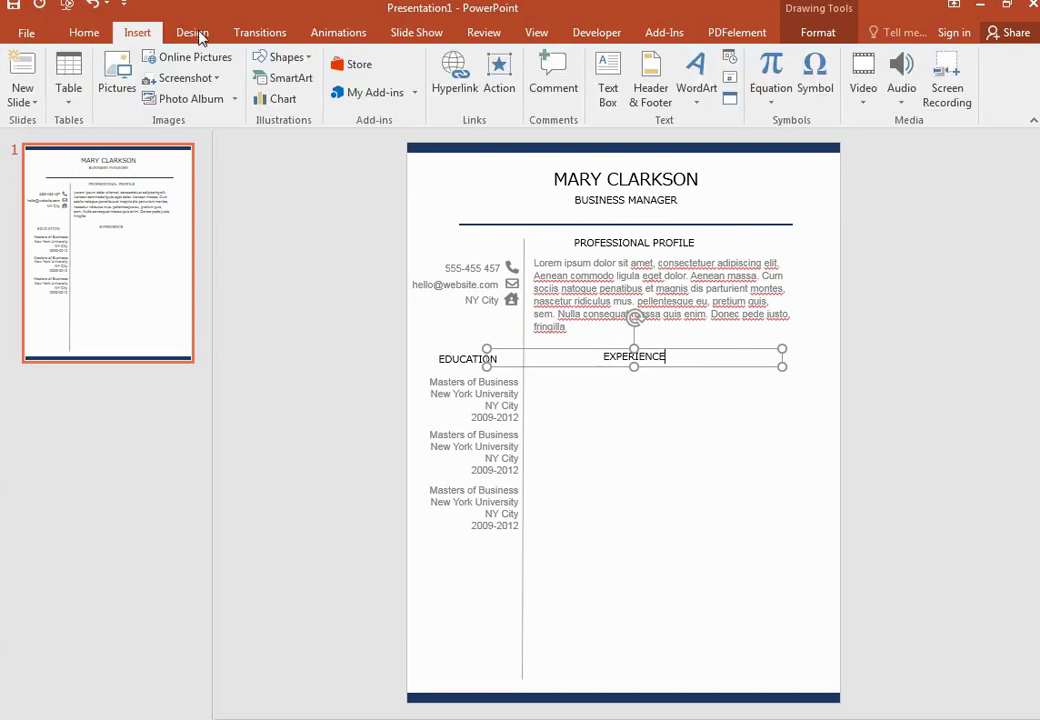
left_click(608, 85)
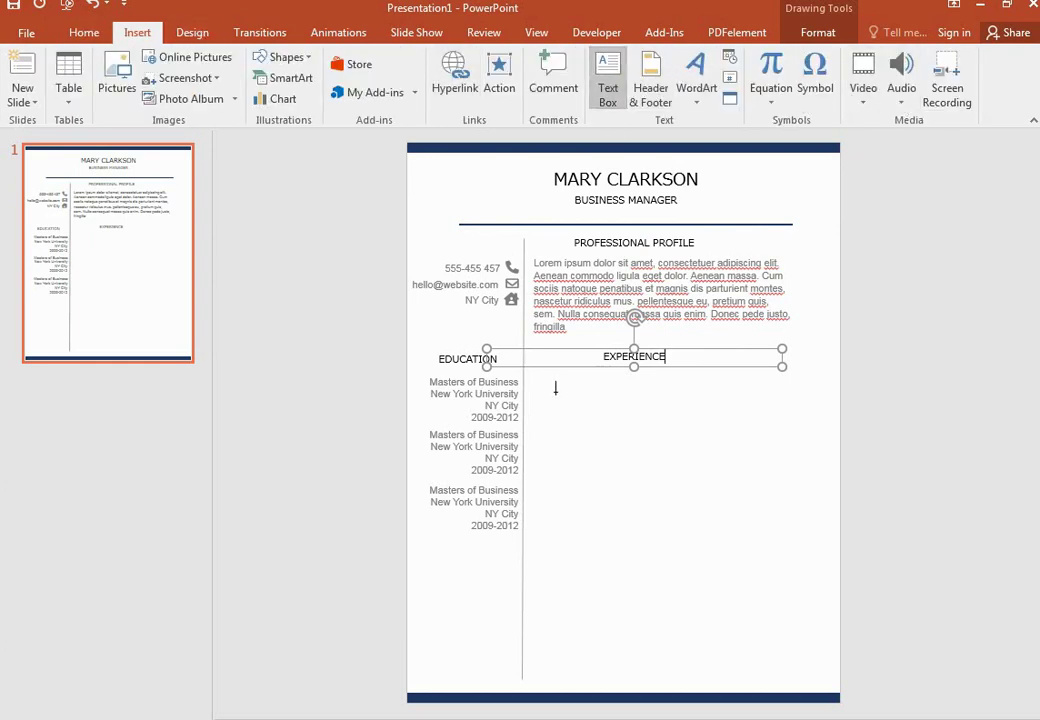
left_click_drag(542, 380, 828, 484)
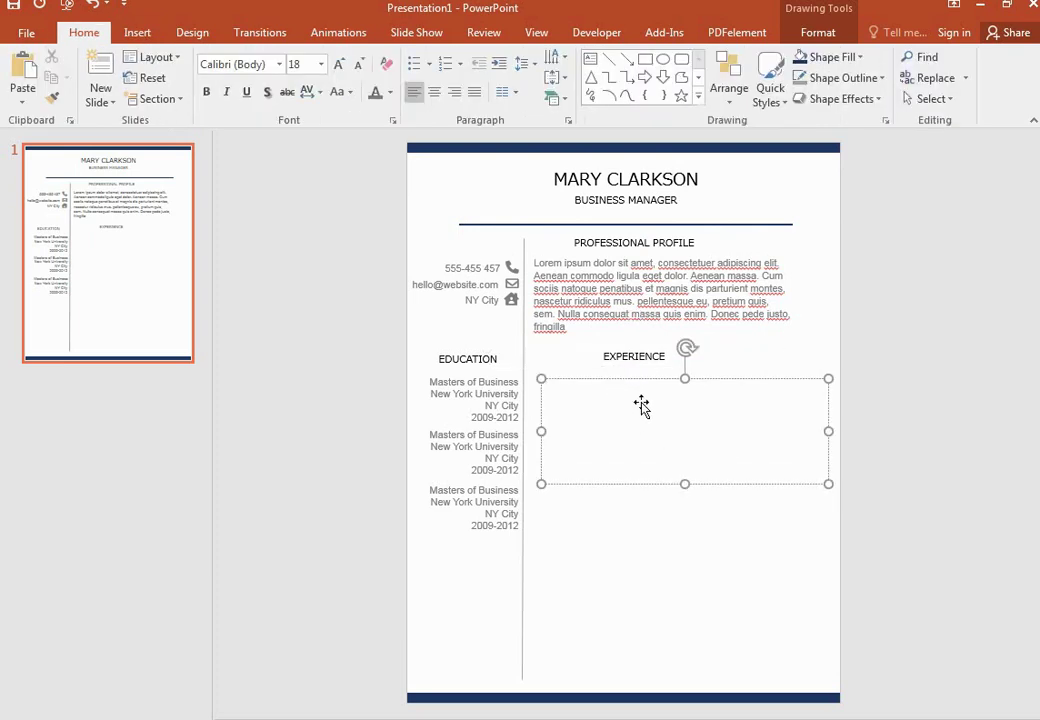
left_click(628, 301)
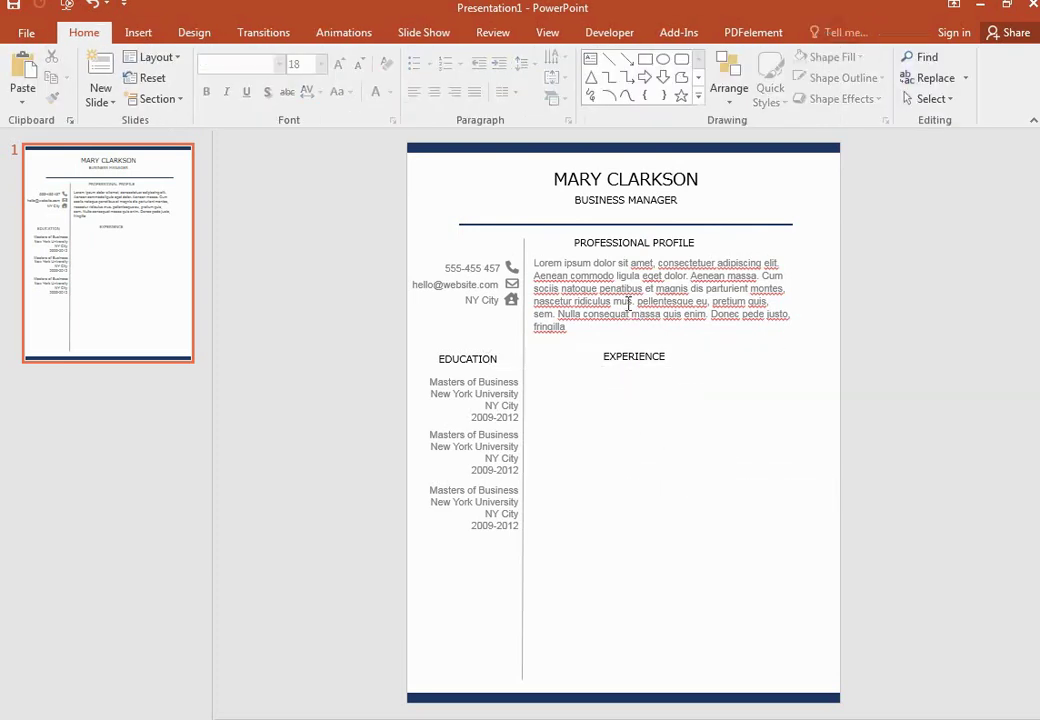
mouse_move(632, 346)
left_mouse_down()
mouse_move(629, 472)
mouse_move(628, 460)
left_mouse_up()
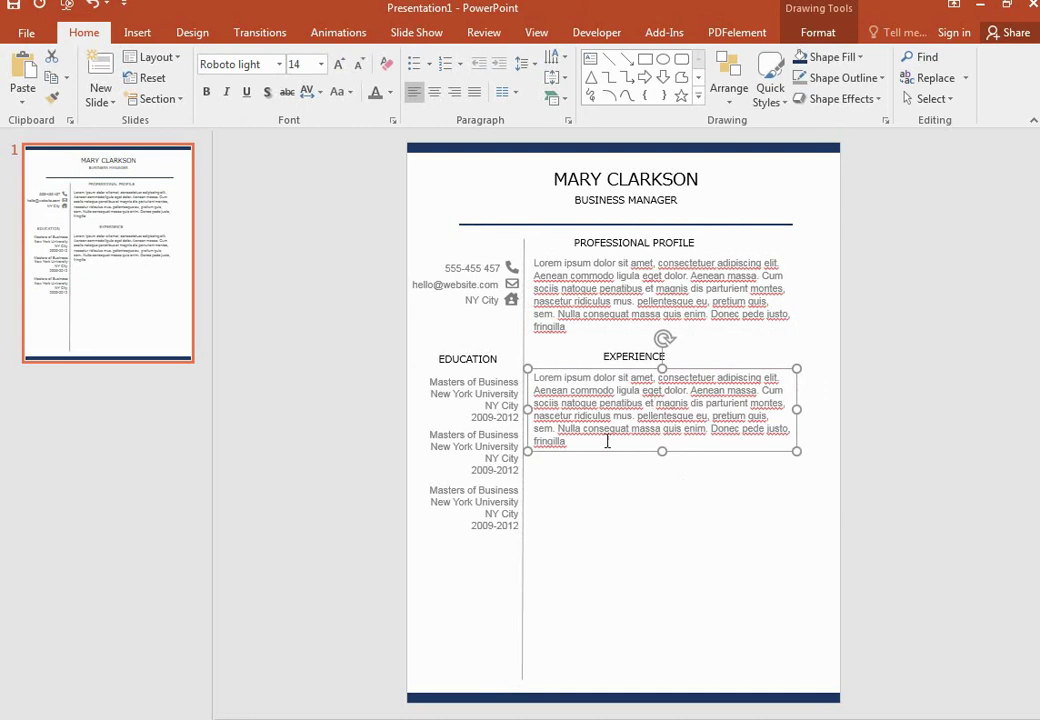
triple_click(555, 433)
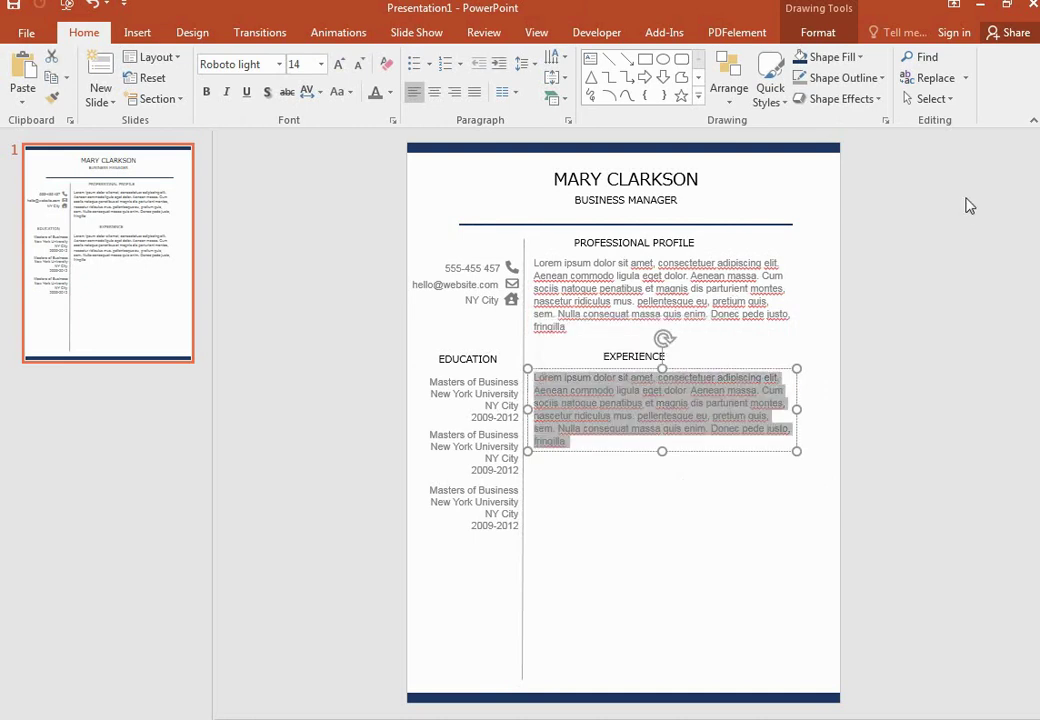
key("BackSpace")
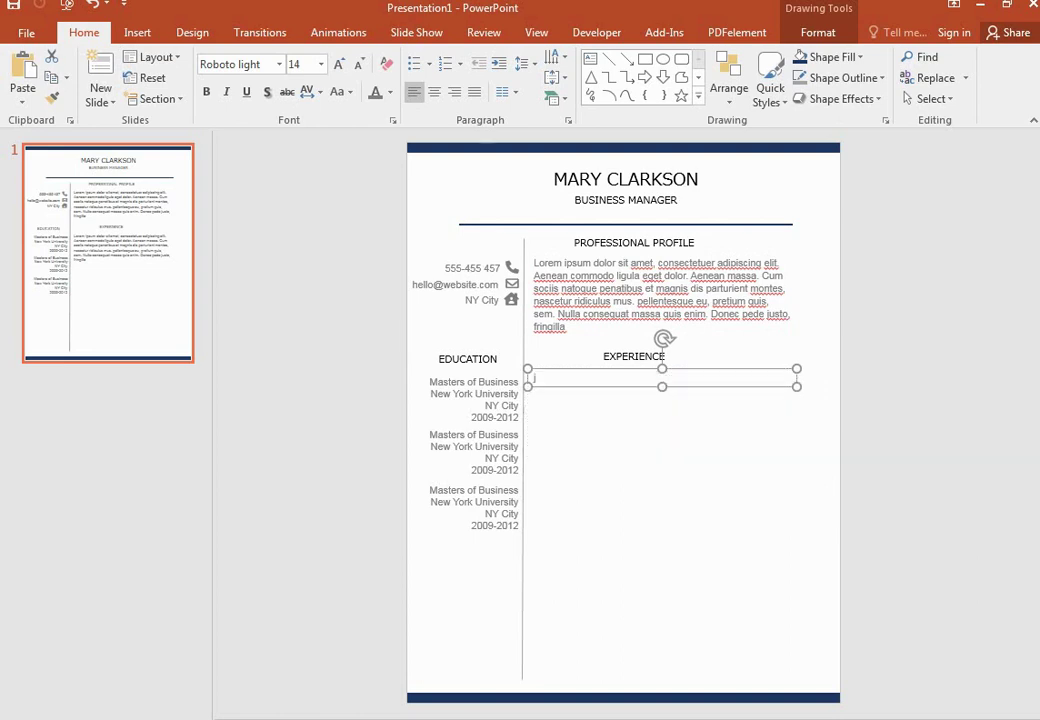
type("Job")
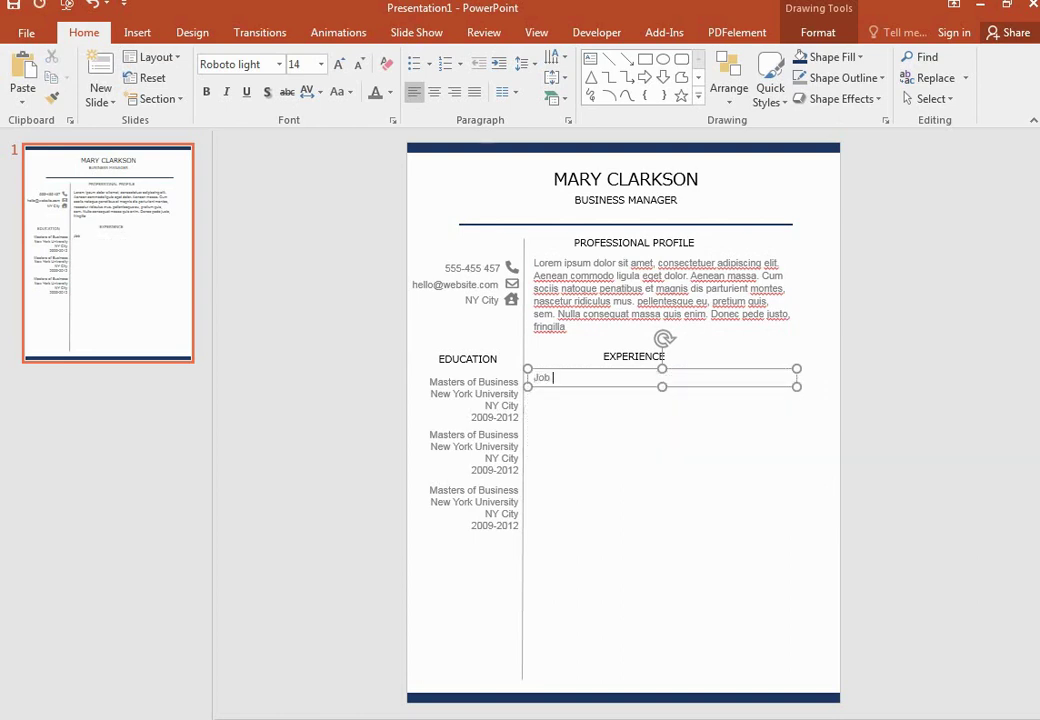
type(" Tit")
type("le, ")
type("Nam")
type("e of Comp")
type(" of ")
type("Co")
type("mpa")
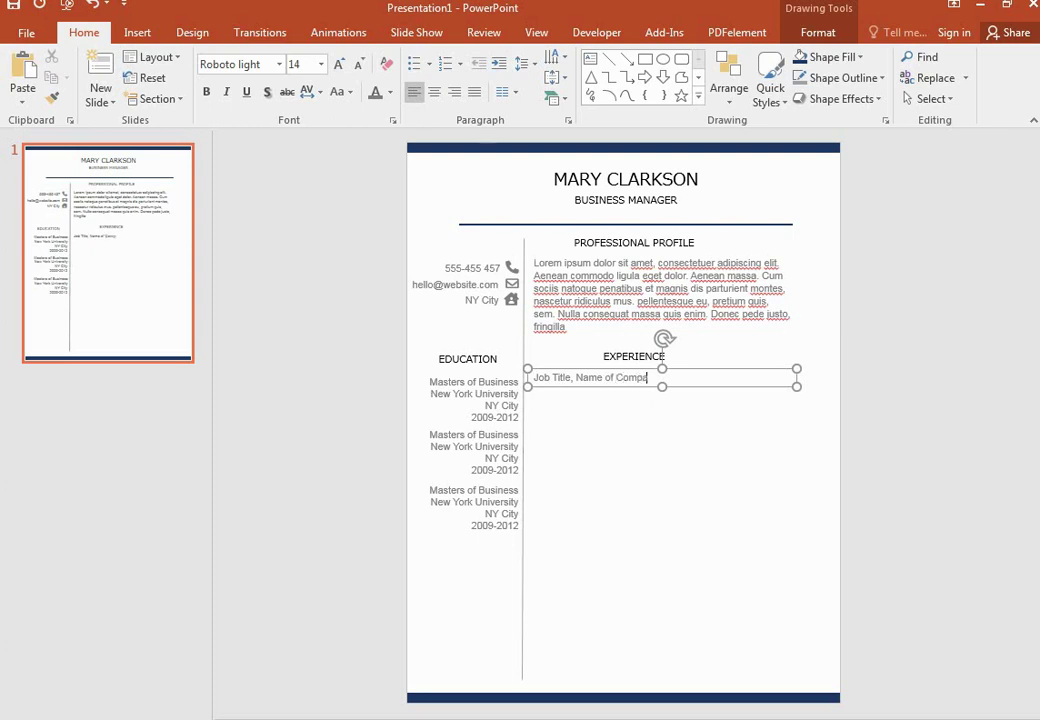
type("ny")
type(", Start")
type(" Date to")
type(" Pre")
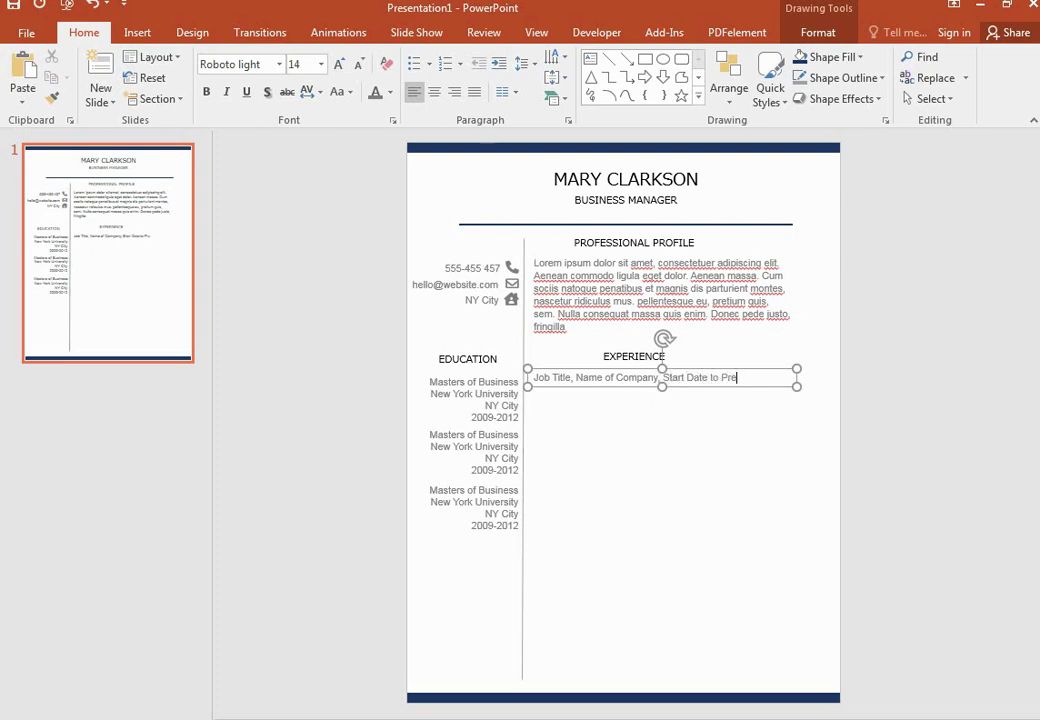
type("sent")
Step: Make the job text box taller and begin a new line after 'Present'
left_click_drag(663, 390, 666, 469)
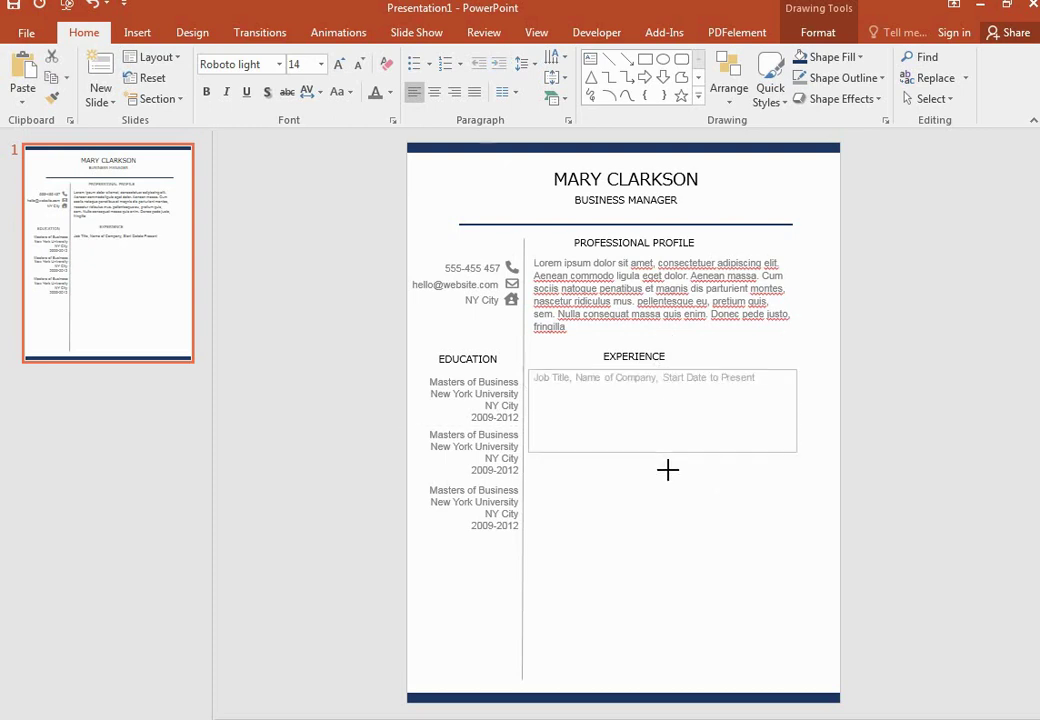
left_click(757, 377)
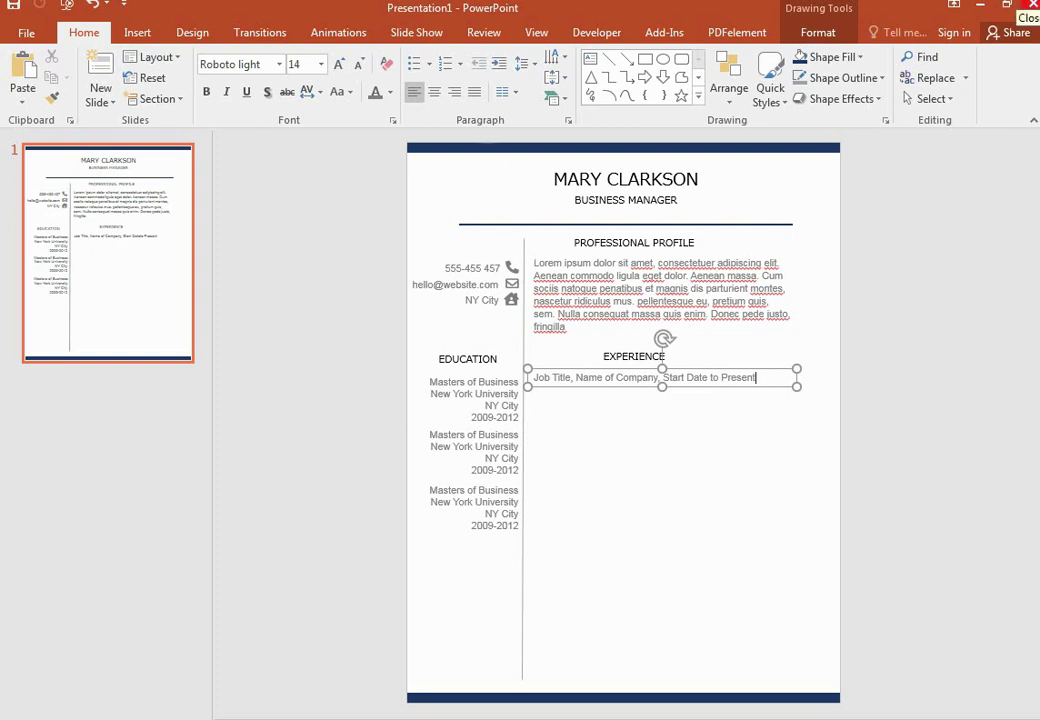
key("Return")
type("W")
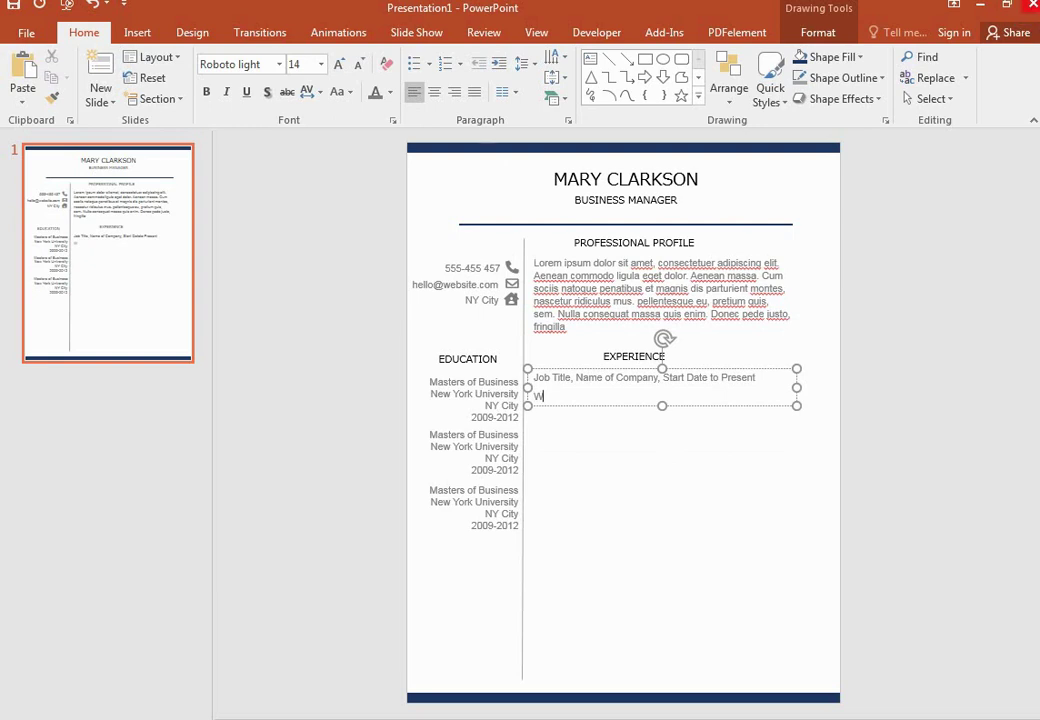
Step: Type 'Write about your experience at the job and how the company you are applying for will benefit' below the job line
key("BackSpace")
key("BackSpace")
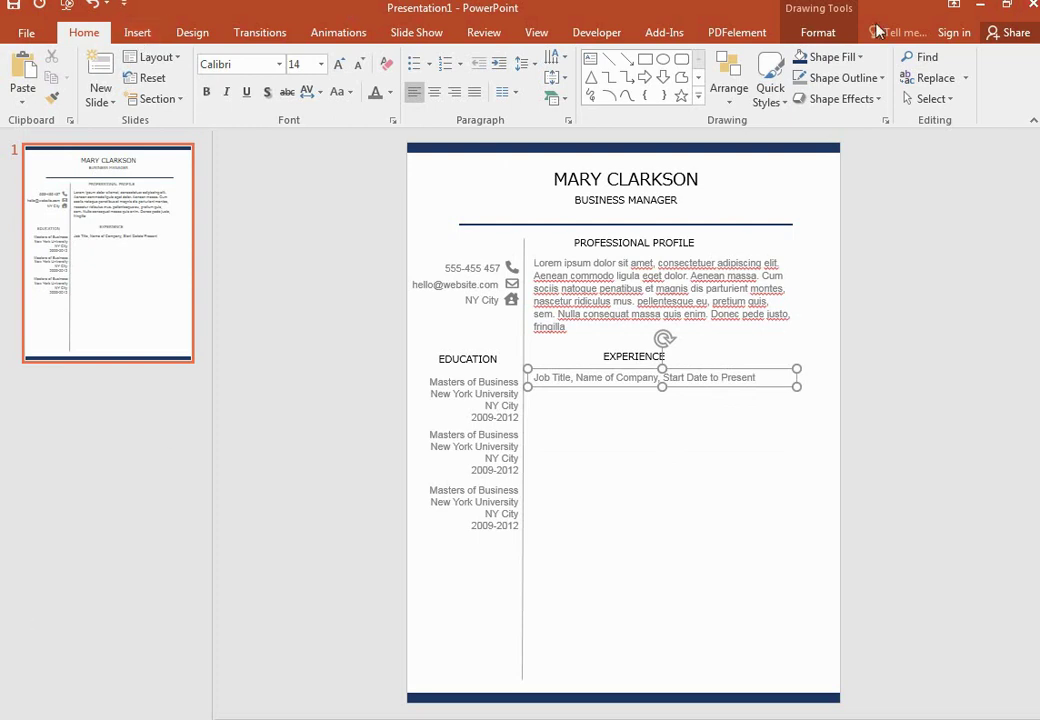
left_click(826, 35)
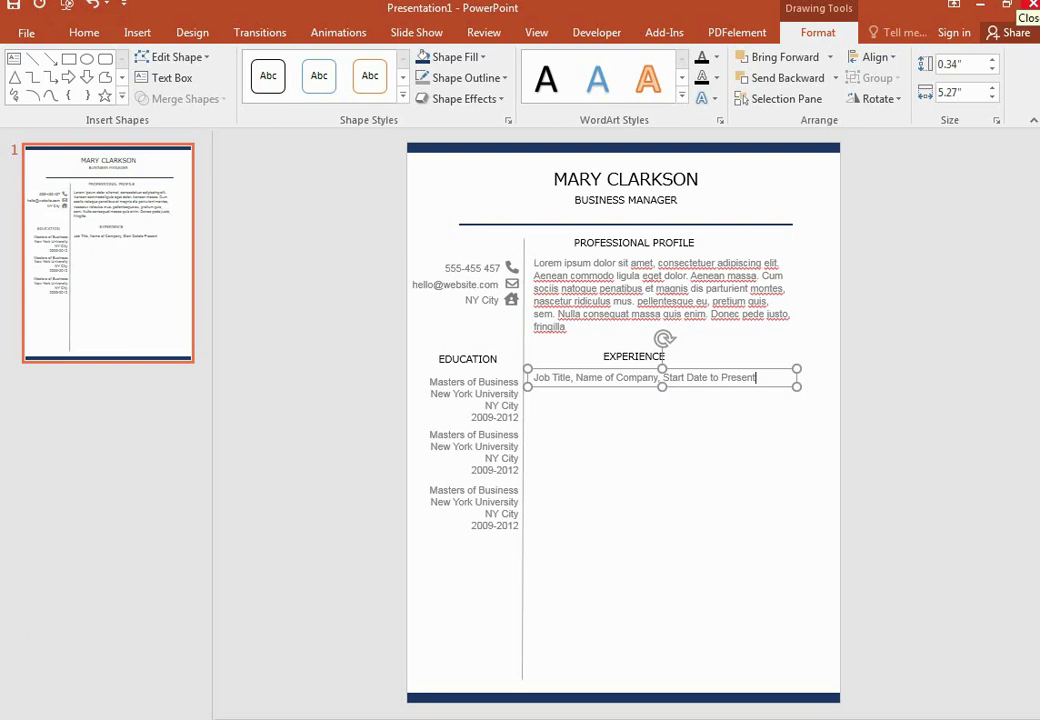
key("Return")
type("Write")
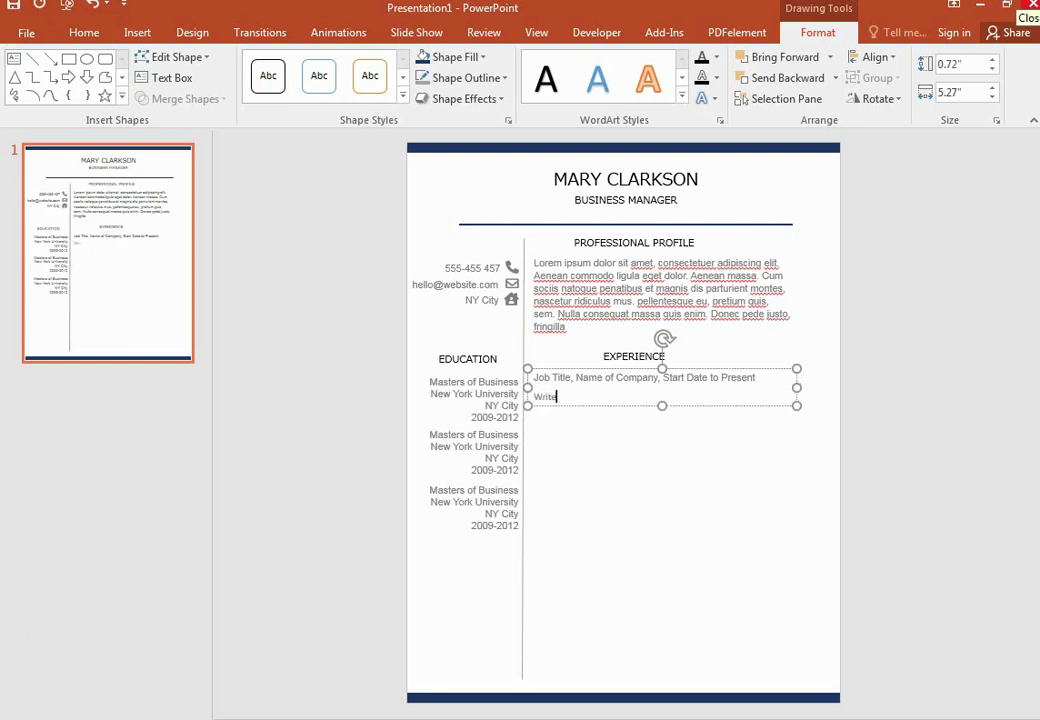
type(" about your")
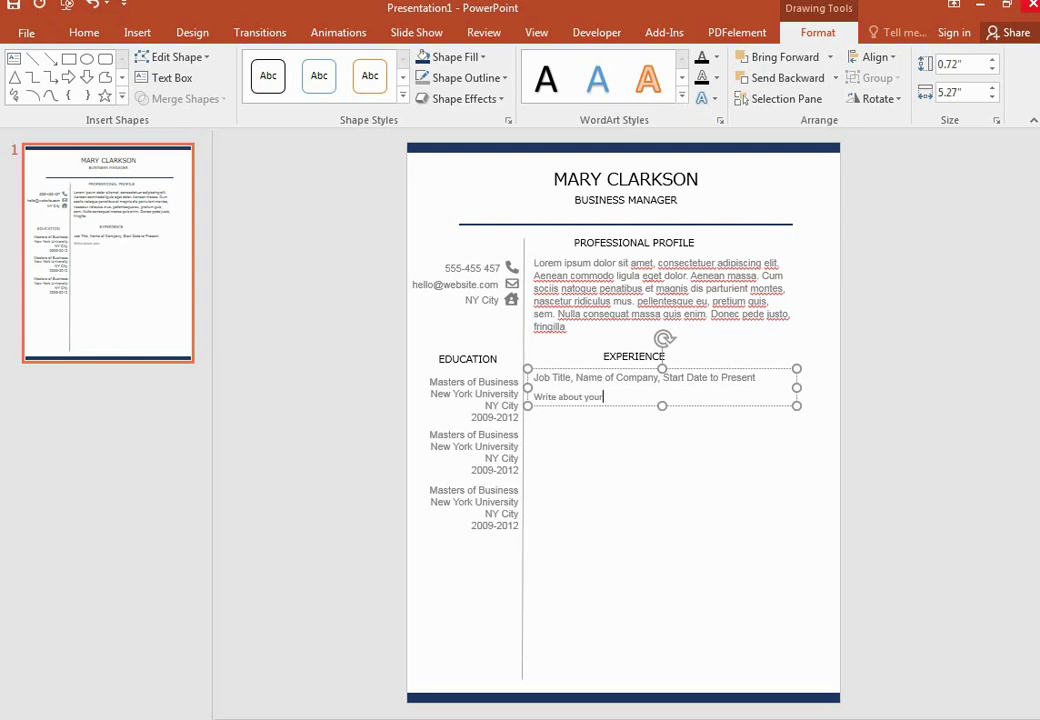
key("BackSpace")
key("BackSpace")
key("BackSpace")
key("BackSpace")
key("BackSpace")
key("BackSpace")
key("BackSpace")
type("Write ab")
type("out your e")
type("xper")
type("rienc")
type("e at")
type(" the job a")
type("nd how the com")
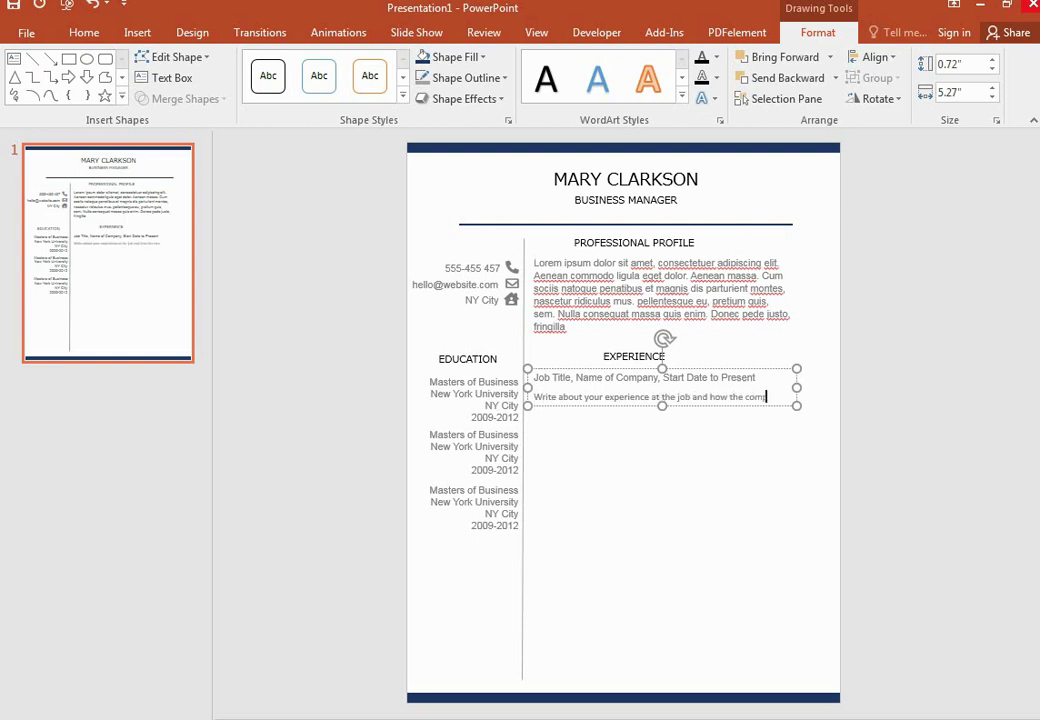
type("pany you are ")
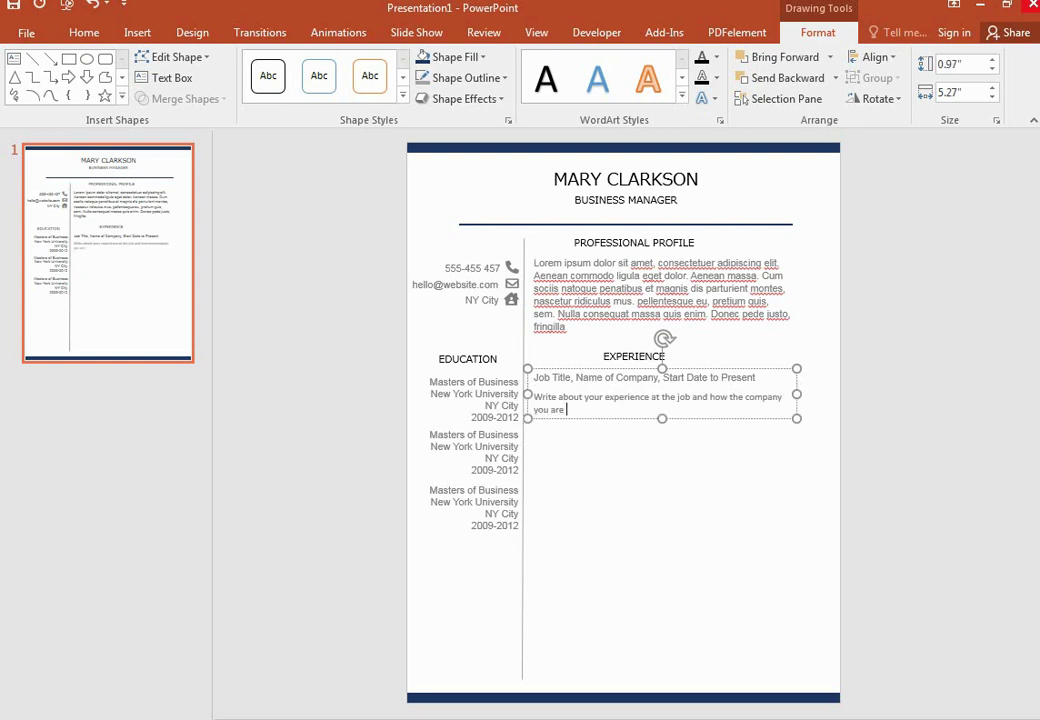
type("ppl")
type("ying for w")
type("ill")
type(" ben")
type("efit")
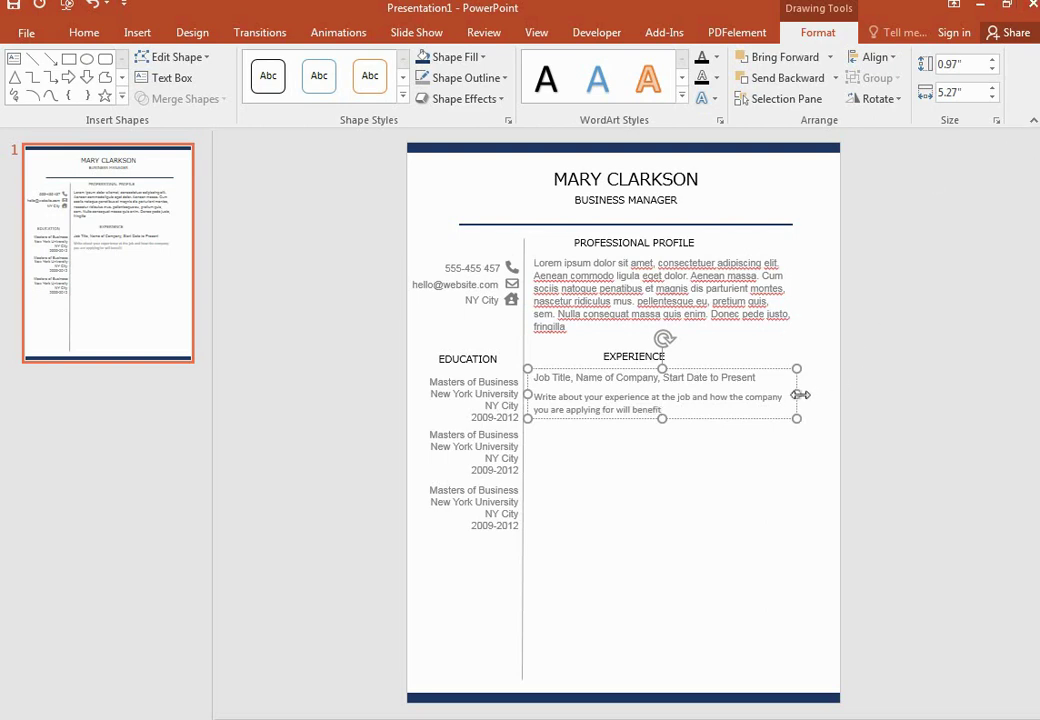
Step: Widen the experience text box to 6.12" and add an empty line after 'benefit'
left_click_drag(796, 394, 840, 395)
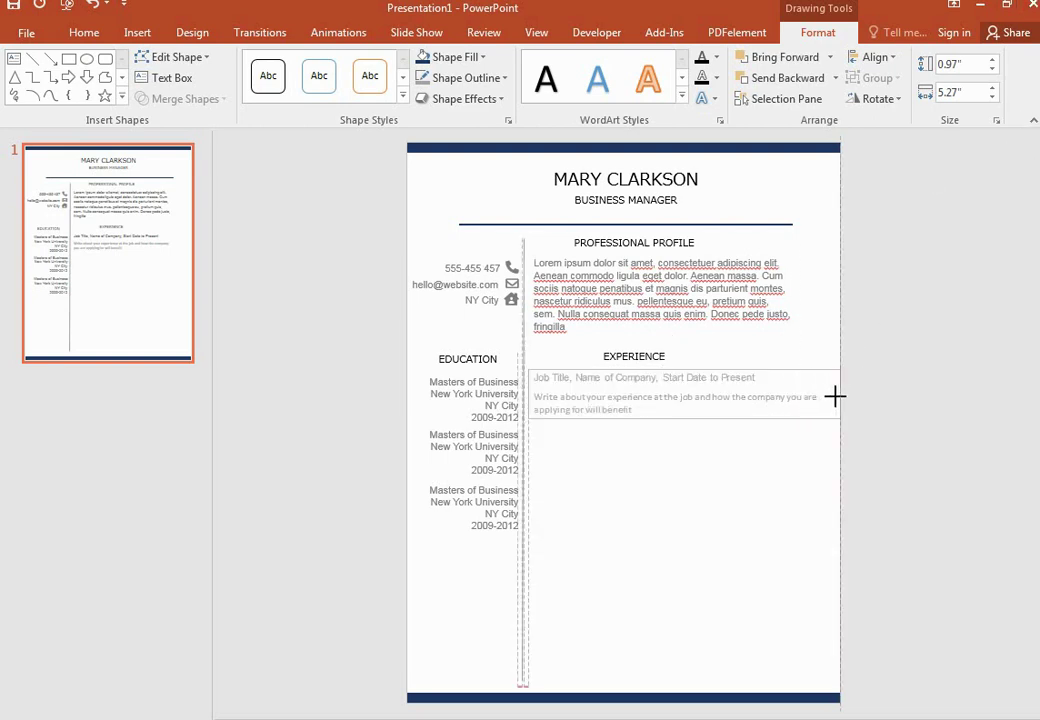
left_click(942, 334)
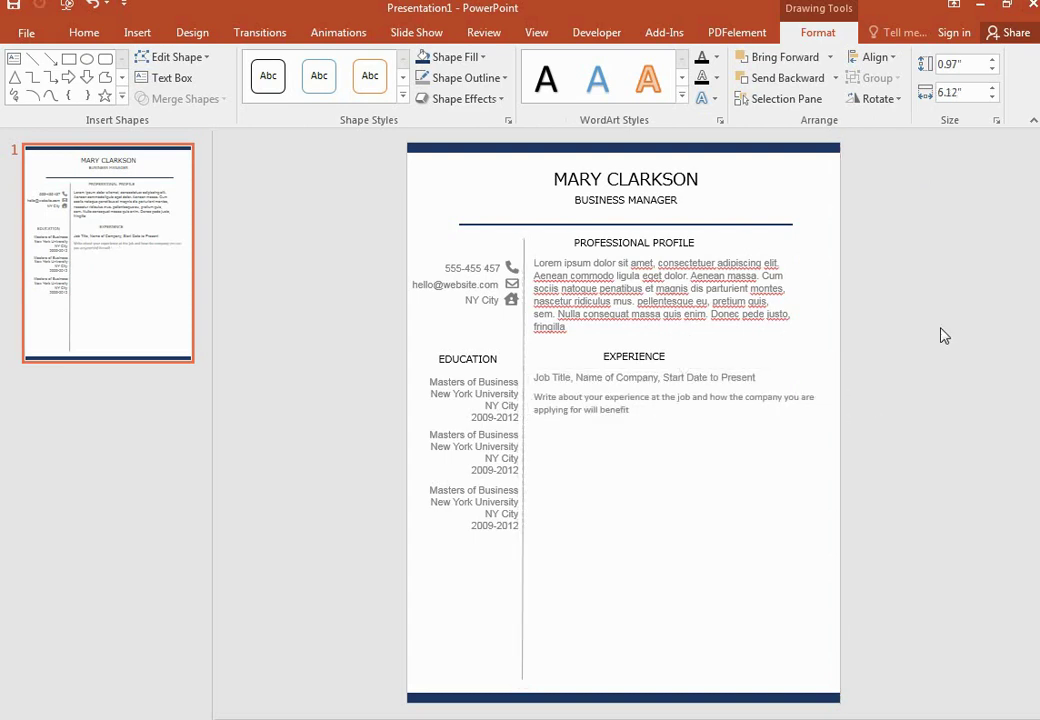
left_click(612, 409)
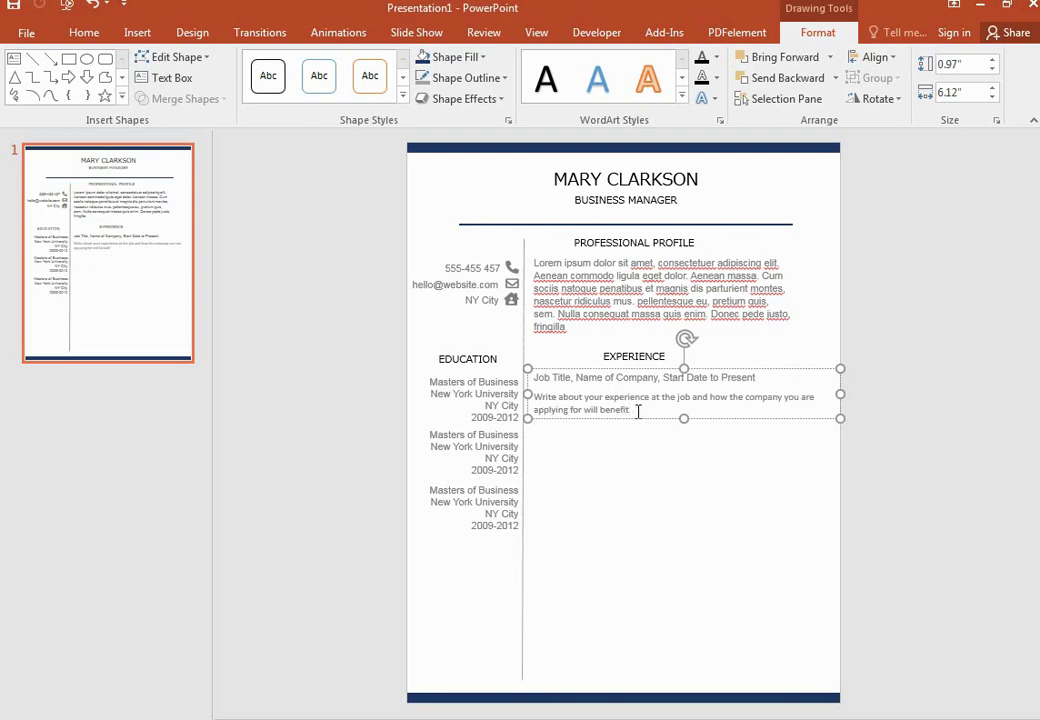
key("Return")
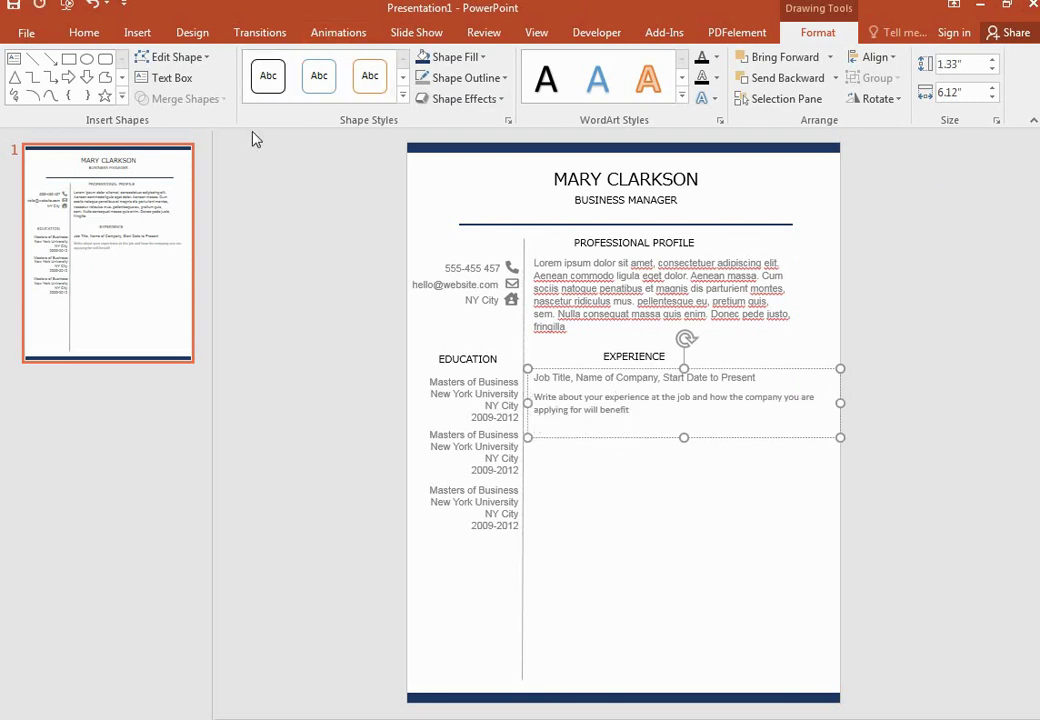
left_click(128, 35)
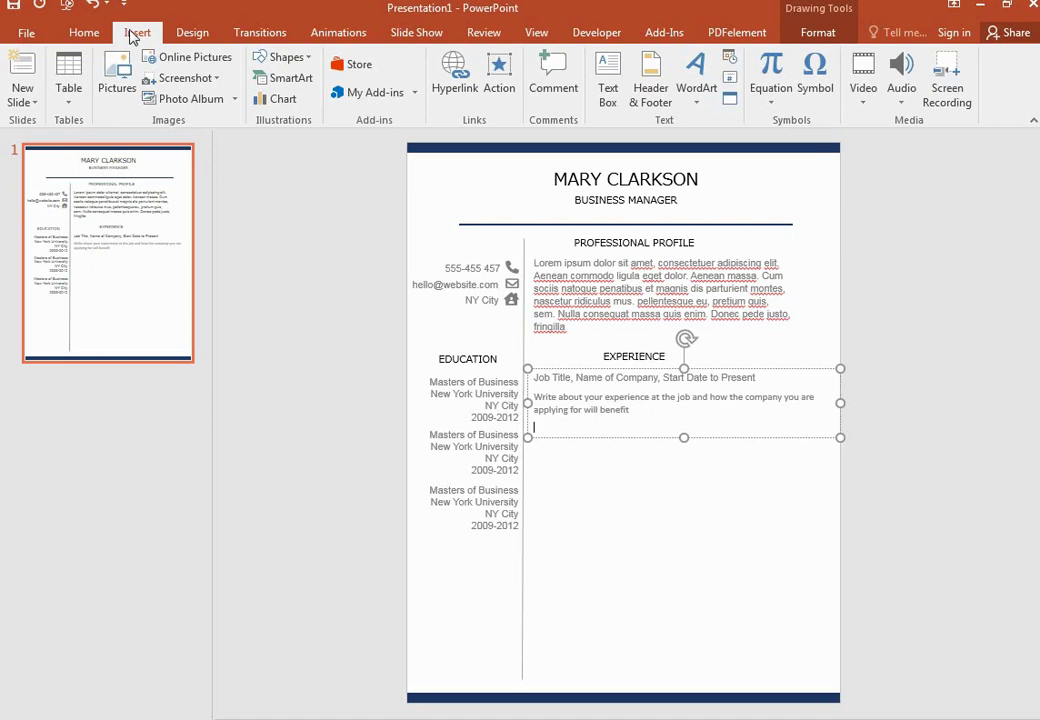
Step: Add three bulleted 'List your duties' lines beneath the experience description
left_click(84, 33)
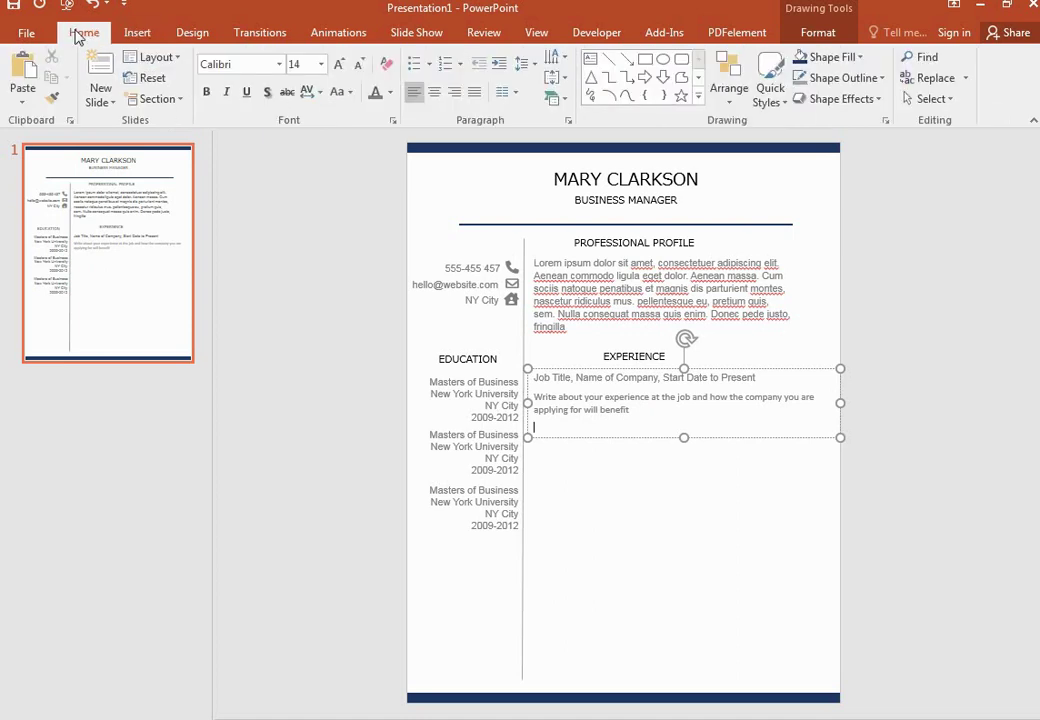
left_click(416, 64)
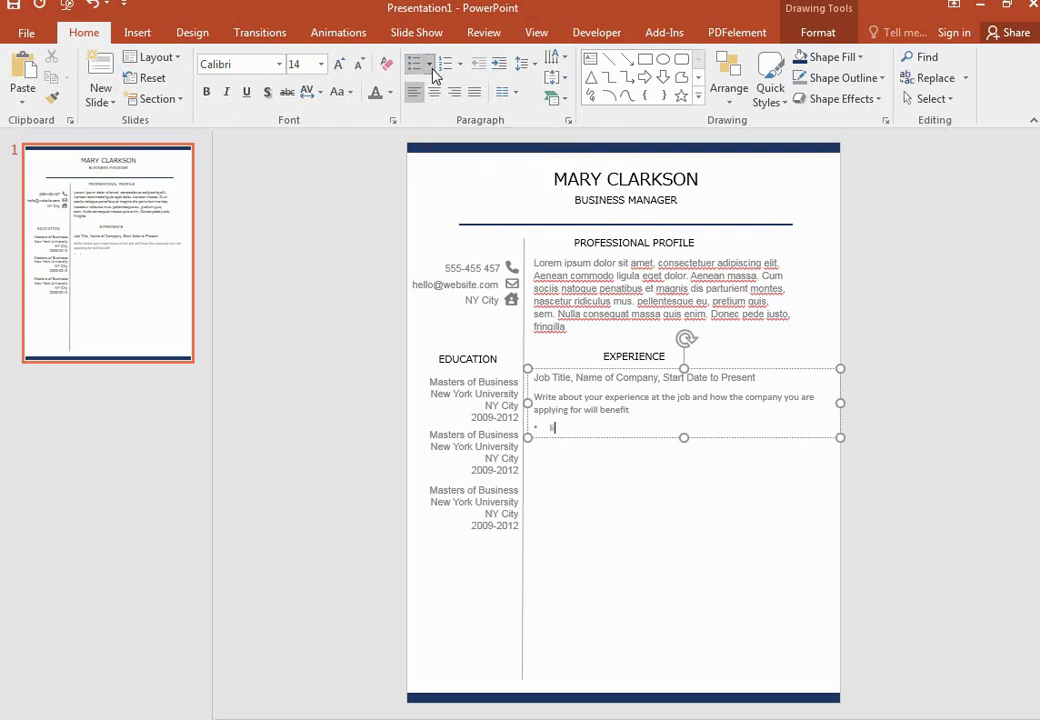
key("BackSpace")
type("ist")
type(" y")
key("BackSpace")
key("BackSpace")
left_click(420, 70)
type("List you")
type("r duties")
key("Return")
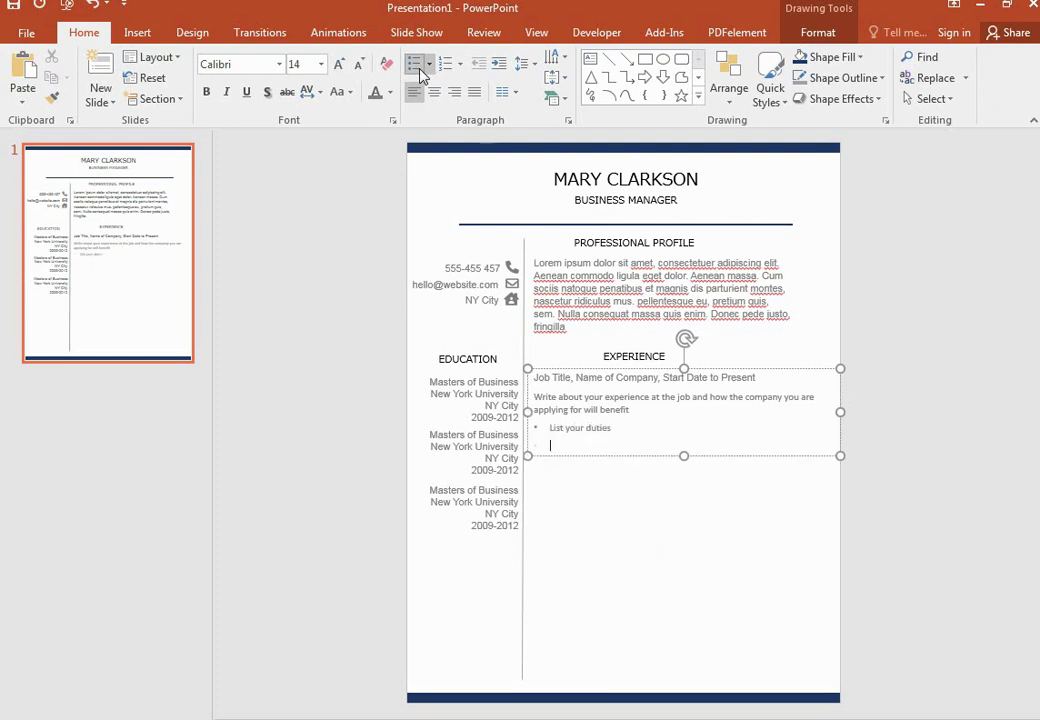
type("List you")
type("r duties")
key("Return")
type("List yo")
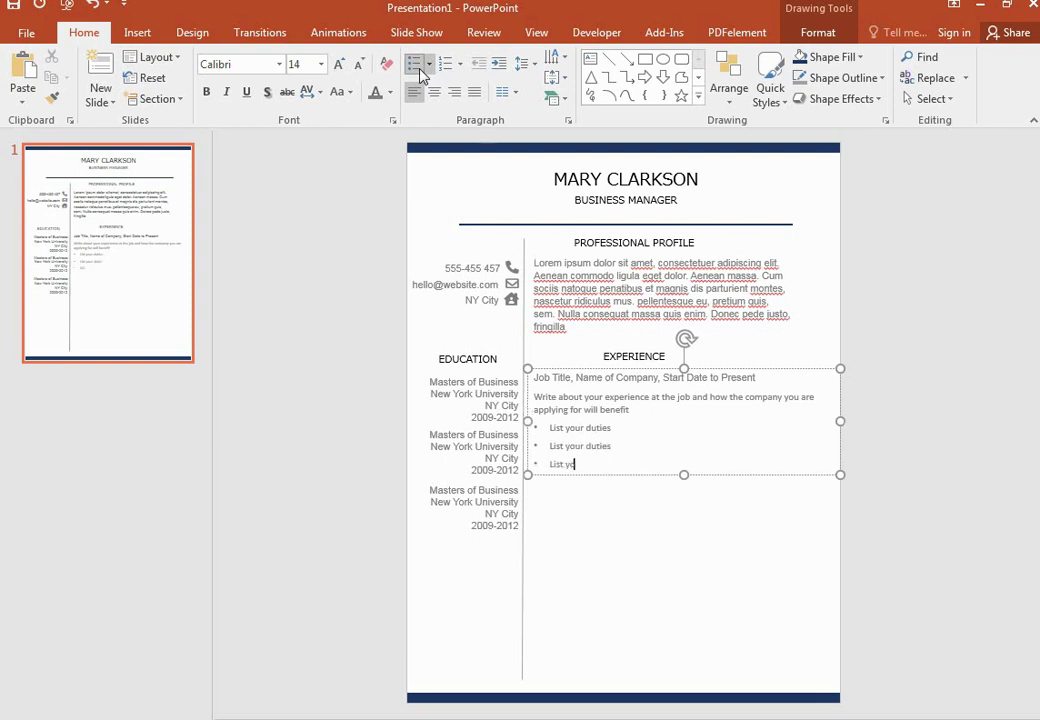
type("ur duties")
Step: Make the 'Job Title, Name of Company' line black in Roboto Light
left_click_drag(759, 378, 534, 378)
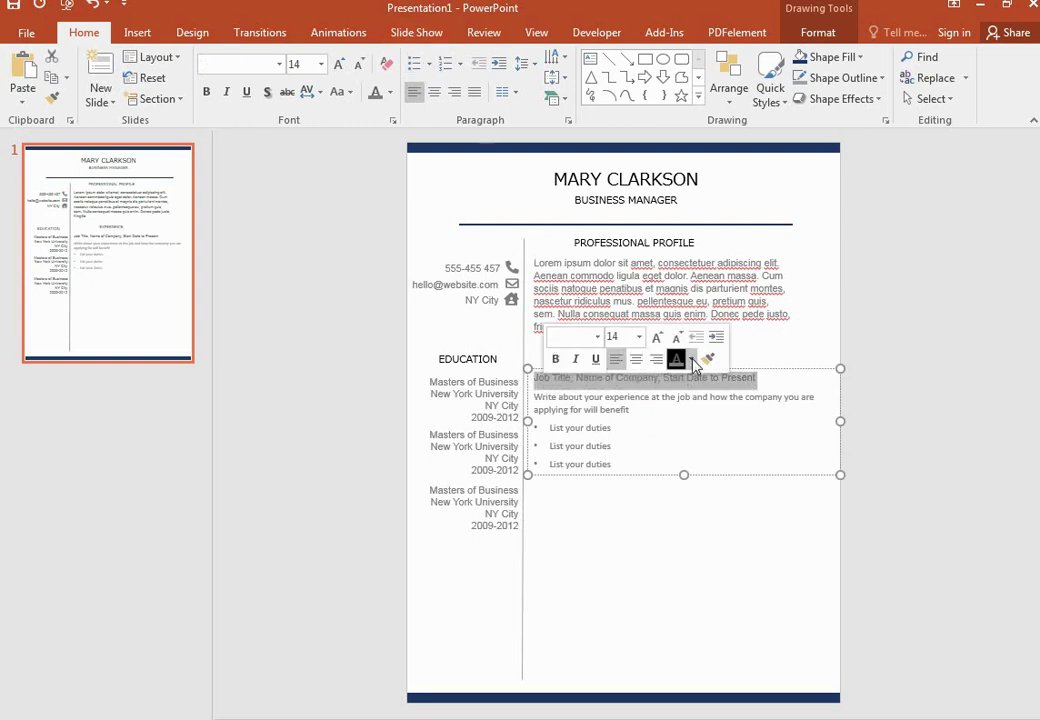
left_click(693, 361)
left_click(691, 400)
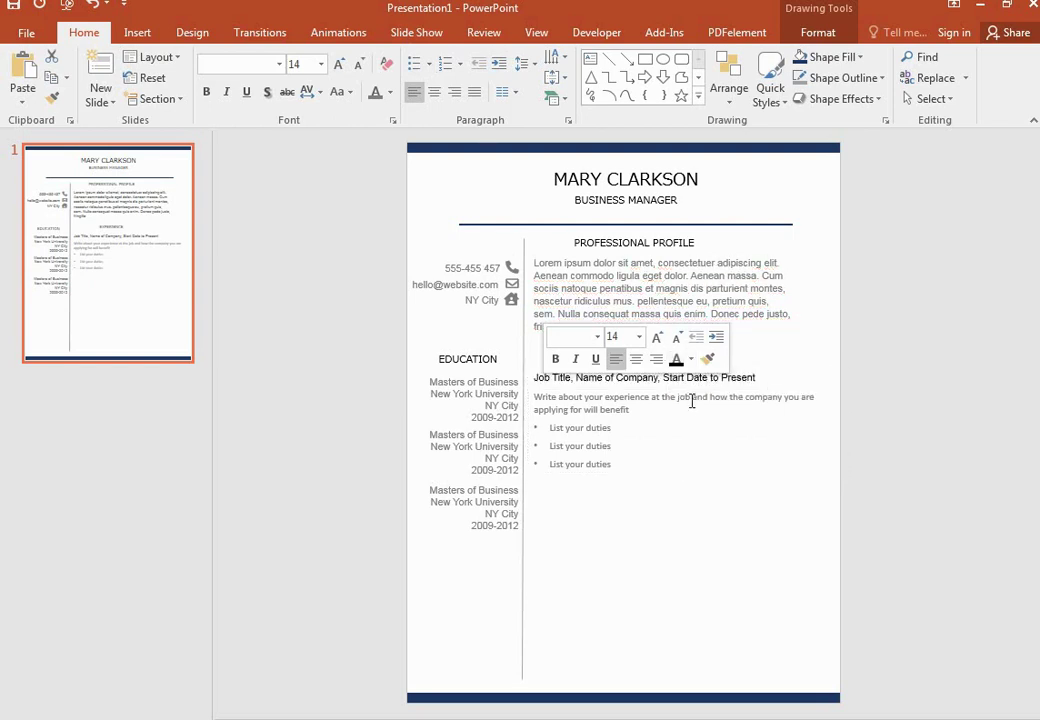
left_click(574, 339)
type("Roboto l")
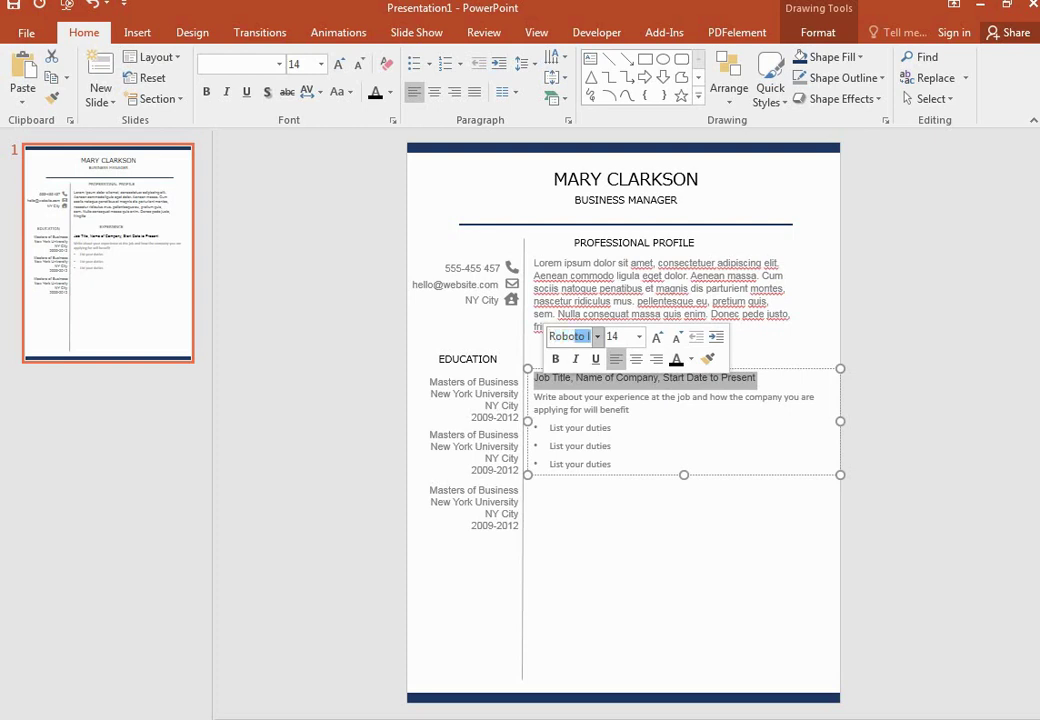
key("Return")
left_click(786, 412)
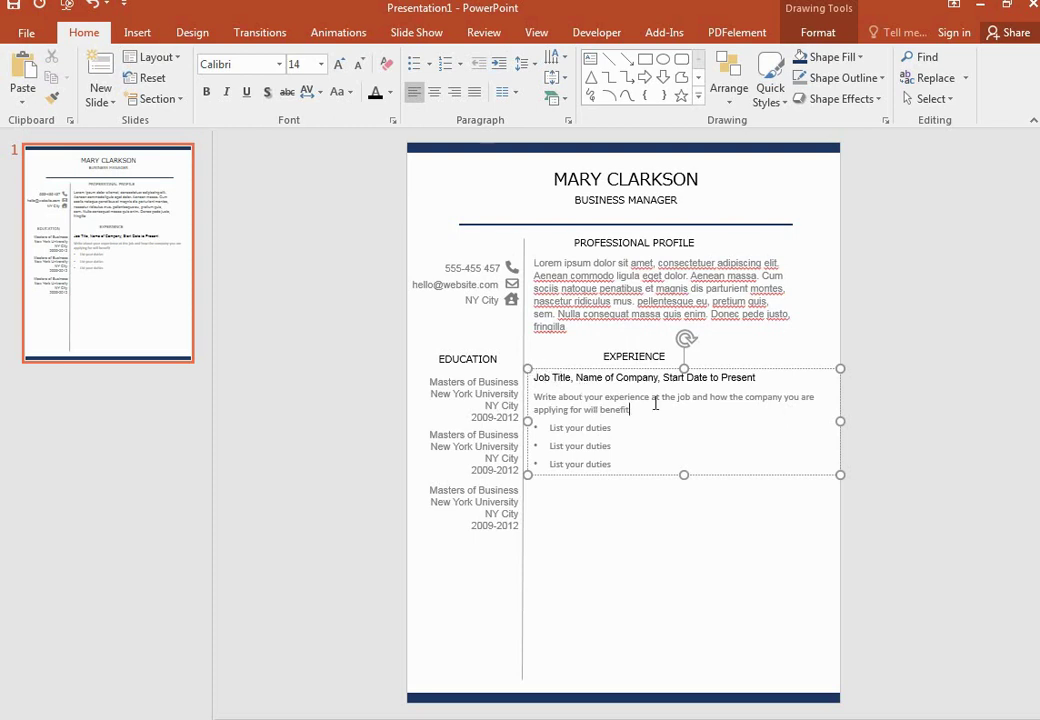
left_click(775, 377)
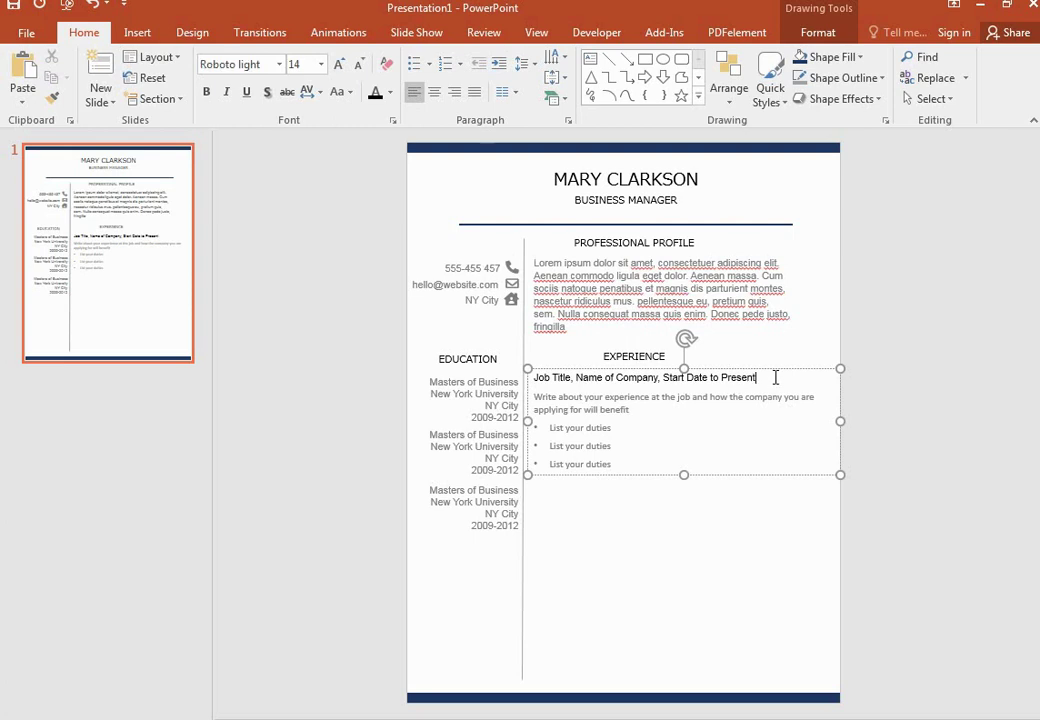
Step: Give the job title line 1.0 line spacing
left_click(537, 64)
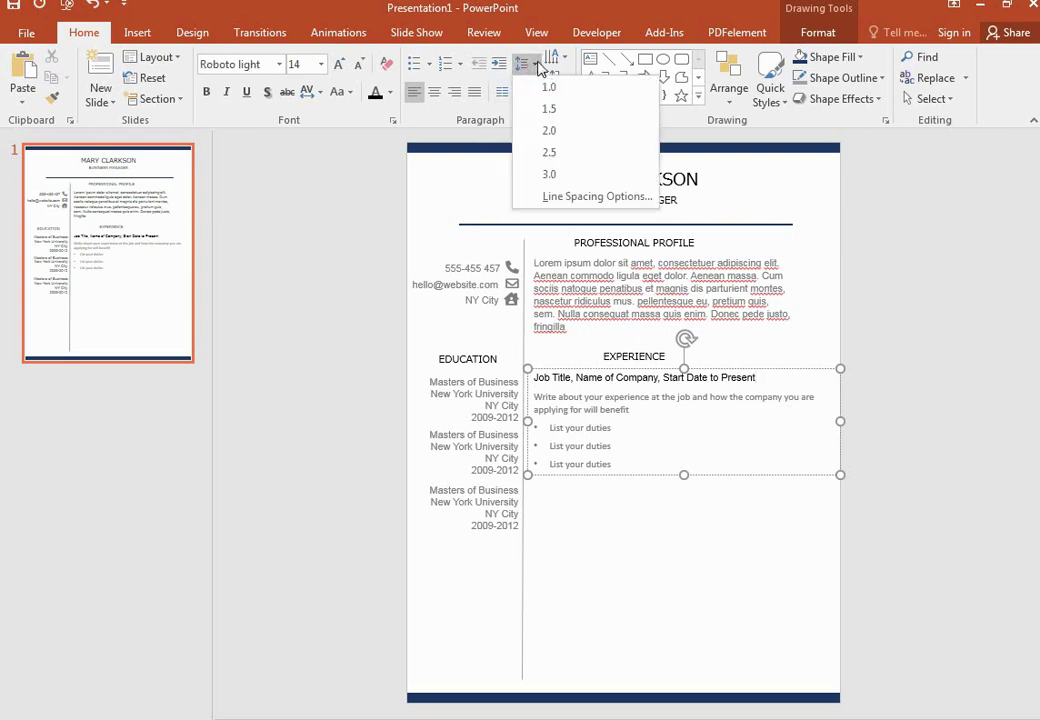
left_click(549, 87)
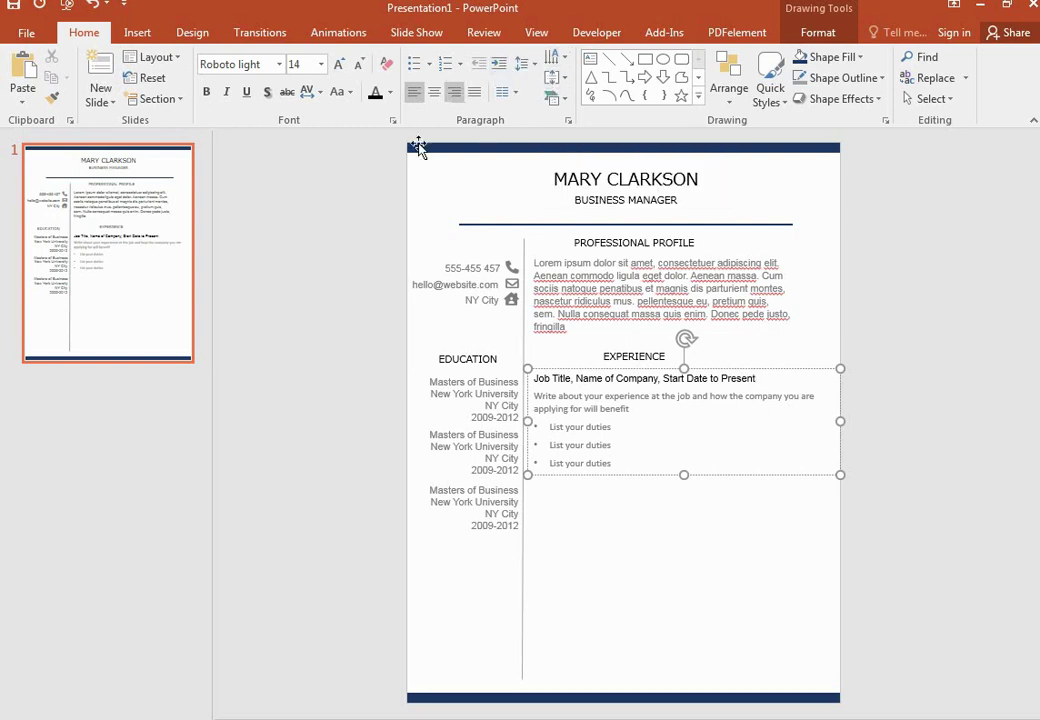
left_click(735, 553)
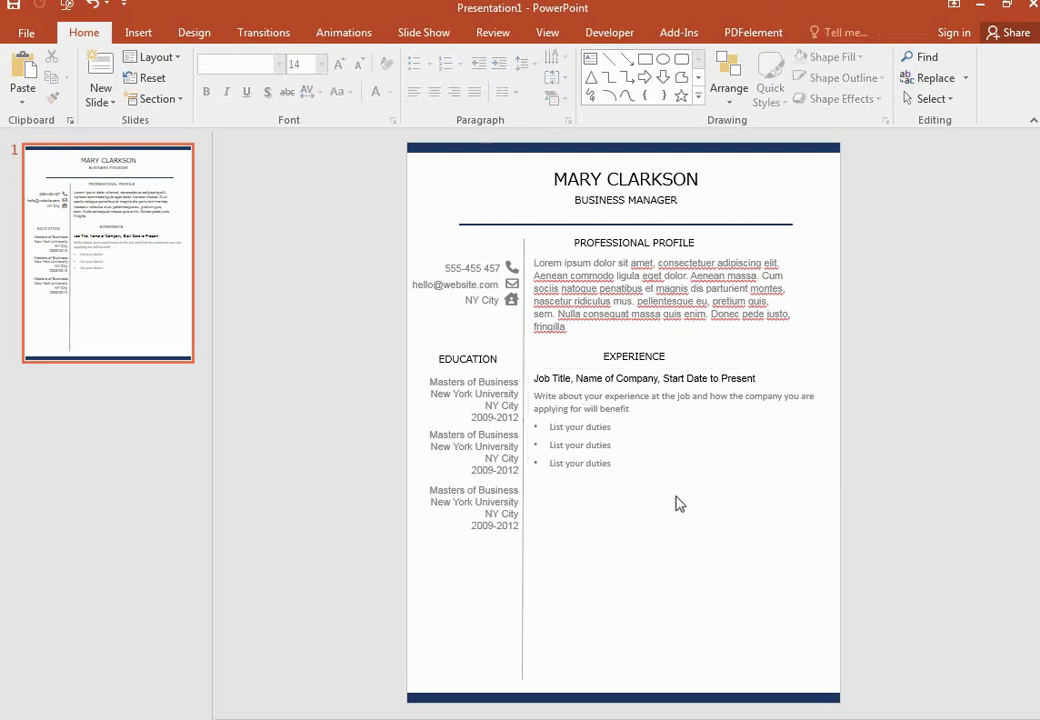
left_click(640, 379)
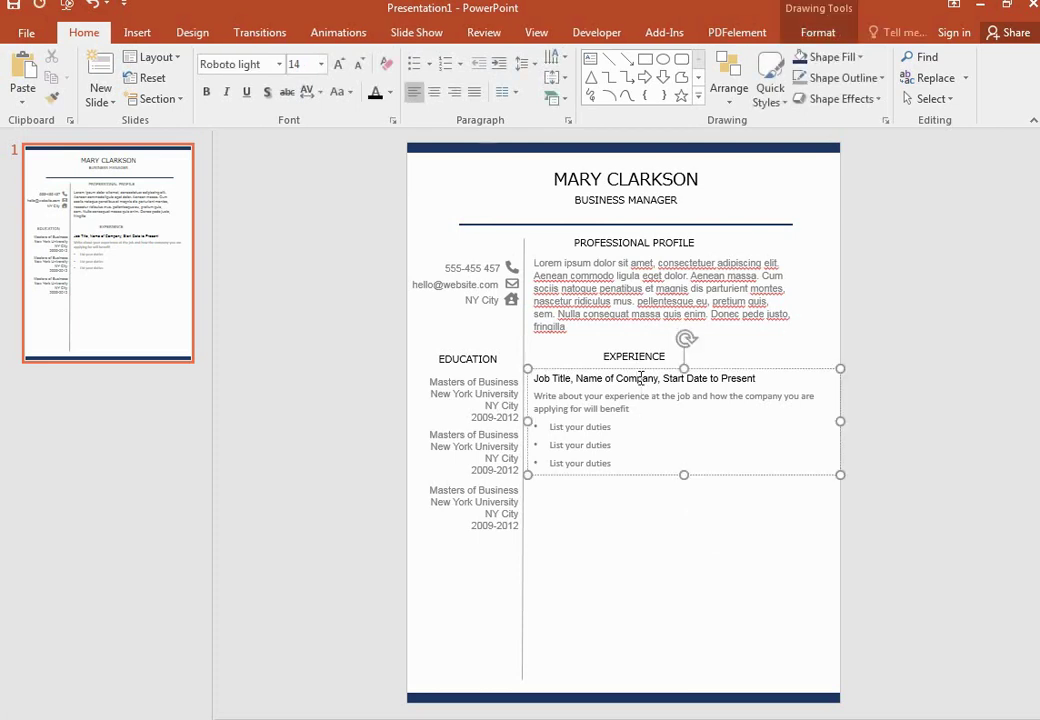
Step: Apply Roboto Light to the description line and the three 'List your duties' bullets
left_click_drag(622, 463, 540, 398)
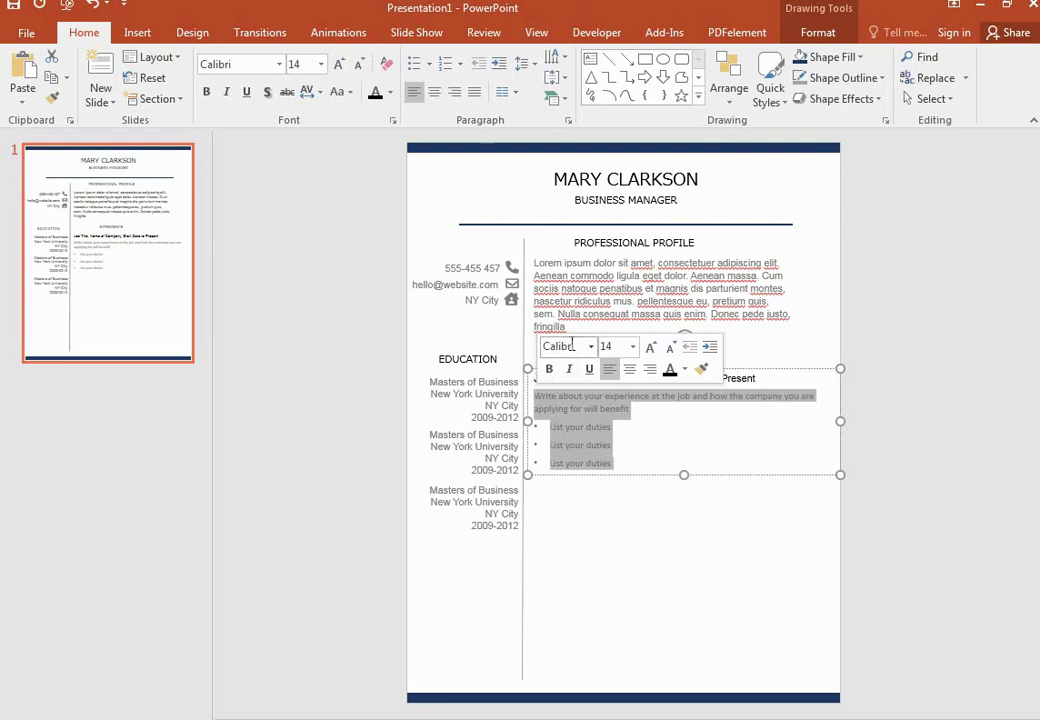
left_click(570, 346)
type("R")
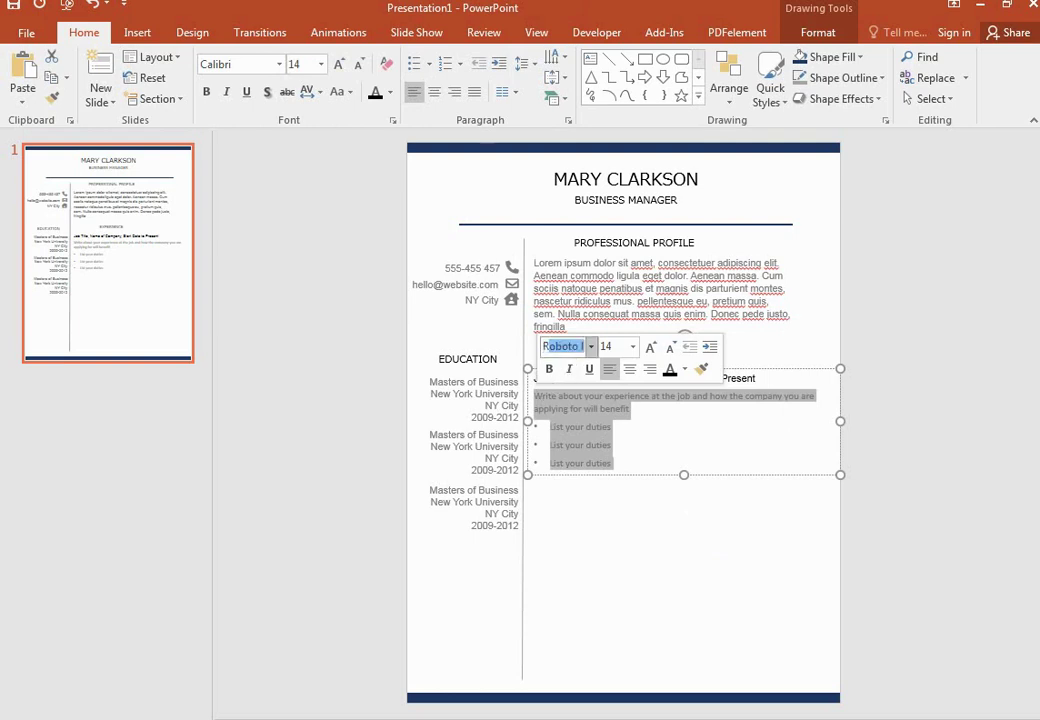
type("ob")
key("Return")
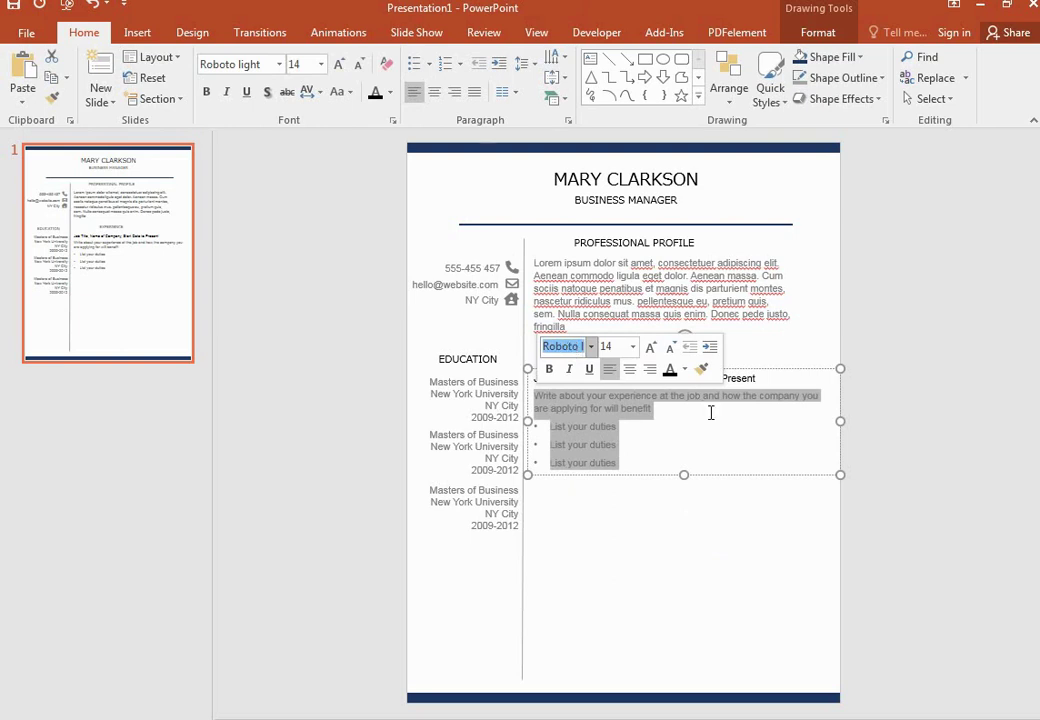
left_click(733, 441)
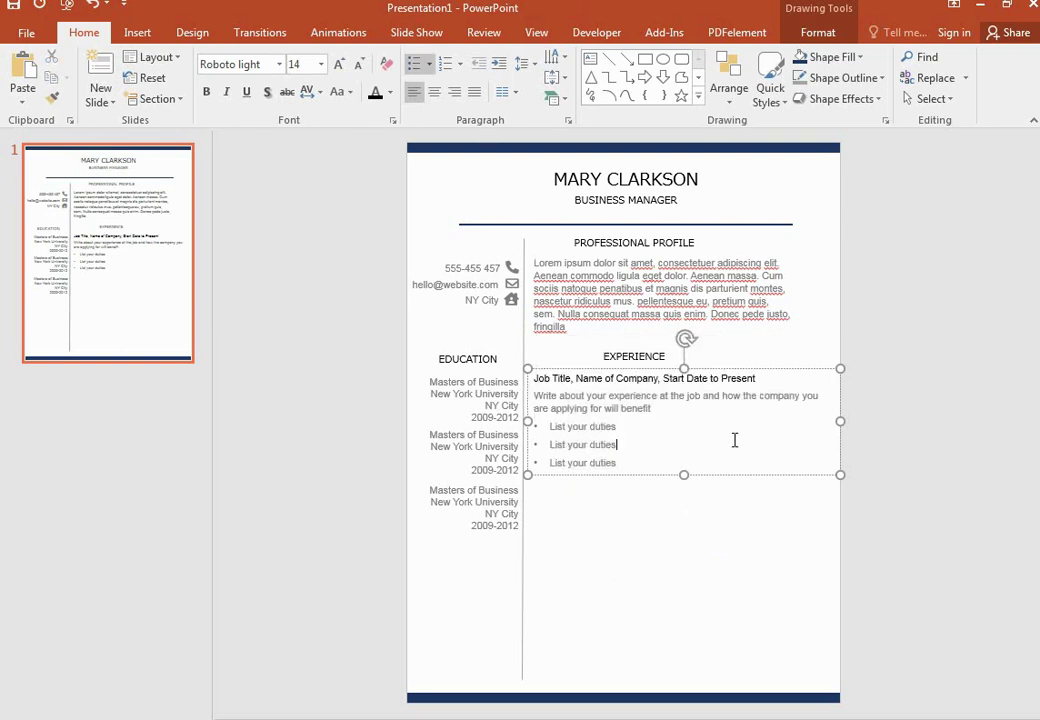
left_click(726, 530)
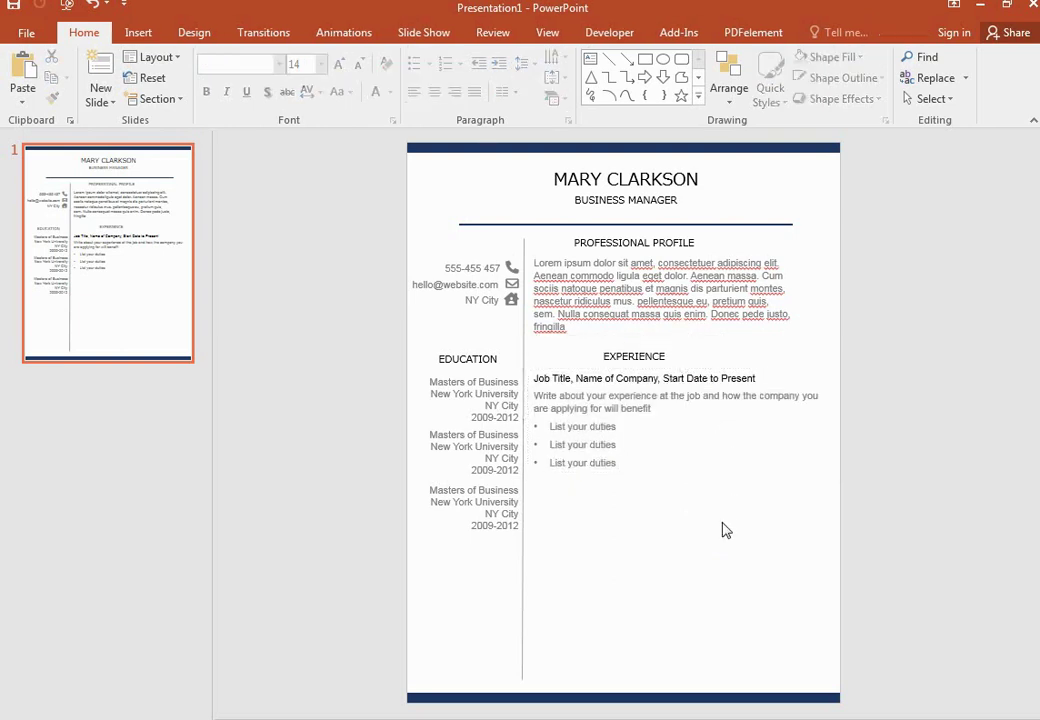
left_click(620, 380)
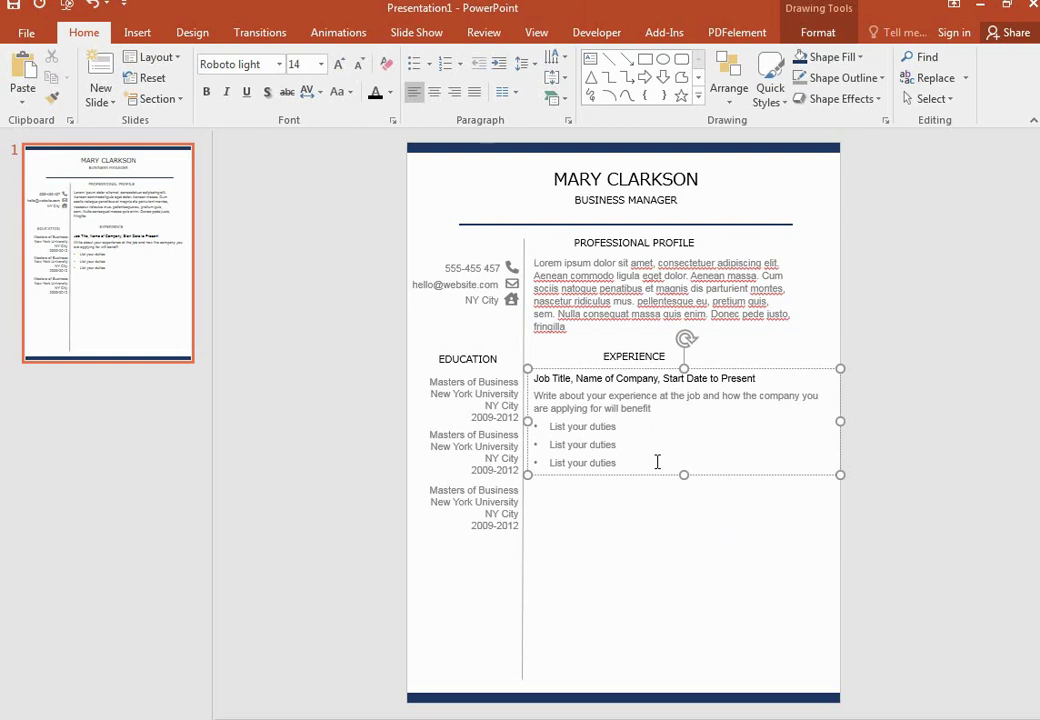
Step: Copy the experience job entry and place the duplicate directly below the first under EXPERIENCE
mouse_move(632, 475)
left_mouse_down()
mouse_move(636, 593)
mouse_move(641, 583)
mouse_move(630, 688)
left_mouse_up()
left_click(928, 471)
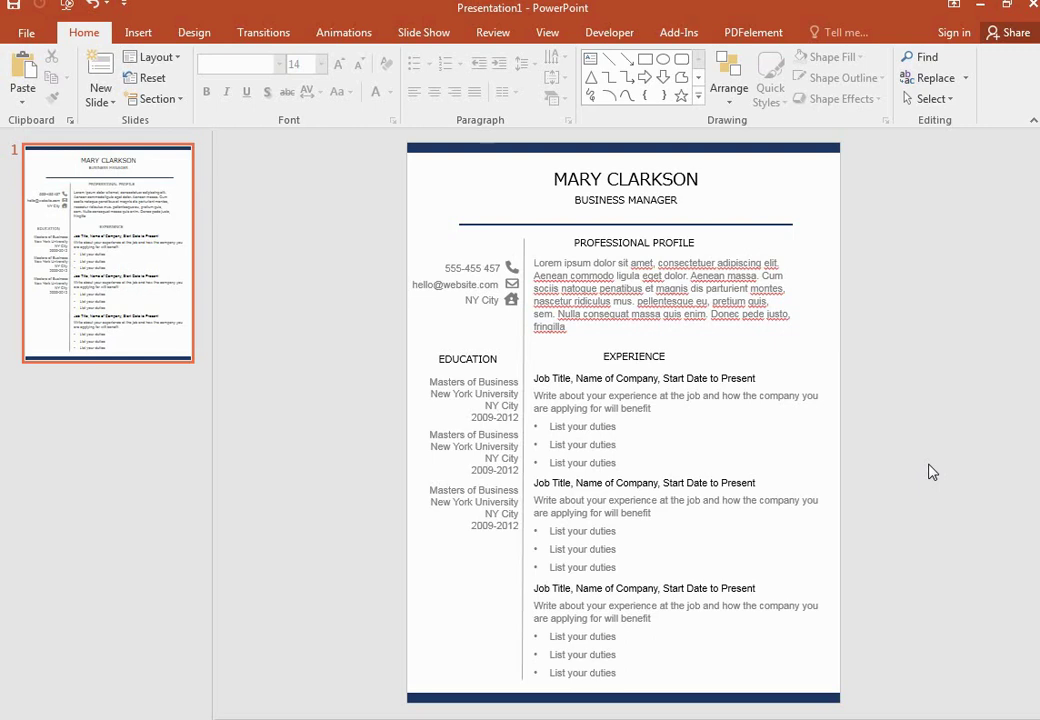
Step: Copy the EDUCATION heading below the last degree and retitle the copy PROFESSIONAL SKILLS
left_click(470, 359)
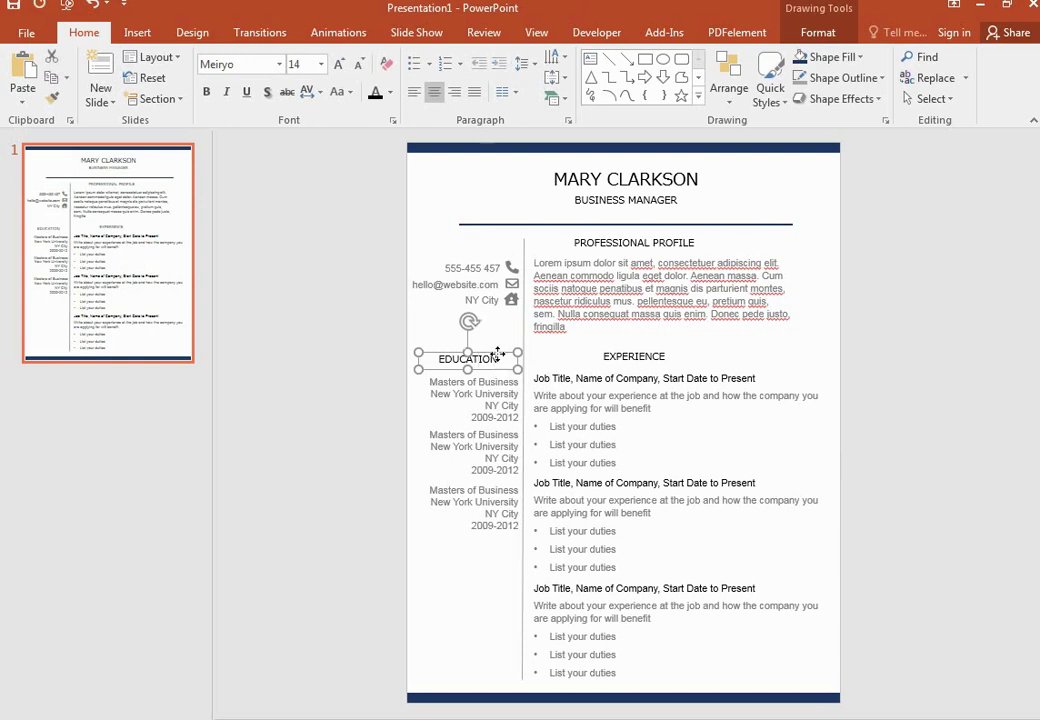
left_click_drag(497, 369, 494, 563)
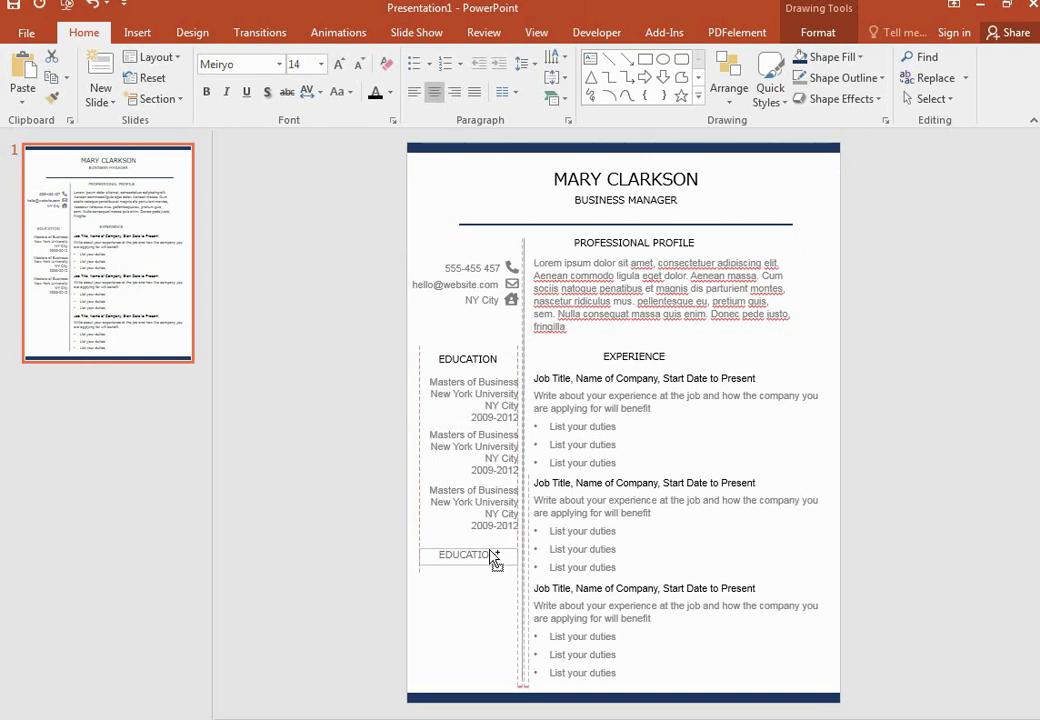
left_click_drag(494, 563, 478, 560)
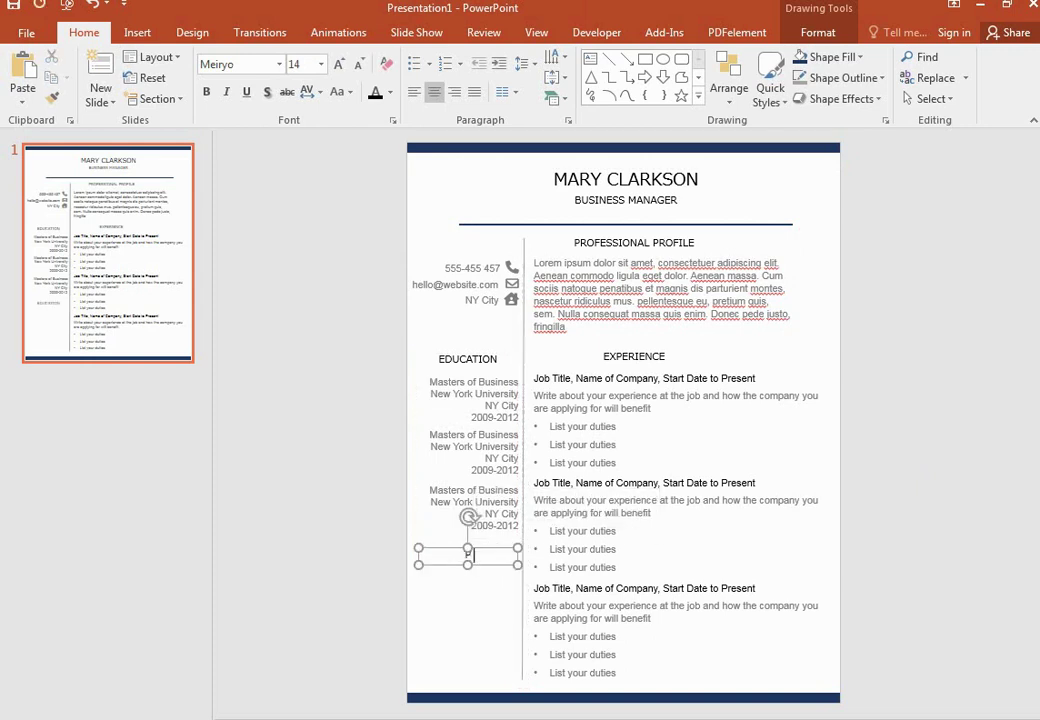
type("PROFESSIONAL")
type(" SKILLS")
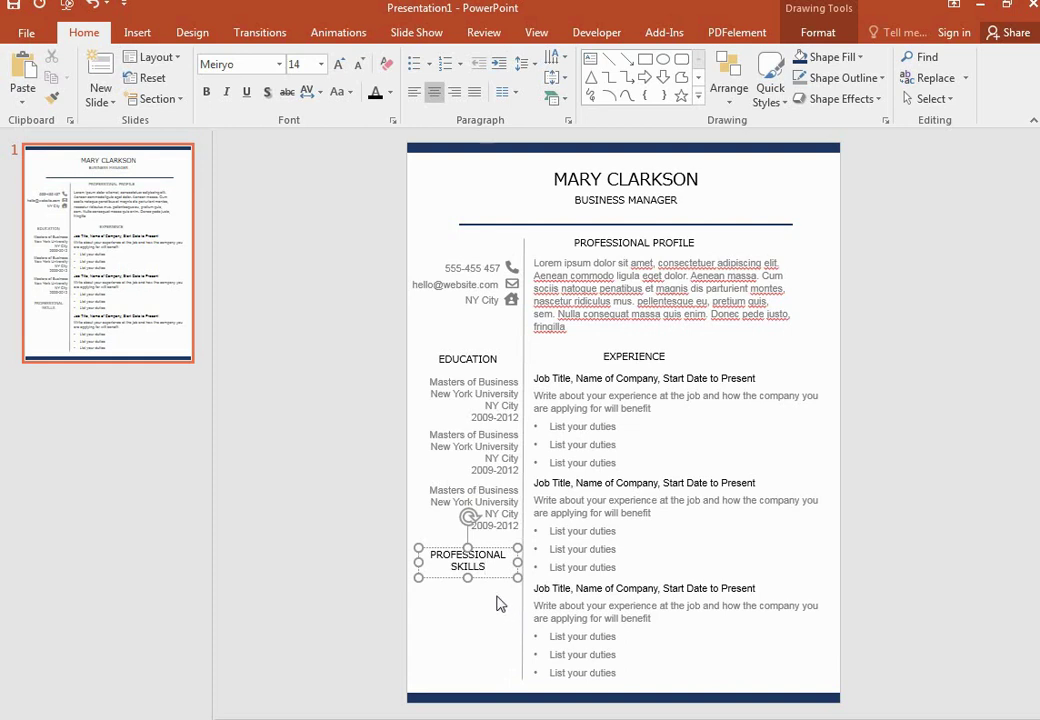
left_click(490, 491)
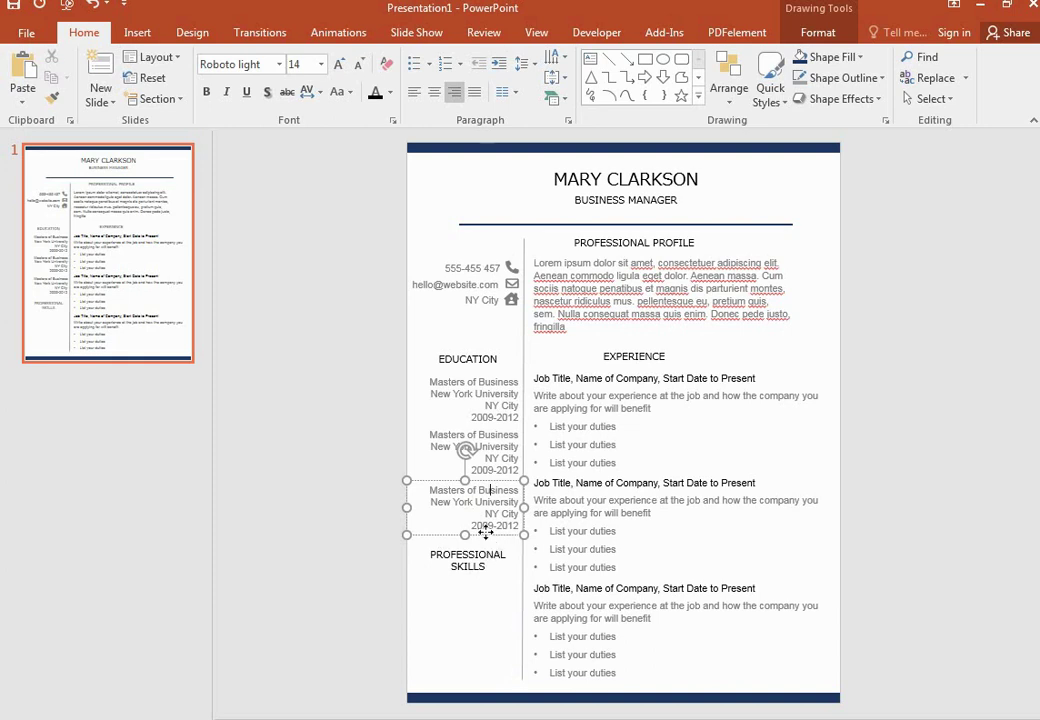
Step: Copy a degree entry below PROFESSIONAL SKILLS and type Team Work, Creativity, Leadership, Networking on separate lines
mouse_move(483, 540)
left_mouse_down()
mouse_move(495, 647)
mouse_move(432, 591)
left_mouse_up()
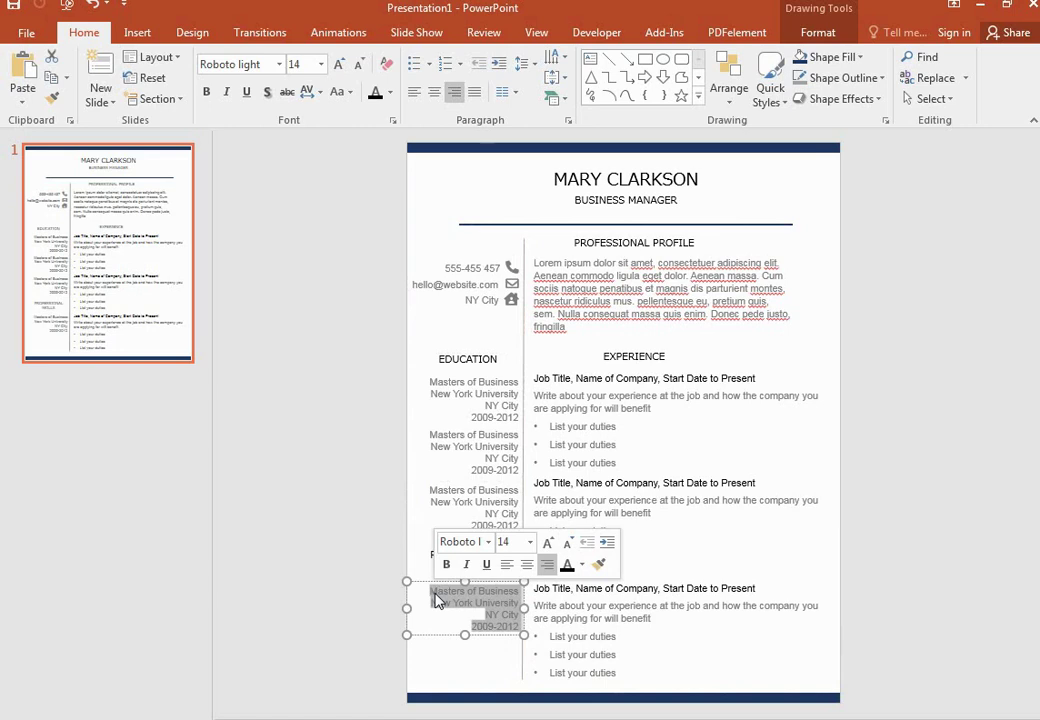
type("tEAM")
key("BackSpace")
key("BackSpace")
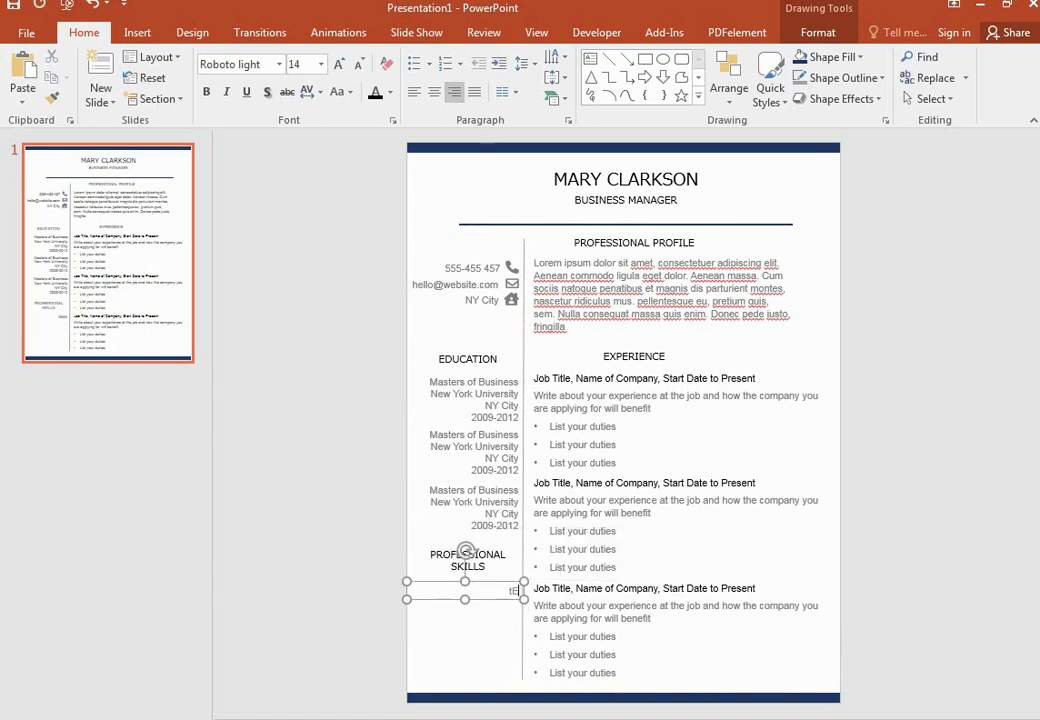
type("Team")
type(" Work")
key("Return")
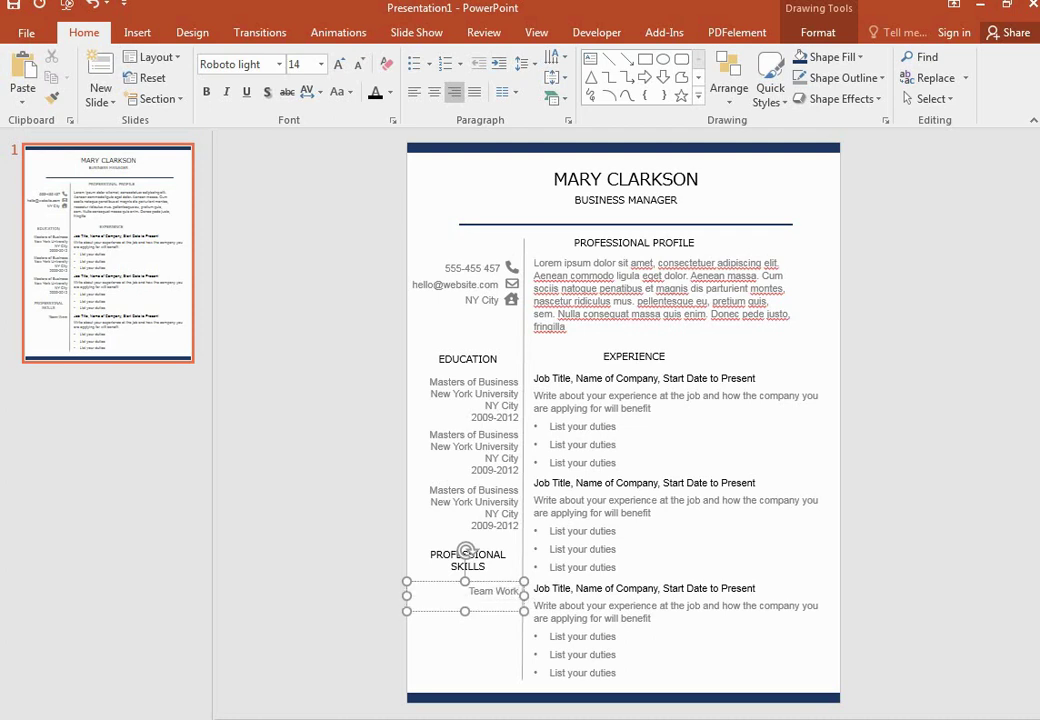
type("Creati")
type("vity")
key("Return")
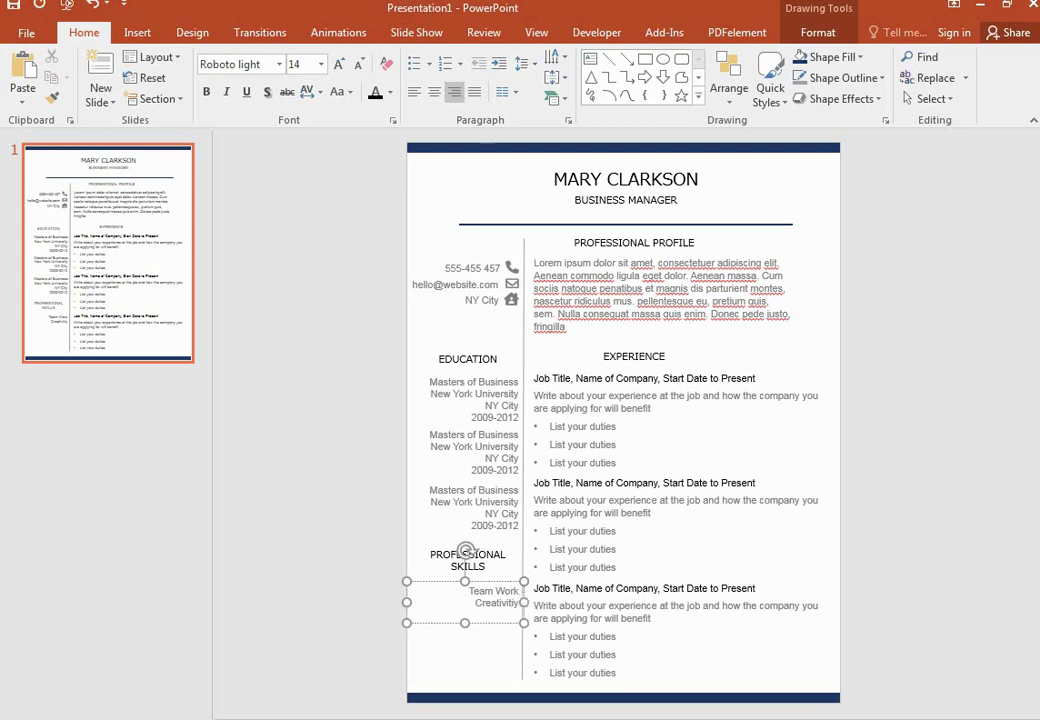
type("Lead")
type("ership")
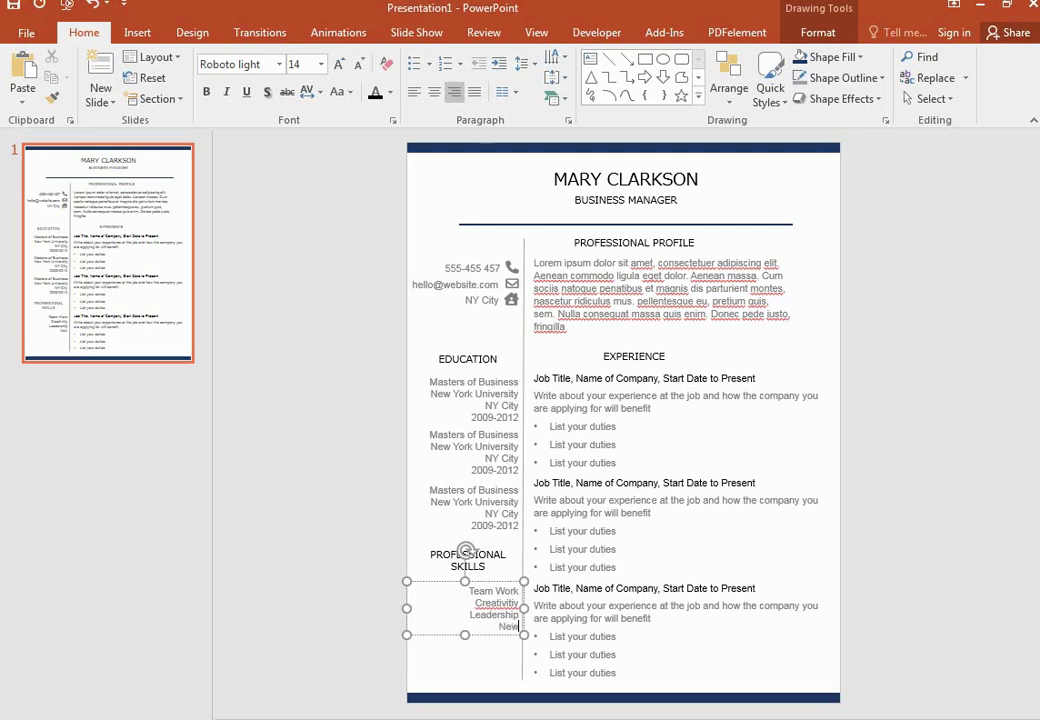
type(" Networking")
Step: Correct the spelling of Creativity from the spelling suggestions and reselect the skills list
right_click(499, 610)
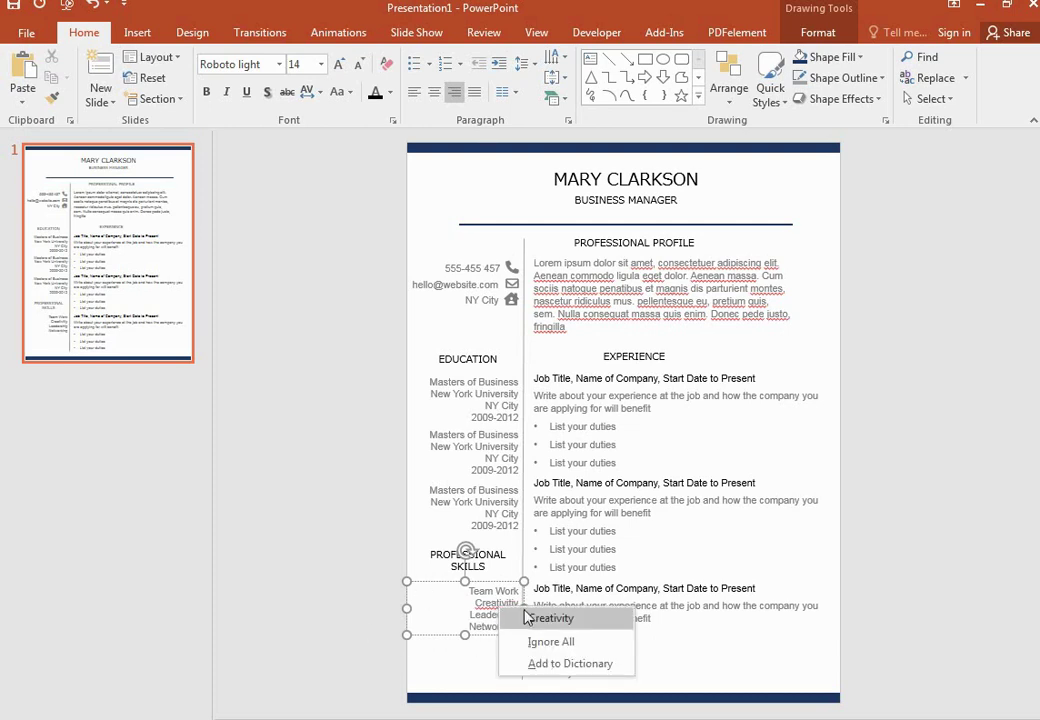
left_click(535, 618)
left_click(464, 642)
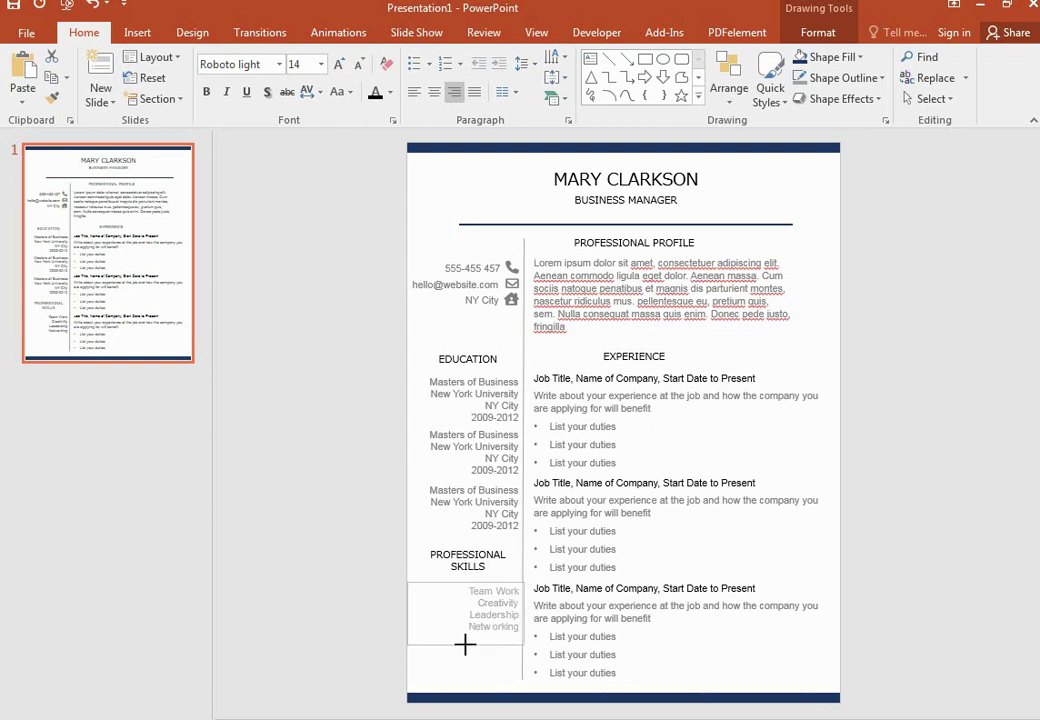
left_click(470, 628)
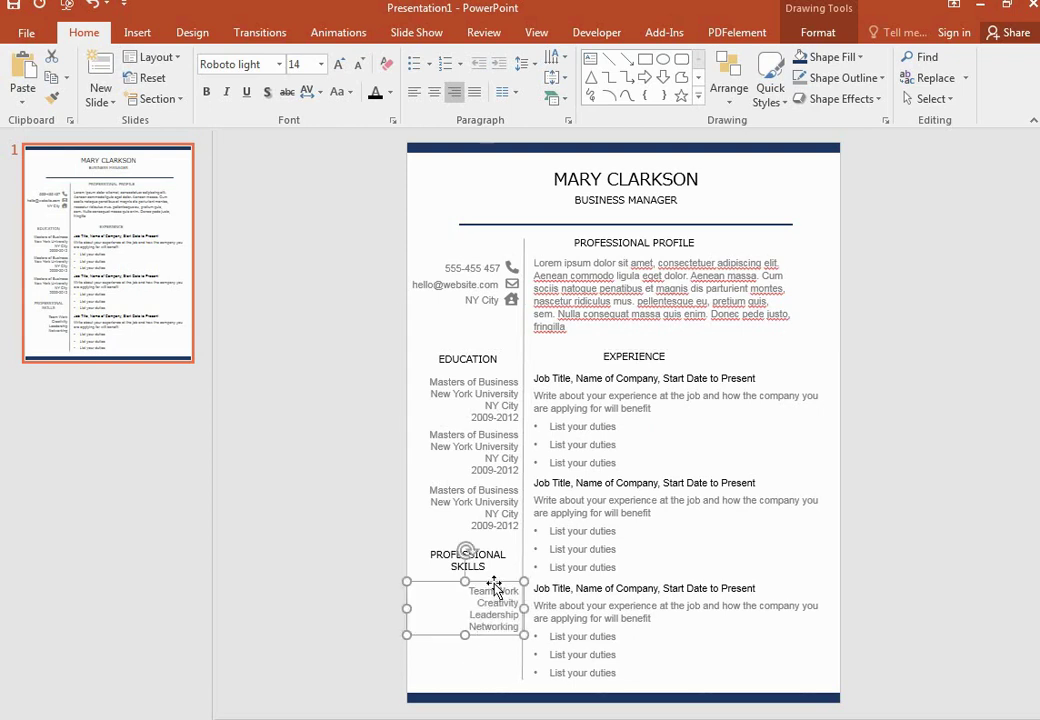
Step: Nudge the skills list slightly to the left
left_click(968, 576)
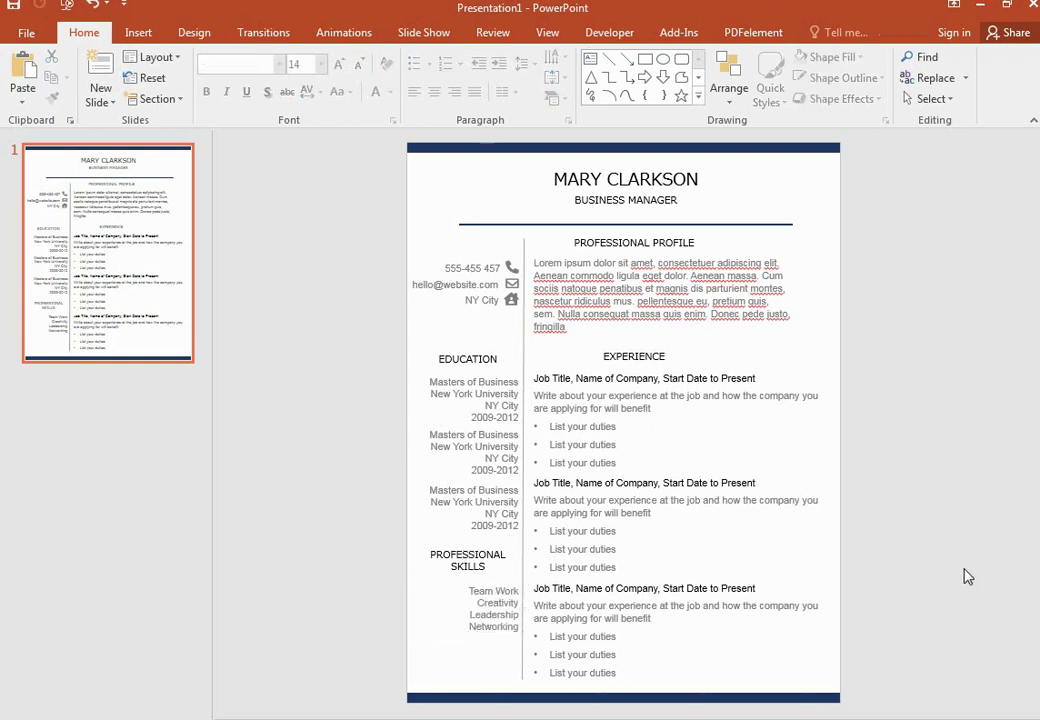
left_click(497, 605)
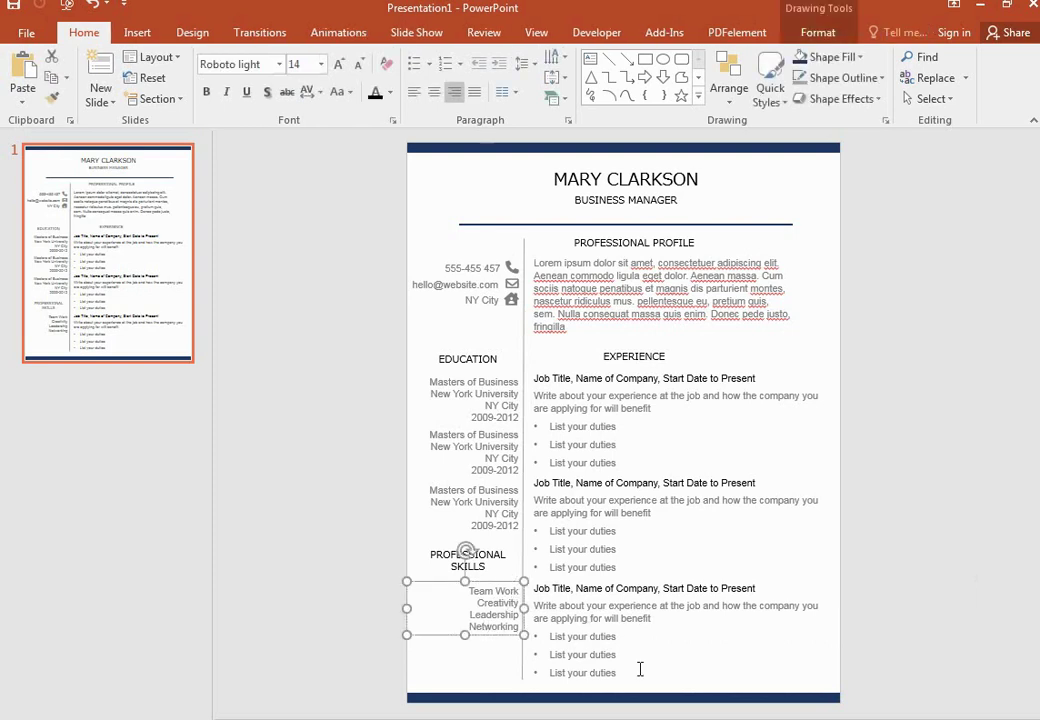
key("ctrl+Left")
key("ctrl+Left")
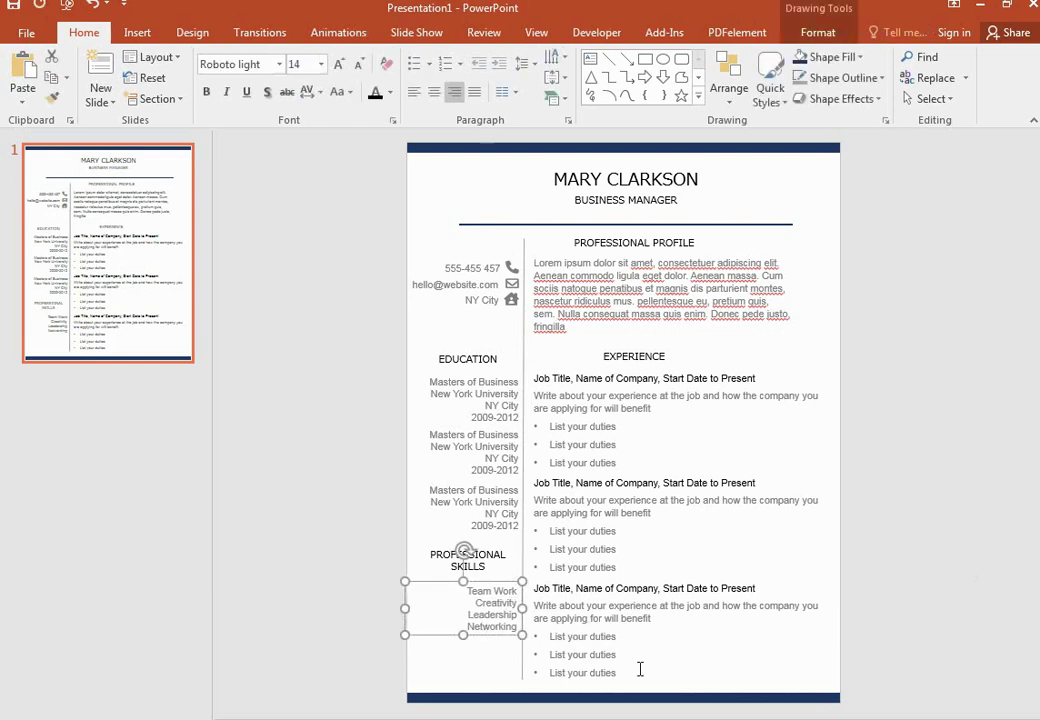
left_click(909, 473)
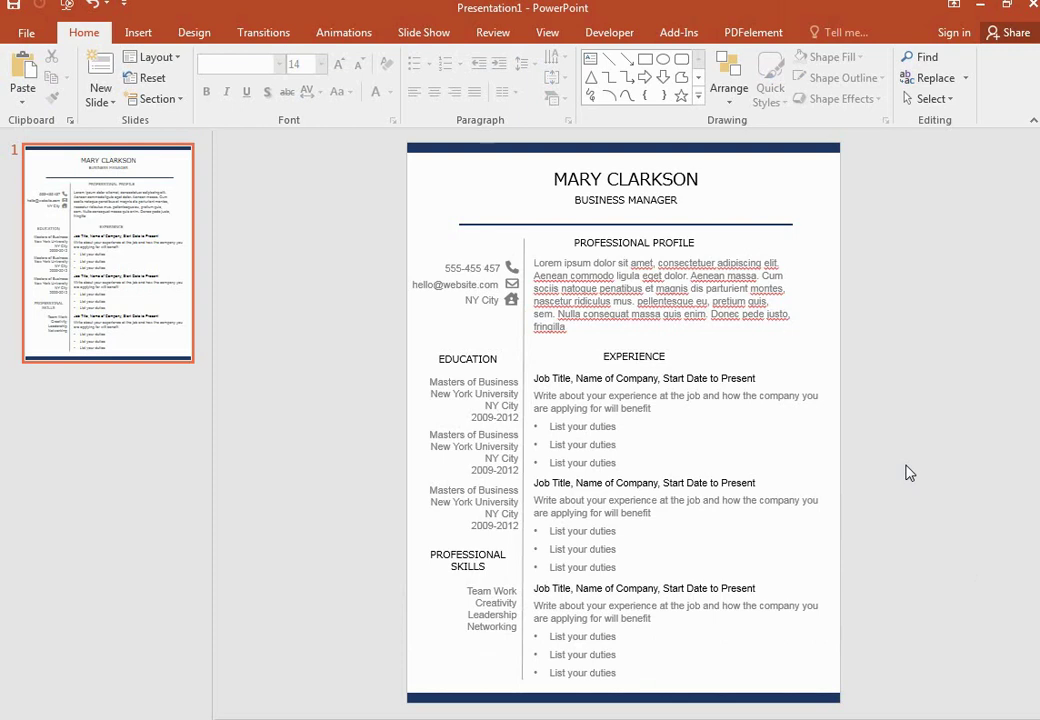
Step: Right-align the PROFESSIONAL SKILLS and EDUCATION headings
left_click(467, 556)
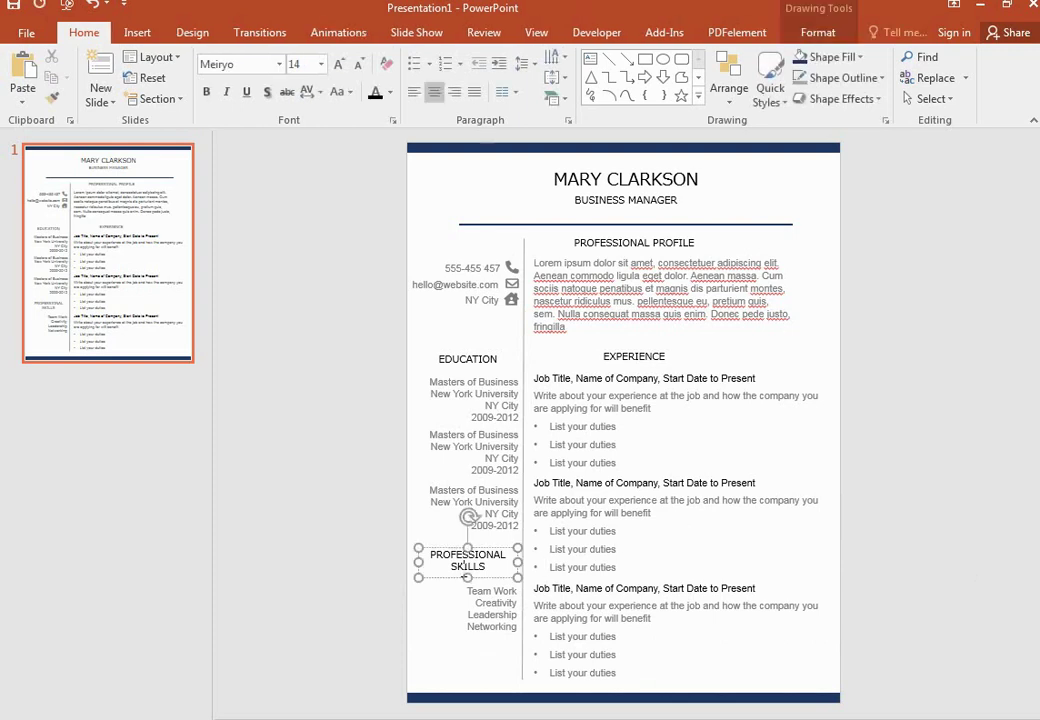
left_click(457, 91)
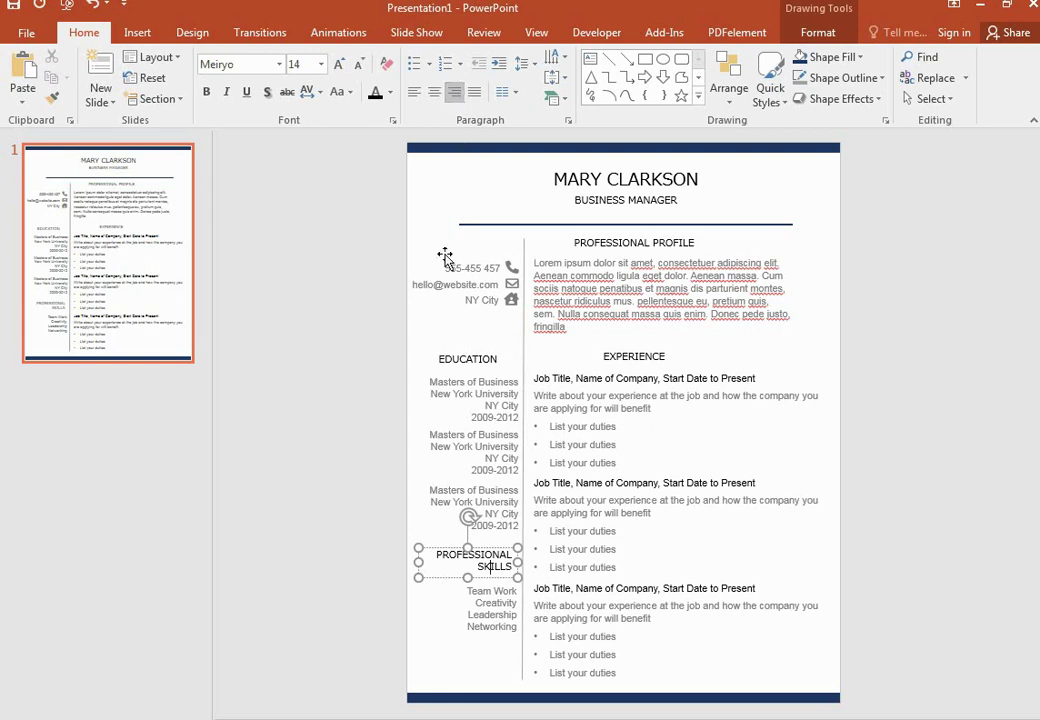
left_click(500, 354)
left_click(456, 98)
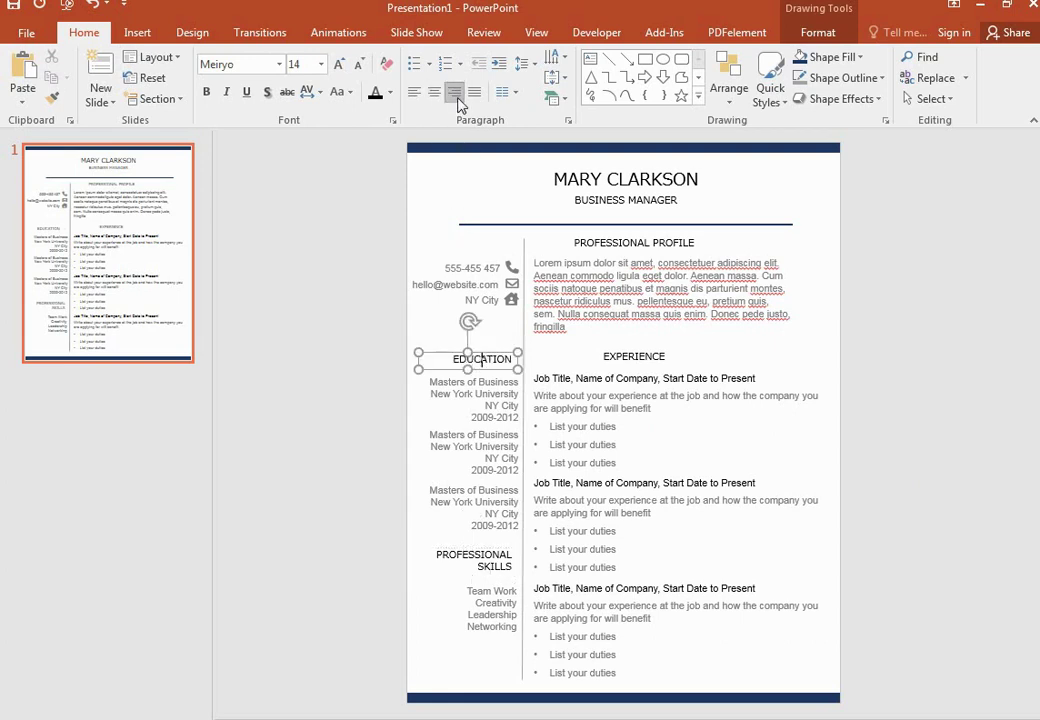
left_click(928, 428)
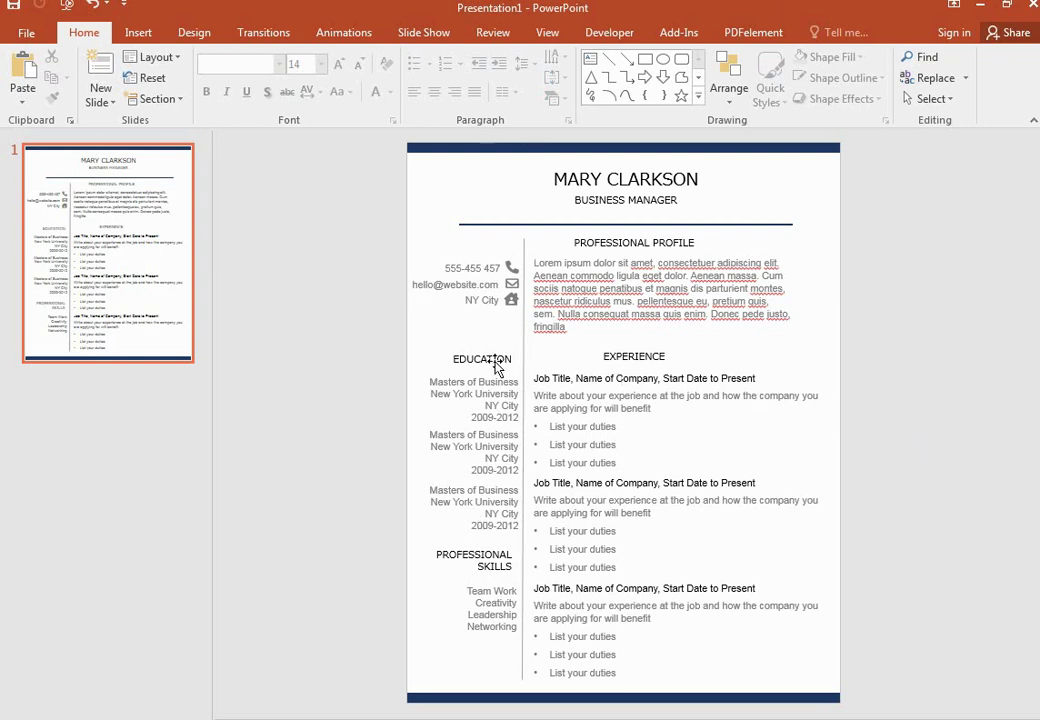
Step: Nudge the EDUCATION and PROFESSIONAL SKILLS headings a little to the right
left_click(525, 355)
left_click(466, 353)
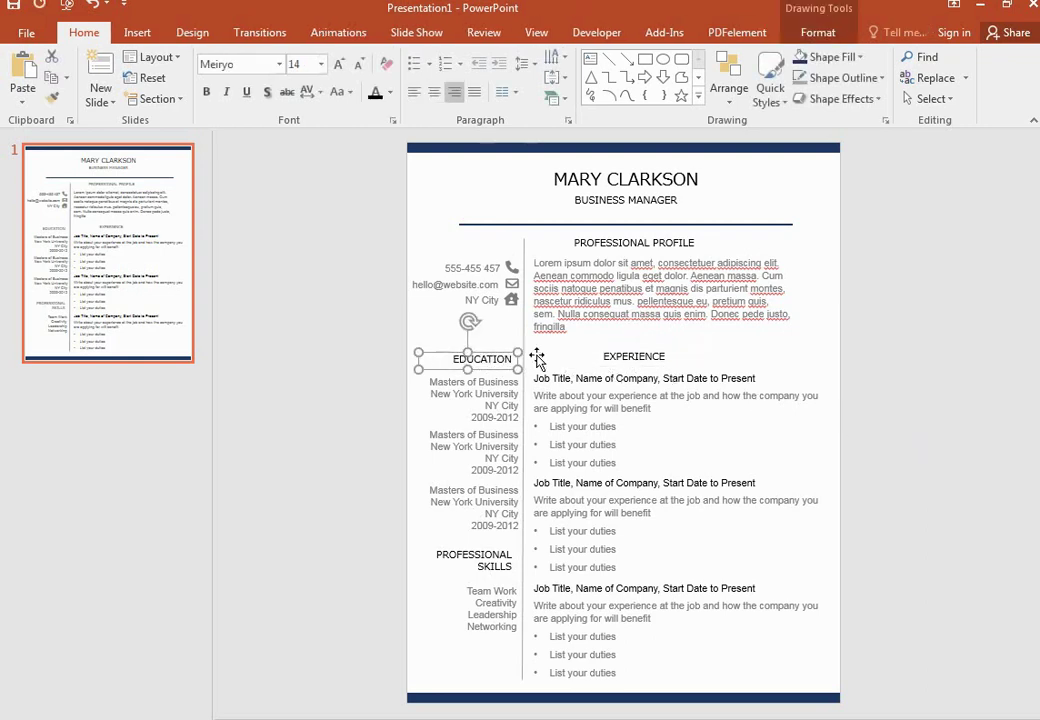
key("Right")
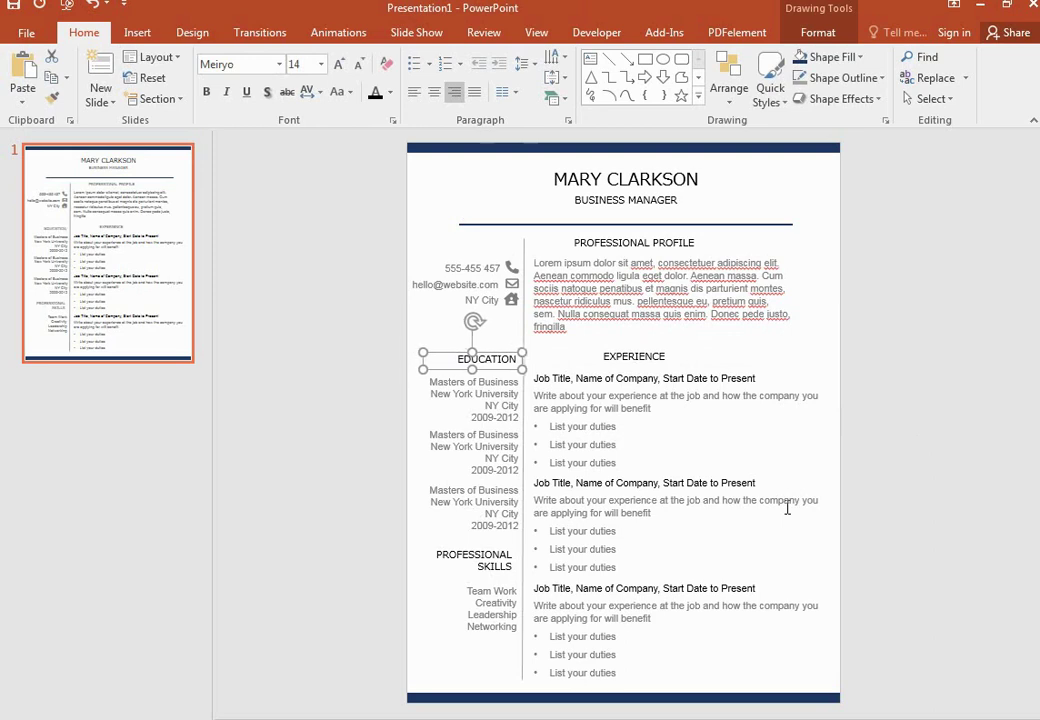
key("ctrl+Right")
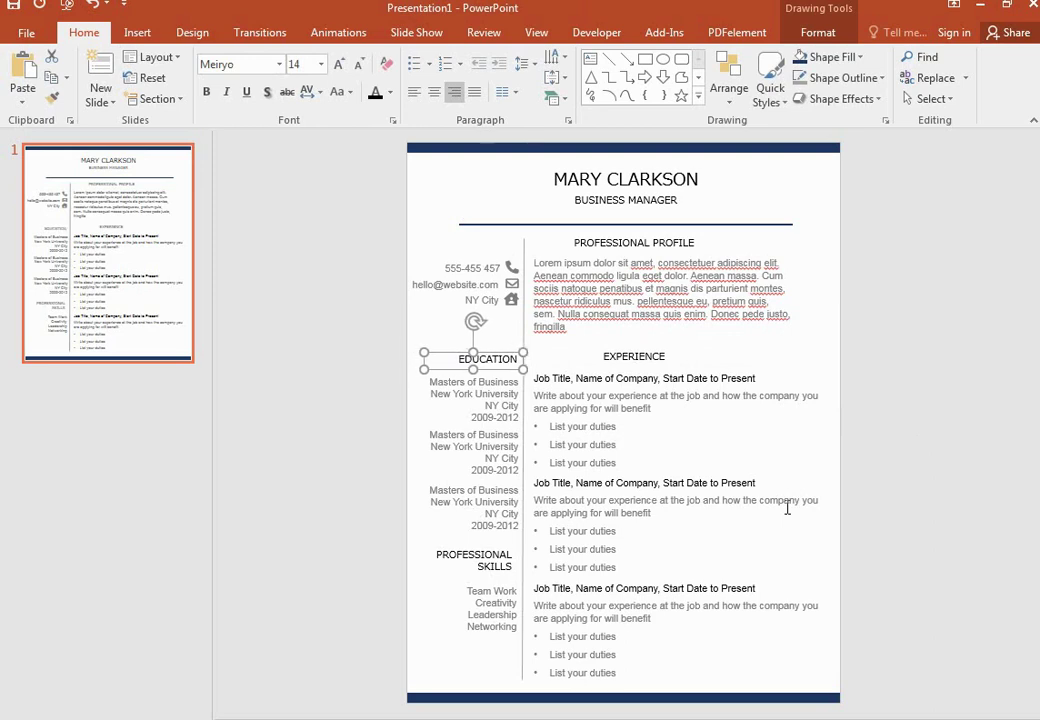
key("Tab")
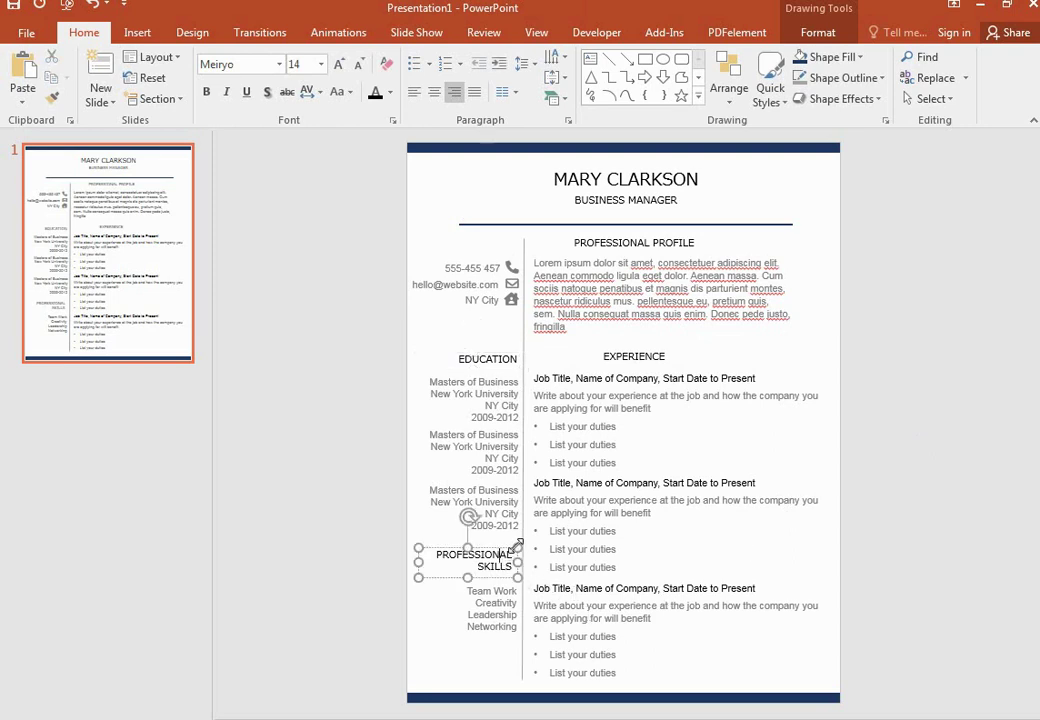
key("Right")
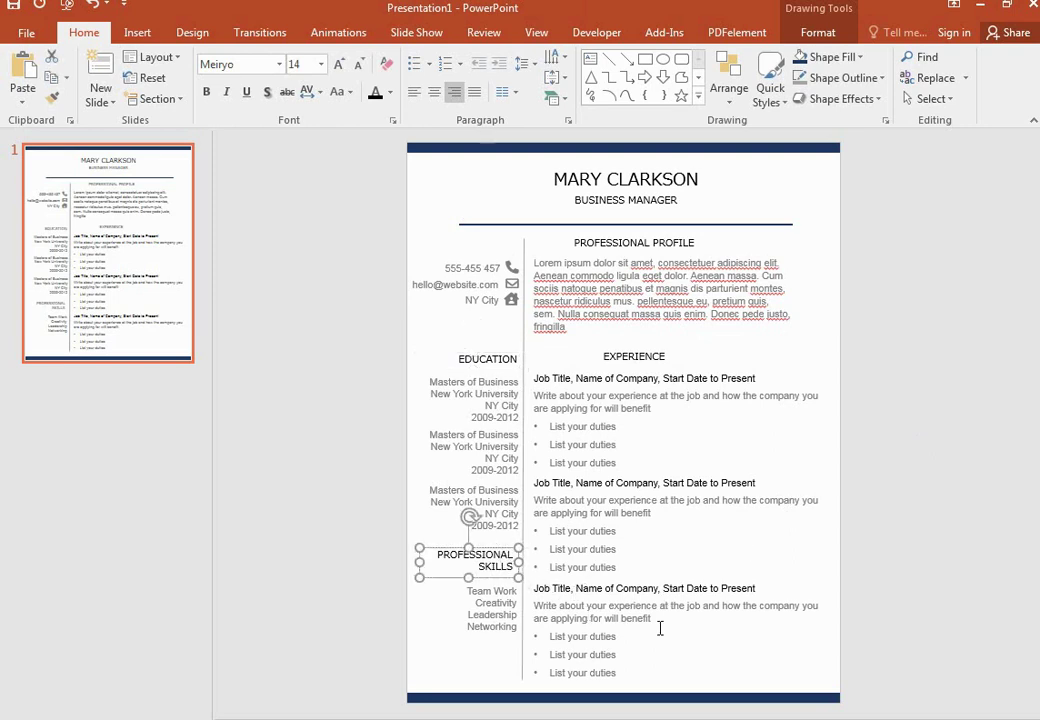
key("ctrl+Right")
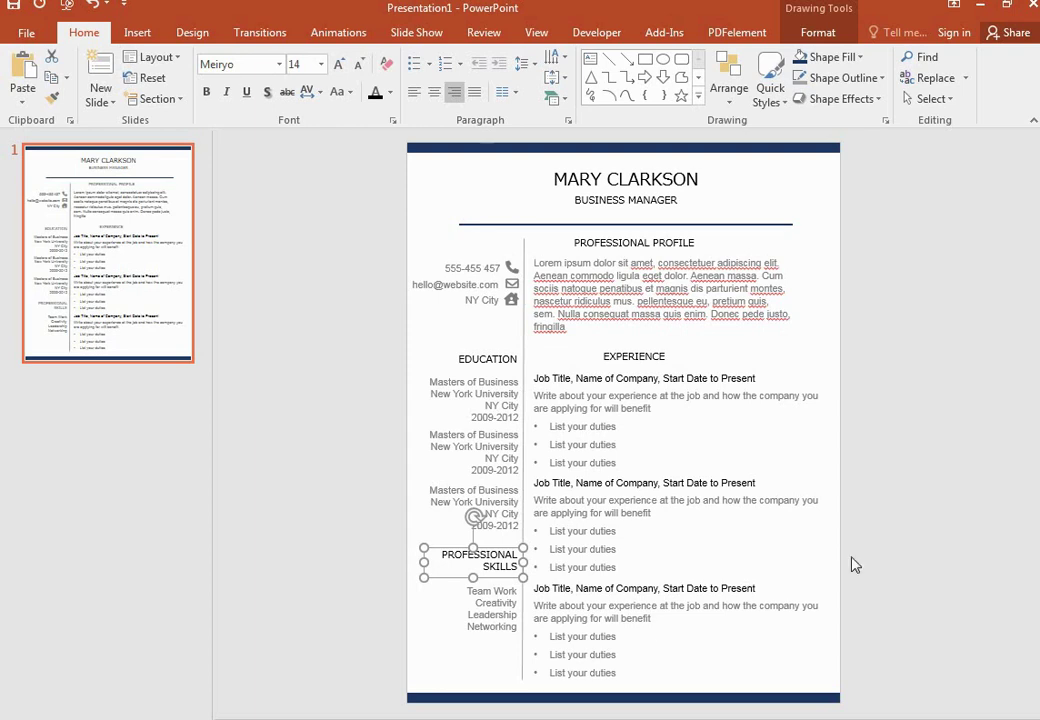
left_click(886, 548)
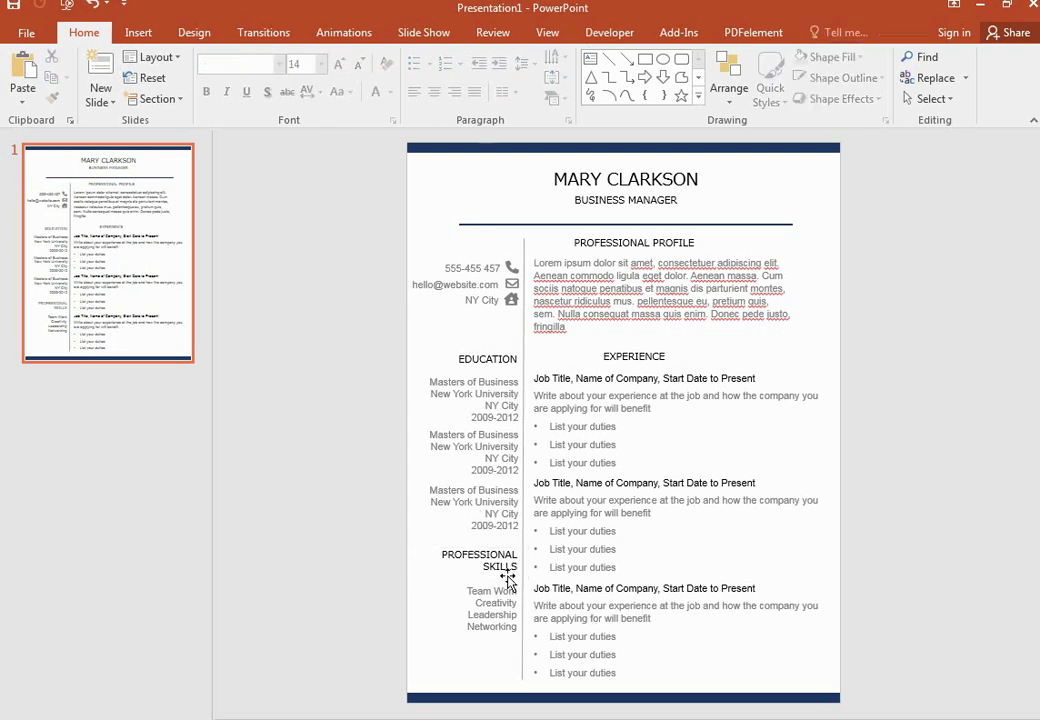
Step: Nudge the PROFESSIONAL SKILLS and EDUCATION headings slightly down
left_click(478, 555)
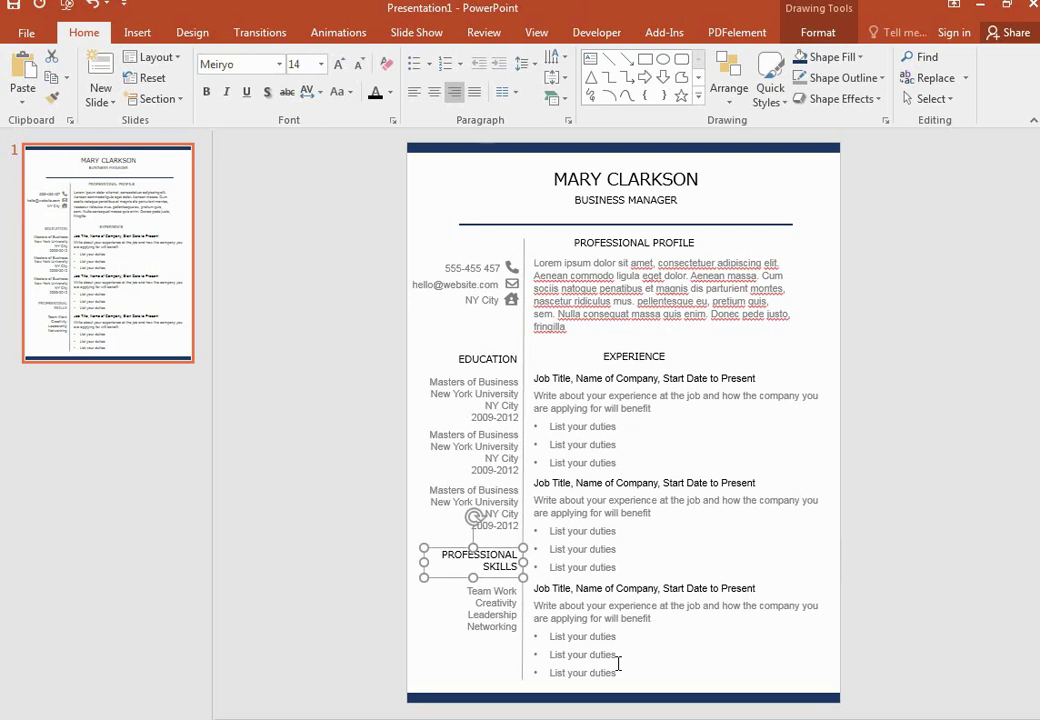
key("Down")
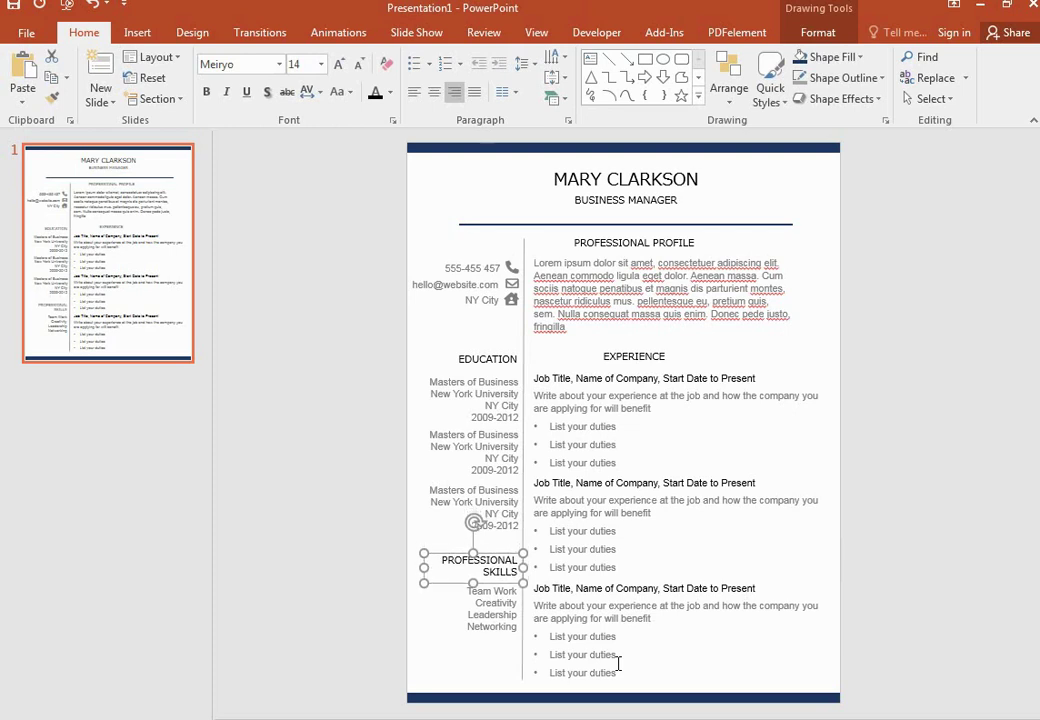
left_click(499, 360)
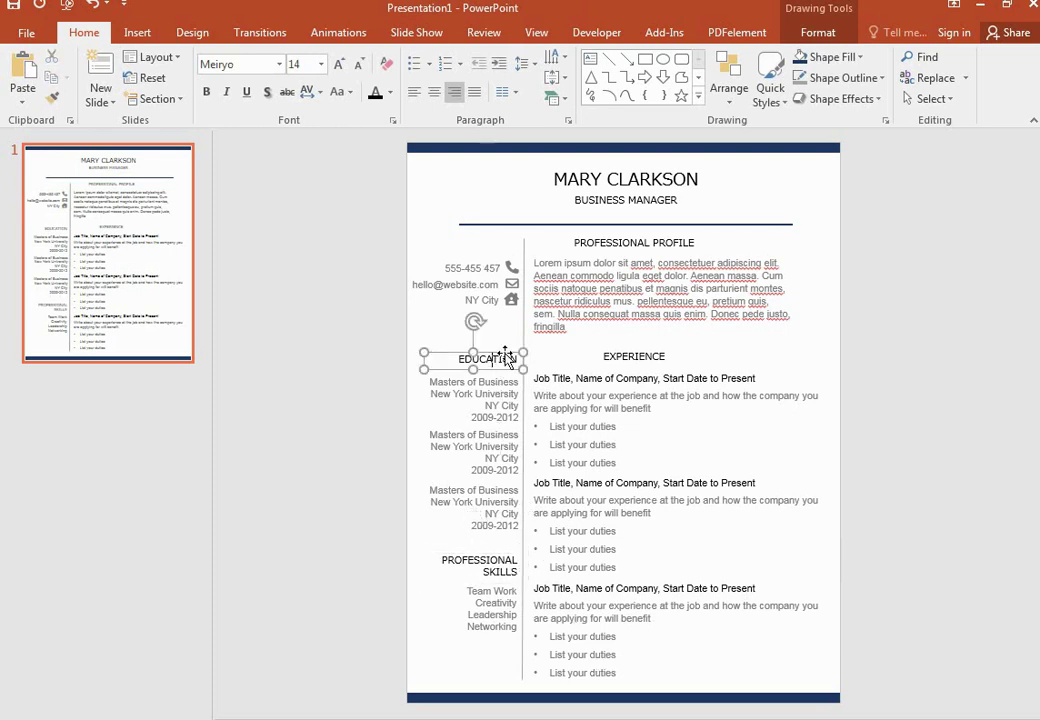
key("Down")
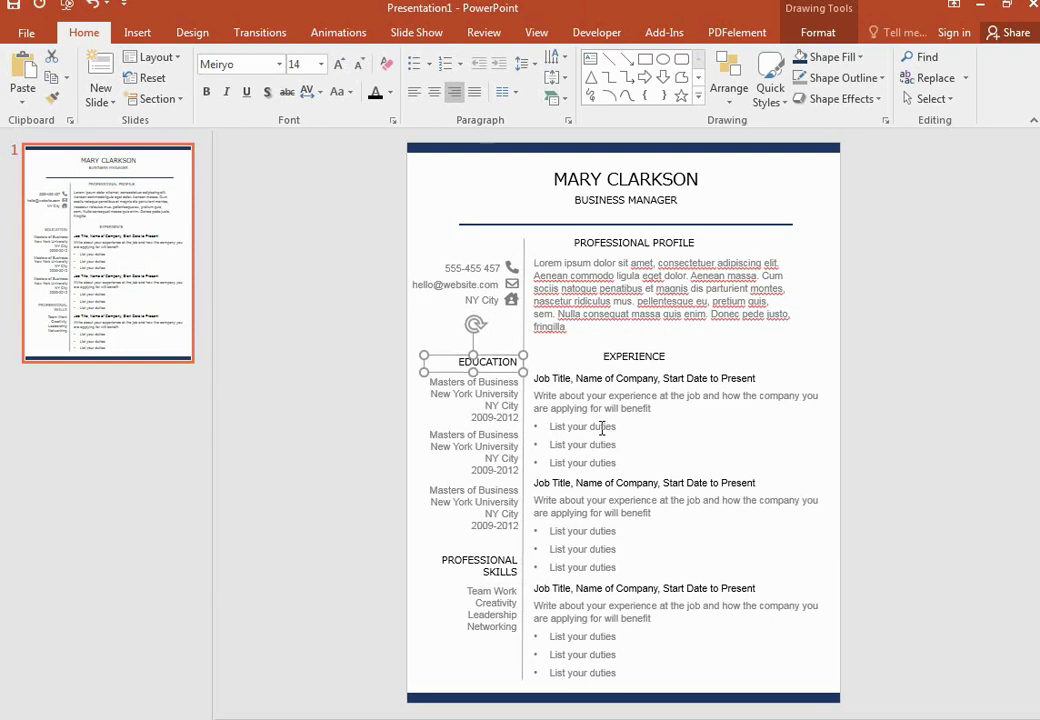
left_click(972, 486)
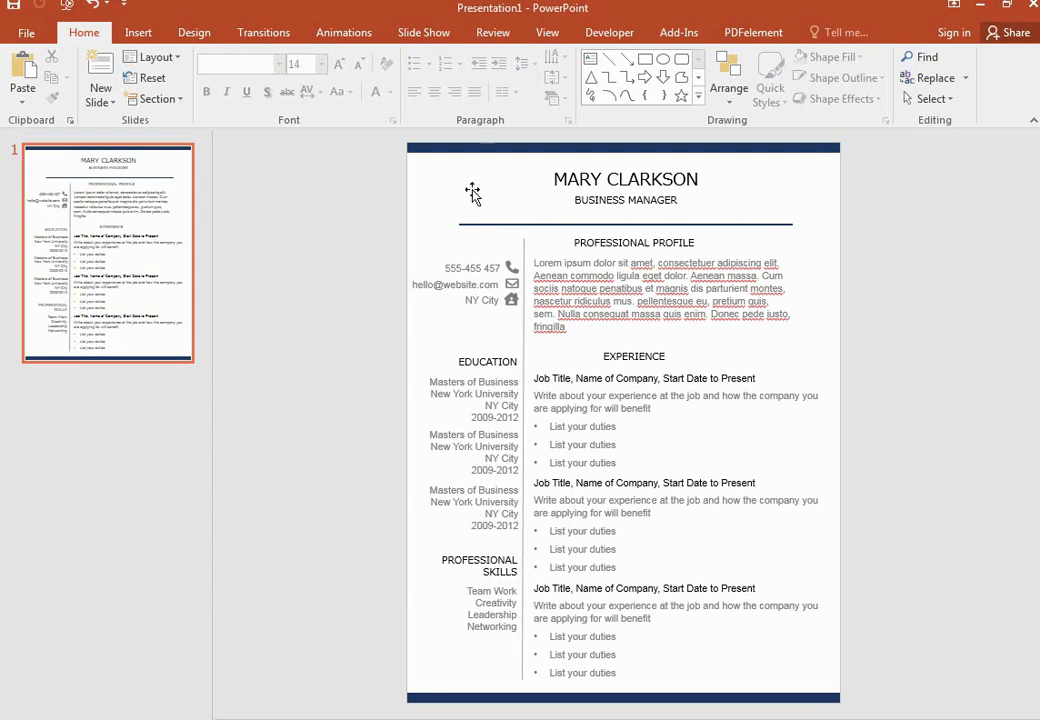
Step: Draw a straight line under the profile paragraph and make its outline grey
left_click(140, 32)
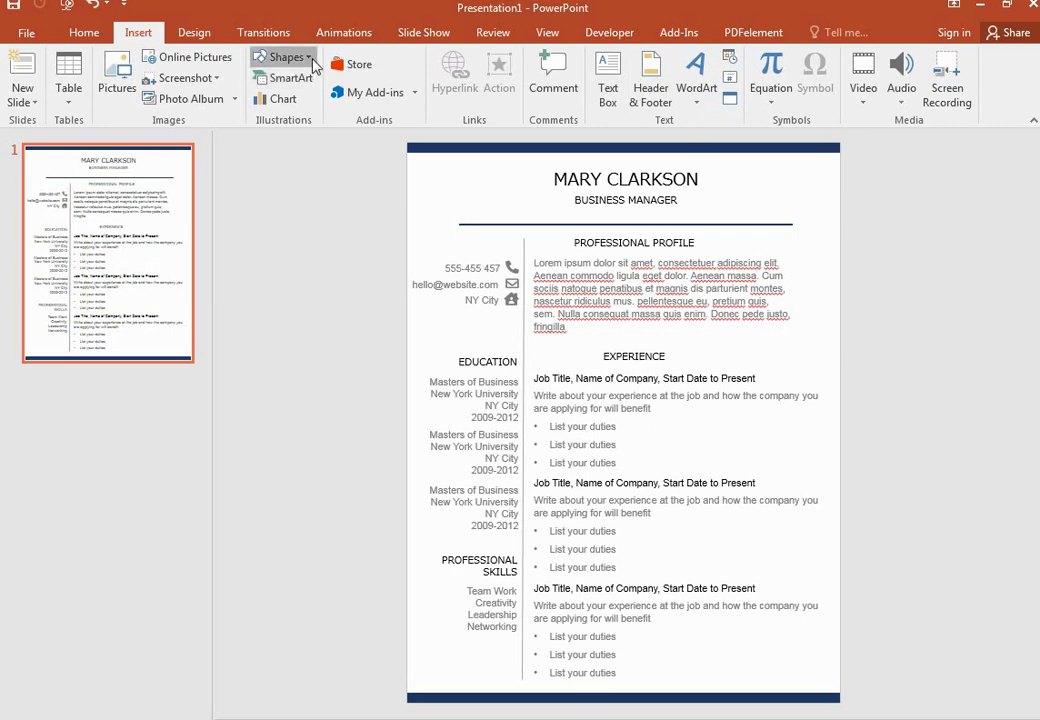
left_click(290, 57)
left_click(264, 101)
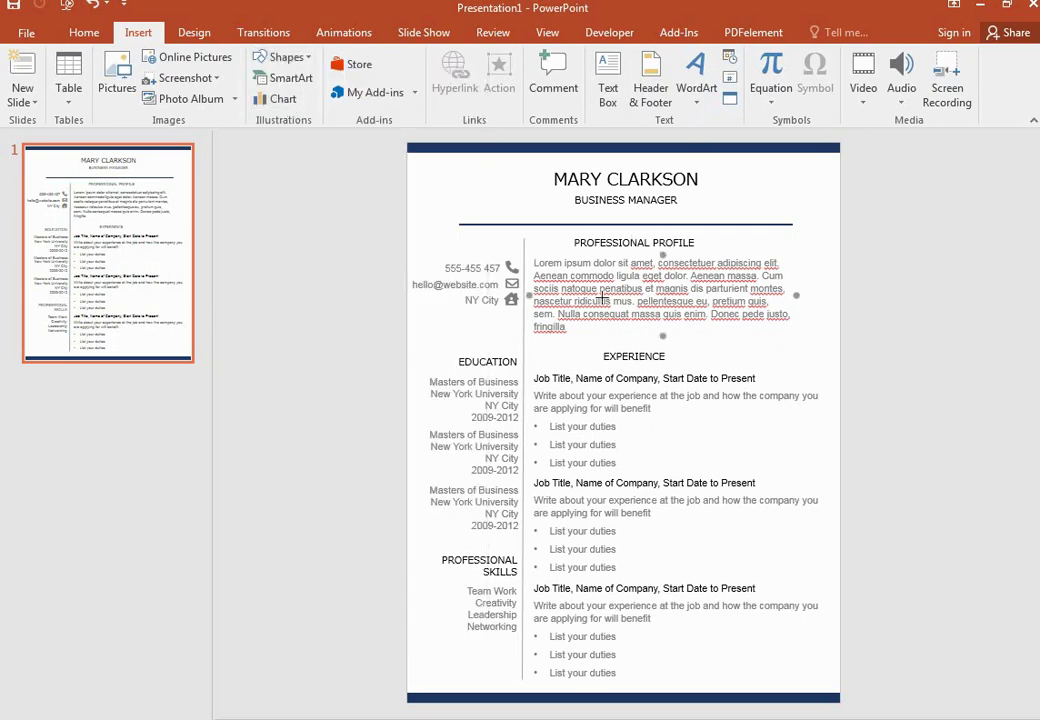
mouse_move(797, 256)
left_mouse_down()
mouse_move(540, 341)
mouse_move(807, 337)
left_mouse_up()
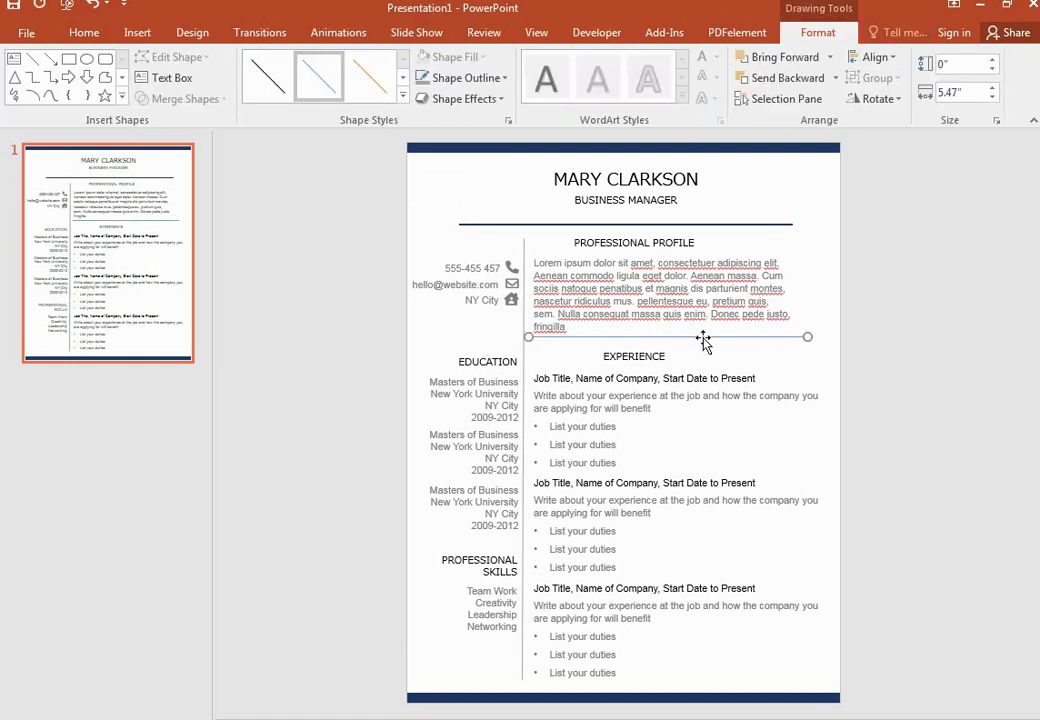
key("Down")
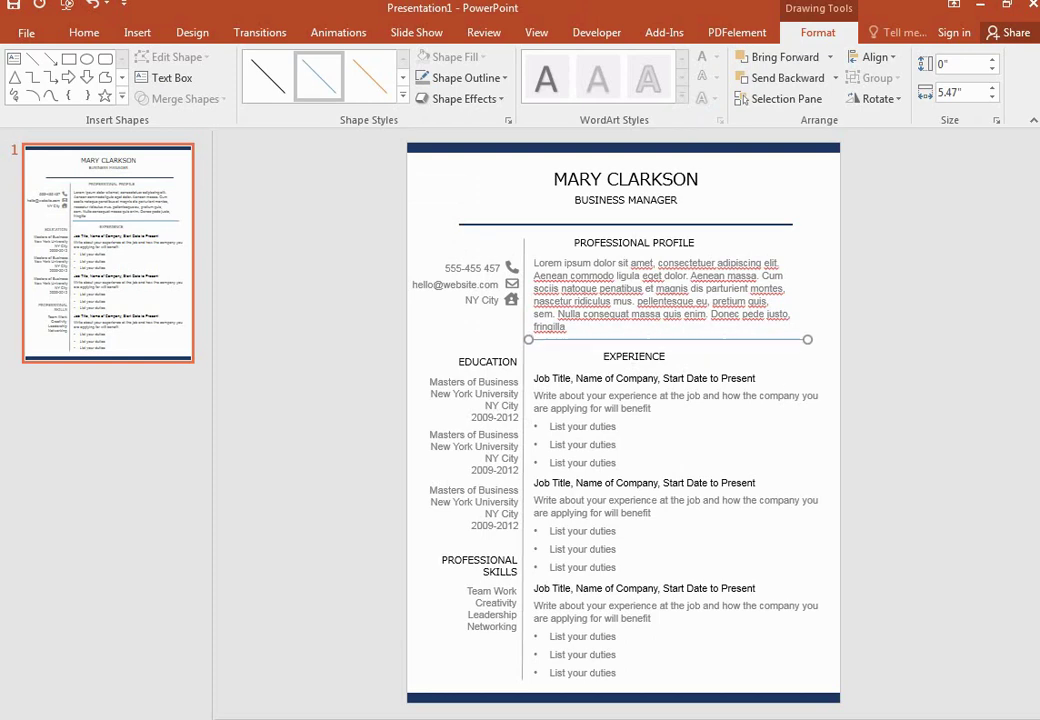
key("Down")
key("Down")
key("Down")
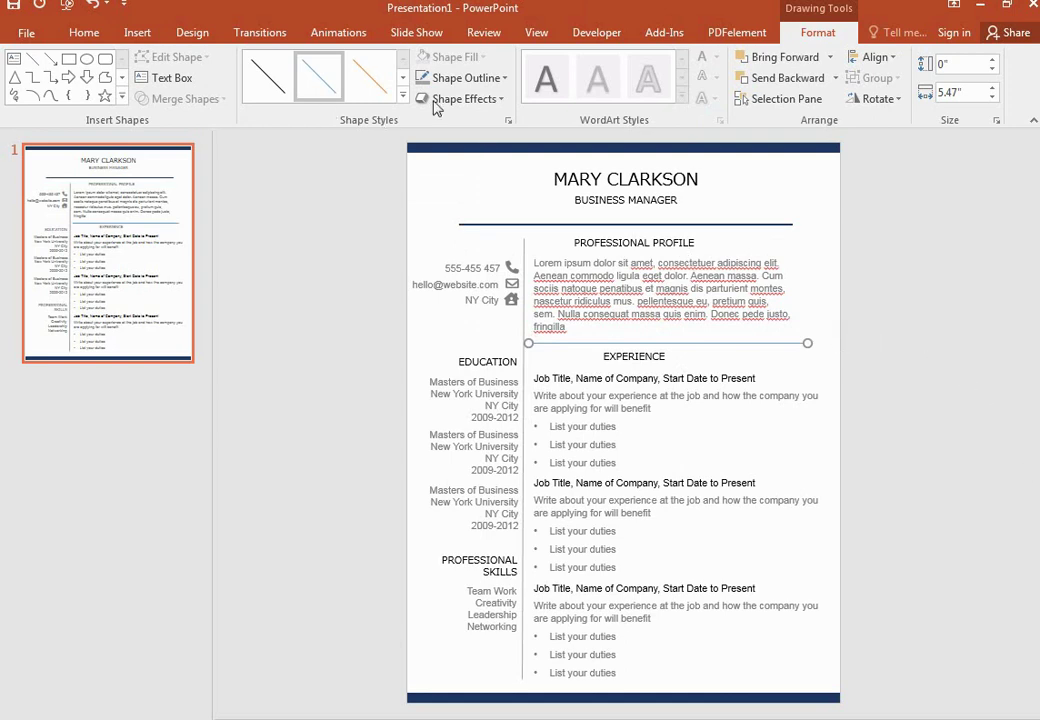
left_click(504, 79)
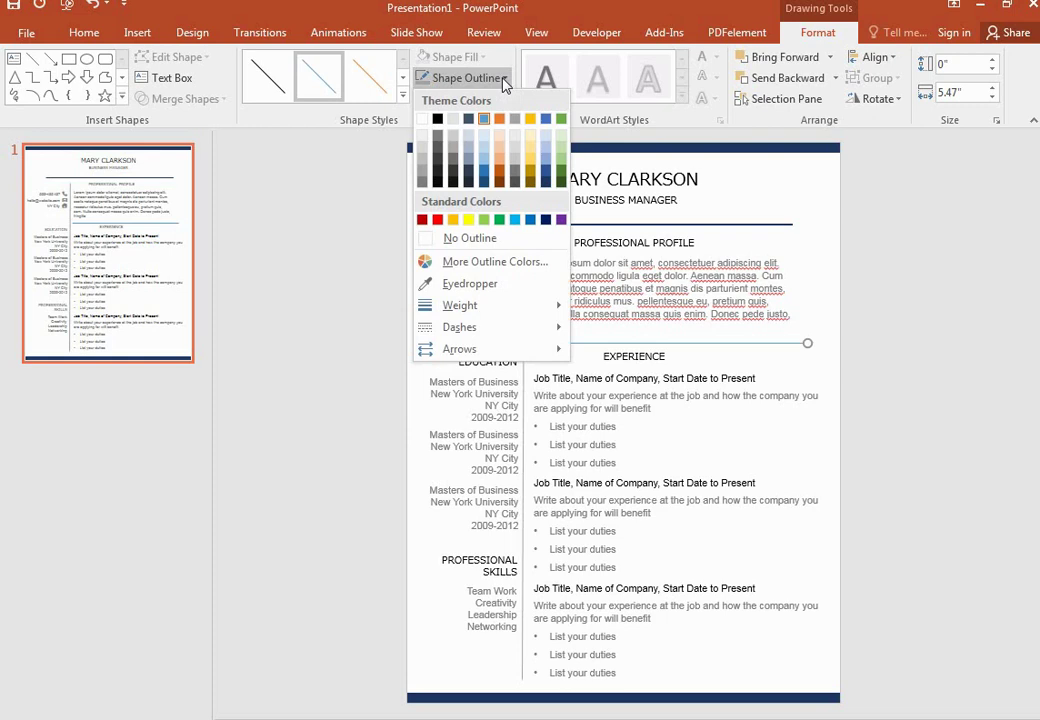
left_click(423, 170)
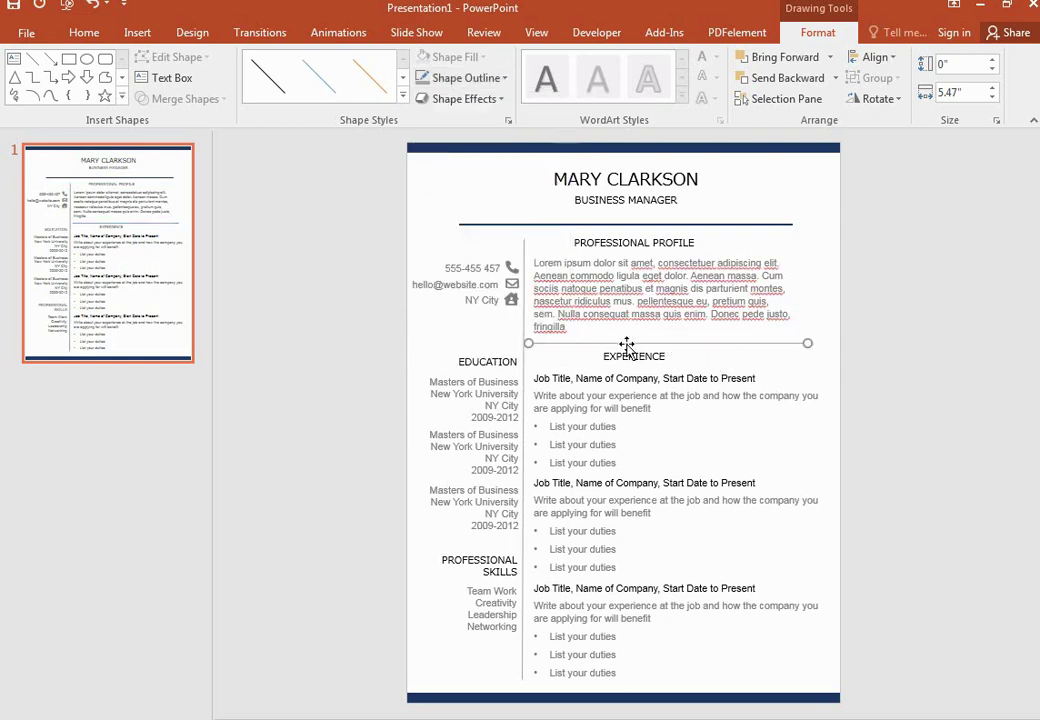
Step: Move the divider into the left column and shorten it to 1.9" wide
left_click(597, 346)
left_click_drag(597, 346, 518, 348)
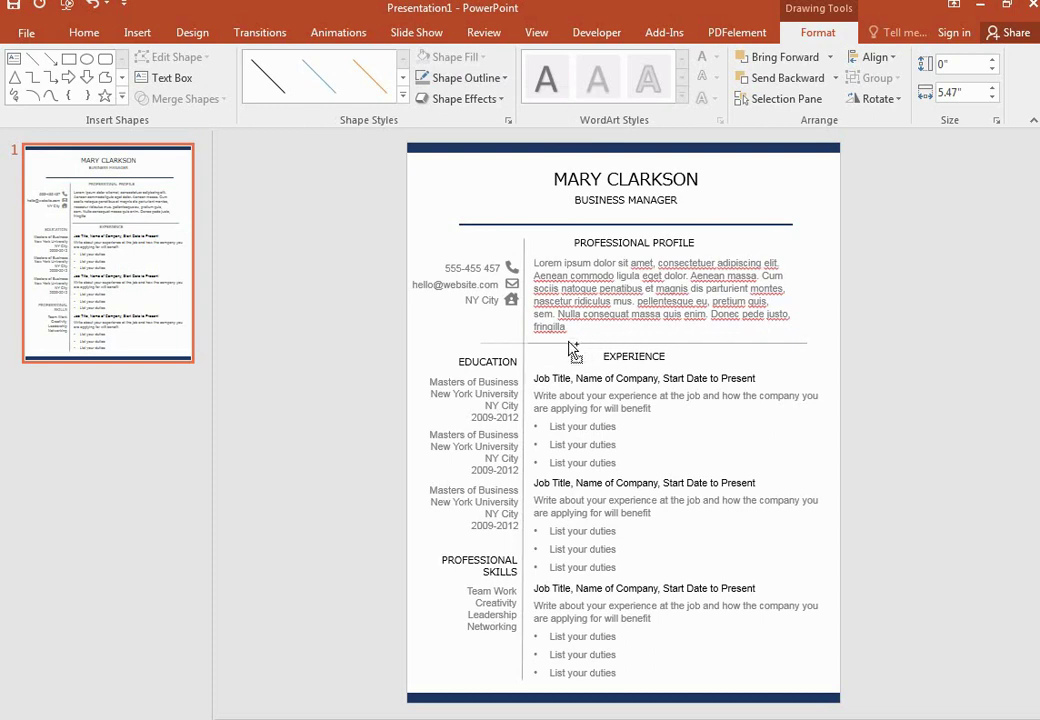
left_click(516, 343)
left_click(993, 100)
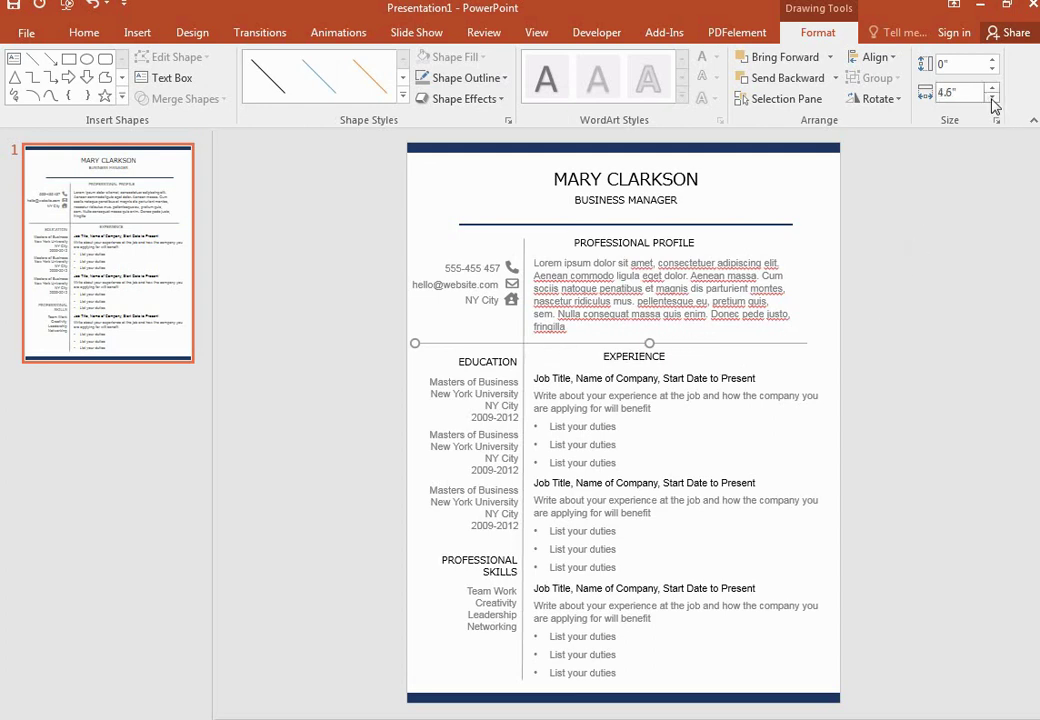
left_click(993, 100)
left_click(993, 100)
left_click(993, 100)
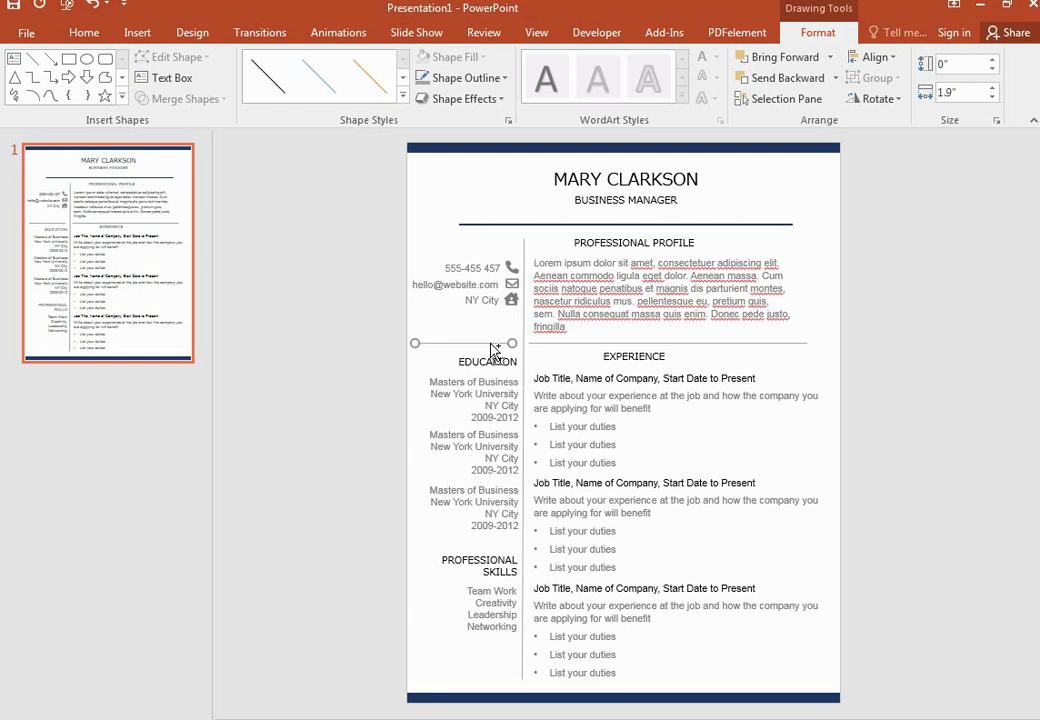
Step: Copy the divider above PROFESSIONAL SKILLS and widen the EDUCATION divider to 2"
left_click_drag(494, 350, 490, 550)
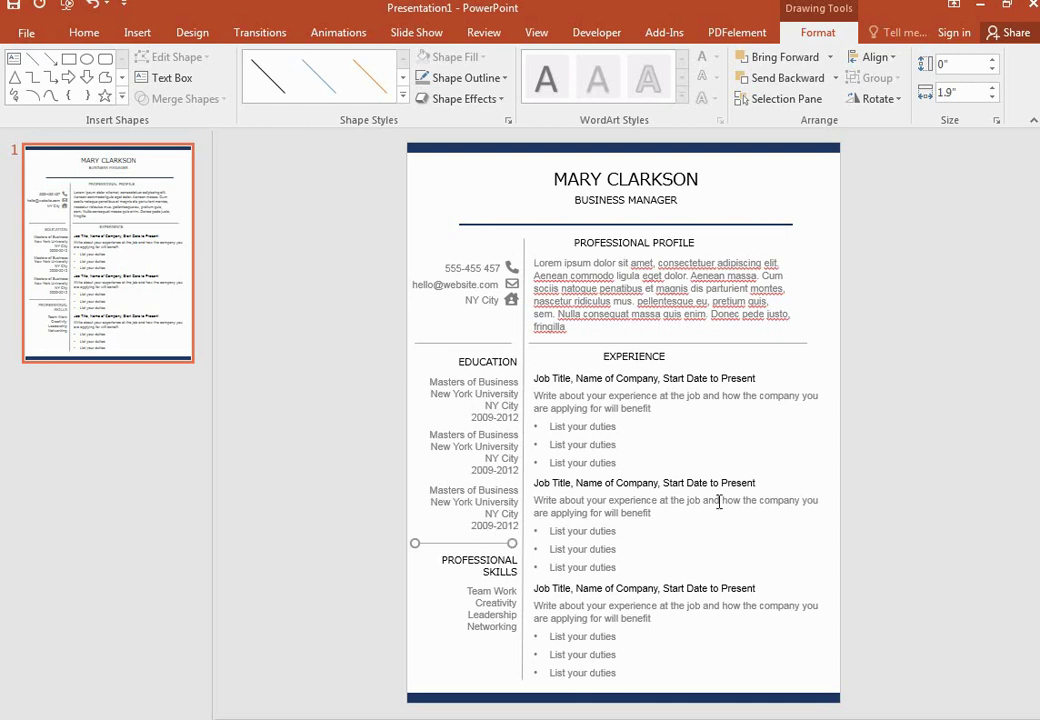
left_click(478, 343)
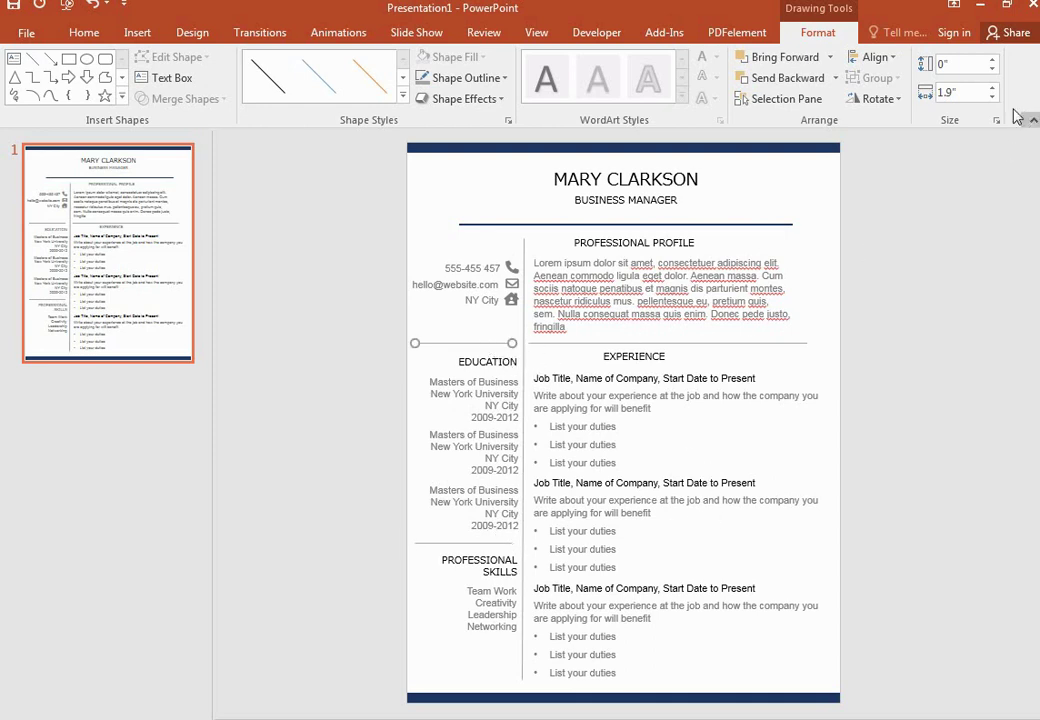
left_click(992, 87)
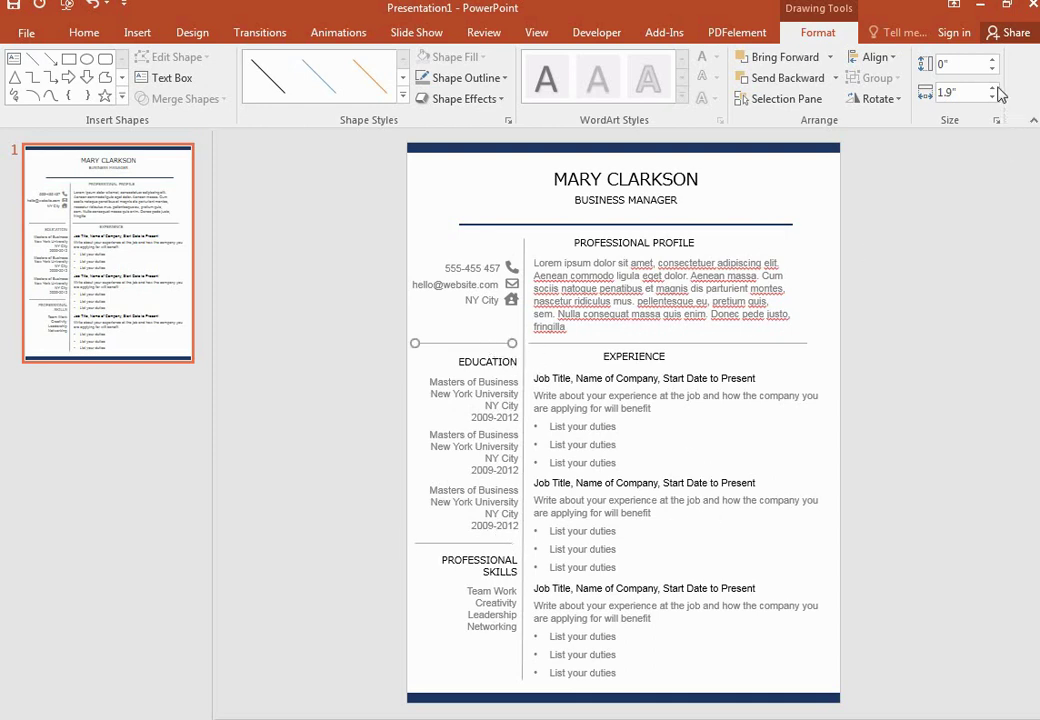
left_click(480, 543)
left_click(1003, 355)
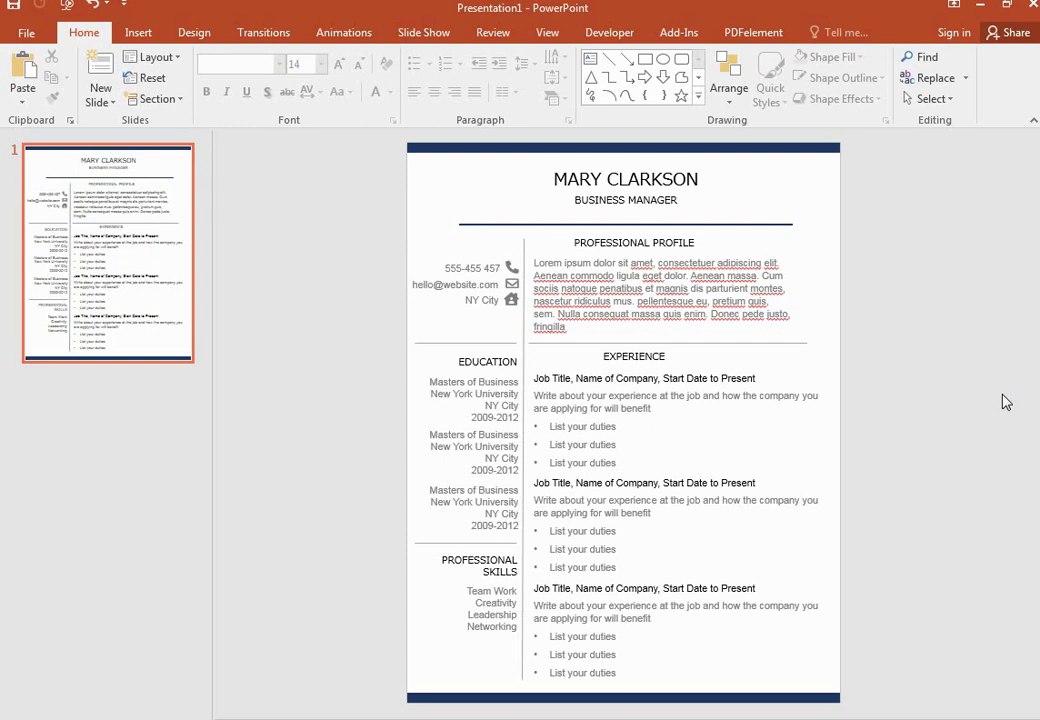
Step: Duplicate the resume slide, then duplicate slide 2 into a third slide
right_click(140, 288)
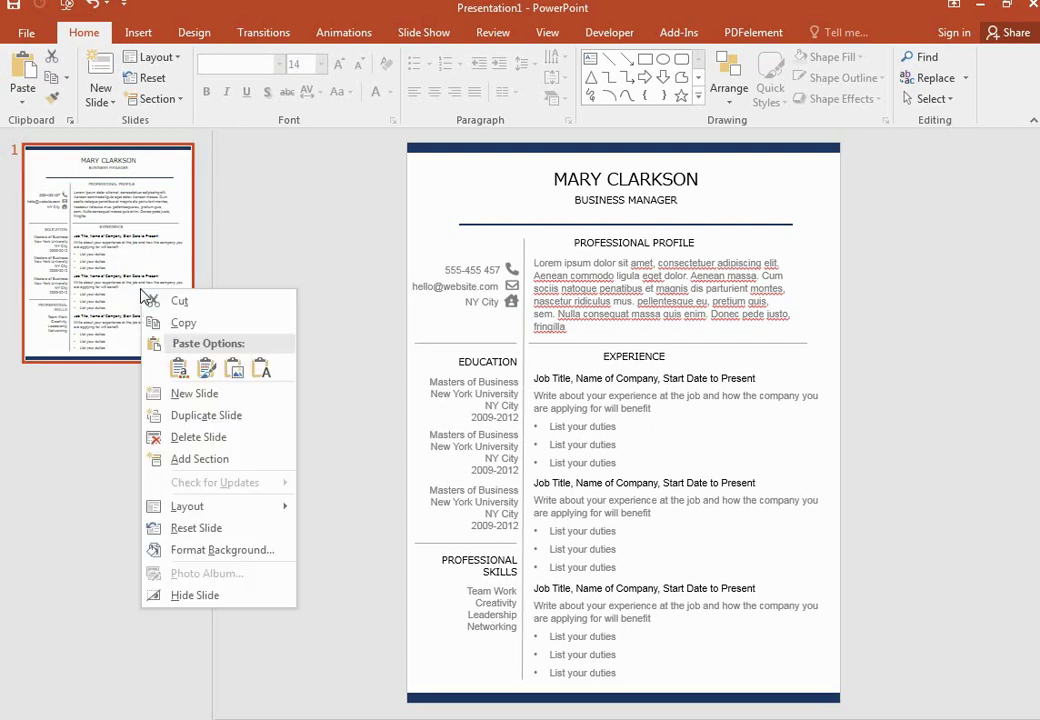
left_click(206, 415)
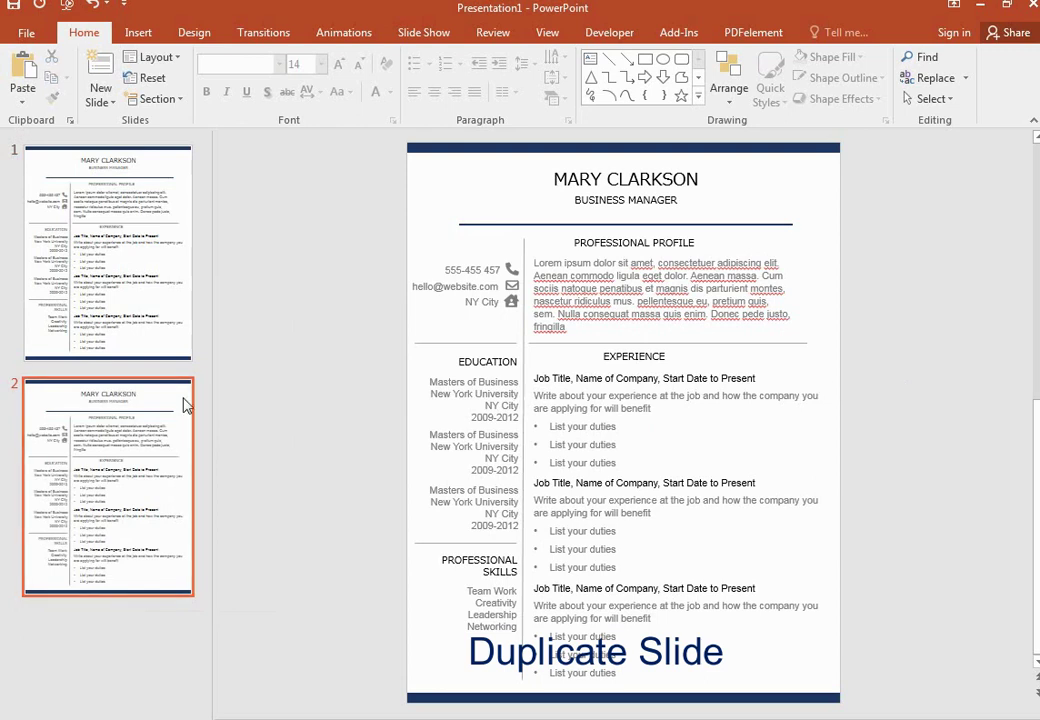
right_click(97, 480)
left_click(150, 280)
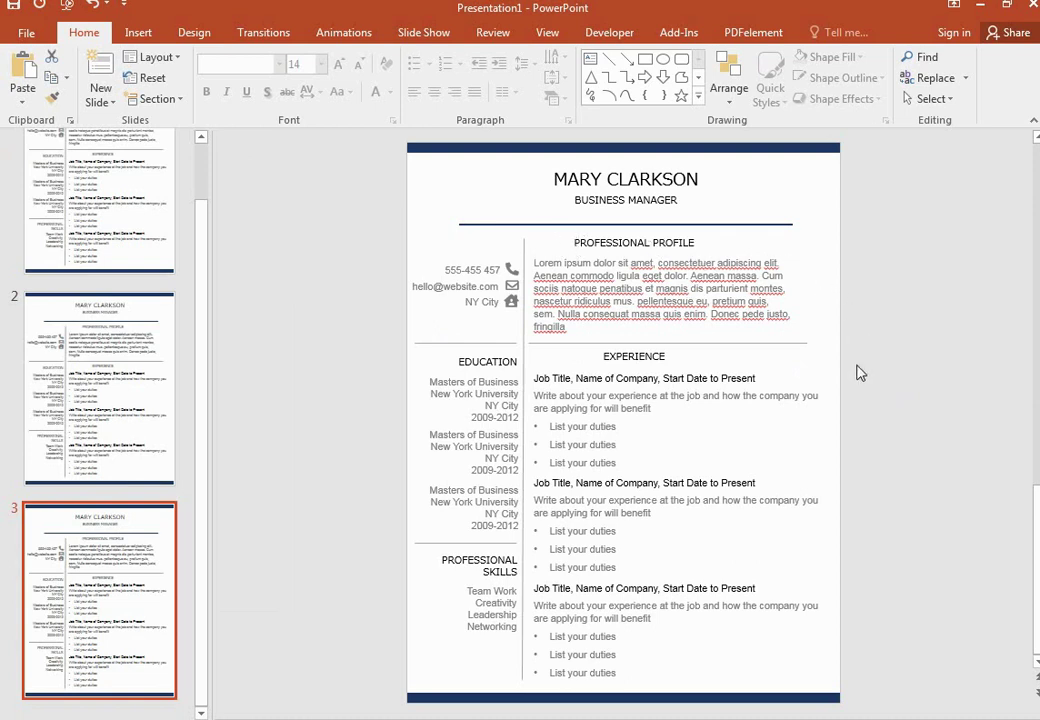
Step: On slide 3, delete the section boxes, profile paragraph and PROFESSIONAL PROFILE heading
mouse_move(758, 222)
left_mouse_down()
mouse_move(562, 255)
mouse_move(420, 700)
left_mouse_up()
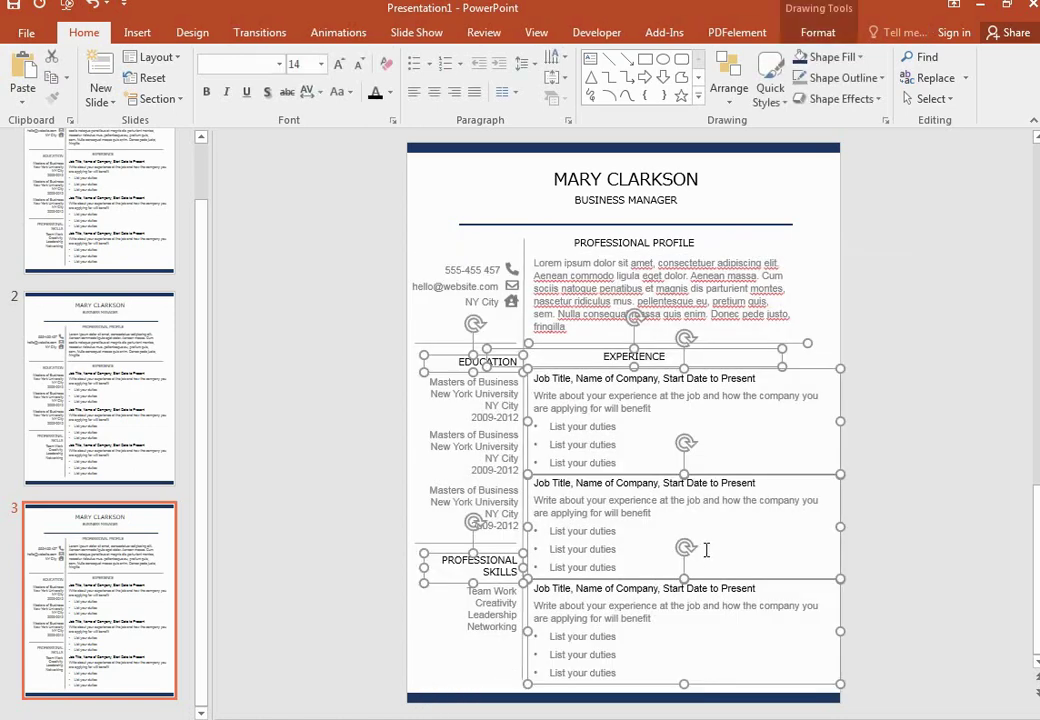
key("Delete")
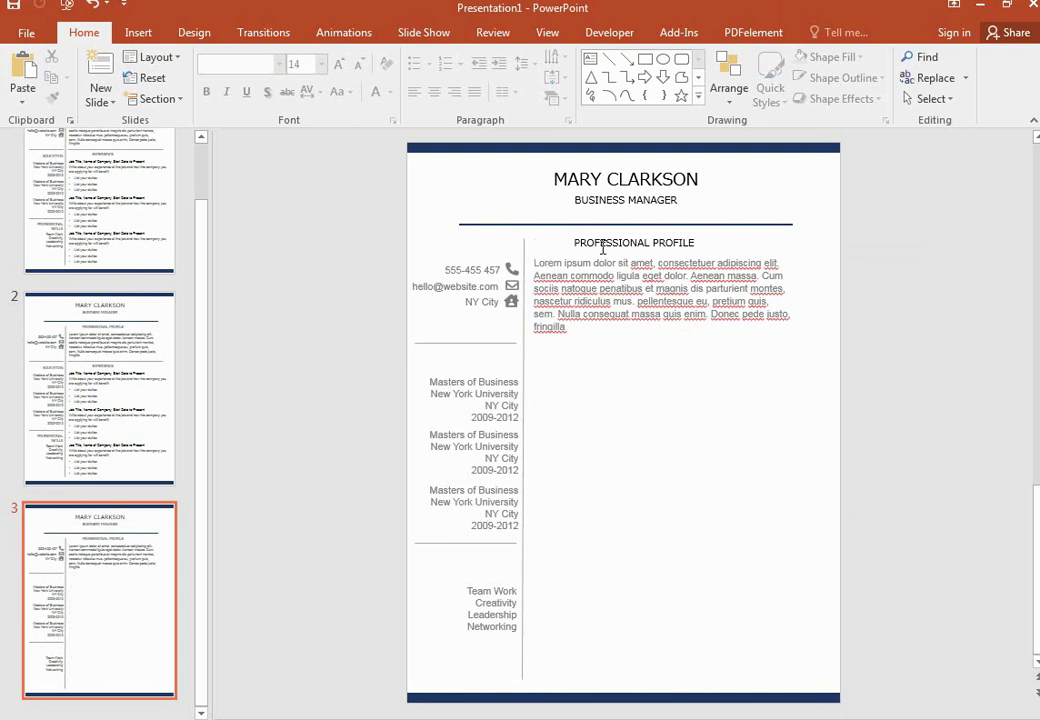
mouse_move(898, 250)
left_mouse_down()
mouse_move(518, 316)
mouse_move(525, 399)
left_mouse_up()
key("Delete")
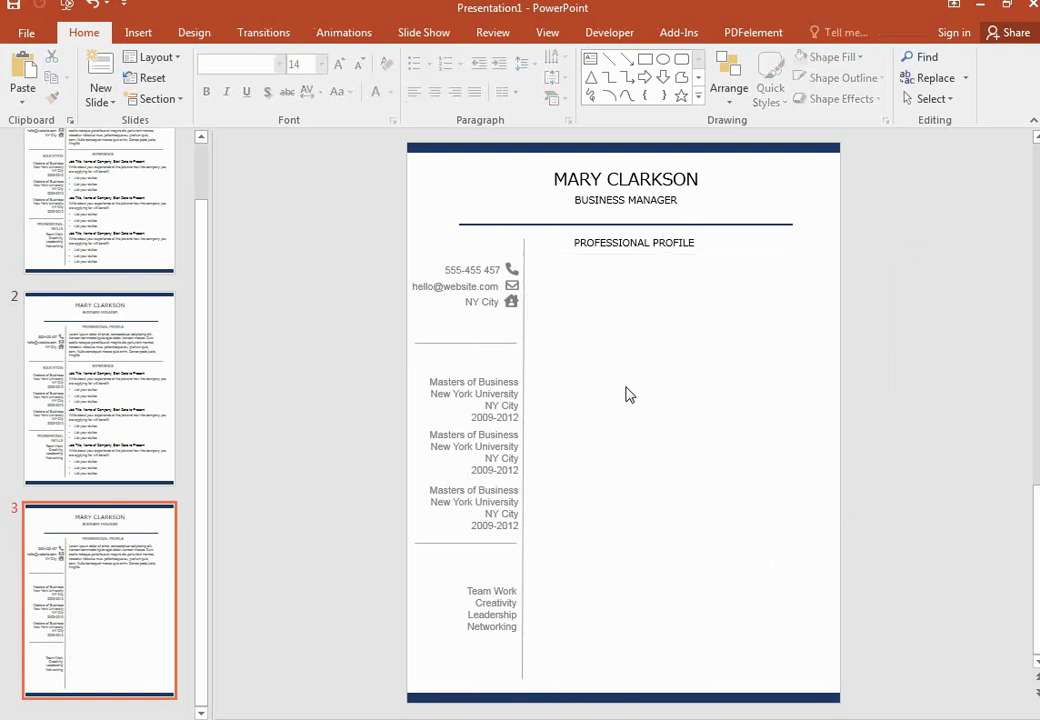
mouse_move(886, 237)
left_mouse_down()
mouse_move(523, 262)
mouse_move(551, 292)
left_mouse_up()
left_click(650, 240)
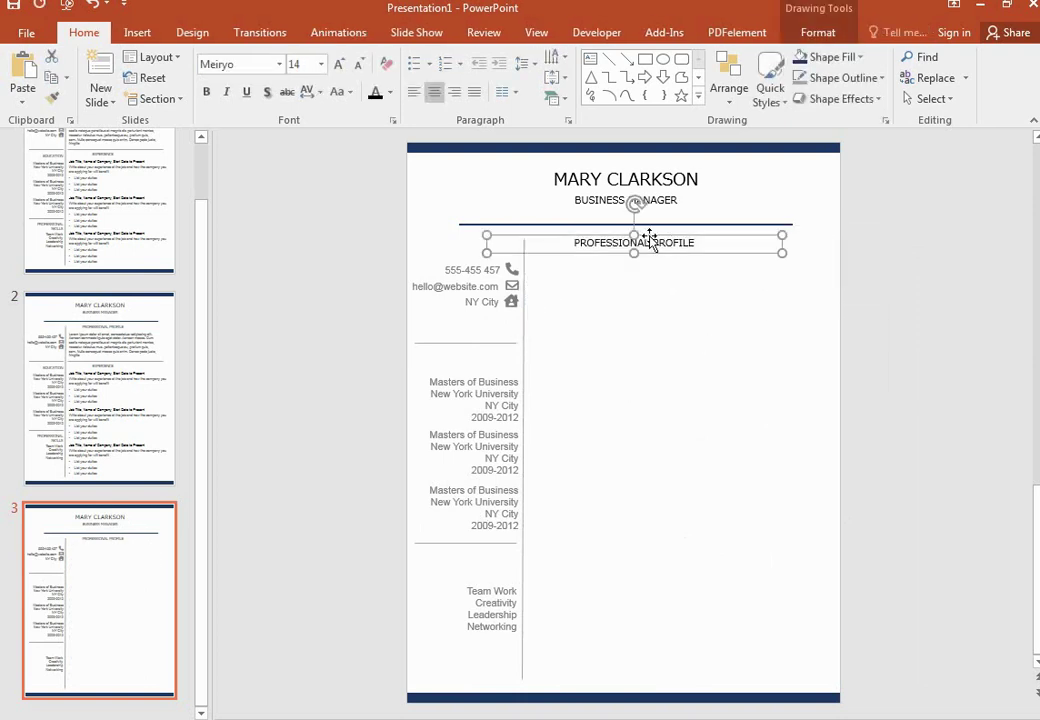
key("Delete")
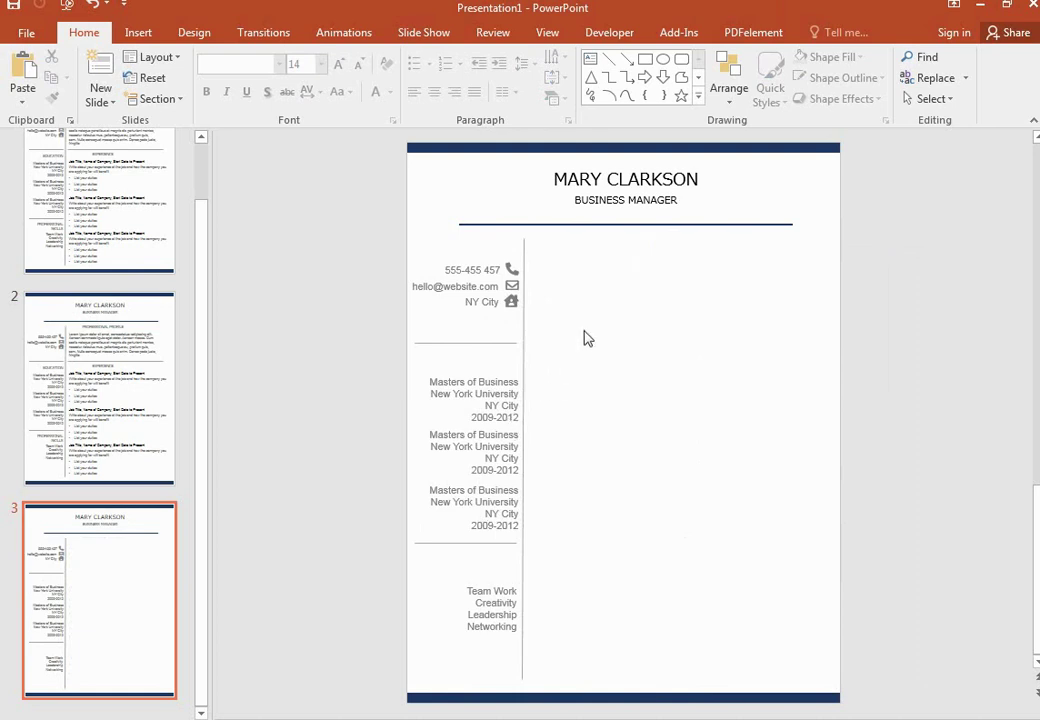
Step: Delete the leftover education and skills entries and the short divider
left_click_drag(713, 330, 377, 657)
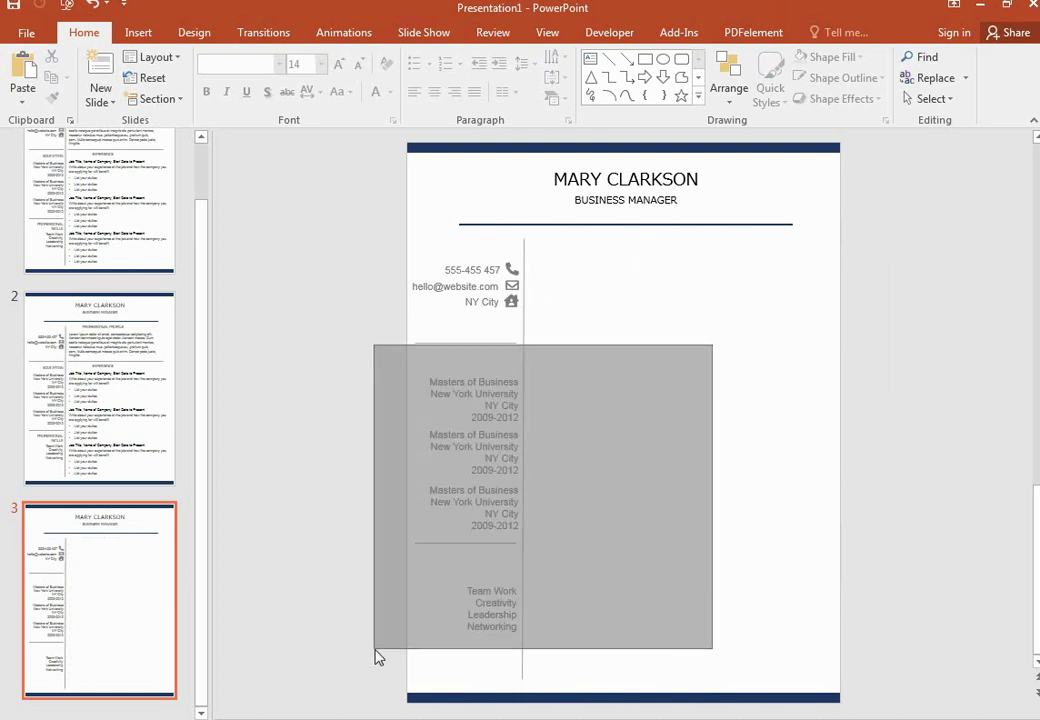
key("Delete")
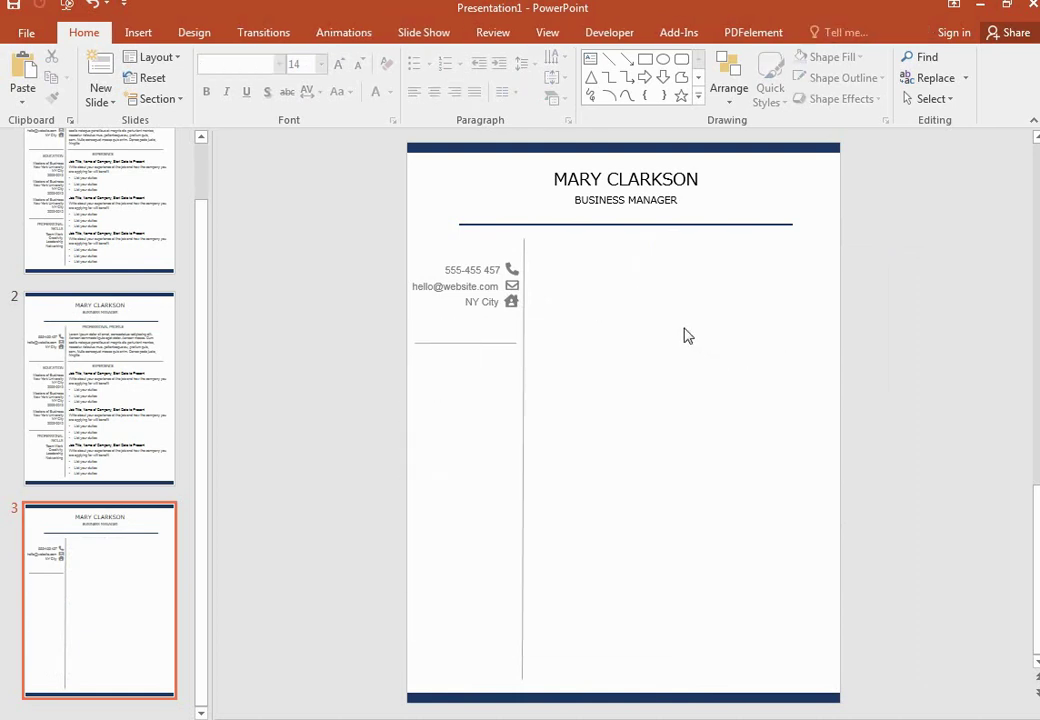
left_click_drag(702, 332, 344, 438)
key("Delete")
Step: Draw a text box right of the contact details holding the recipient's name
left_click(138, 32)
left_click(608, 75)
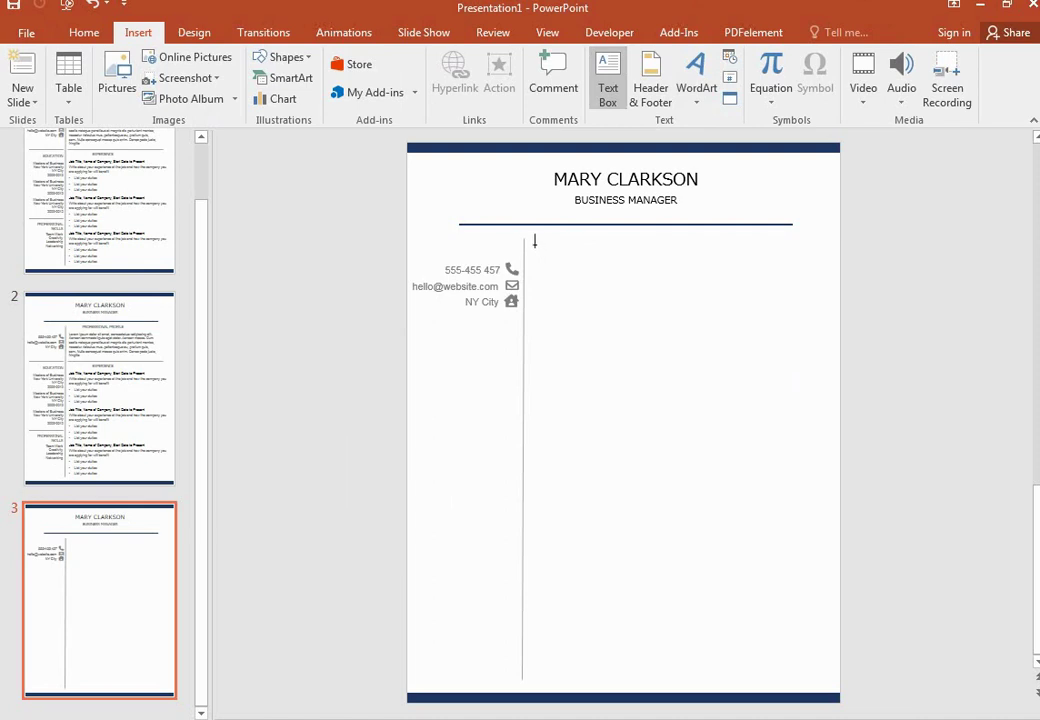
left_click_drag(530, 246, 676, 340)
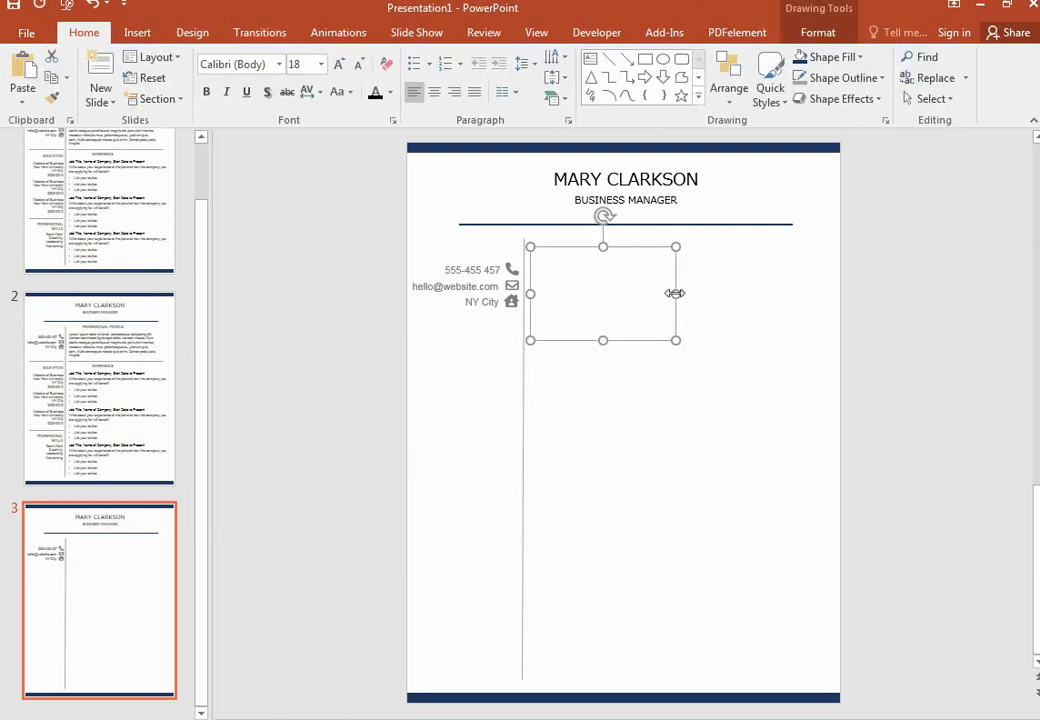
left_click(673, 293)
type("Mr. John Doe")
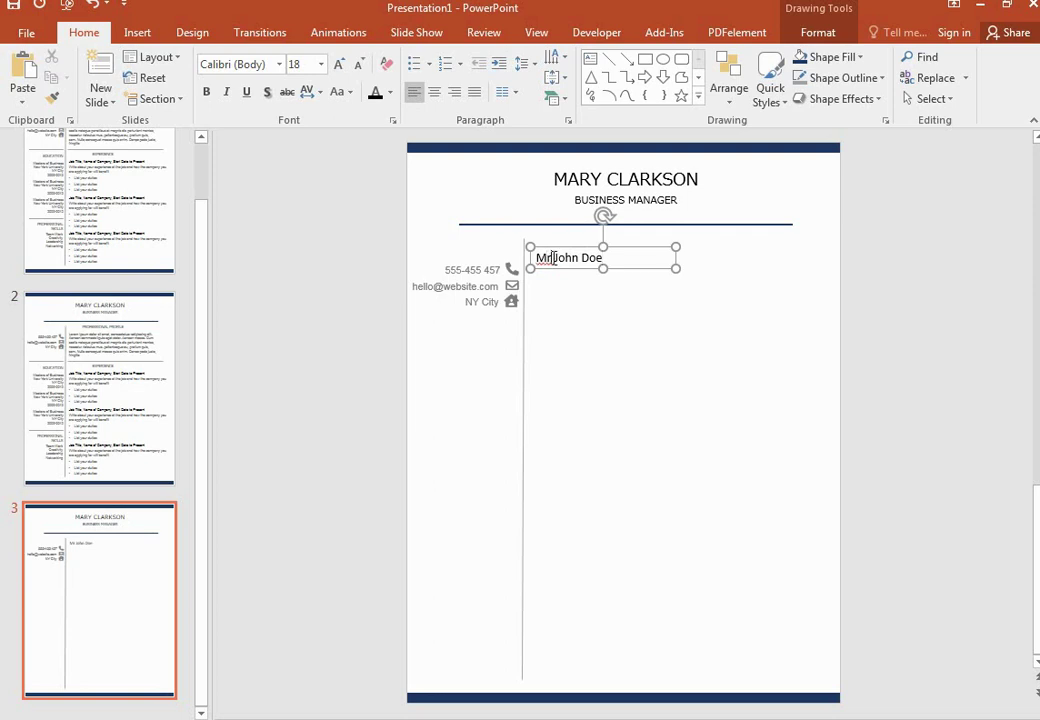
type(".")
mouse_move(628, 260)
left_mouse_down()
mouse_move(576, 248)
mouse_move(579, 238)
left_mouse_up()
Step: Add Position, Name of Company and Address lines below the recipient's name
double_click(601, 258)
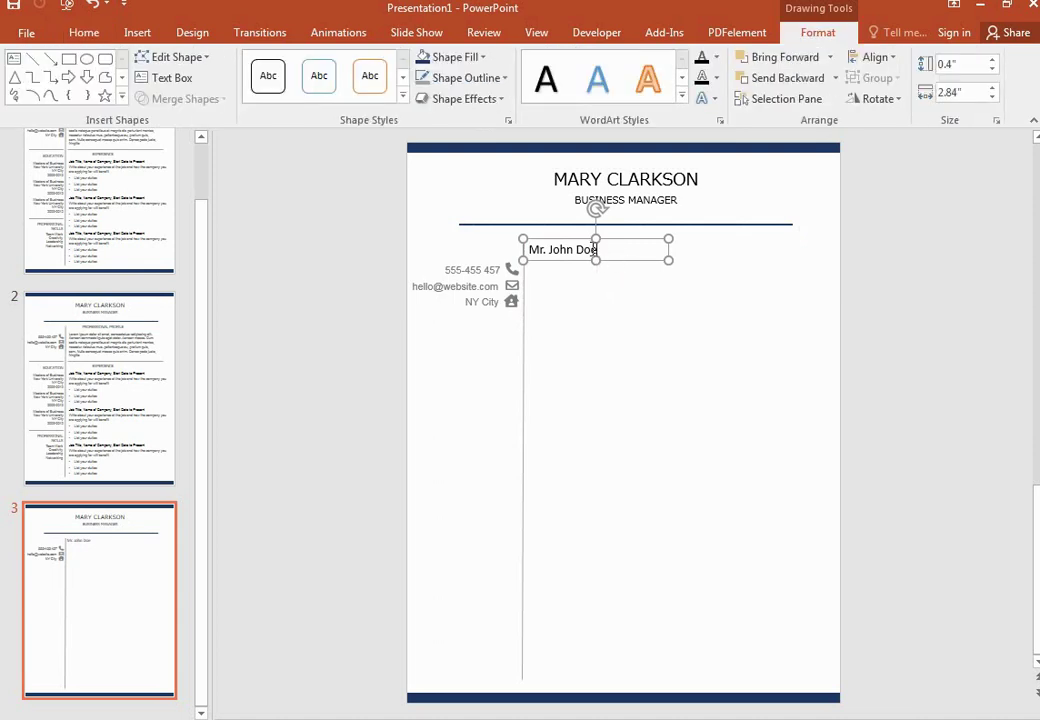
key("Return")
left_click(571, 249)
type("Position")
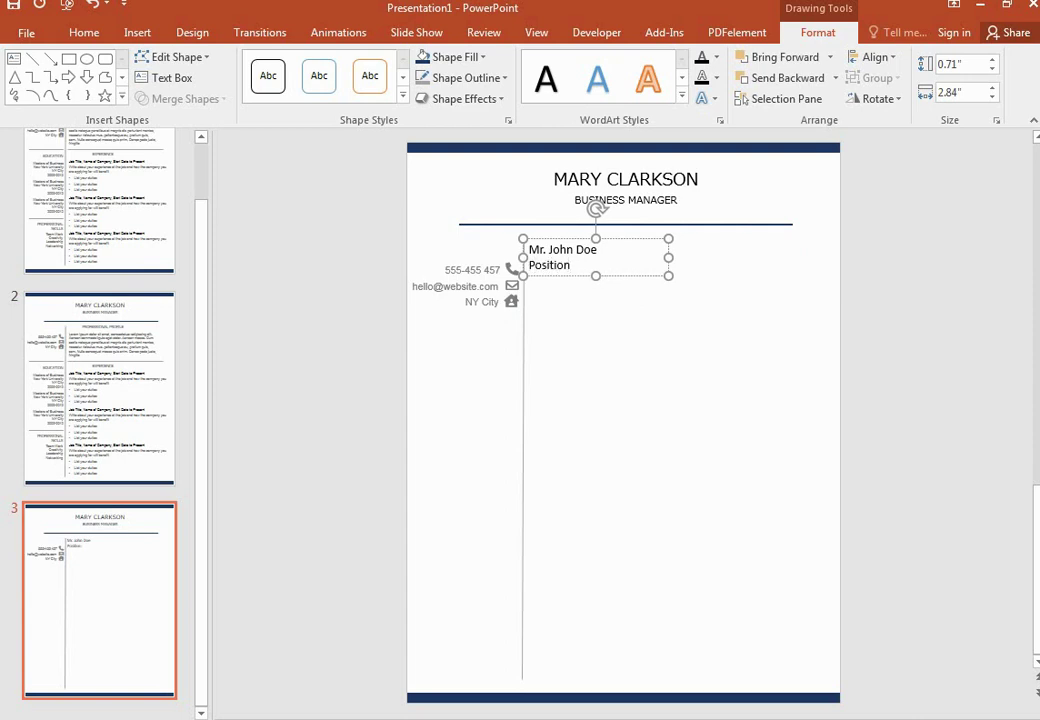
key("Return")
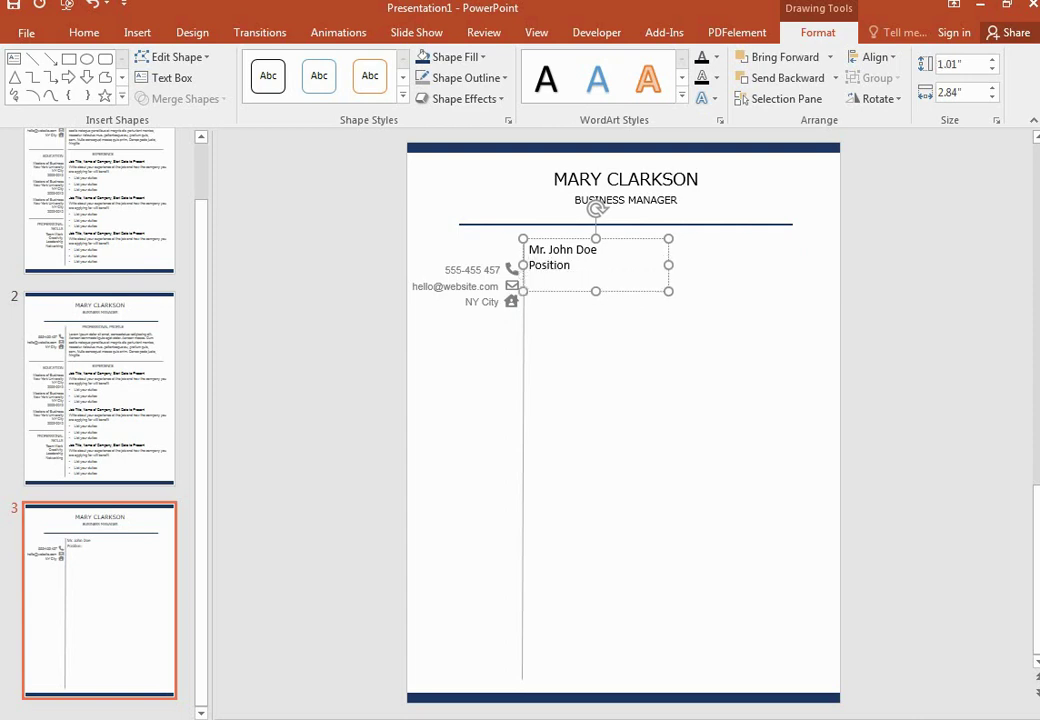
type("Name of C")
type("ompany")
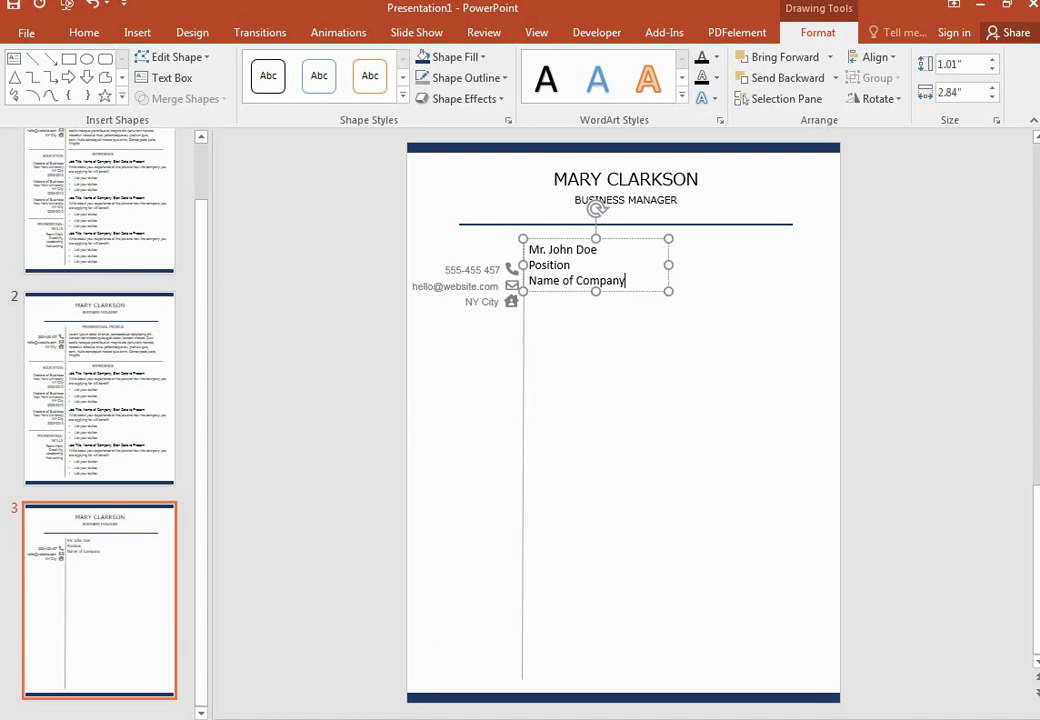
key("Return")
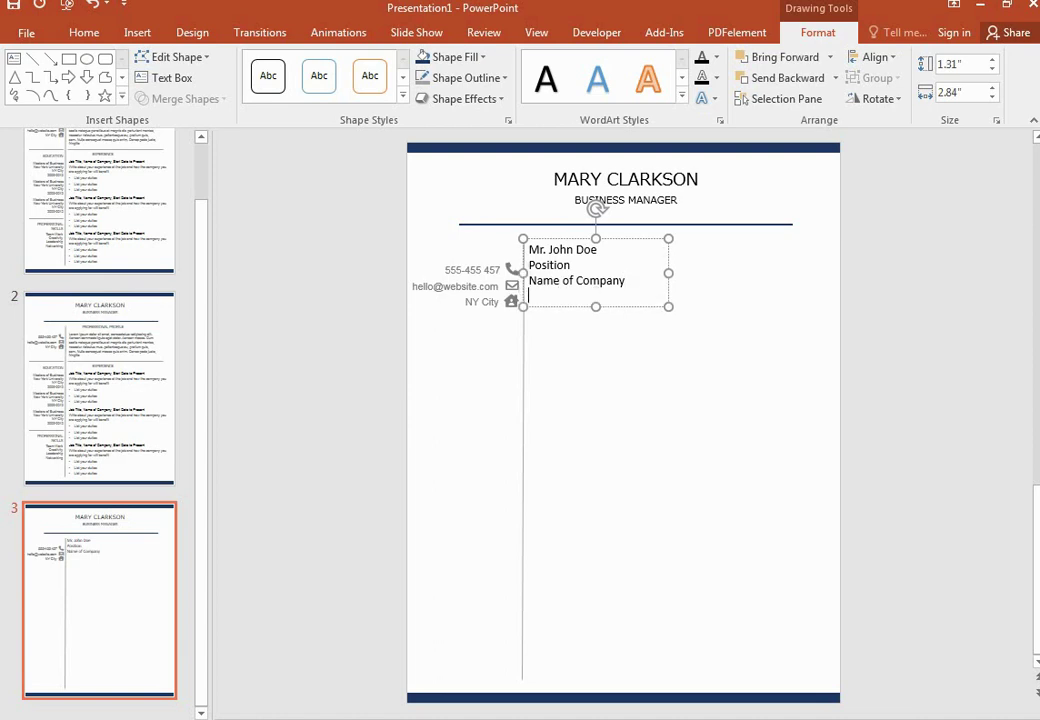
type("Add")
key("BackSpace")
type("dress")
left_click(587, 367)
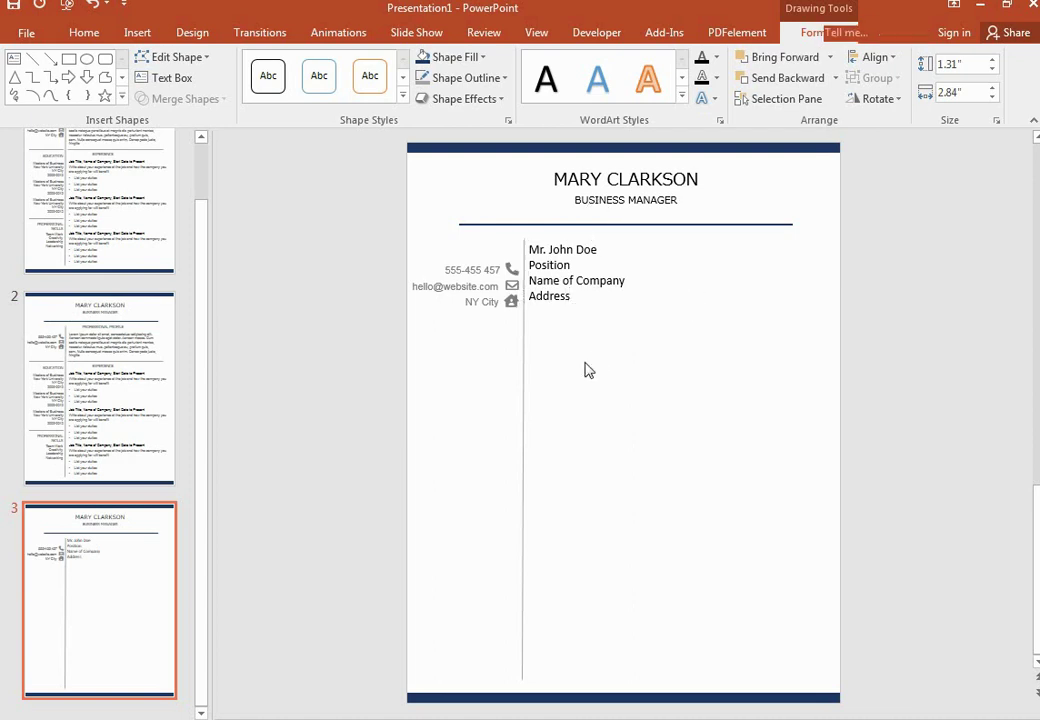
Step: Nudge the recipient box right and up to align with the divider, then copy it below
left_click(577, 281)
left_click(579, 309)
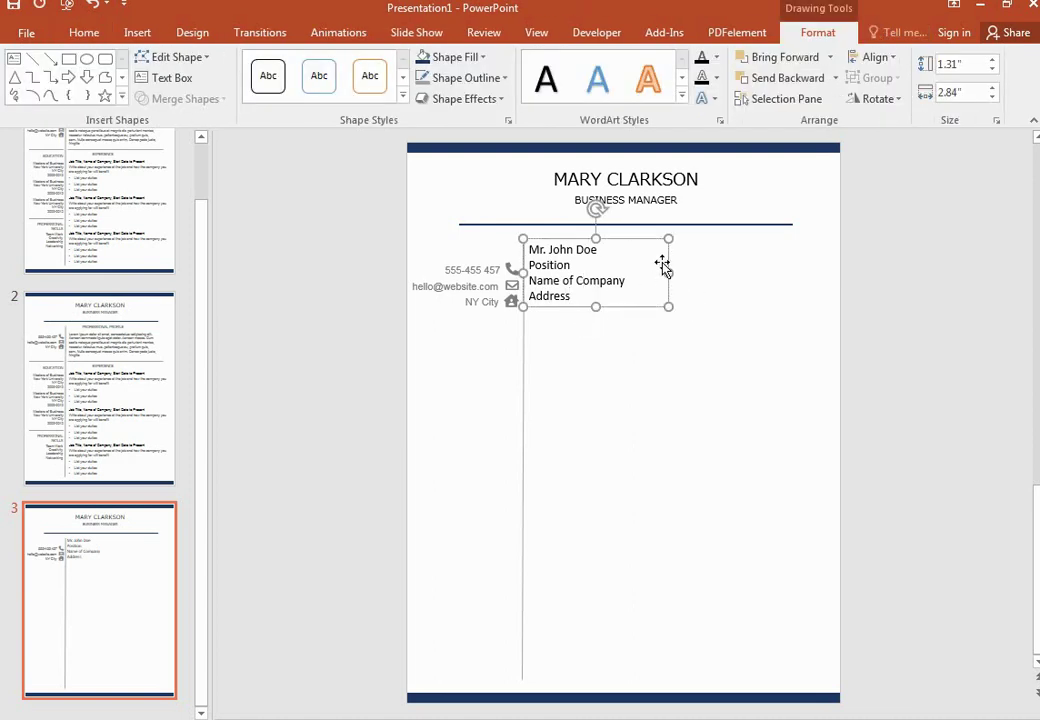
key("ctrl+Right")
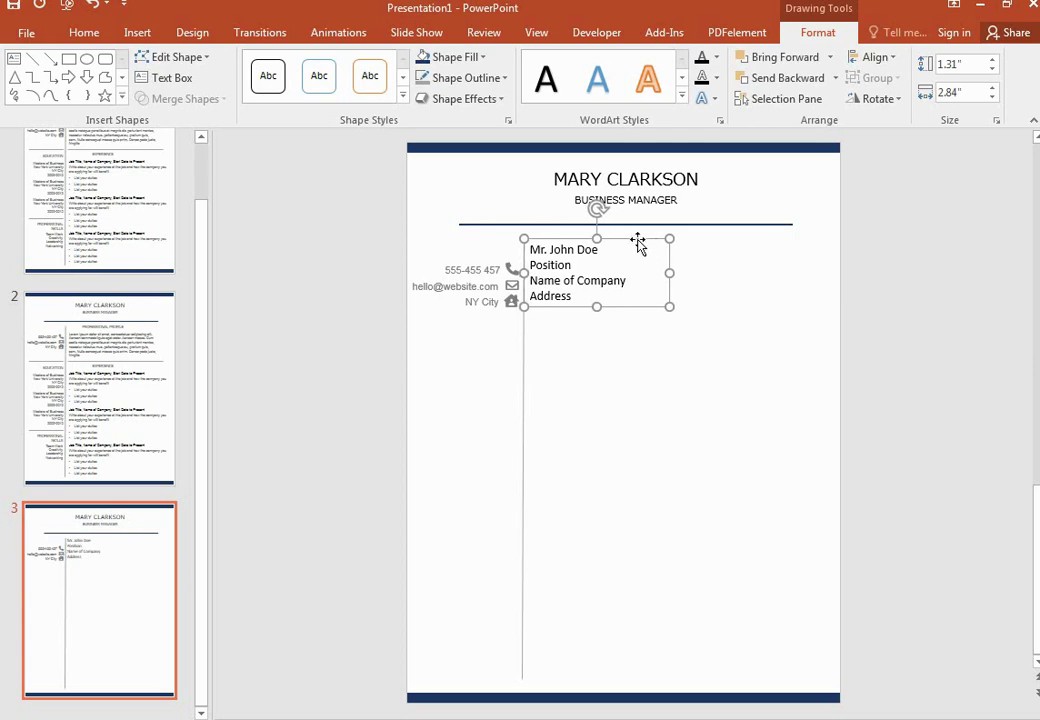
key("ctrl+Right")
key("ctrl+Right")
key("ctrl+Right")
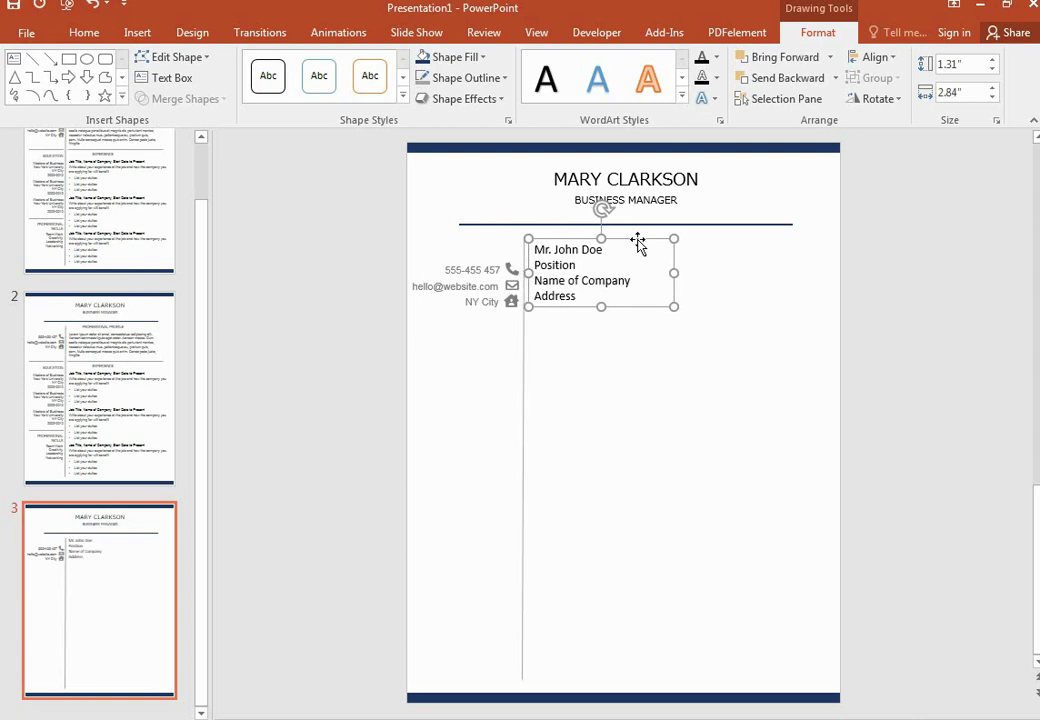
key("ctrl+Up")
key("ctrl+Up")
key("ctrl+Up")
key("ctrl+Up")
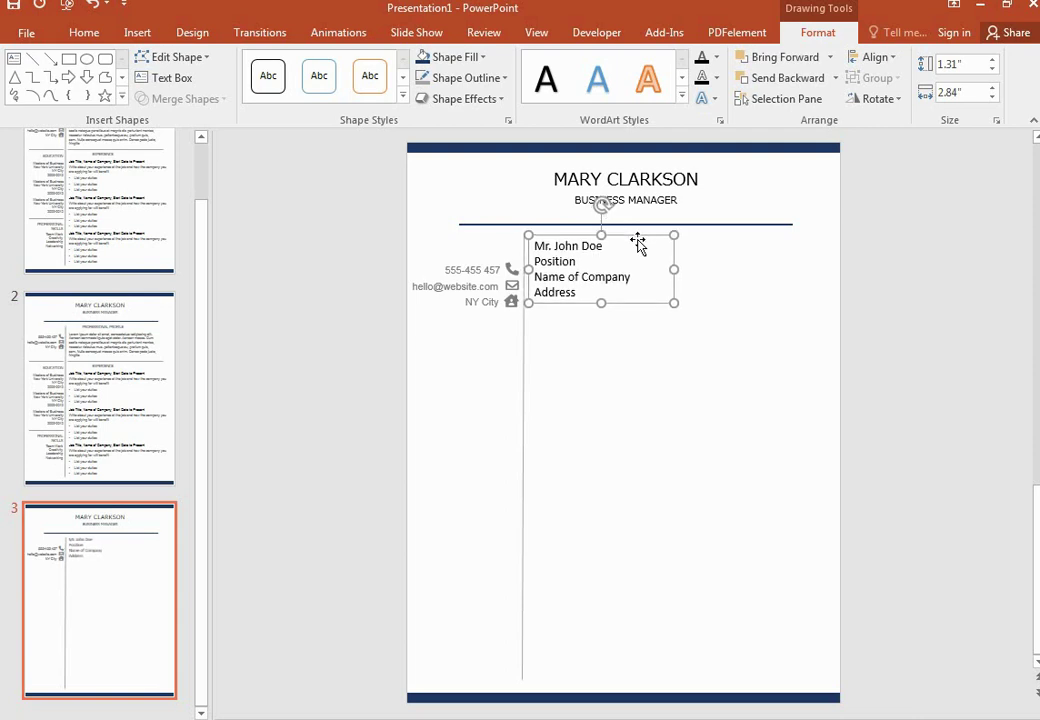
key("ctrl+Up")
key("ctrl+Up")
key("ctrl+Up")
key("ctrl+Up")
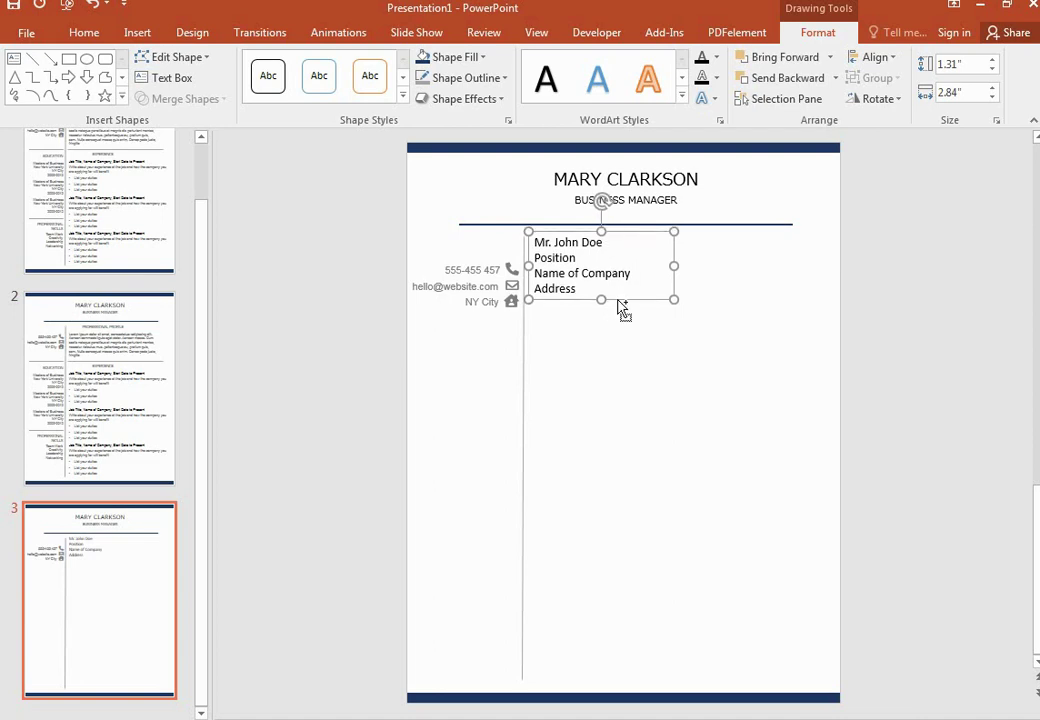
mouse_move(613, 306)
left_mouse_down()
mouse_move(619, 379)
mouse_move(545, 313)
left_mouse_up()
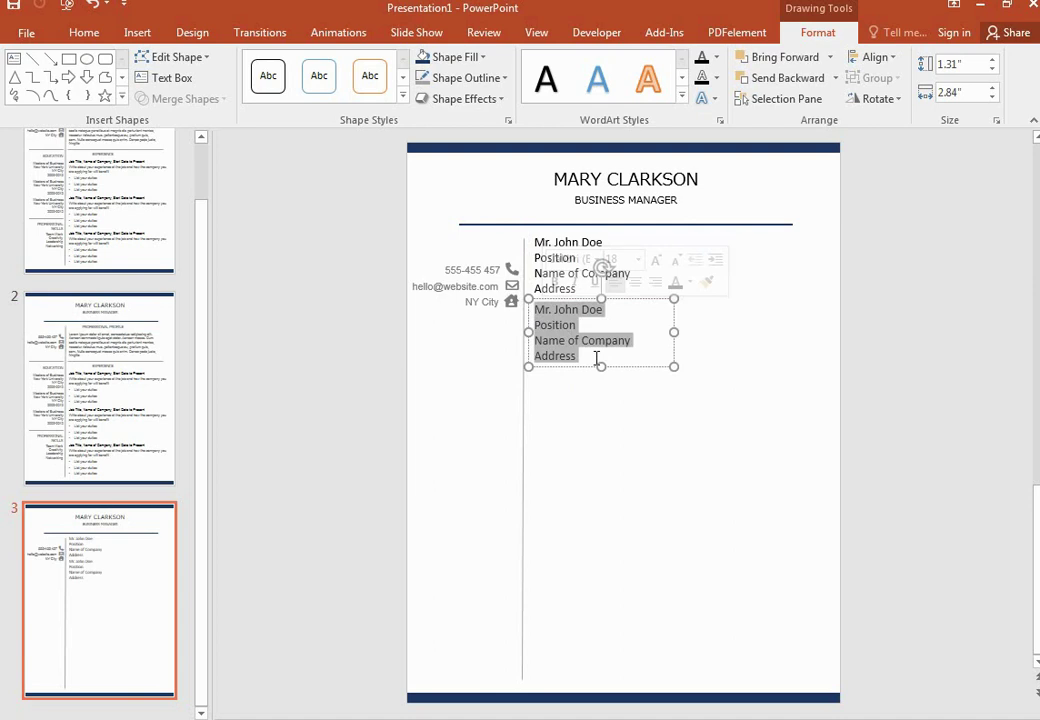
Step: Replace the copied box's text with the date 28 March 2020
type("2")
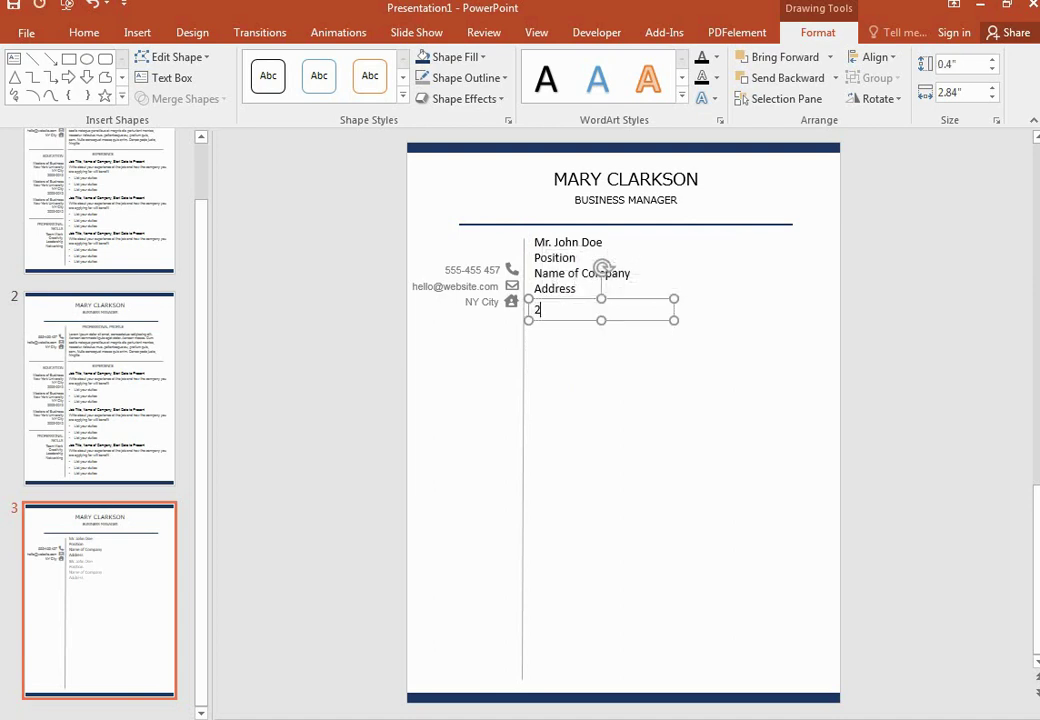
type("8")
type(" main")
key("BackSpace")
key("BackSpace")
key("BackSpace")
key("BackSpace")
key("BackSpace")
type("March 20")
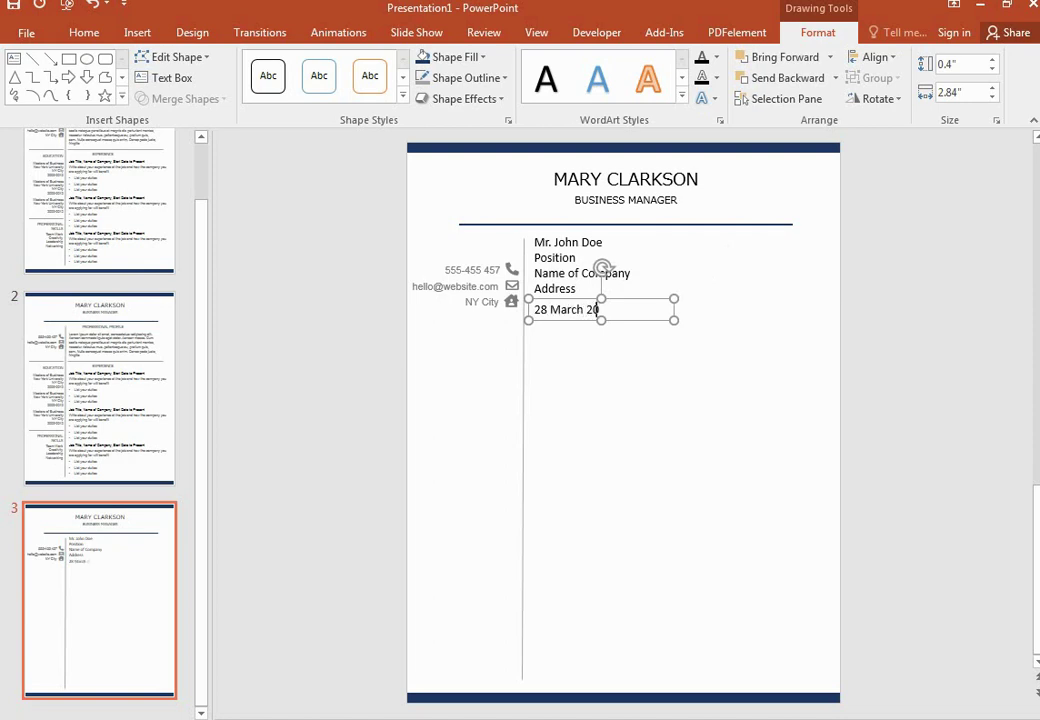
type("20")
left_click(729, 317)
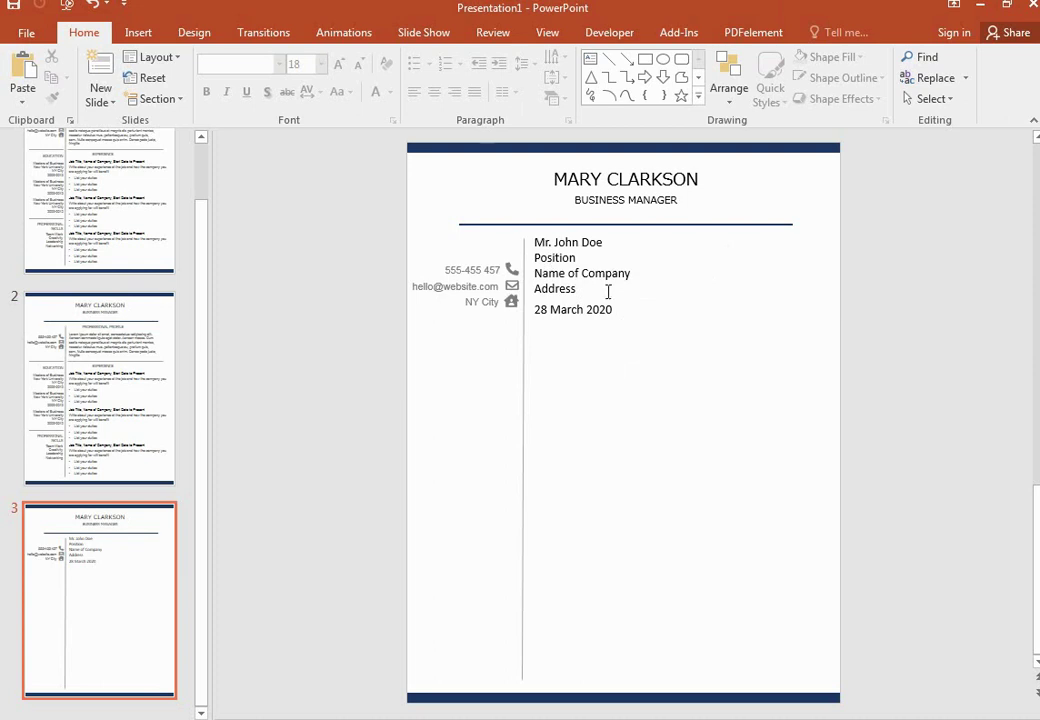
left_click_drag(590, 290, 536, 240)
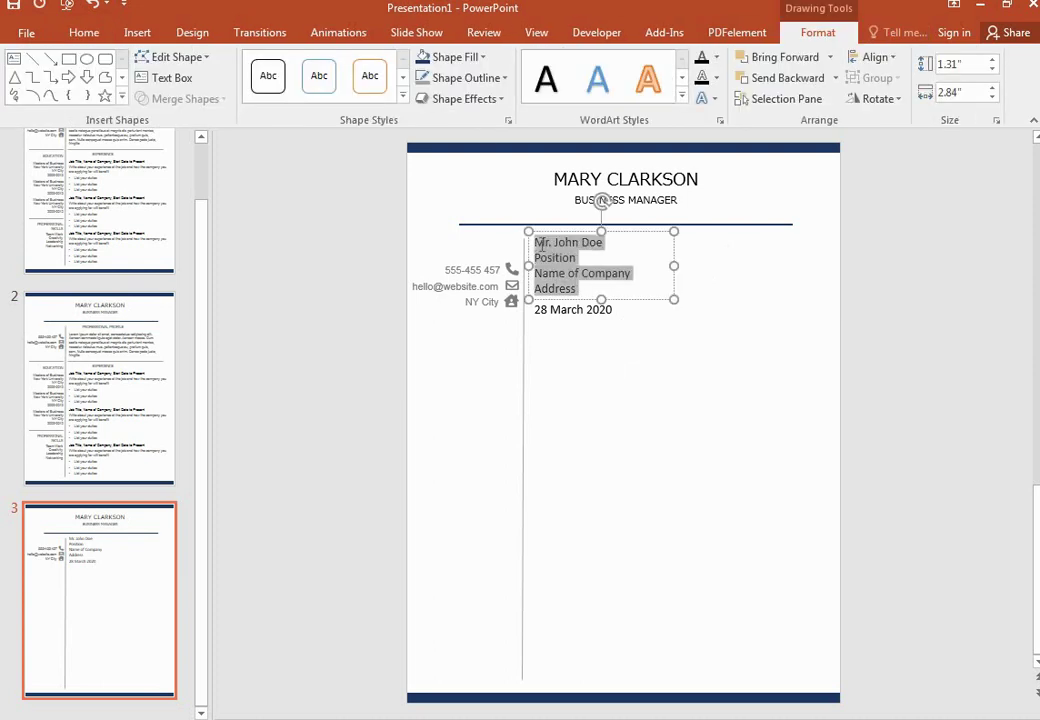
Step: Set the recipient lines to Roboto Light at 14 pt
left_click(561, 195)
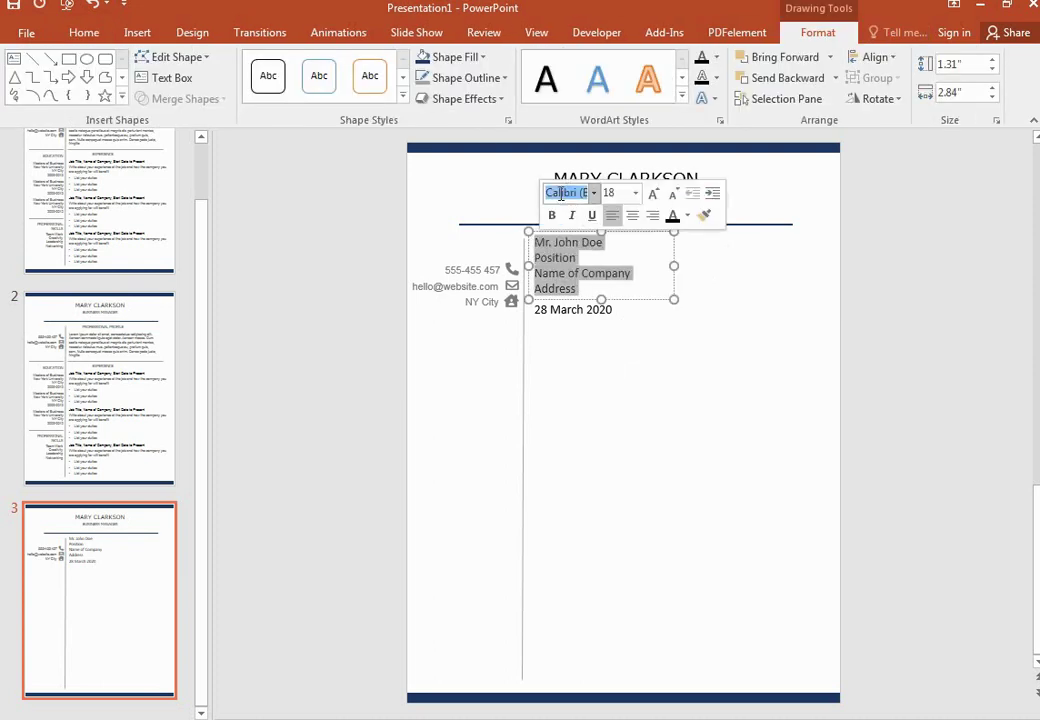
type("Roboto I")
key("Return")
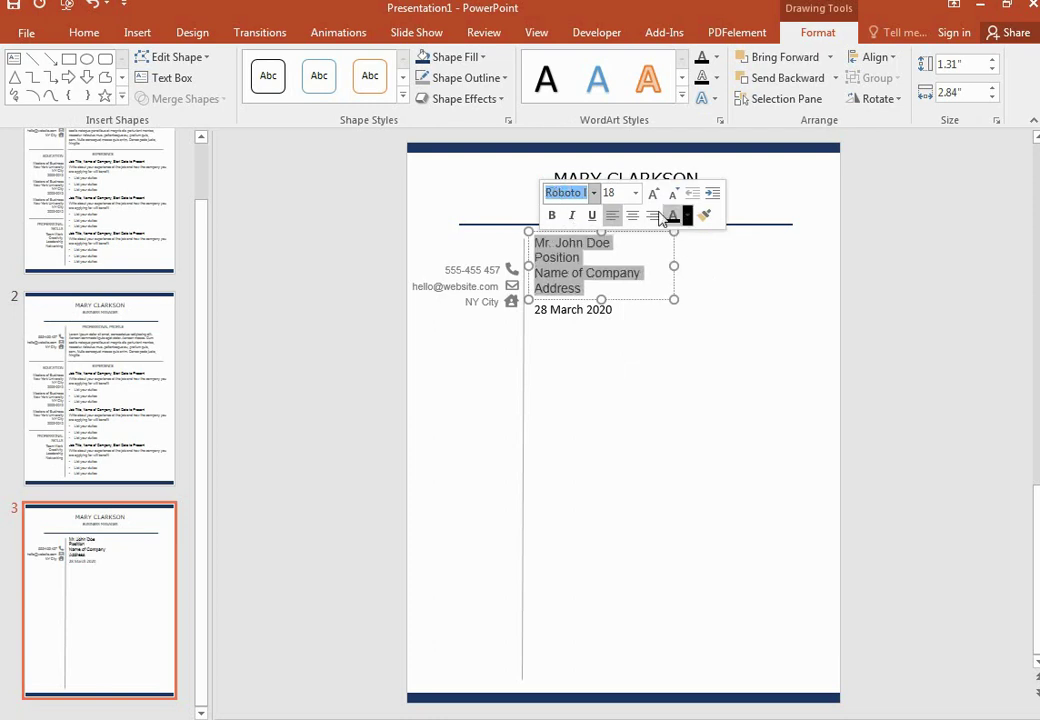
left_click(635, 193)
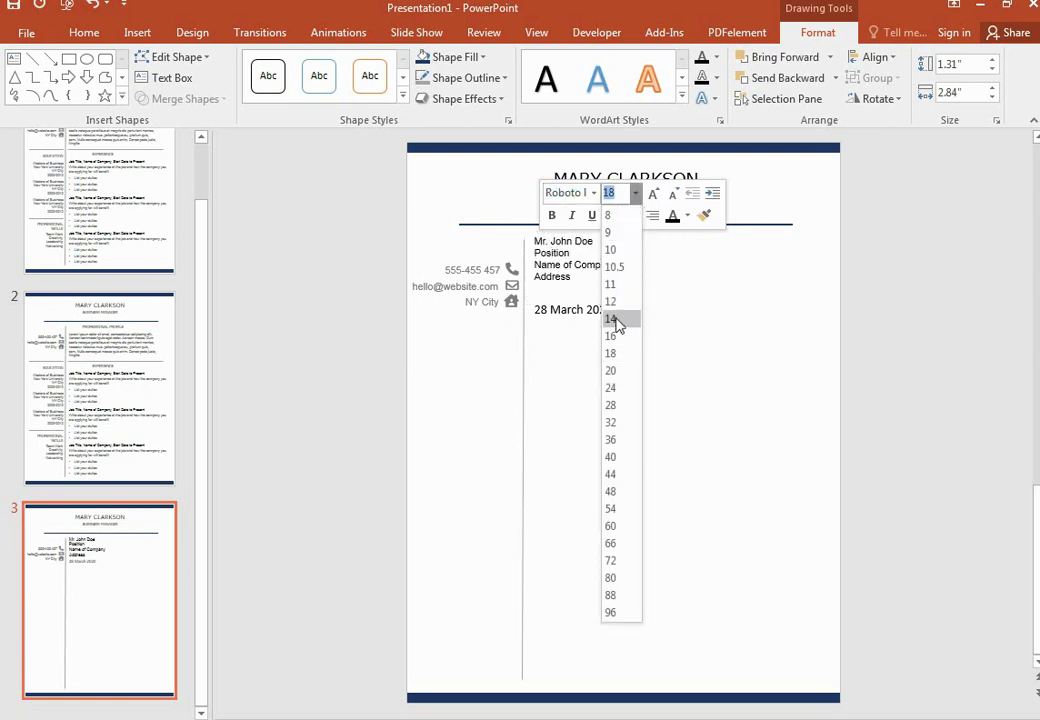
left_click(612, 319)
Step: Set the 28 March 2020 date line to Roboto Light at 14 pt
left_click(585, 309)
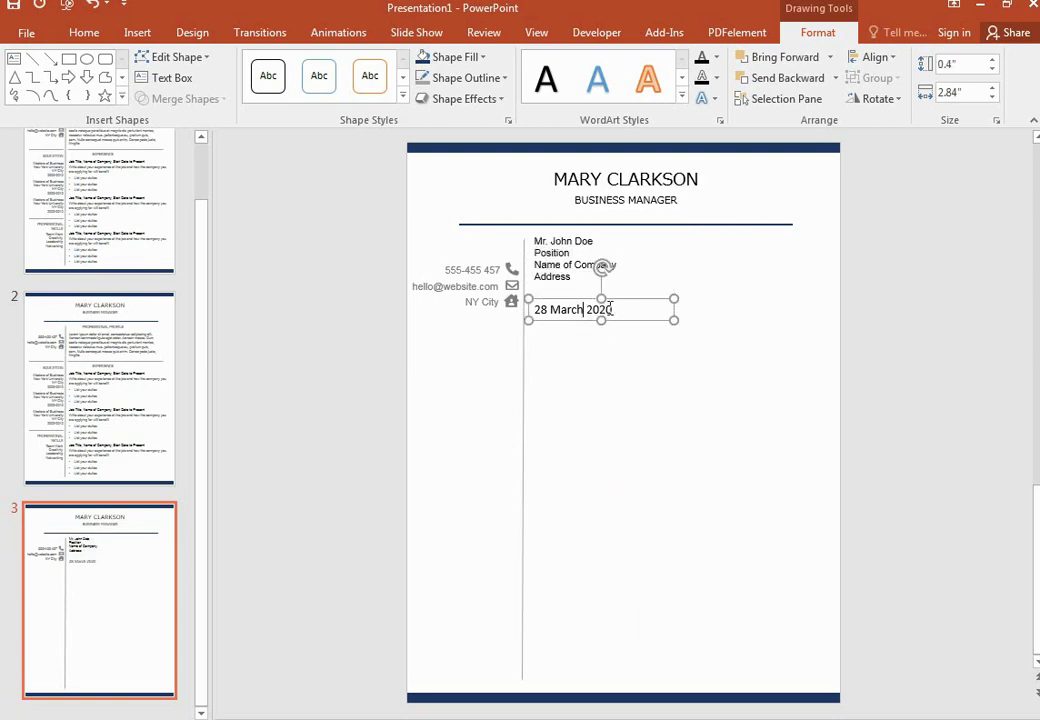
left_click_drag(610, 307, 575, 307)
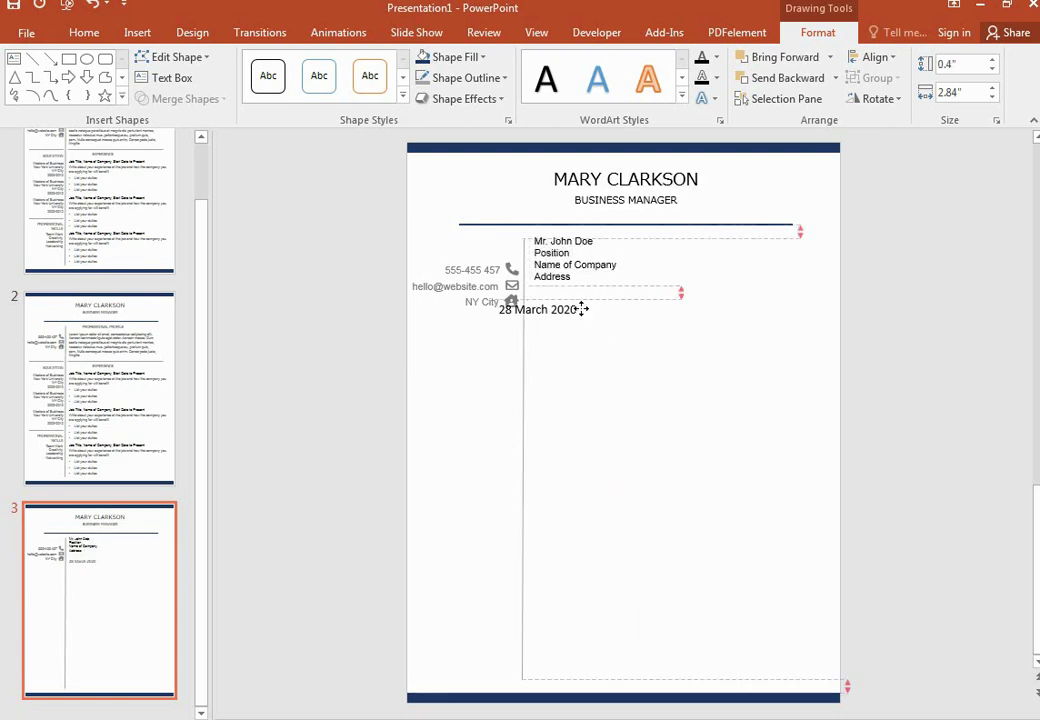
left_click(91, 5)
triple_click(596, 309)
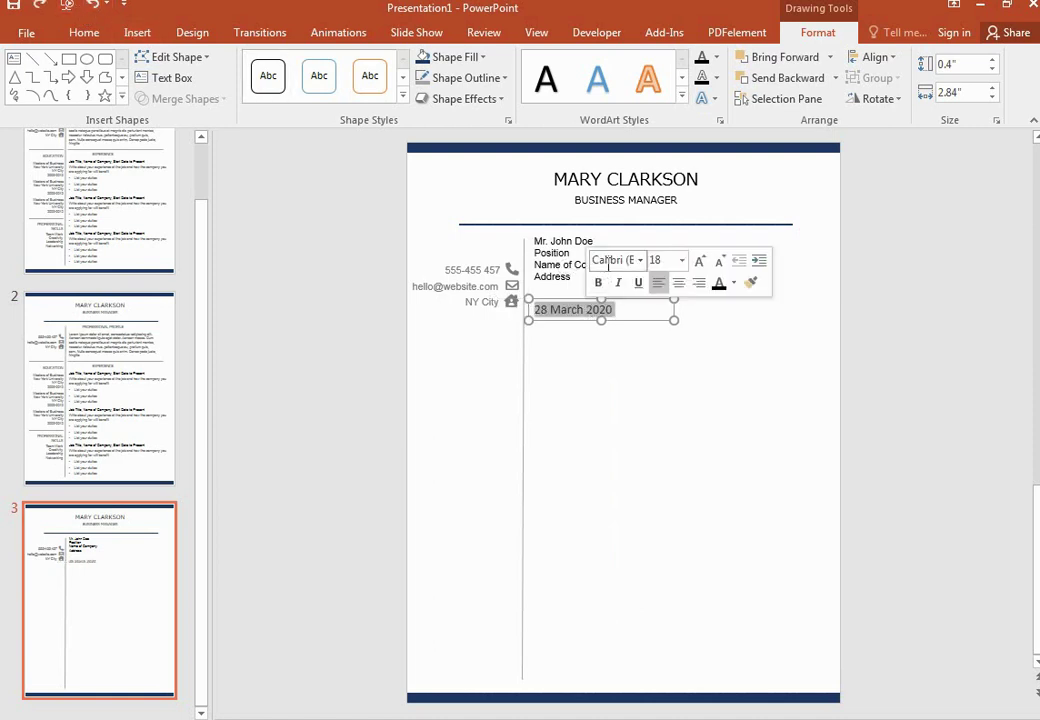
left_click(610, 262)
type("Ro")
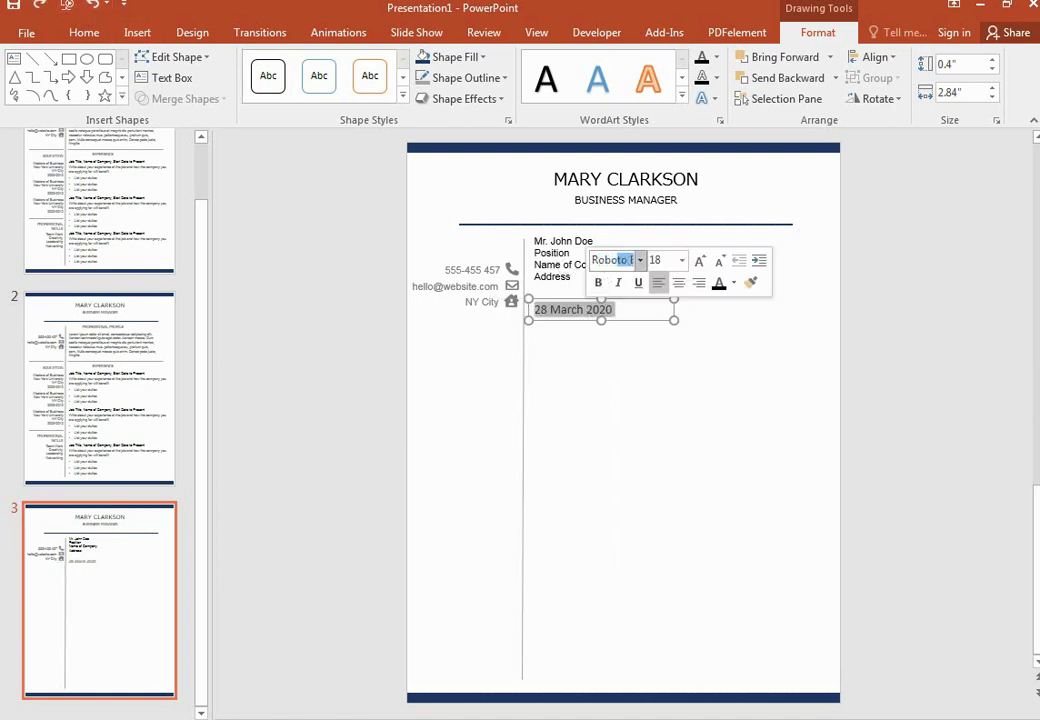
type("ight")
key("Tab")
left_click(681, 262)
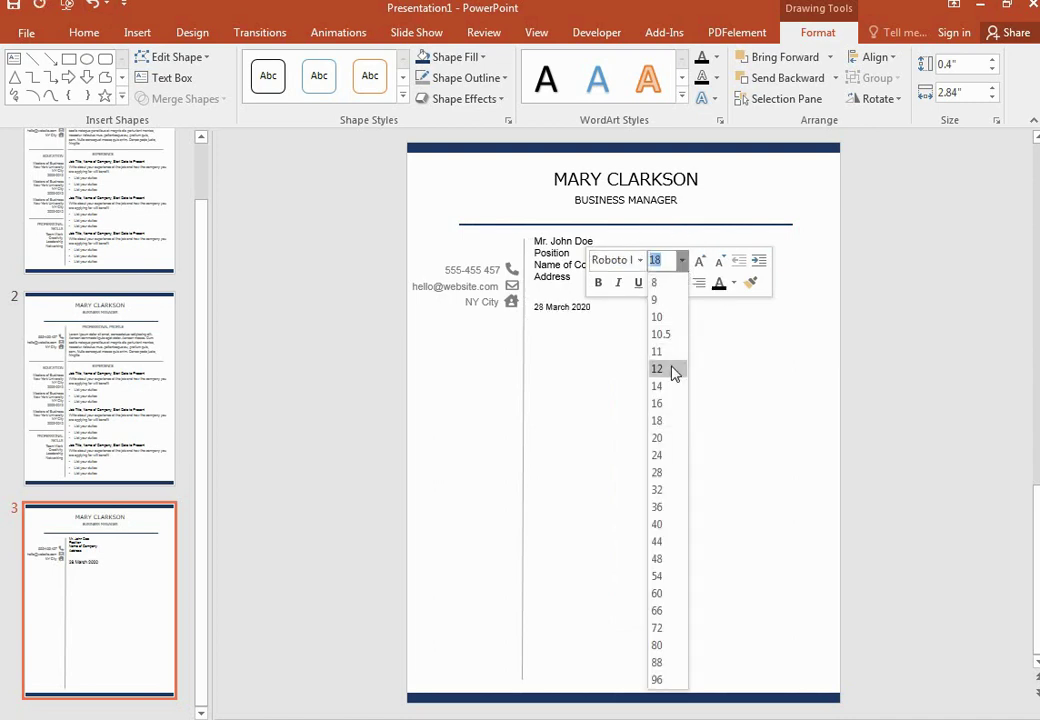
left_click(667, 390)
left_click(715, 372)
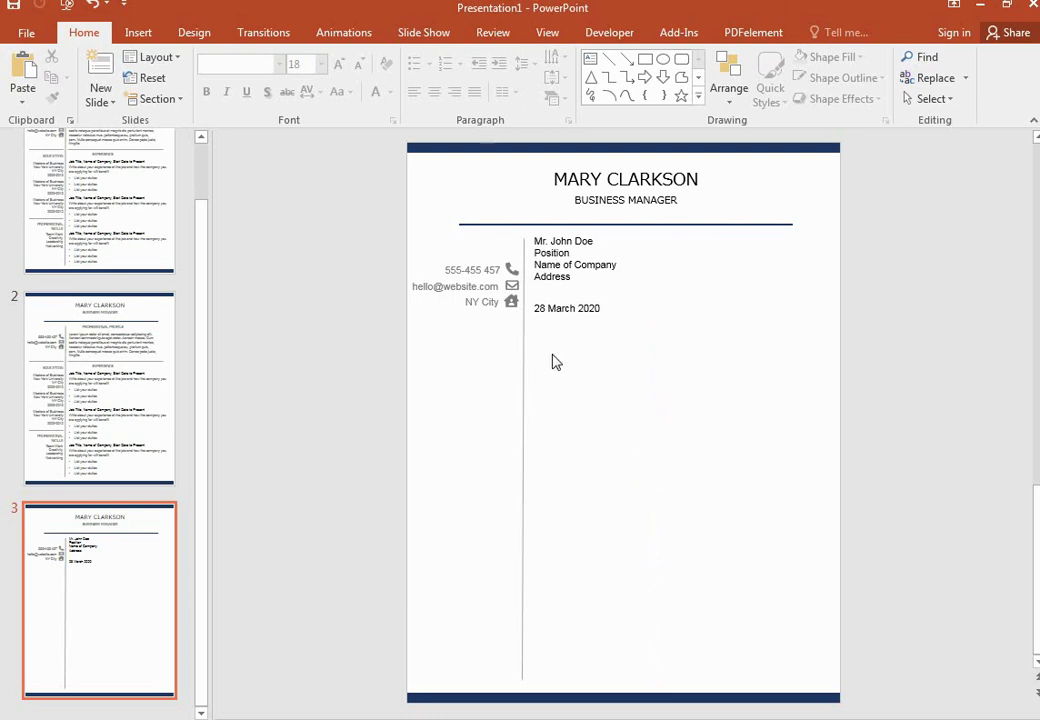
Step: Draw a large text box below the date for the letter body and type Dear Sir
left_click(139, 33)
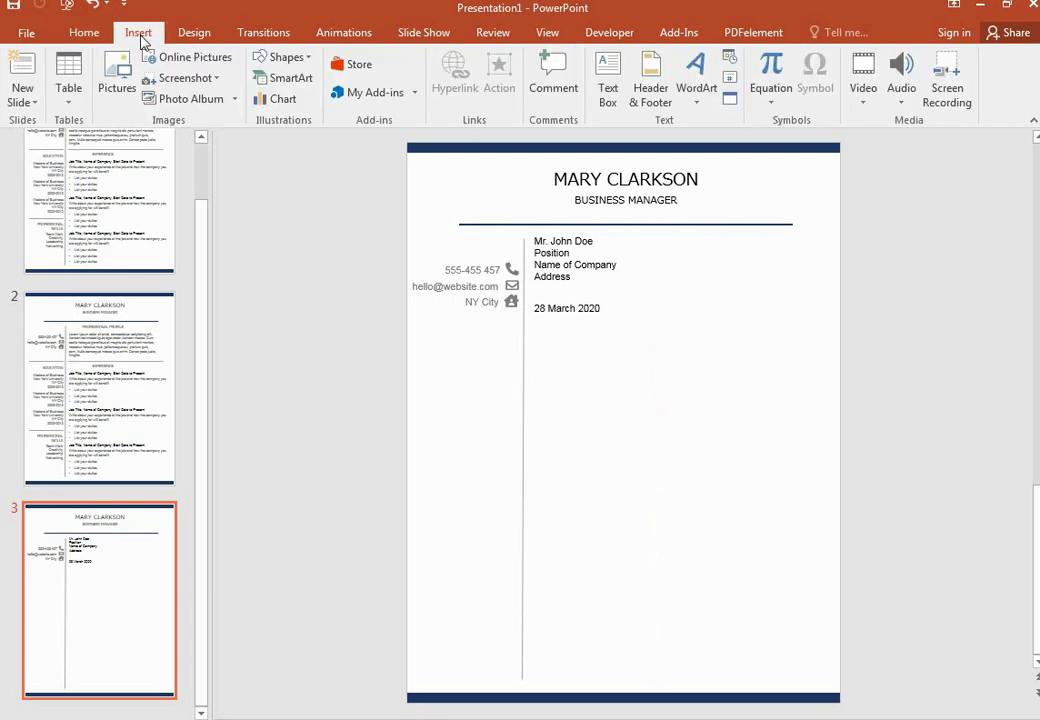
left_click(608, 84)
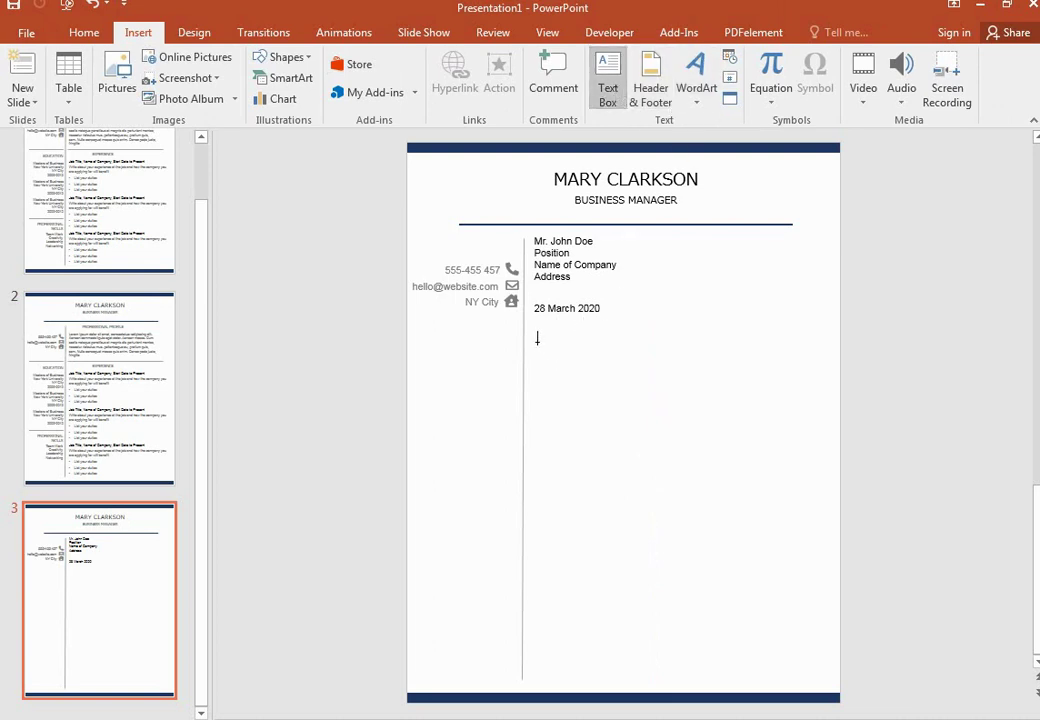
left_click_drag(530, 343, 829, 634)
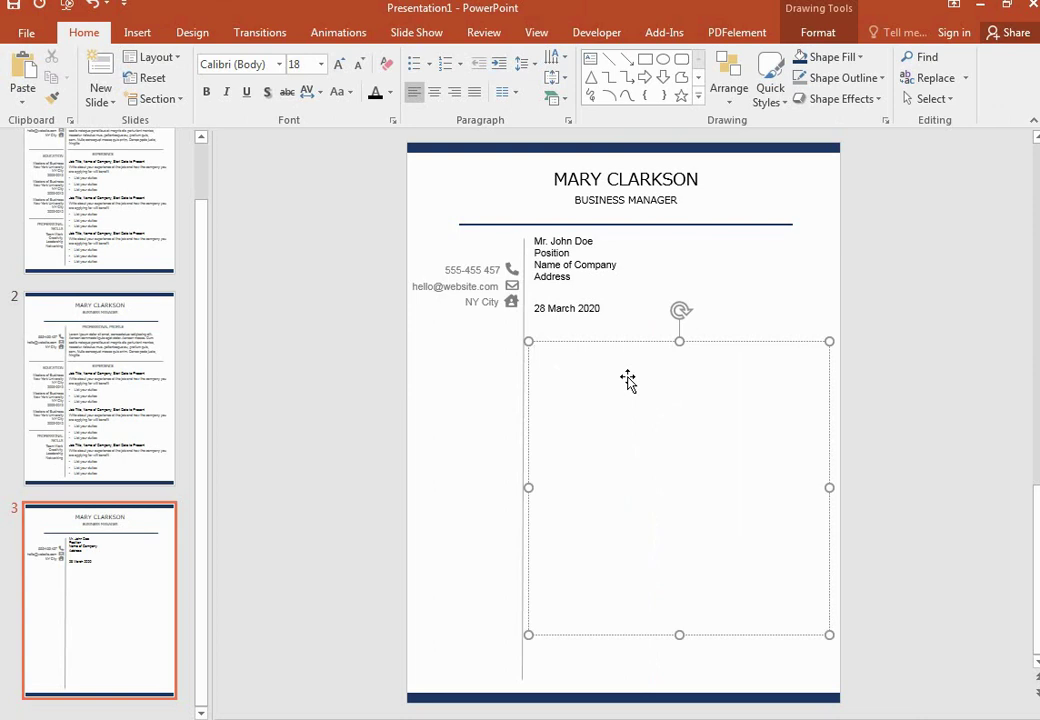
type("Dear Sir")
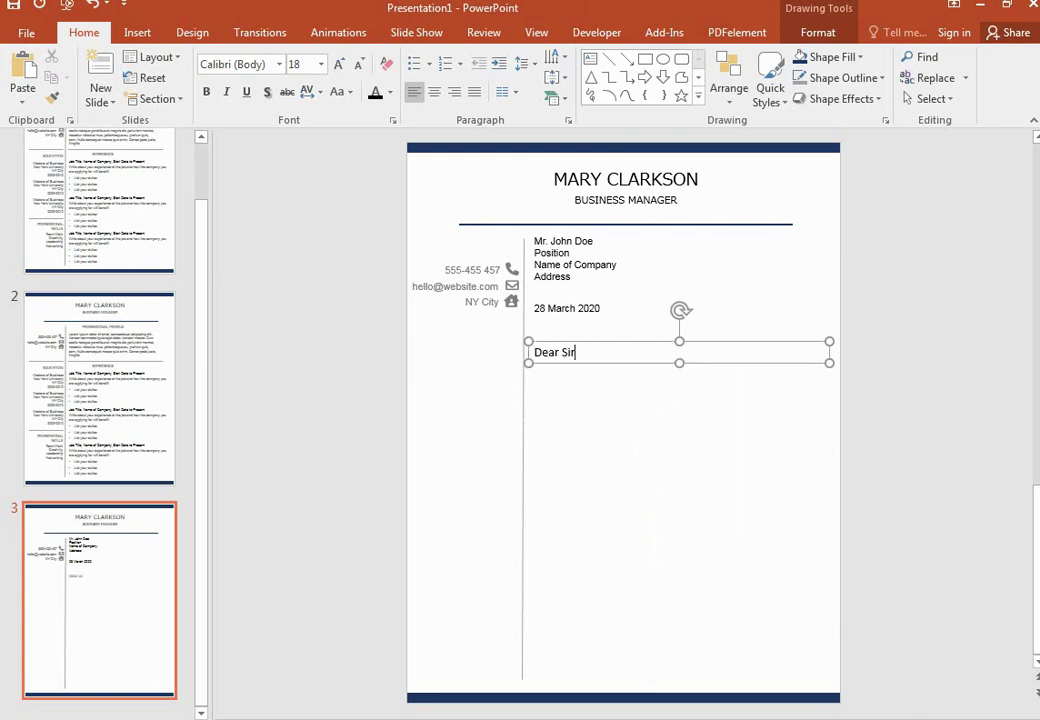
Step: Format Dear Sir in Roboto Light 14, add a line after it, and switch to Word
triple_click(555, 358)
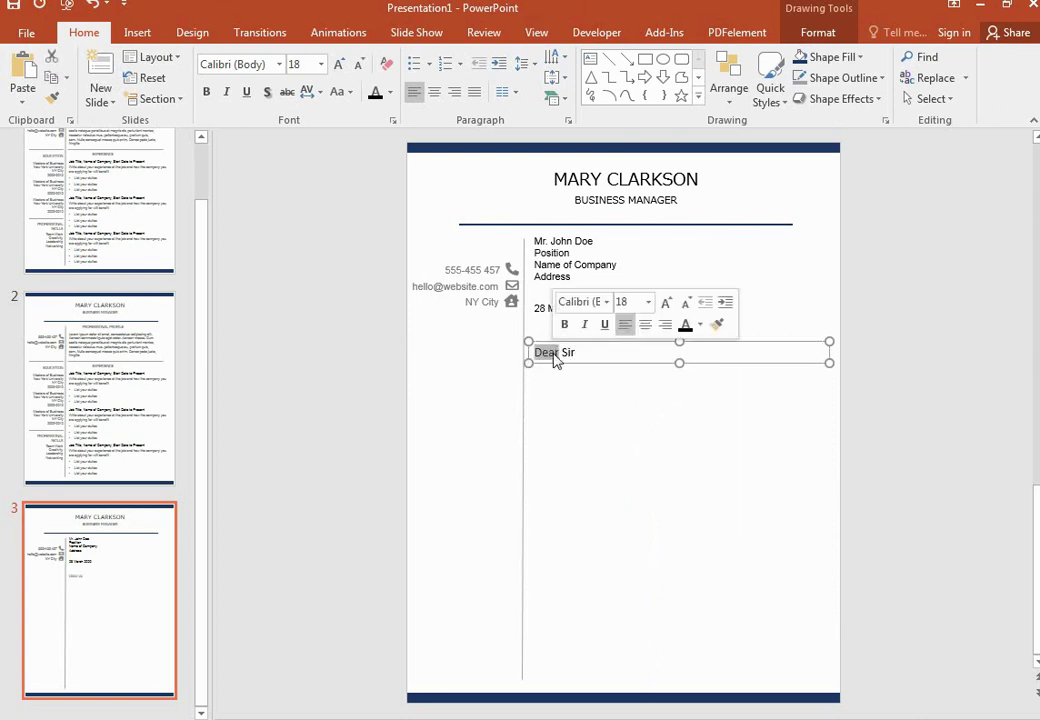
left_click(574, 302)
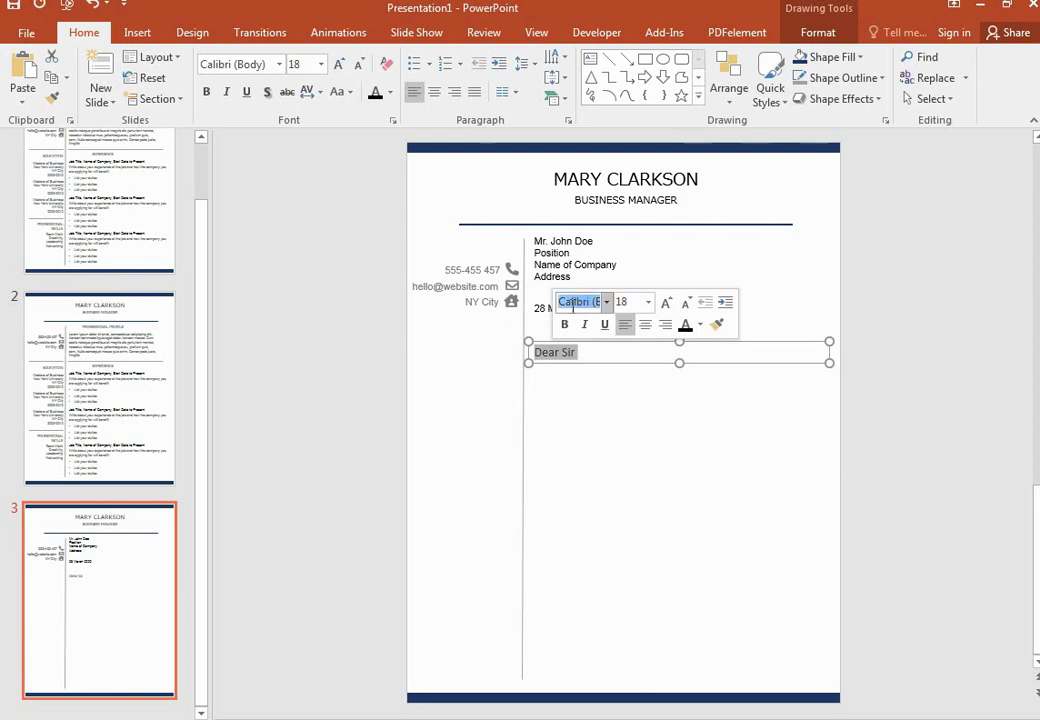
type("Ro")
key("BackSpace")
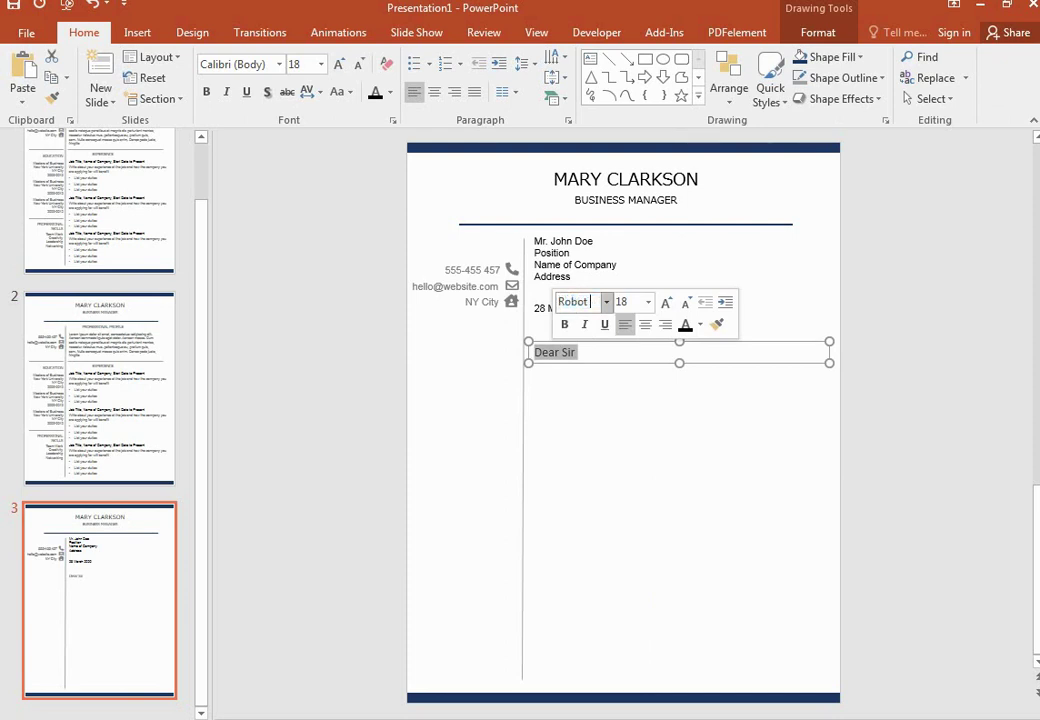
type("o l")
key("Return")
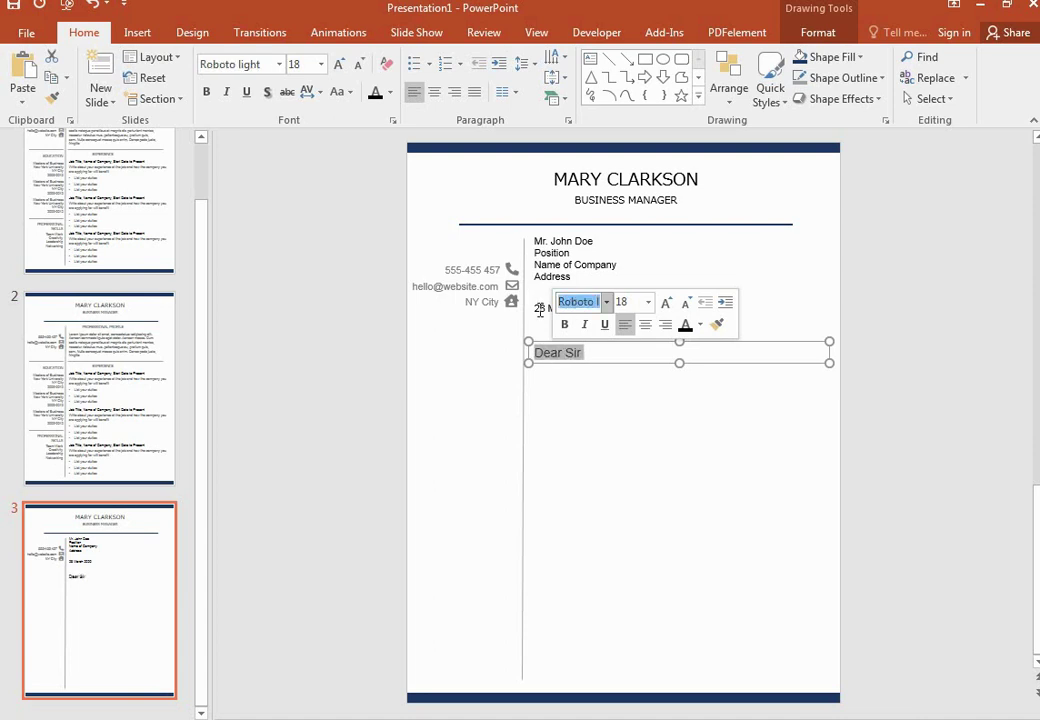
left_click(648, 301)
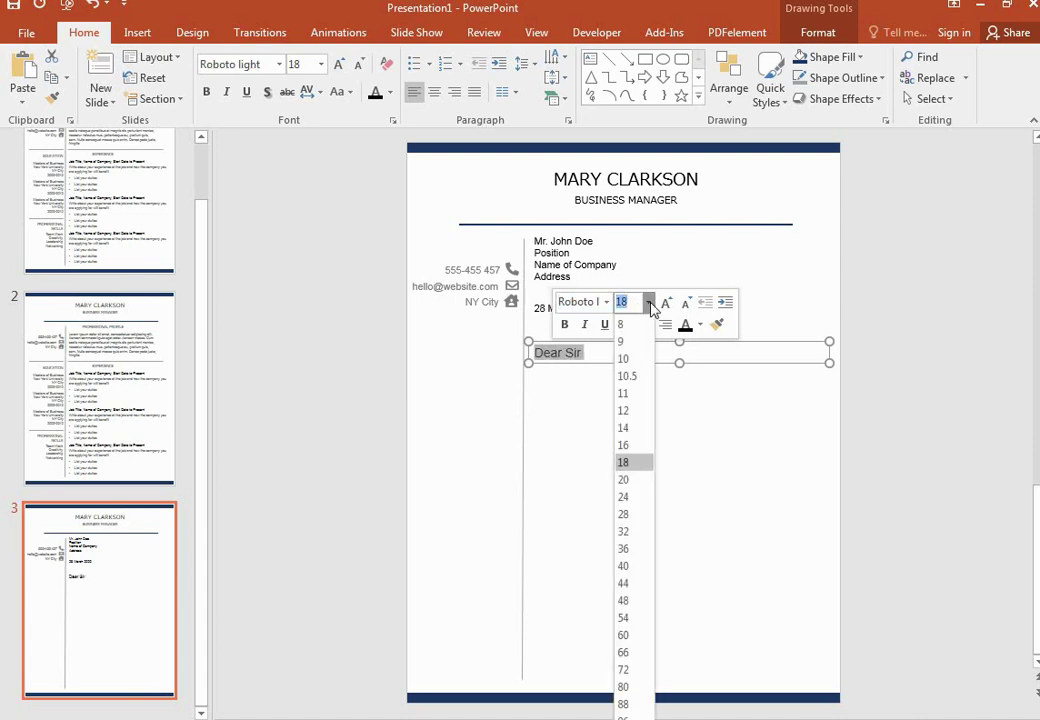
left_click(645, 437)
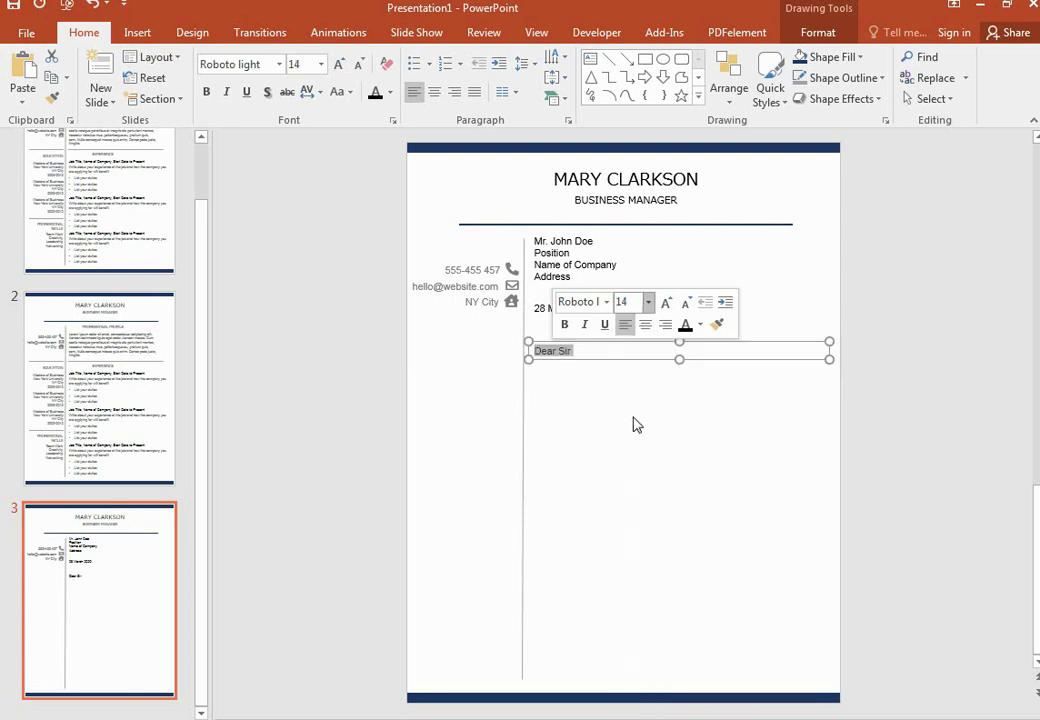
left_click(590, 352)
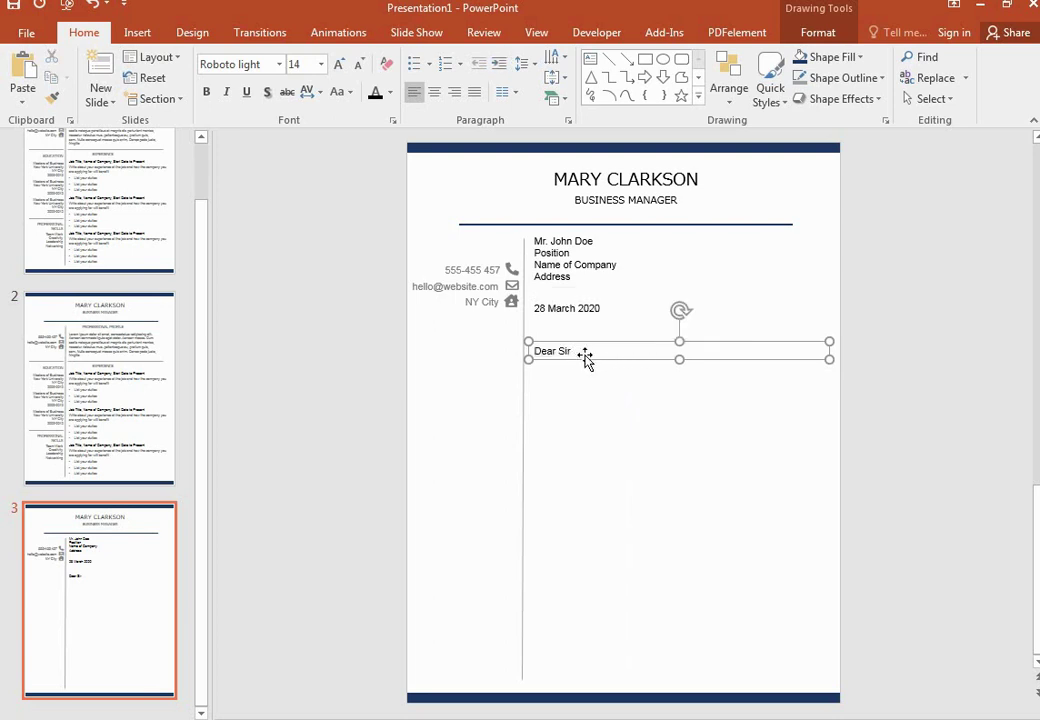
key("Return")
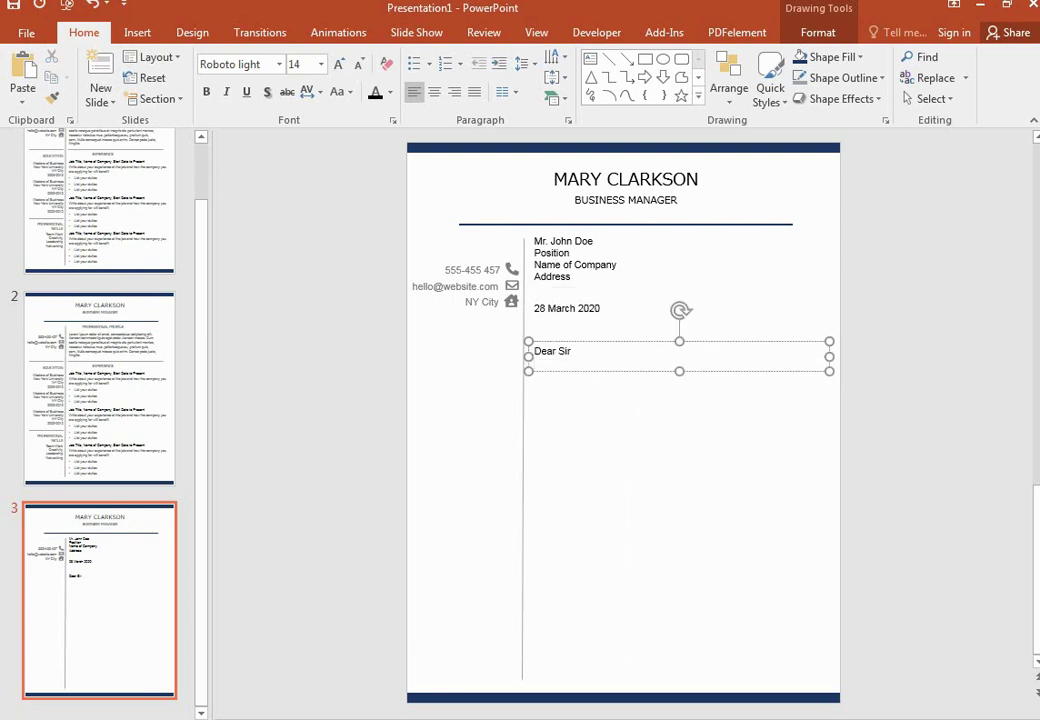
mouse_move(420, 719)
left_click(395, 695)
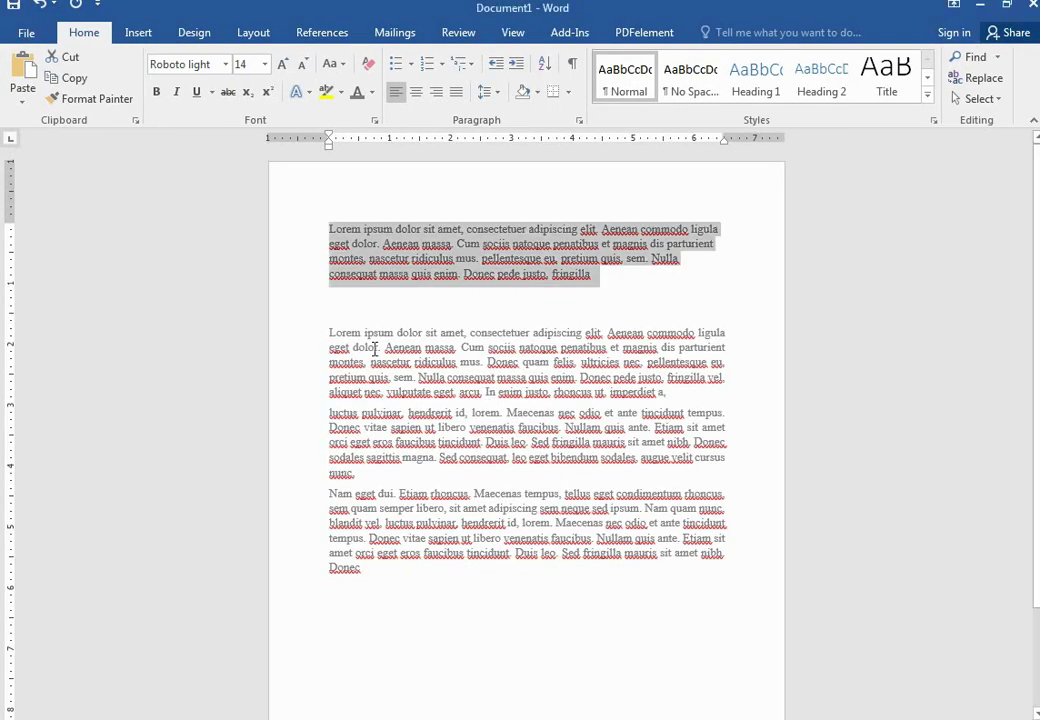
Step: Copy the last three Lorem ipsum paragraphs in Word and switch back to PowerPoint
left_click_drag(329, 332, 557, 566)
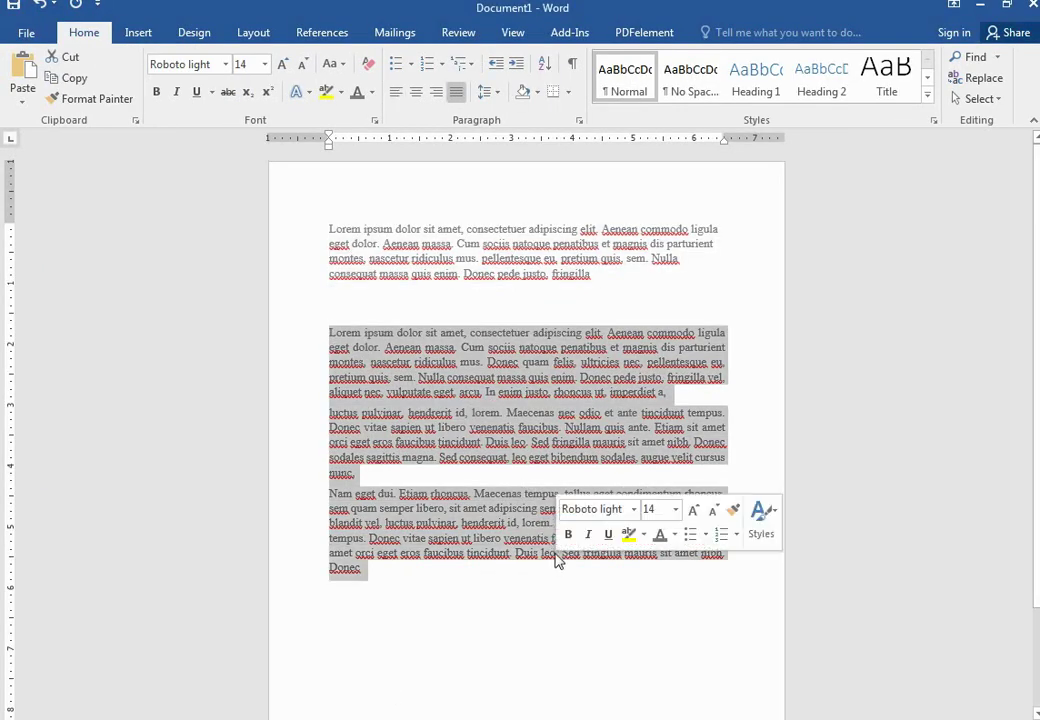
right_click(463, 520)
left_click(492, 299)
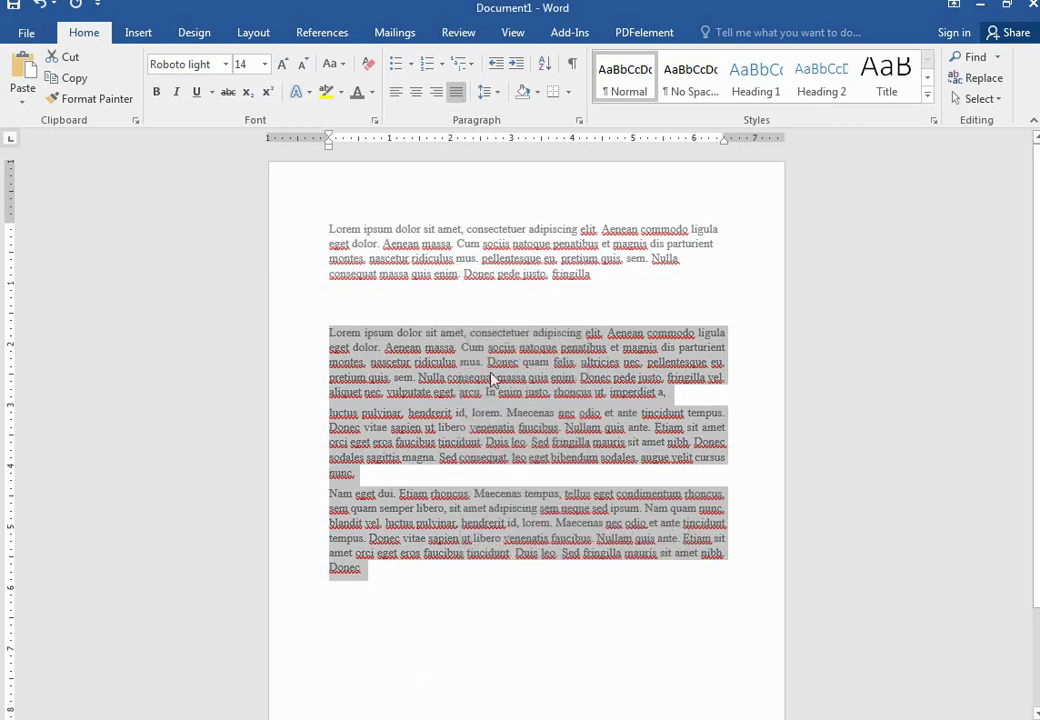
left_click(420, 719)
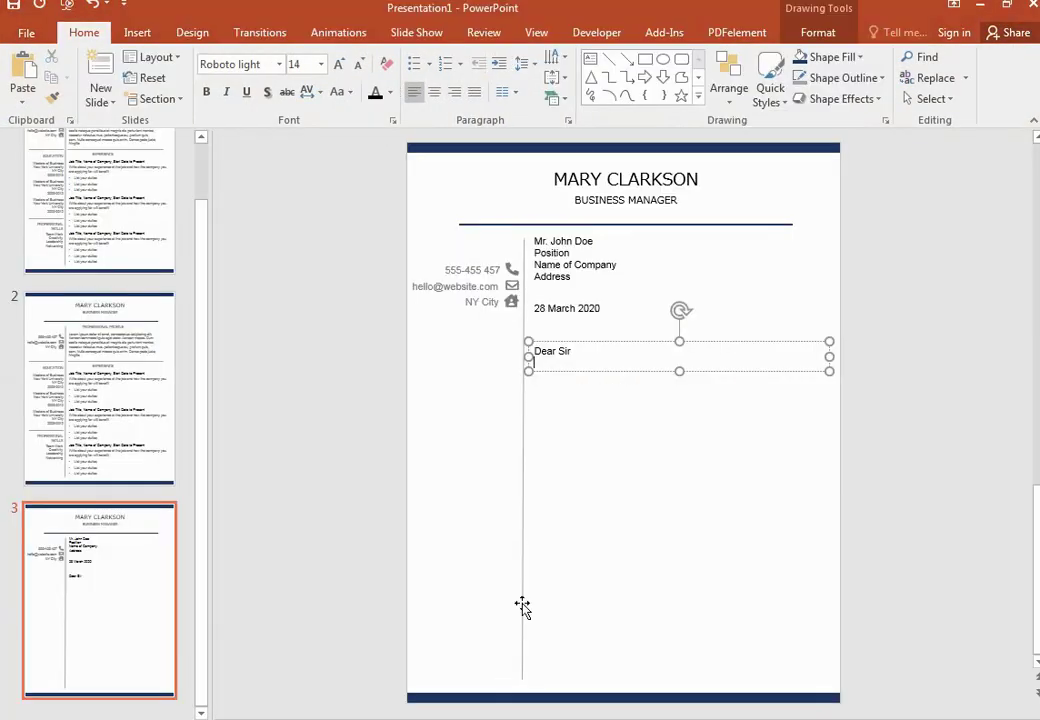
Step: Paste the copied paragraphs below Dear Sir using Keep Source Formatting
right_click(561, 364)
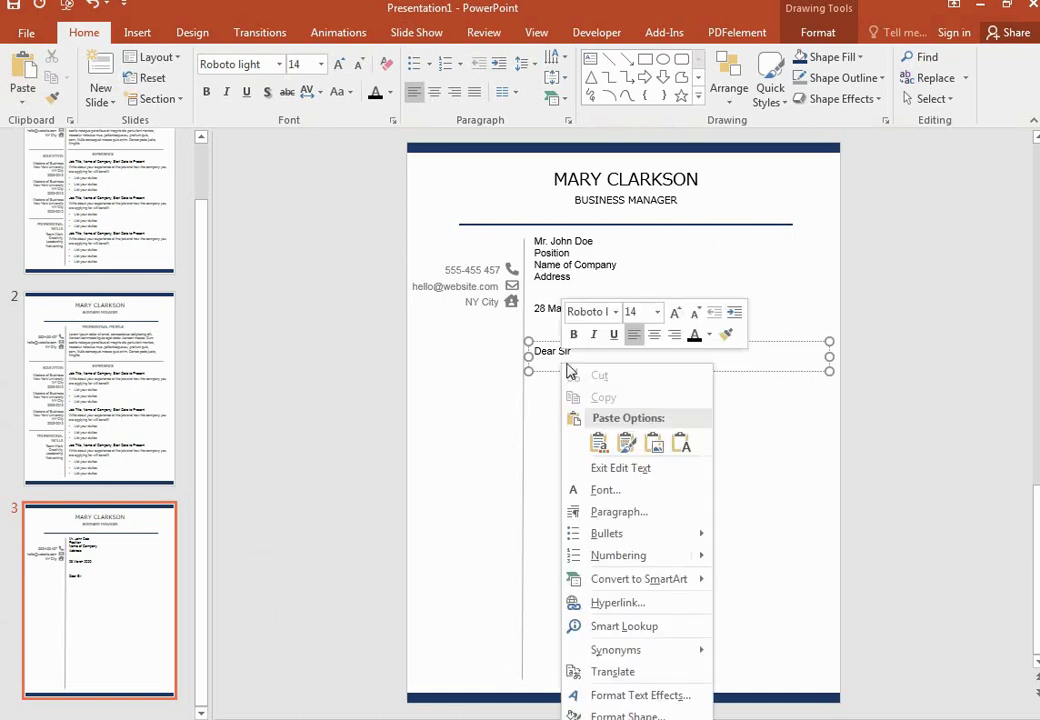
left_click(598, 442)
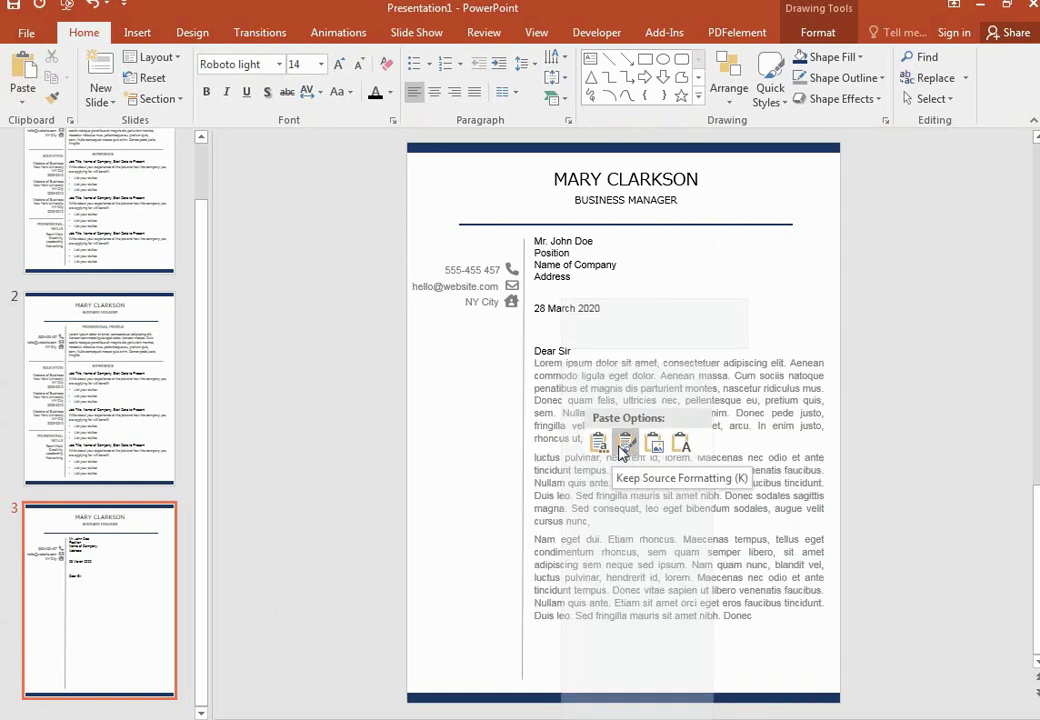
left_click(622, 443)
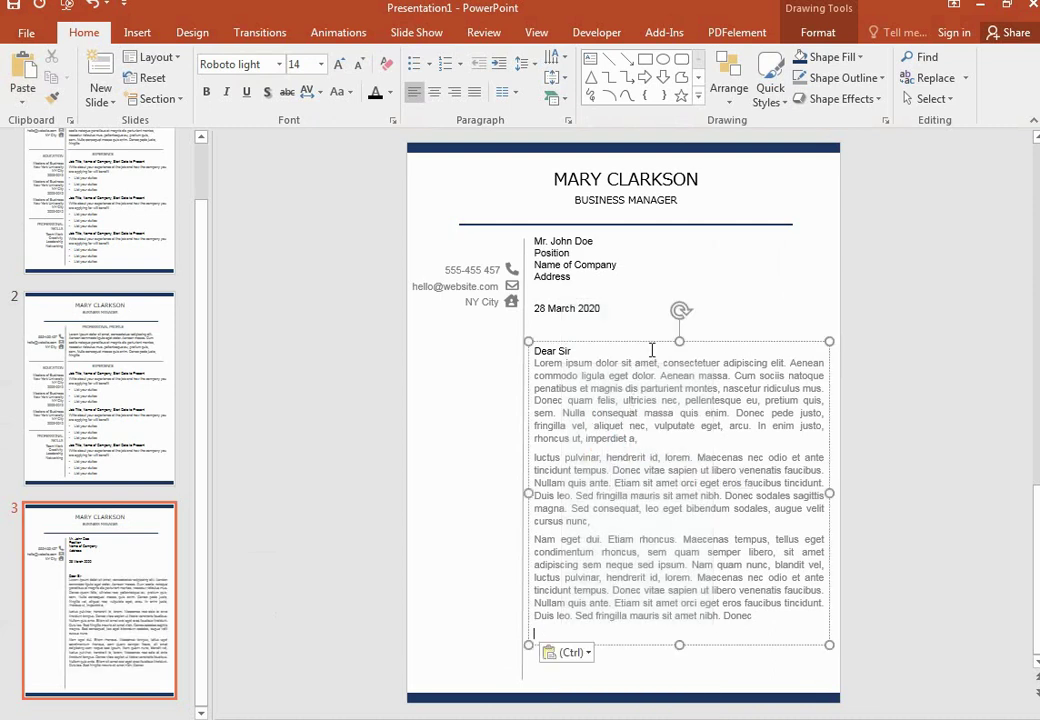
left_click_drag(633, 343, 631, 330)
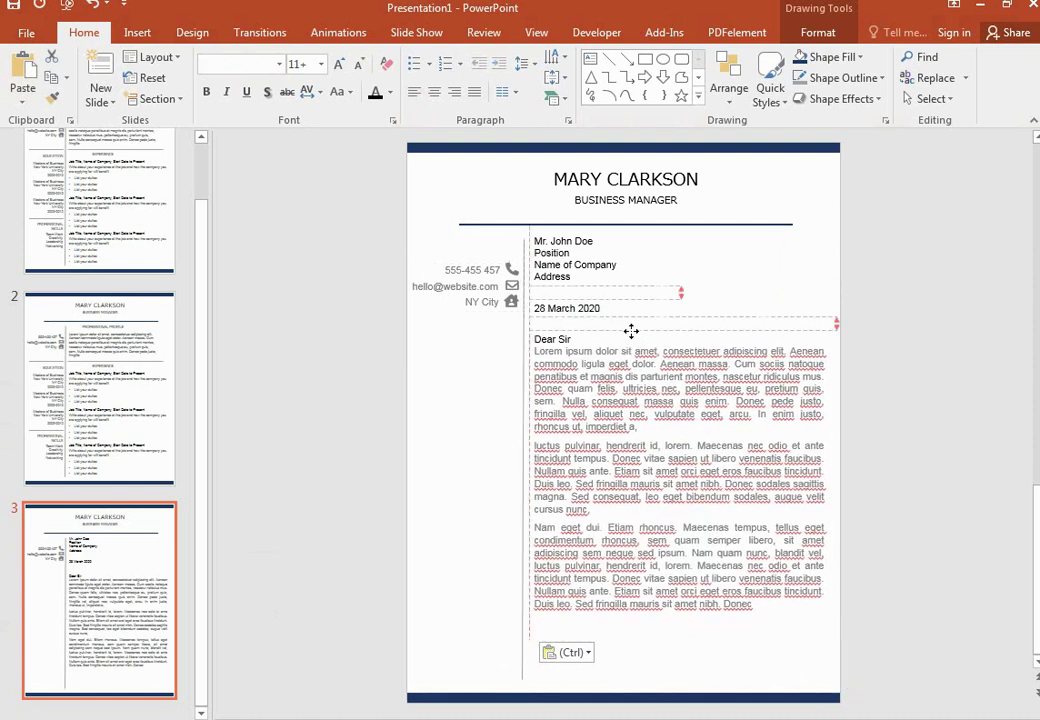
Step: Insert a blank line after Dear Sir and widen the body text box to the right
left_click(598, 346)
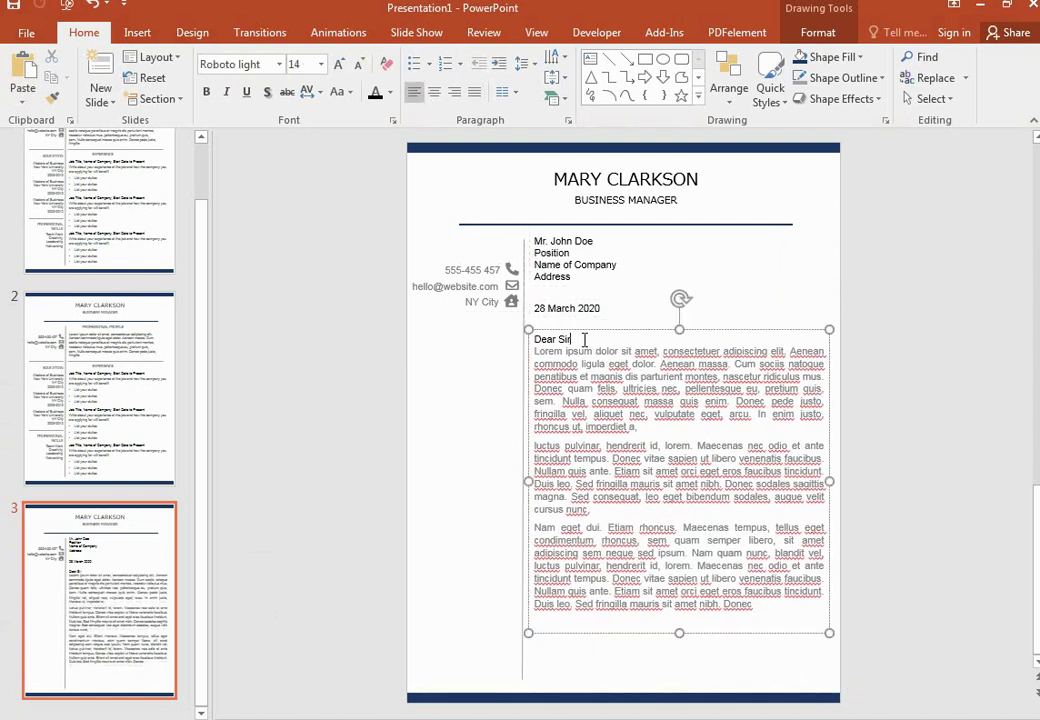
key("Return")
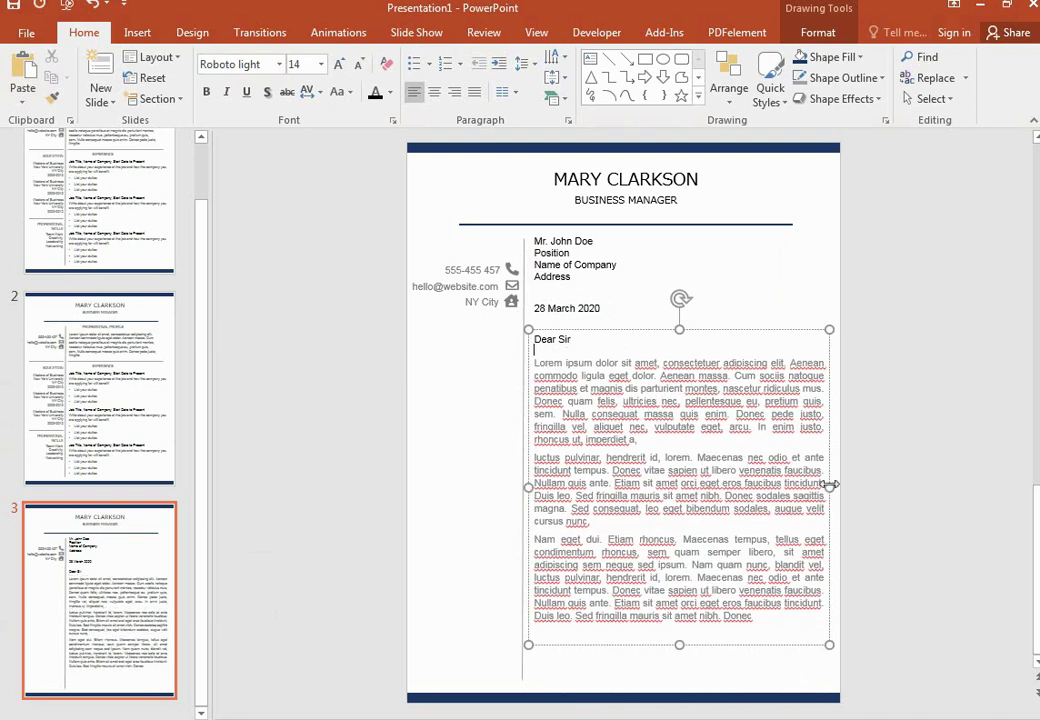
left_click_drag(829, 486, 841, 484)
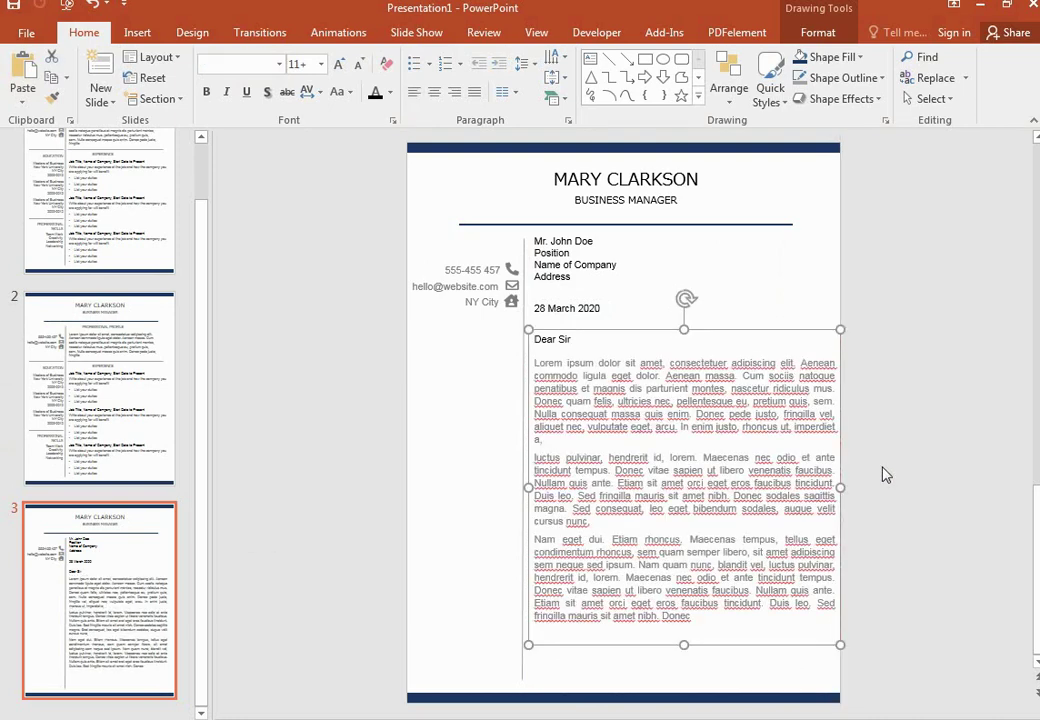
left_click(907, 451)
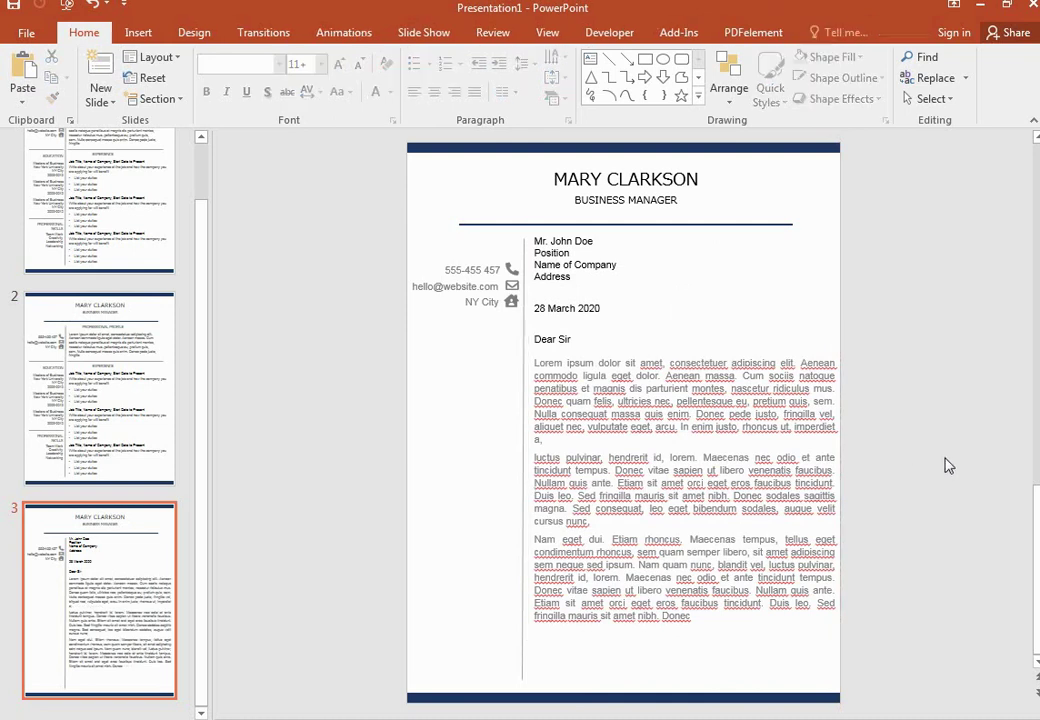
left_click(617, 413)
Step: Nudge the body box left and add a comma after Dear Sir
left_click(662, 345)
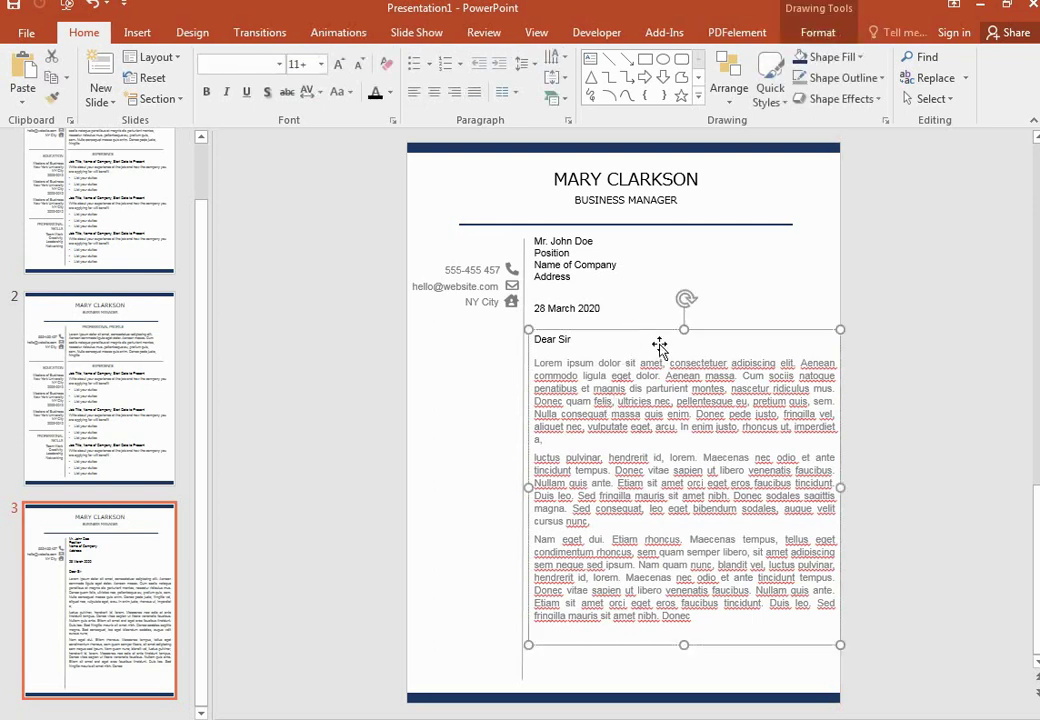
key("ctrl+Left")
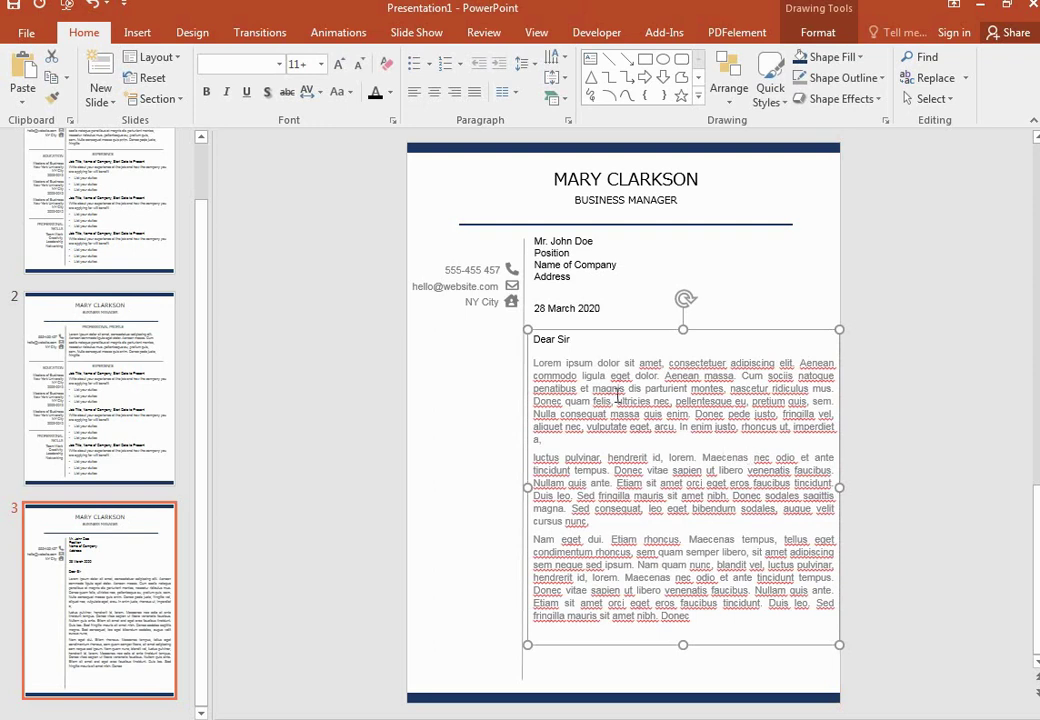
left_click(588, 339)
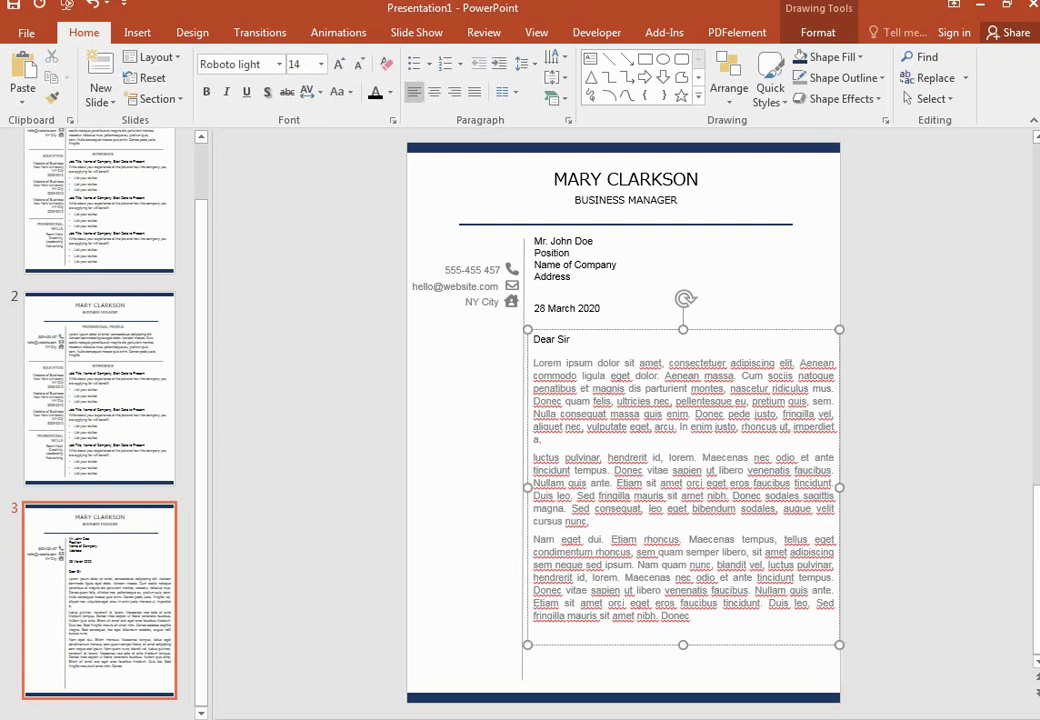
type(",")
type(",")
right_click(619, 402)
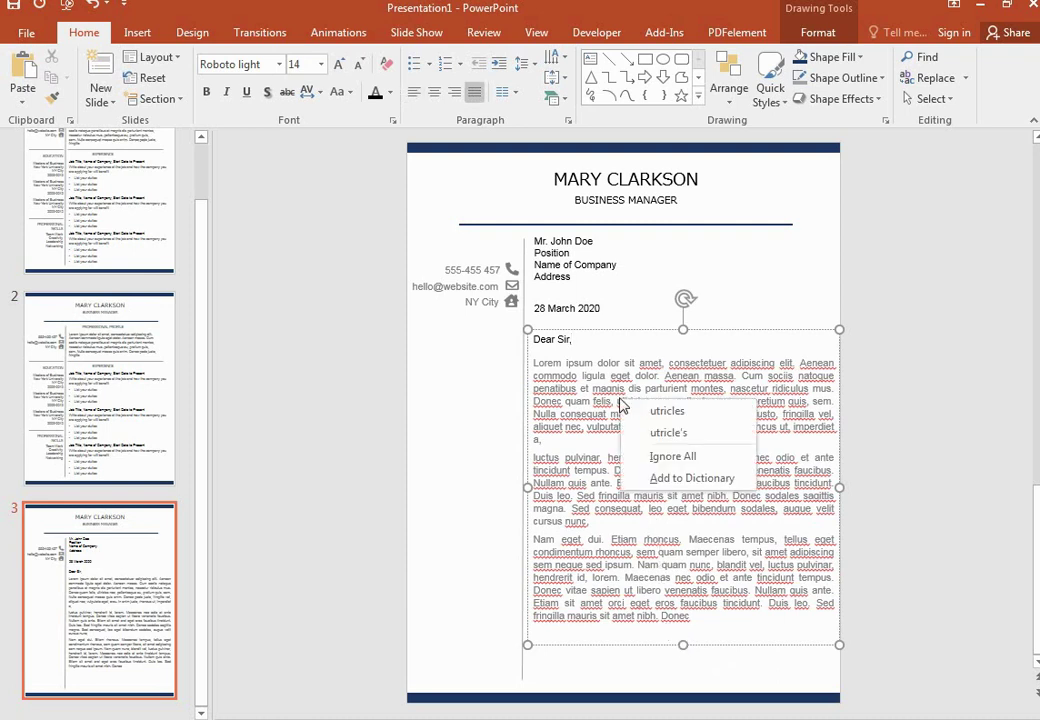
key("Escape")
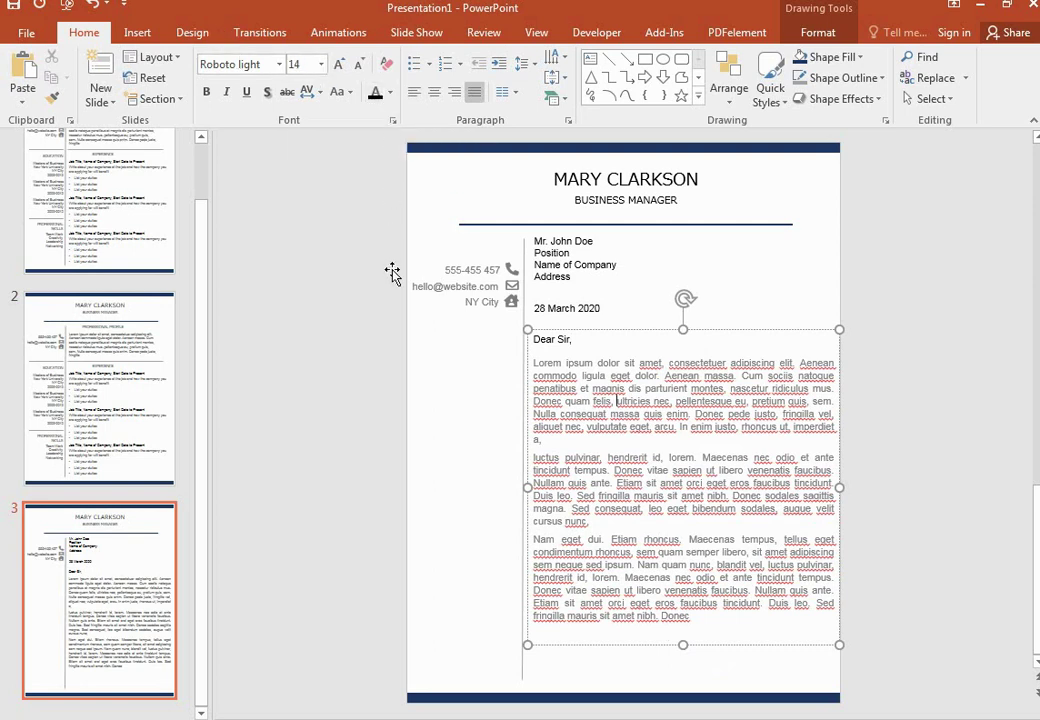
Step: Colour all three body paragraphs grey
left_click(389, 93)
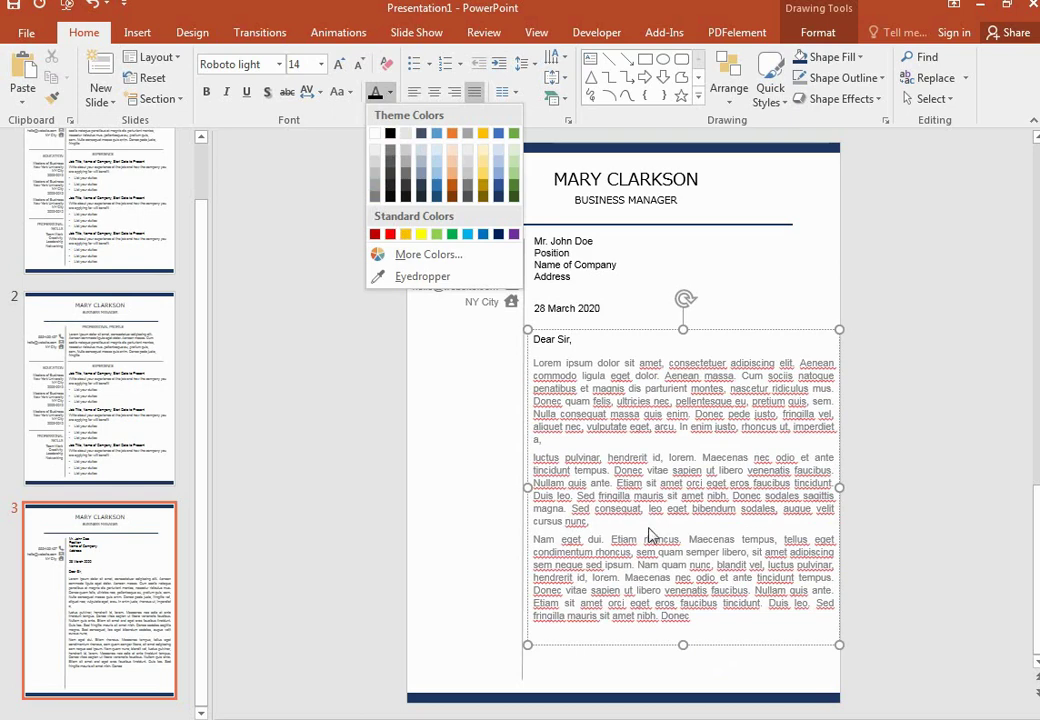
left_click(569, 505)
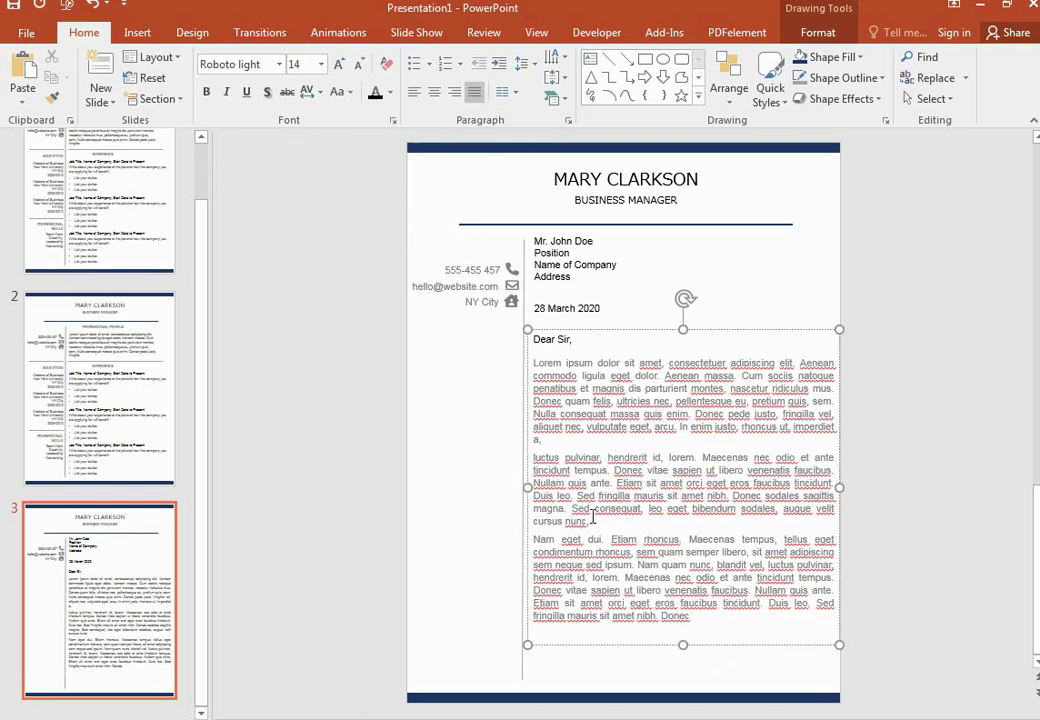
left_click_drag(692, 616, 533, 362)
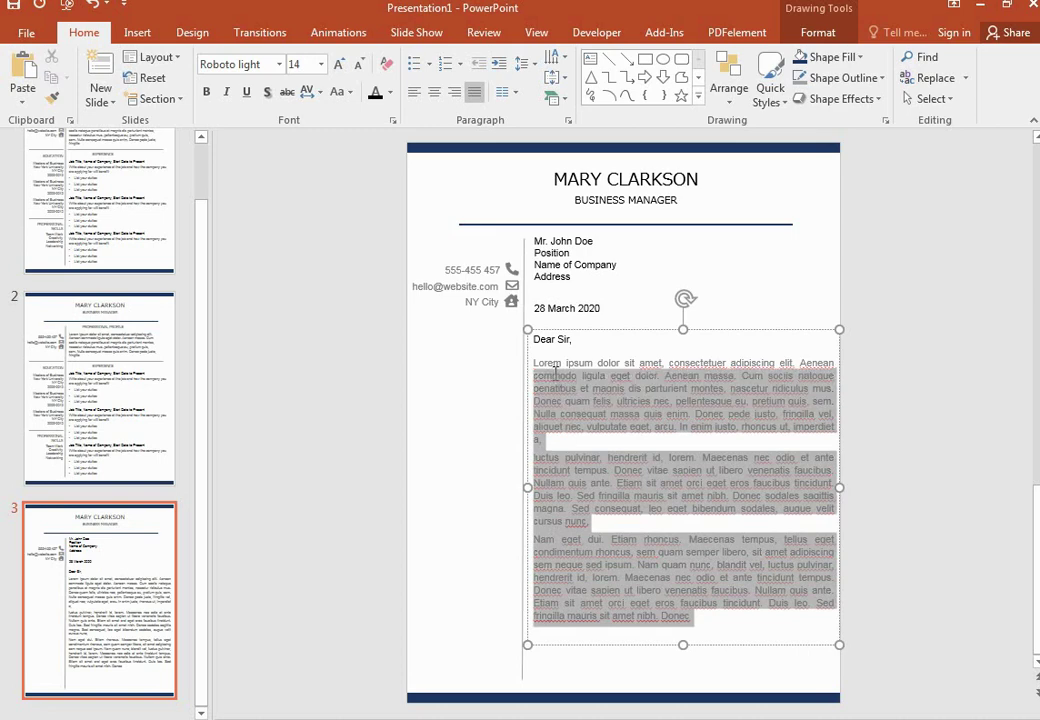
left_click(390, 93)
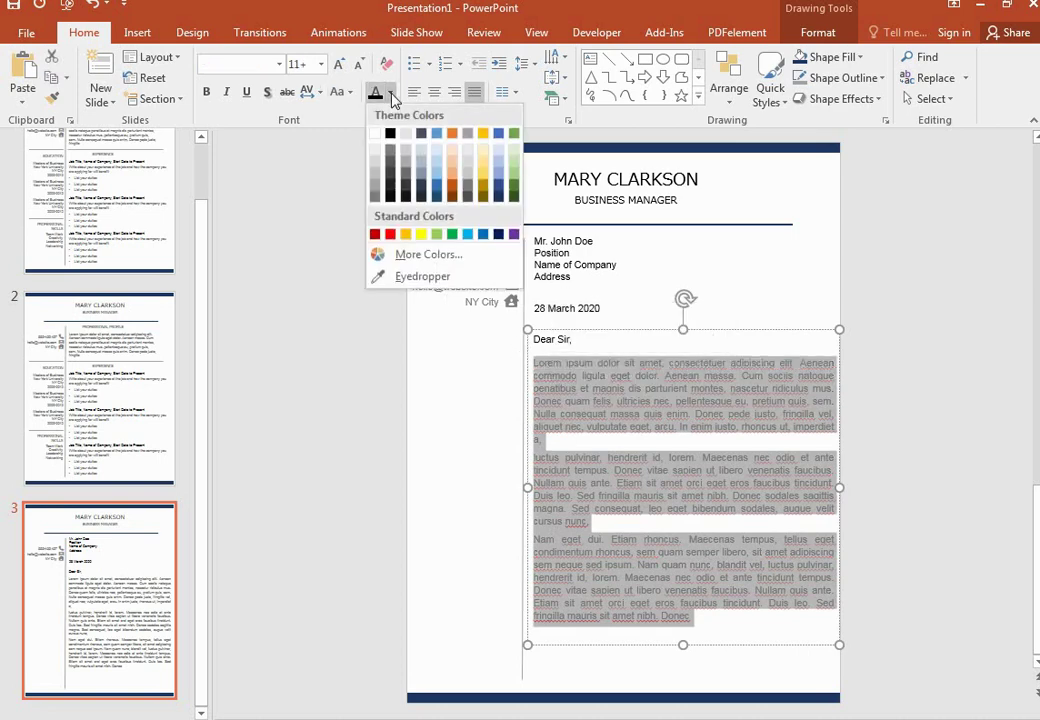
left_click(375, 203)
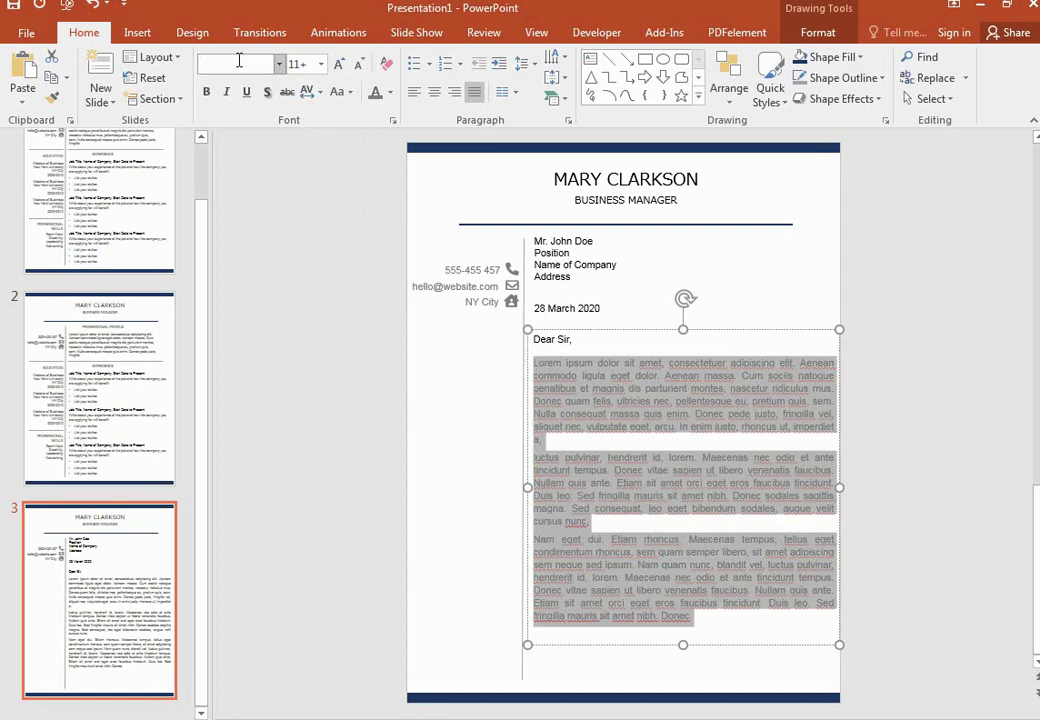
Step: Set the body paragraphs to Roboto light at 14 pt
type("Rob")
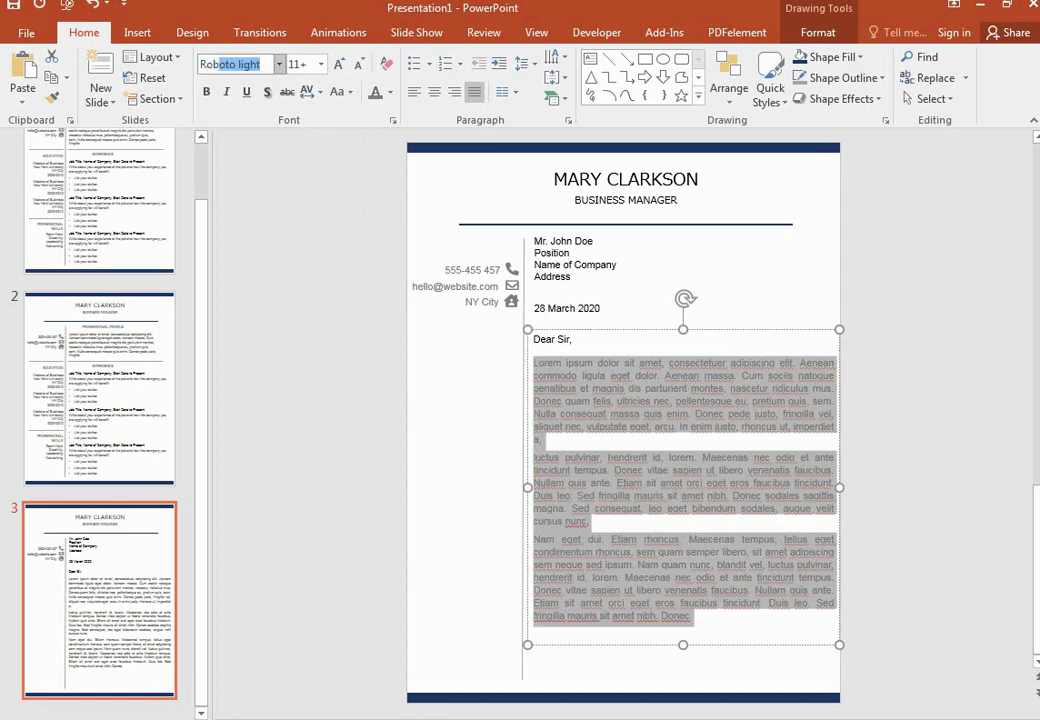
type("oto")
key("Return")
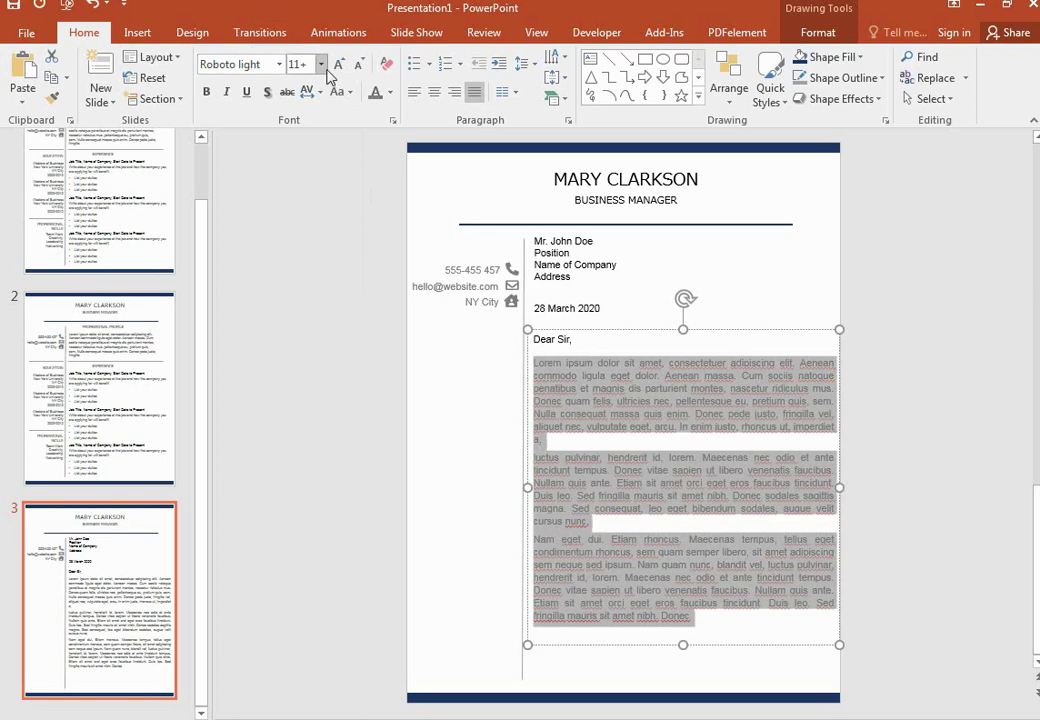
left_click(322, 75)
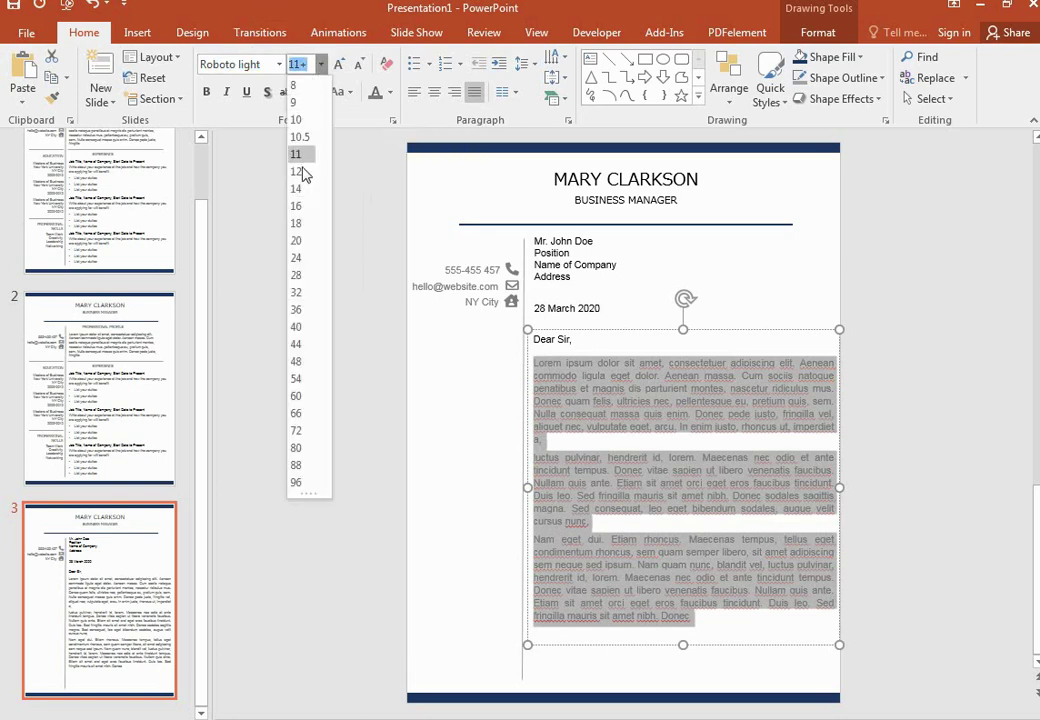
left_click(300, 189)
left_click(595, 521)
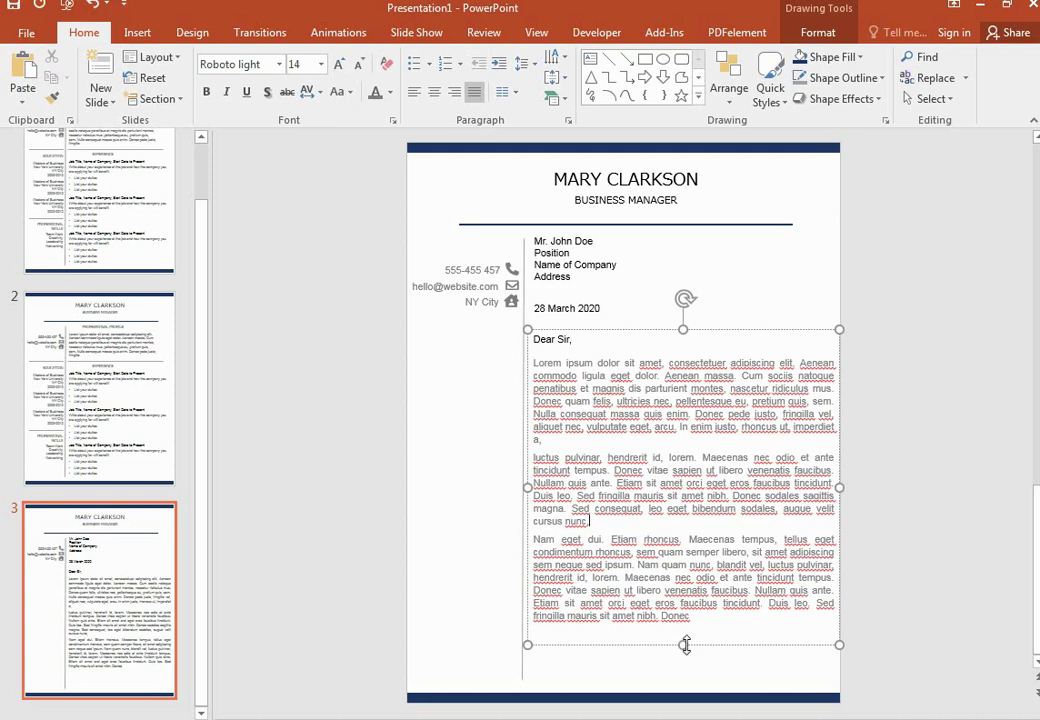
Step: Nudge the date and body boxes up, then drag a copy of the 28 March 2020 date below the body
left_click_drag(685, 645, 685, 640)
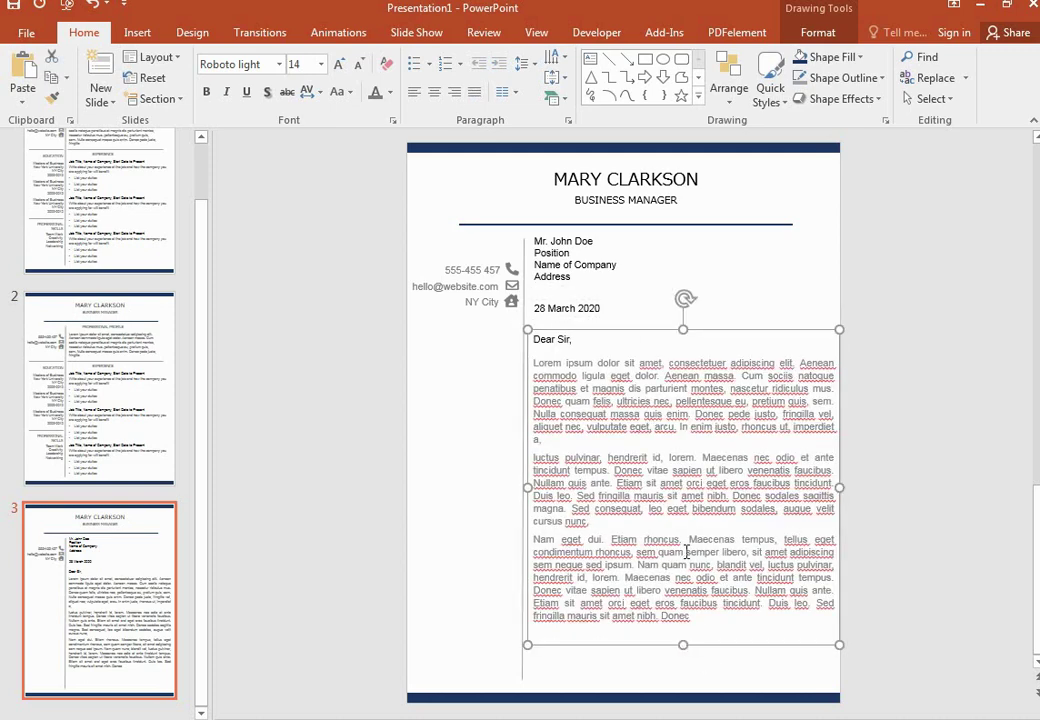
left_click(658, 306)
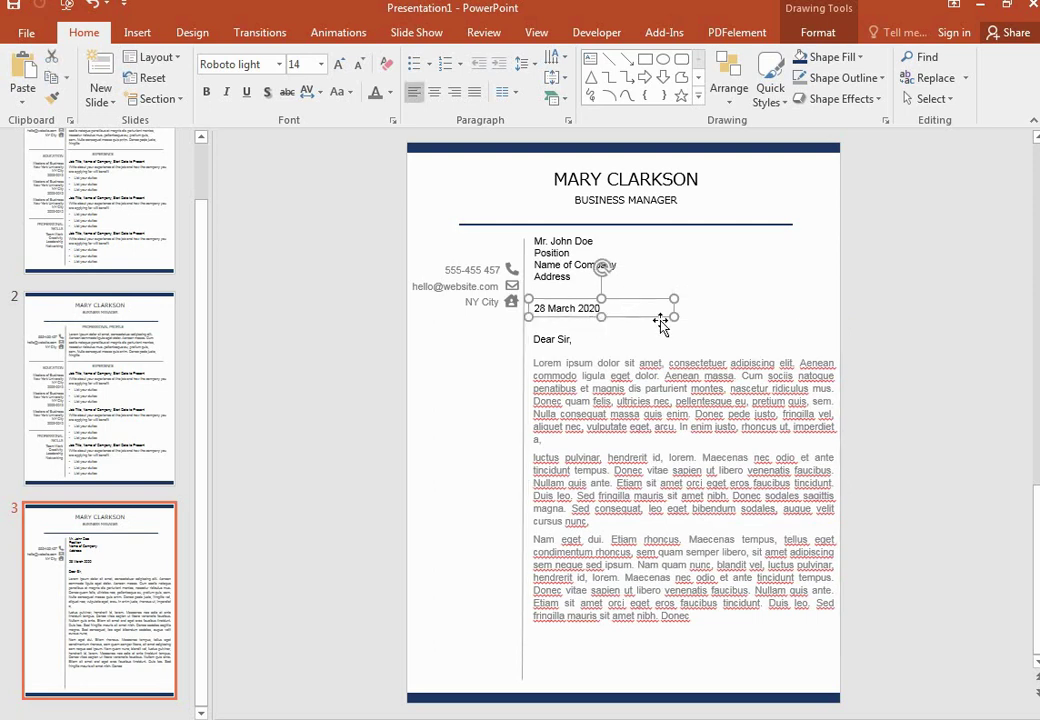
key("Up")
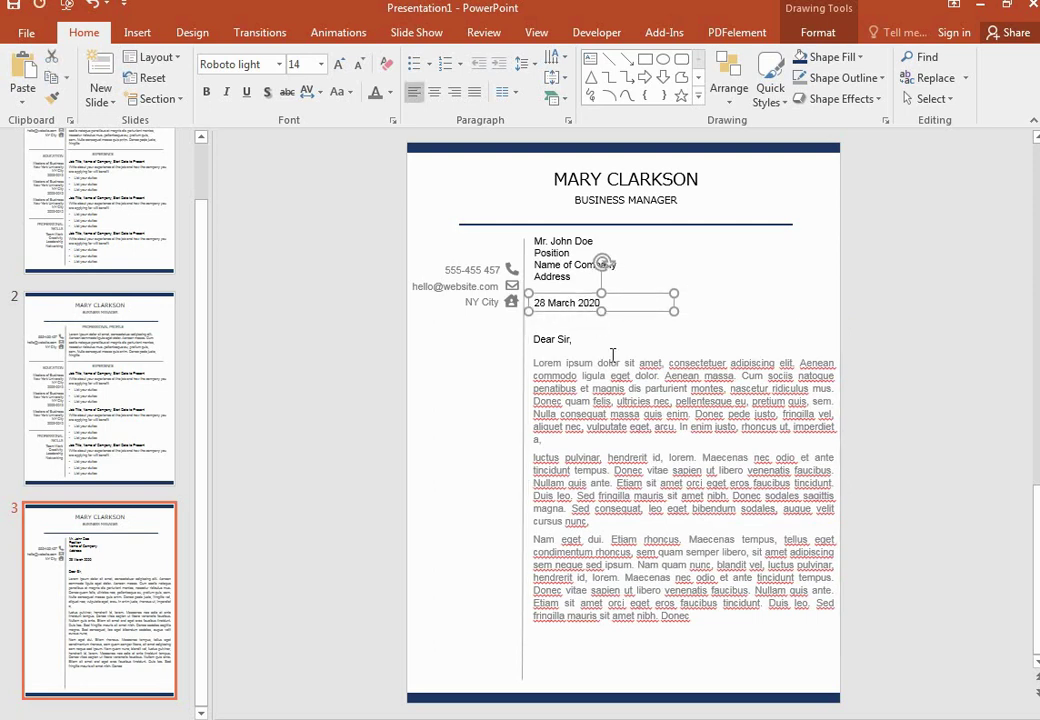
left_click(601, 401)
left_click(648, 328)
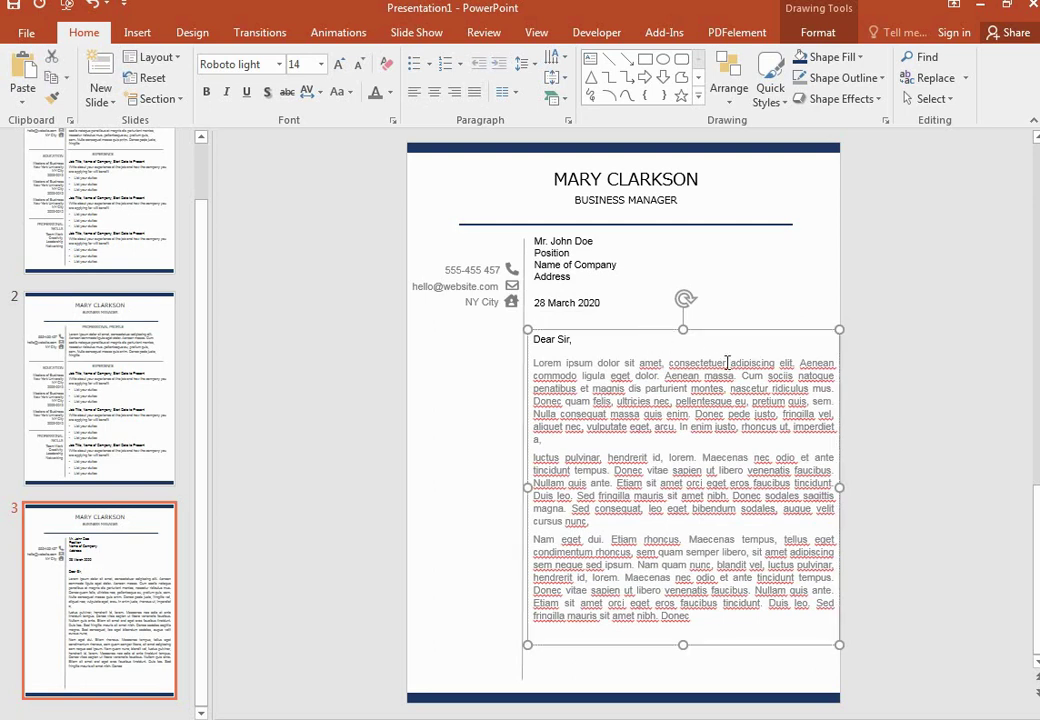
key("Up")
key("Up")
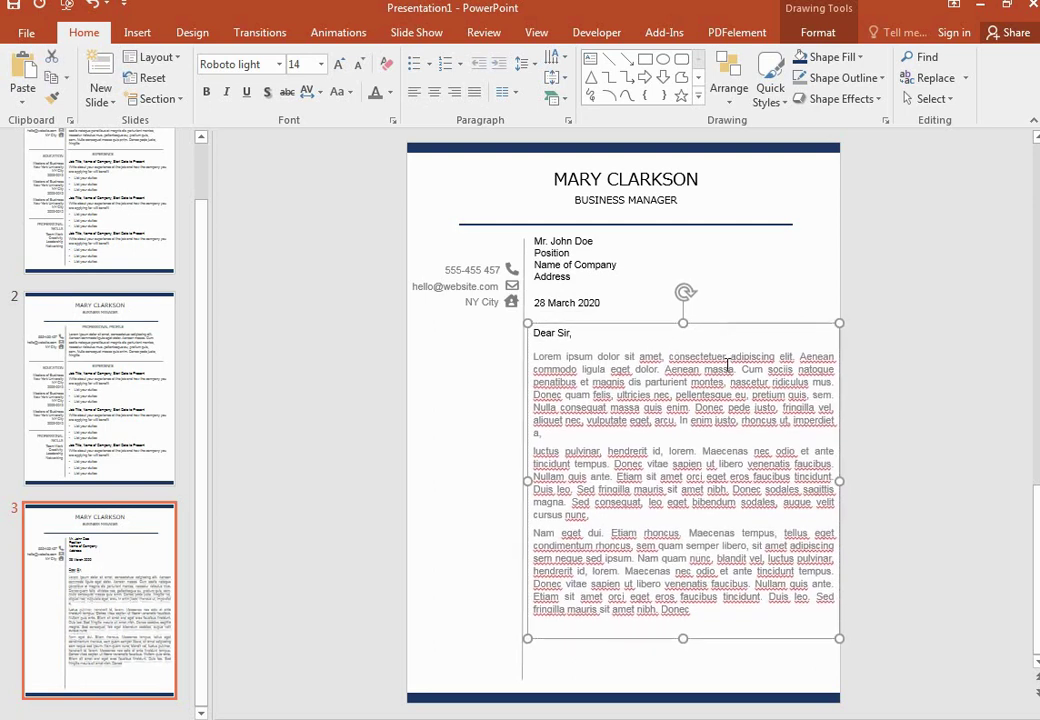
left_click(621, 306)
left_click_drag(626, 308, 607, 645)
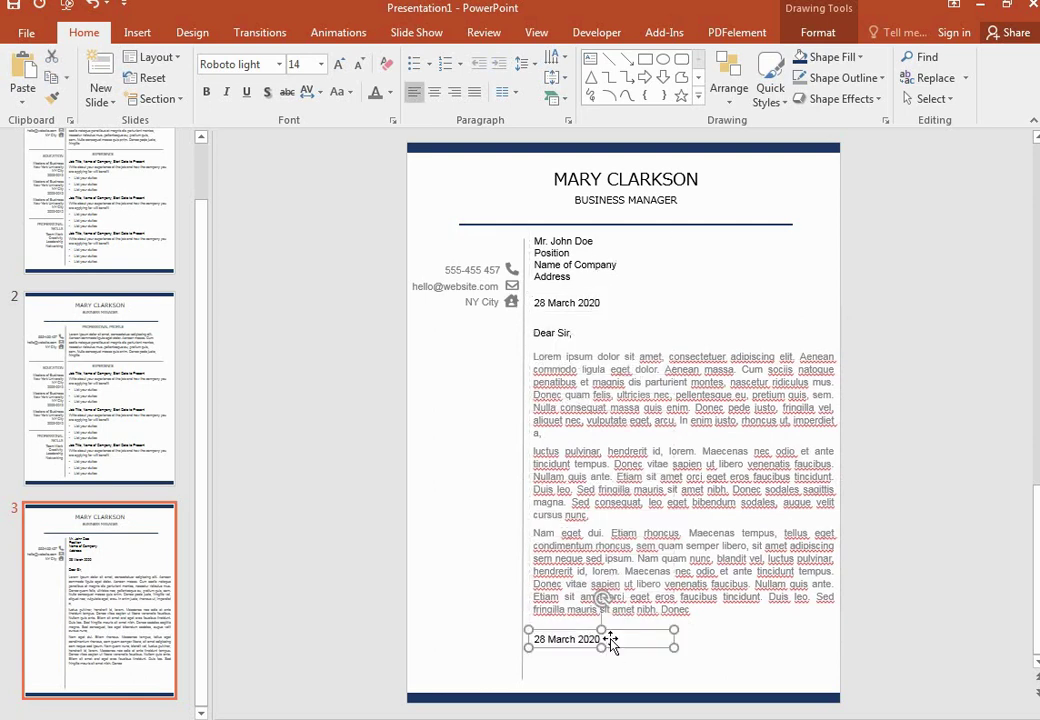
Step: Replace the copied date text with the sender's full name and 'Business Manager' beneath it
double_click(556, 642)
triple_click(556, 645)
key("Delete")
type("Ma")
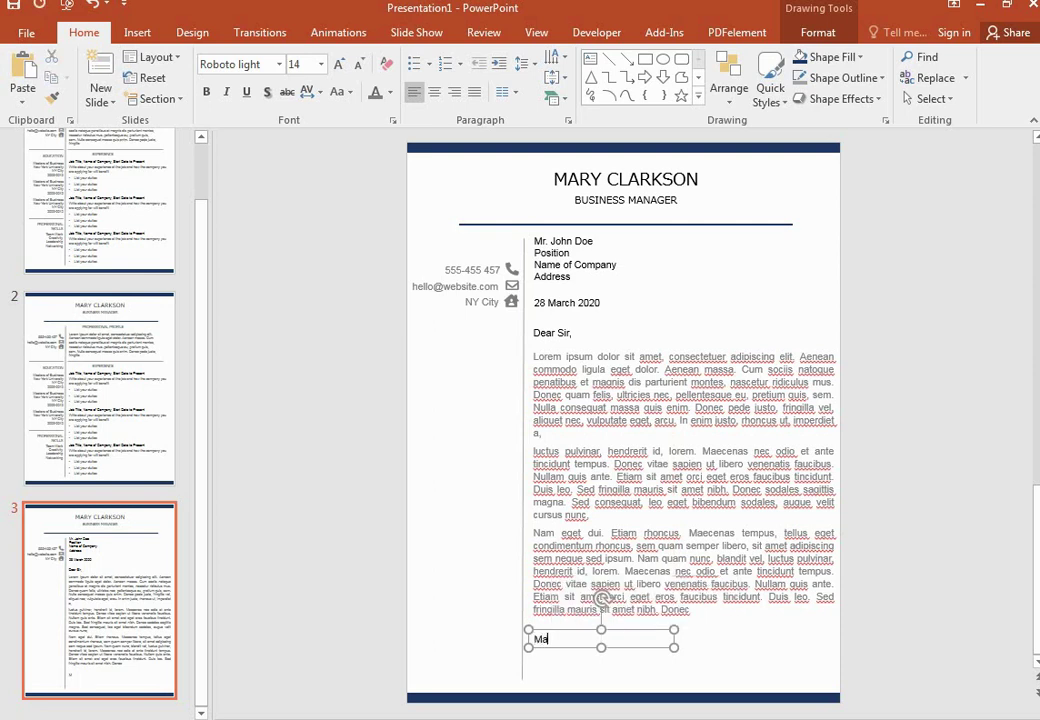
type("ry Clar")
type("kson")
key("Return")
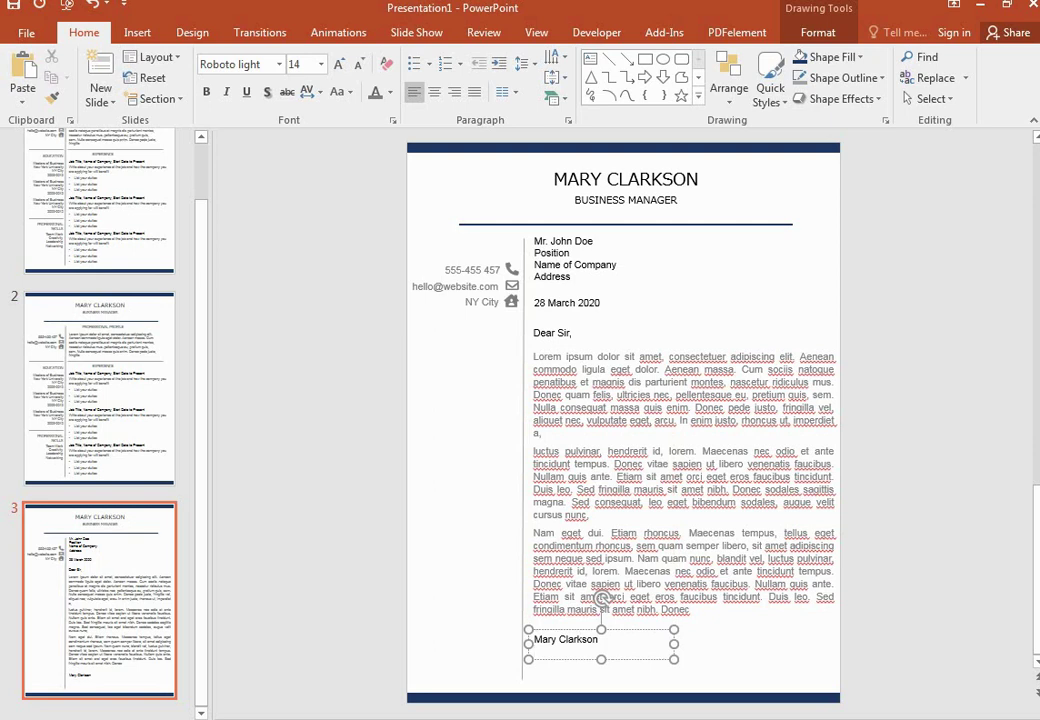
type("Busi")
type("ness")
type(" Manager")
left_click(599, 639)
left_click_drag(599, 639, 534, 640)
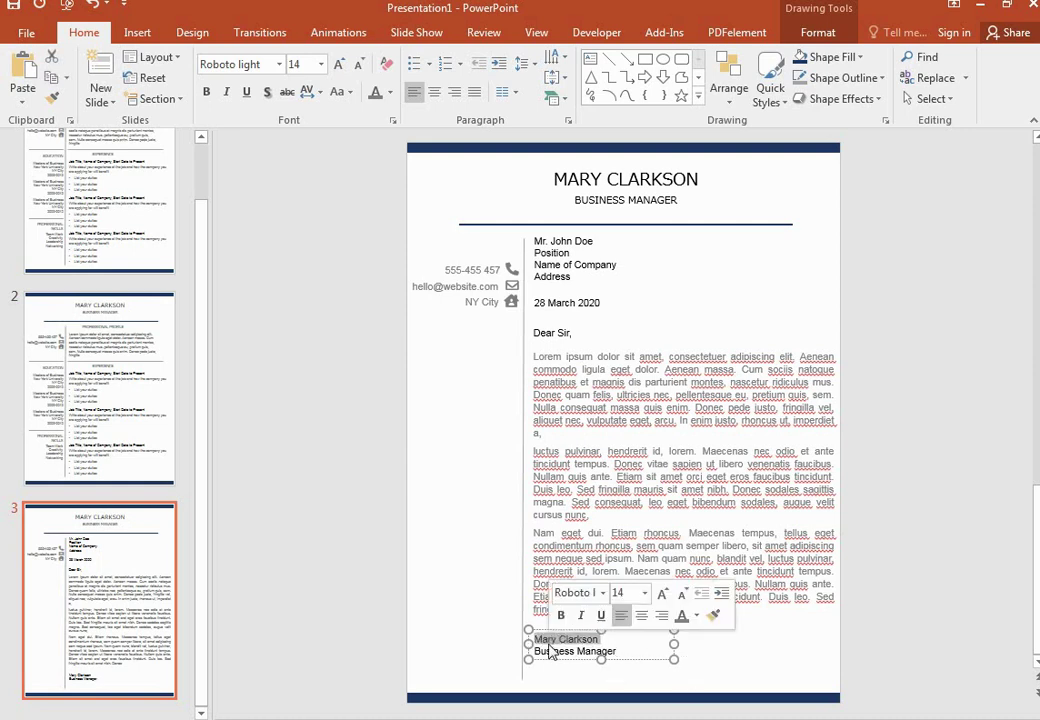
Step: Set the sender's name to Vladimir Script at 48 pt and widen its box to one line
left_click(560, 593)
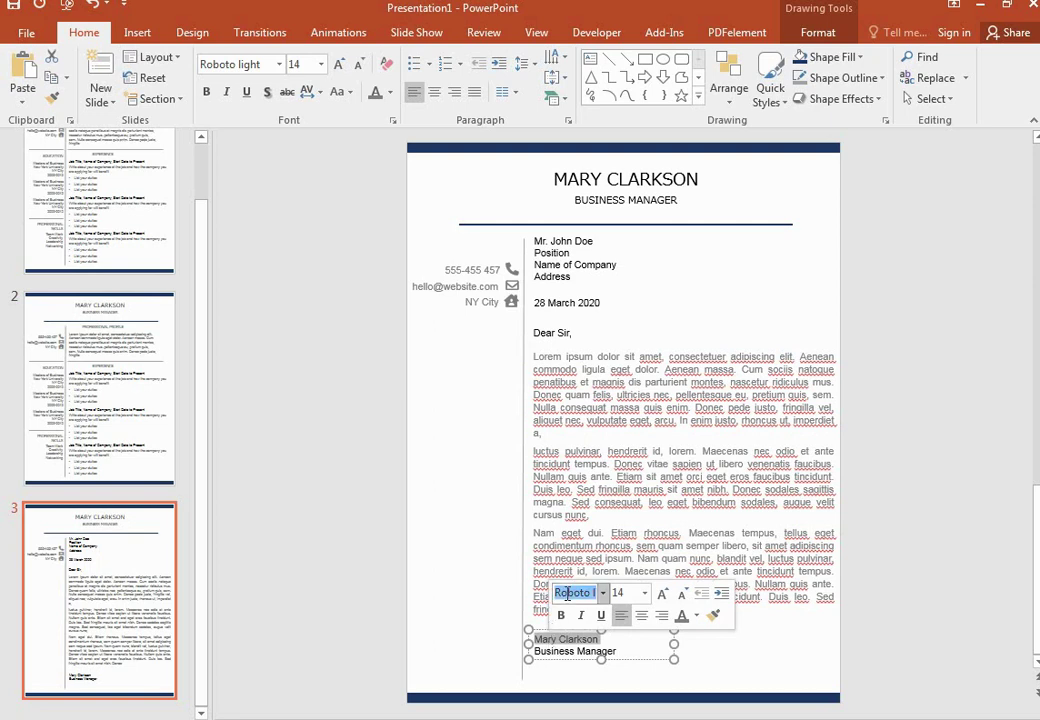
type("Vla")
type("d")
type("imir")
key("Return")
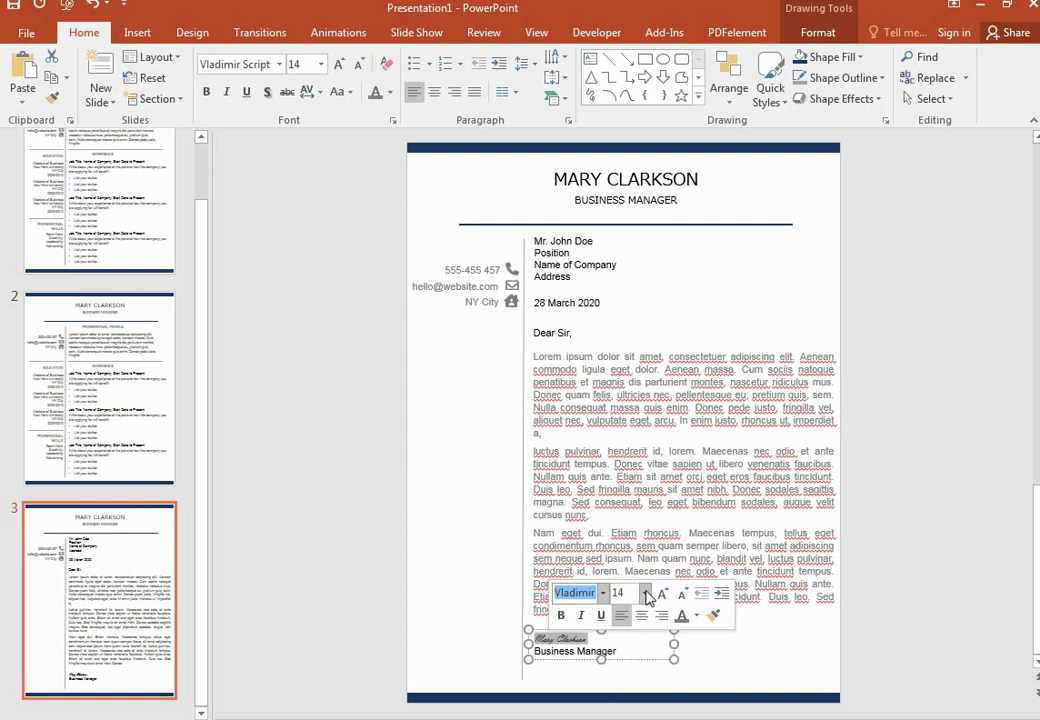
left_click(645, 593)
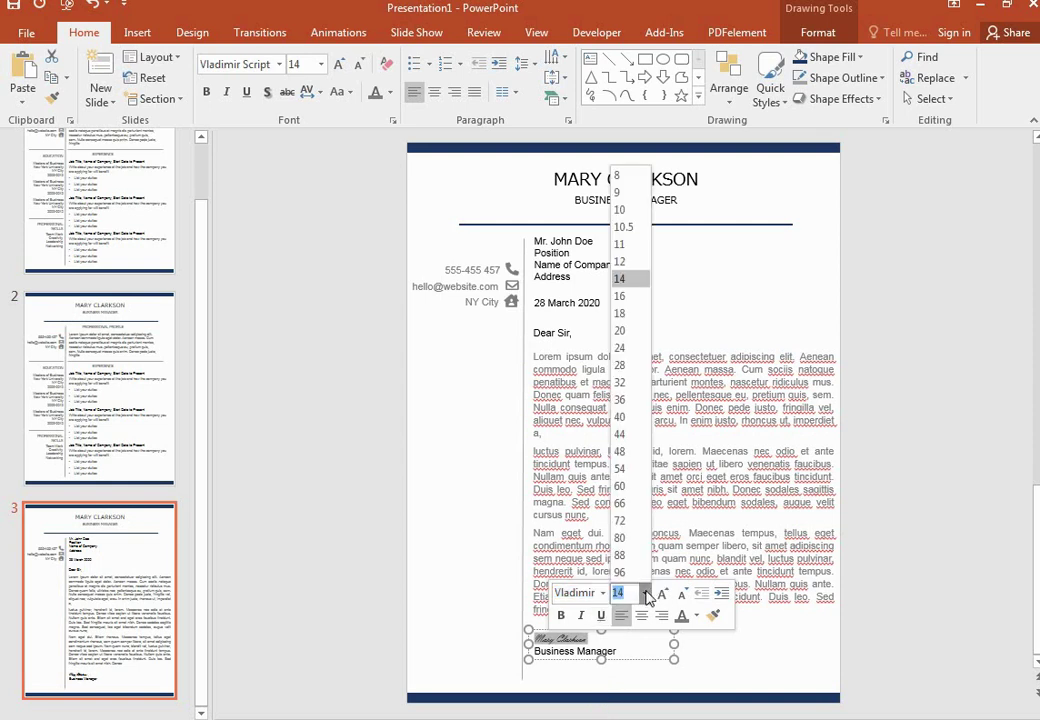
left_click(638, 451)
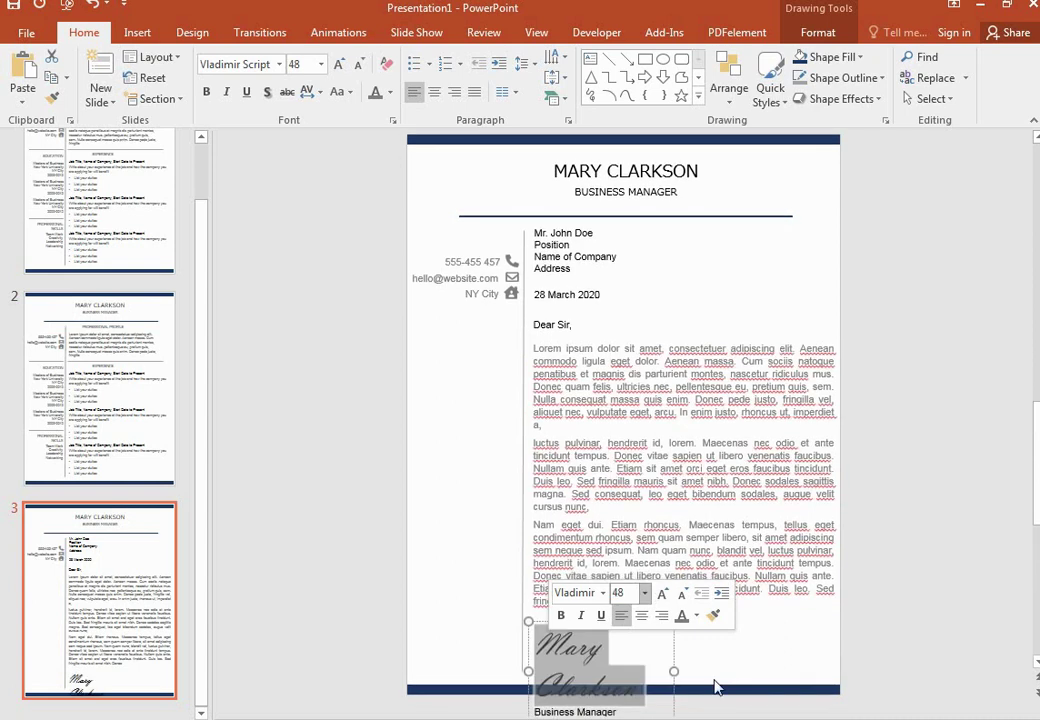
left_click_drag(674, 671, 731, 660)
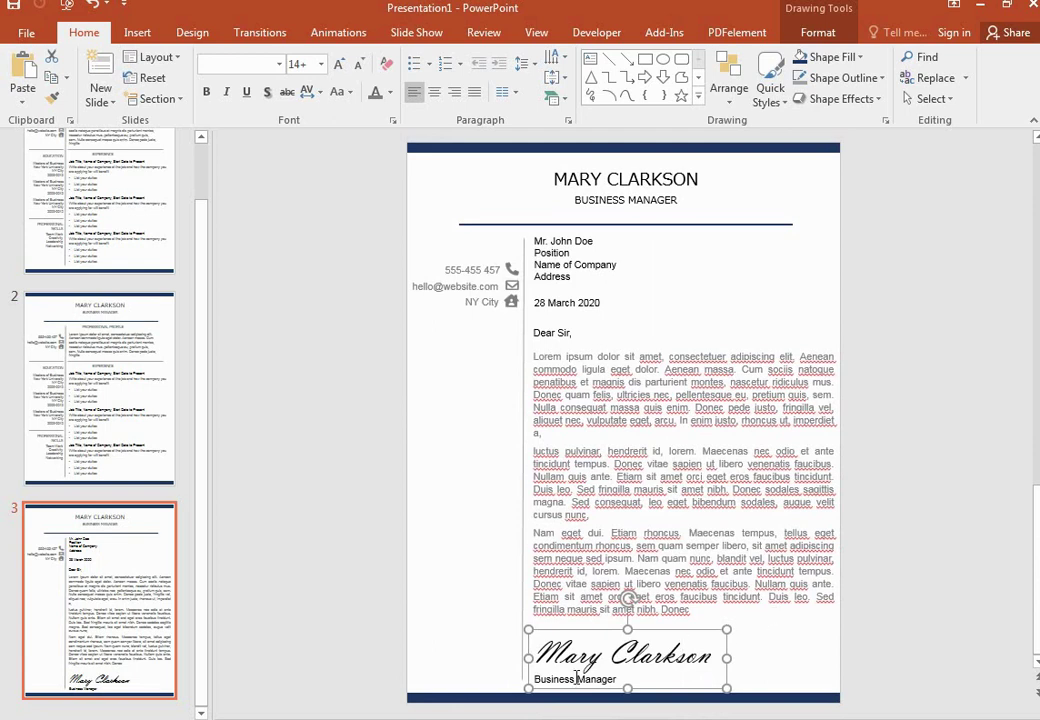
Step: Nudge the whole signature block up one step, clear of the bottom border
left_click(624, 678)
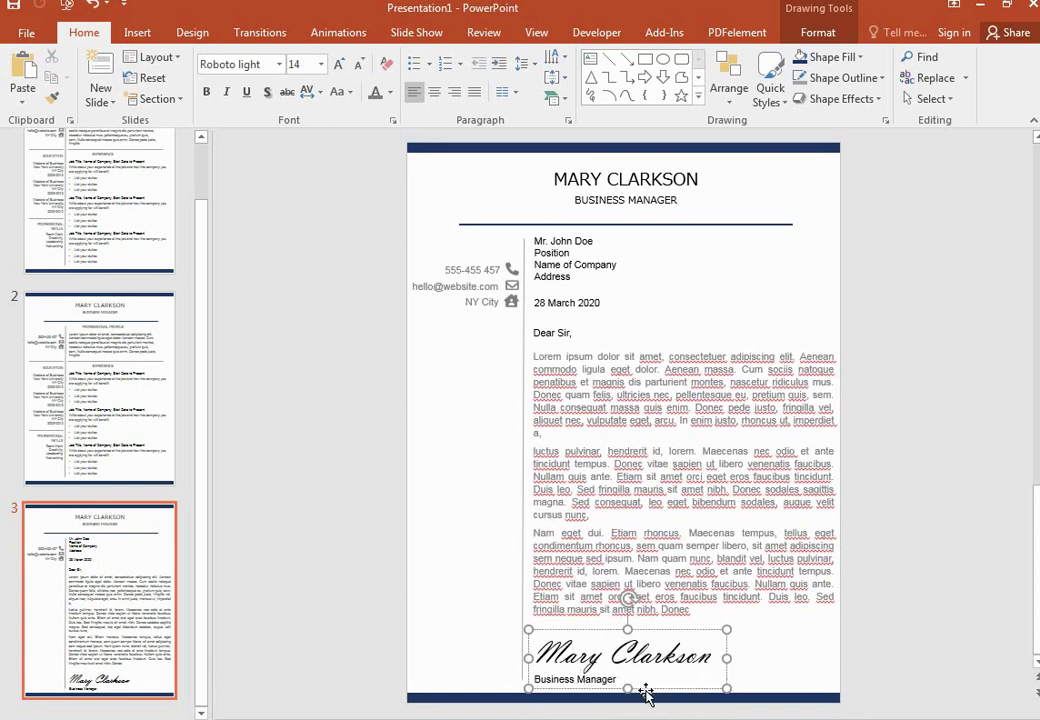
left_click_drag(620, 679, 535, 680)
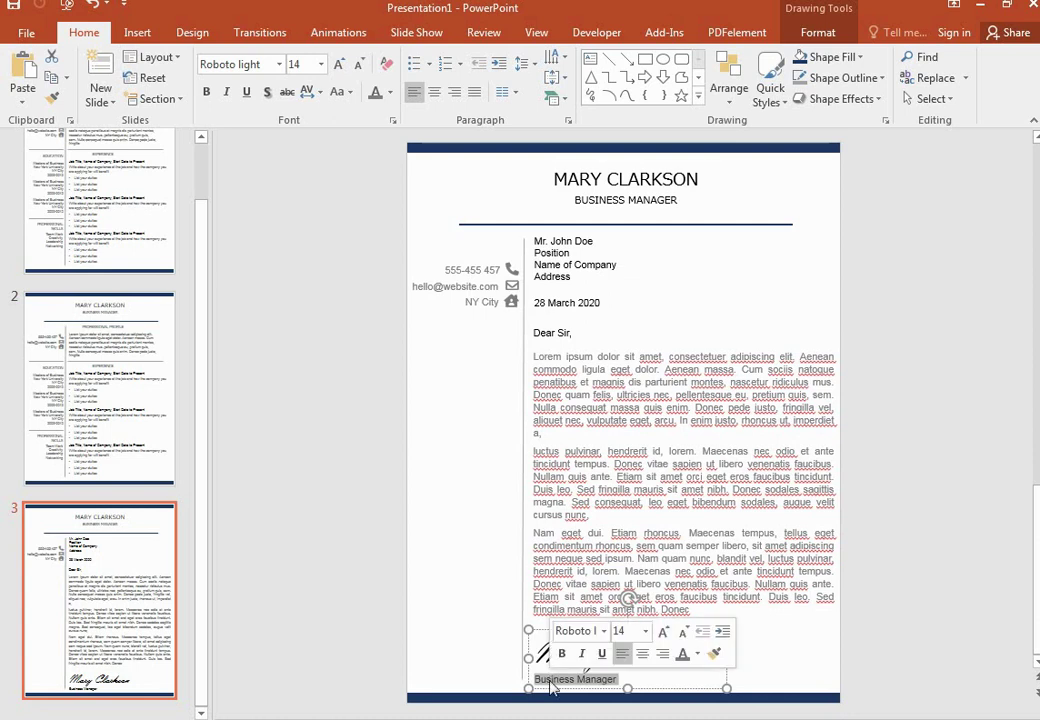
left_click(650, 679)
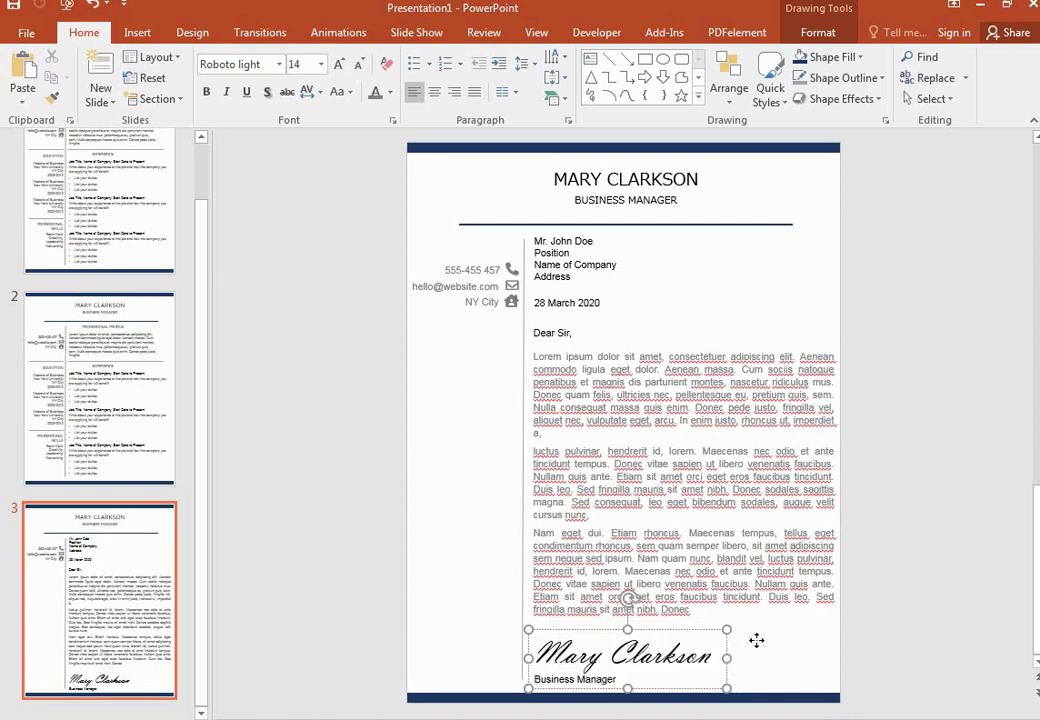
left_click(756, 640)
left_click(650, 678)
left_click(687, 633)
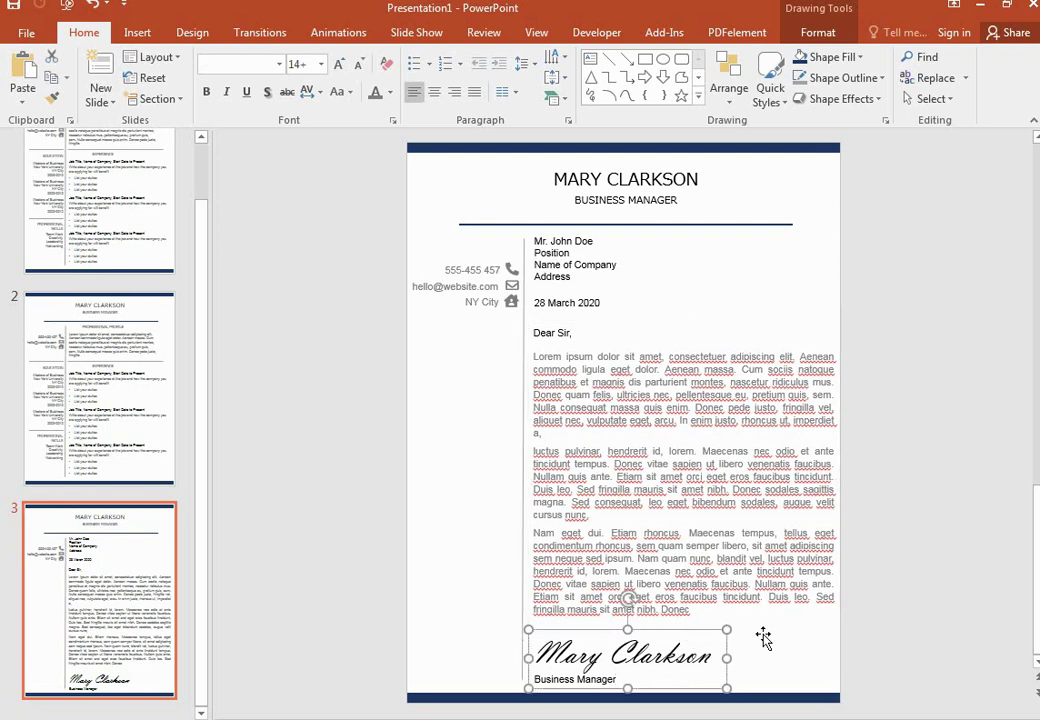
key("Up")
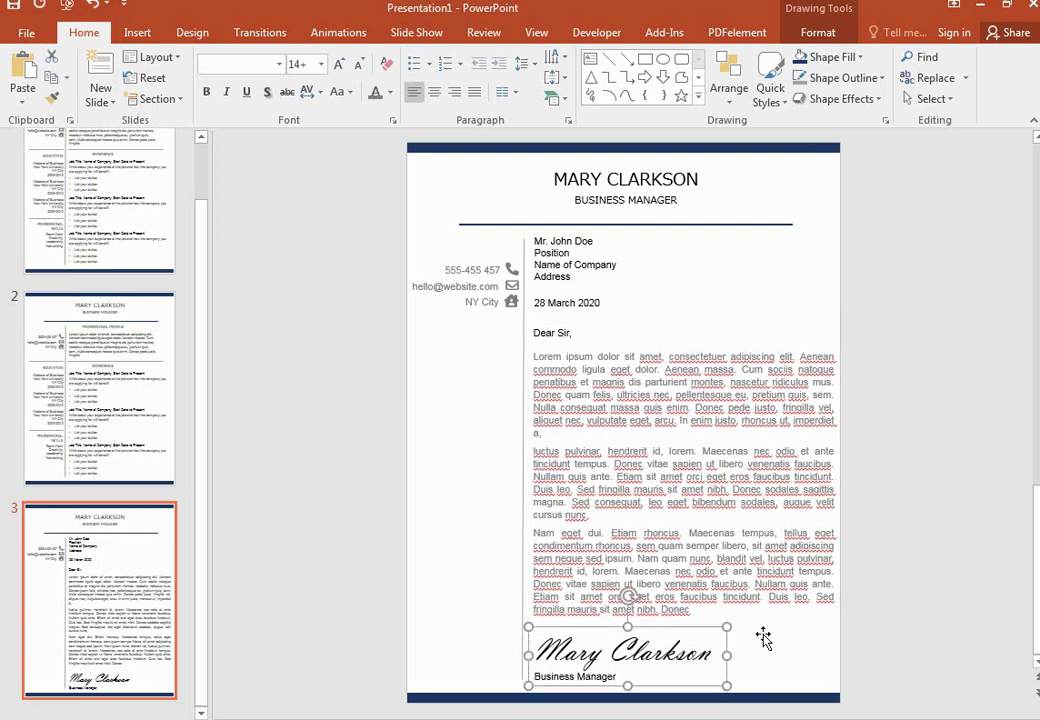
left_click(850, 631)
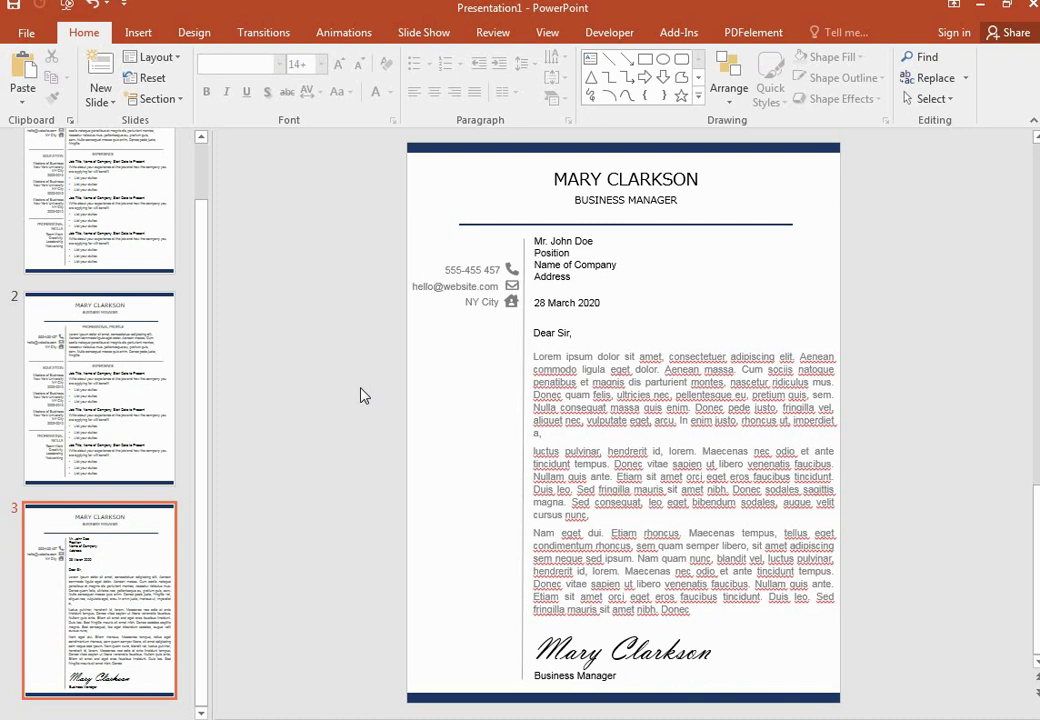
Step: Move the address, date, body and signature boxes together two nudges to the left
left_click(590, 298)
left_click(590, 330, "shift")
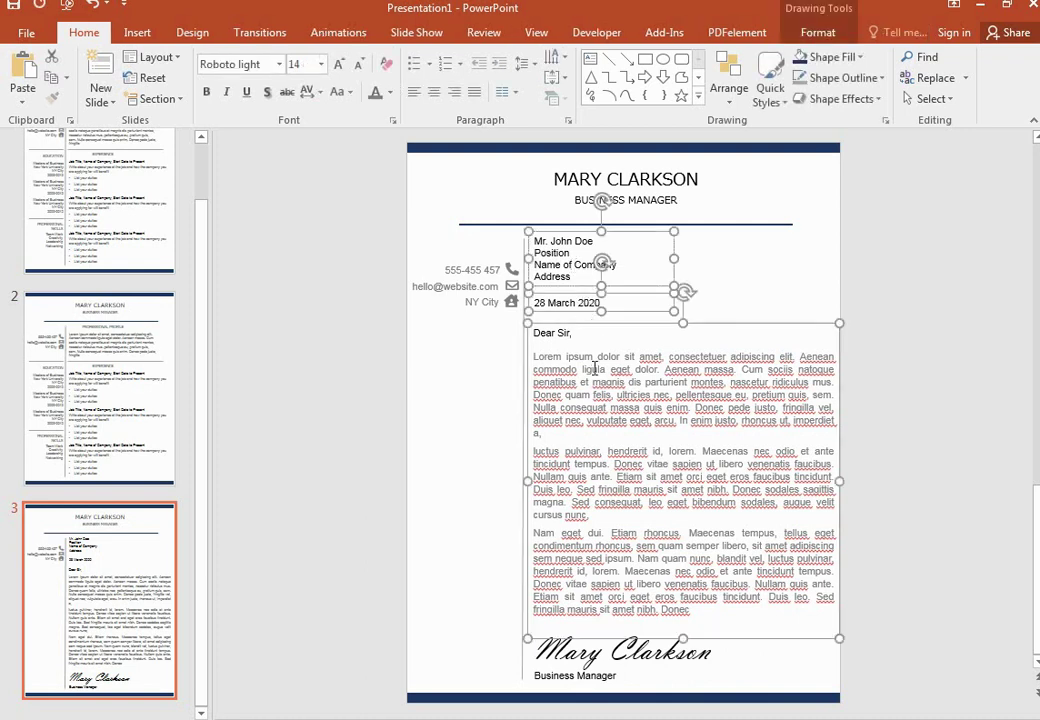
left_click(588, 677, "shift")
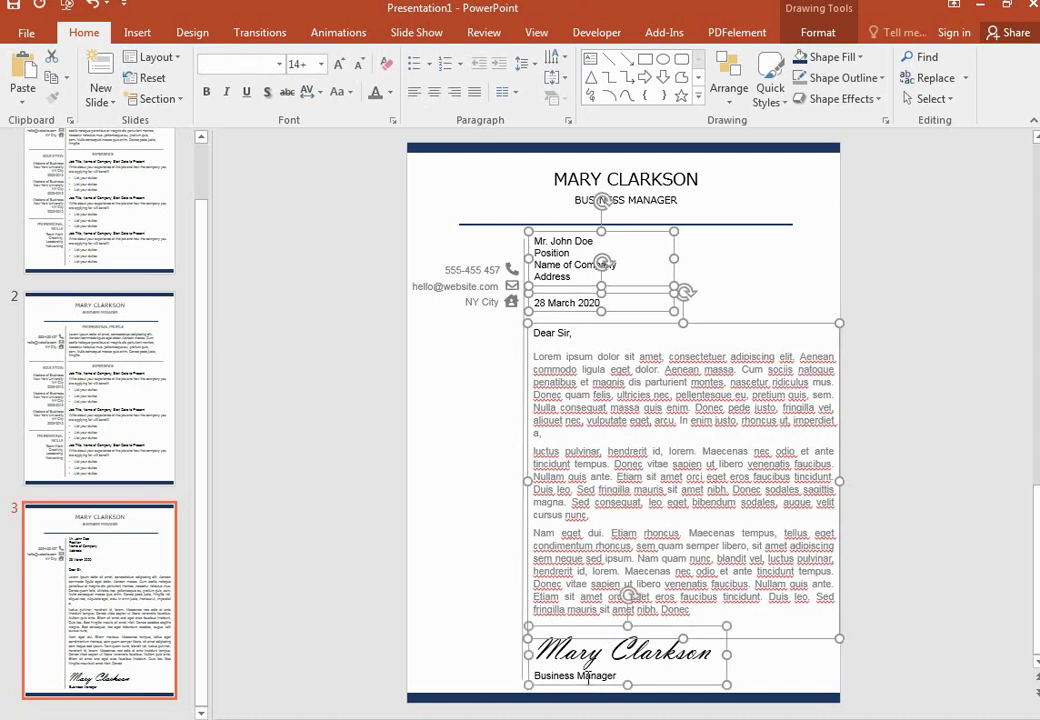
key("Left")
key("Left")
key("Left")
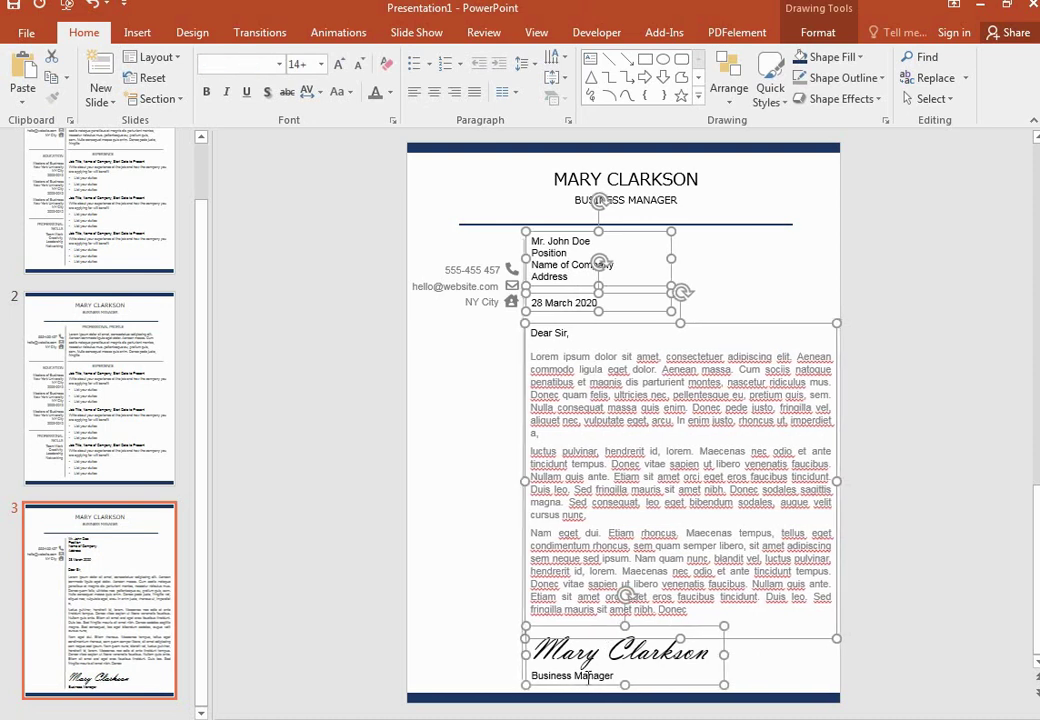
key("Left")
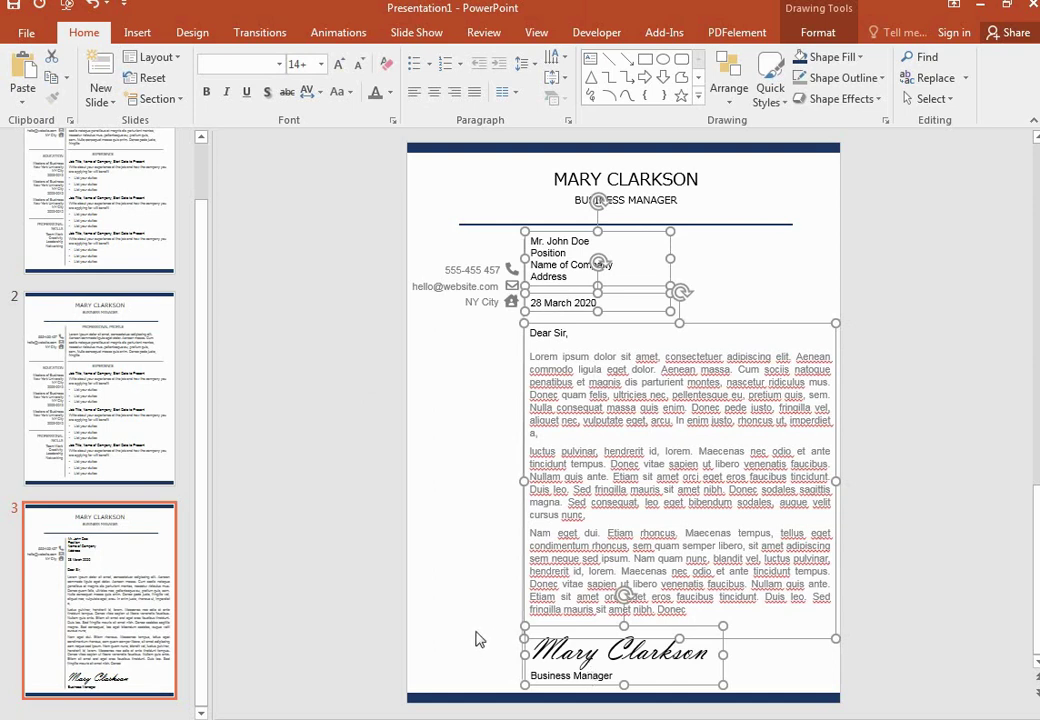
left_click(478, 640)
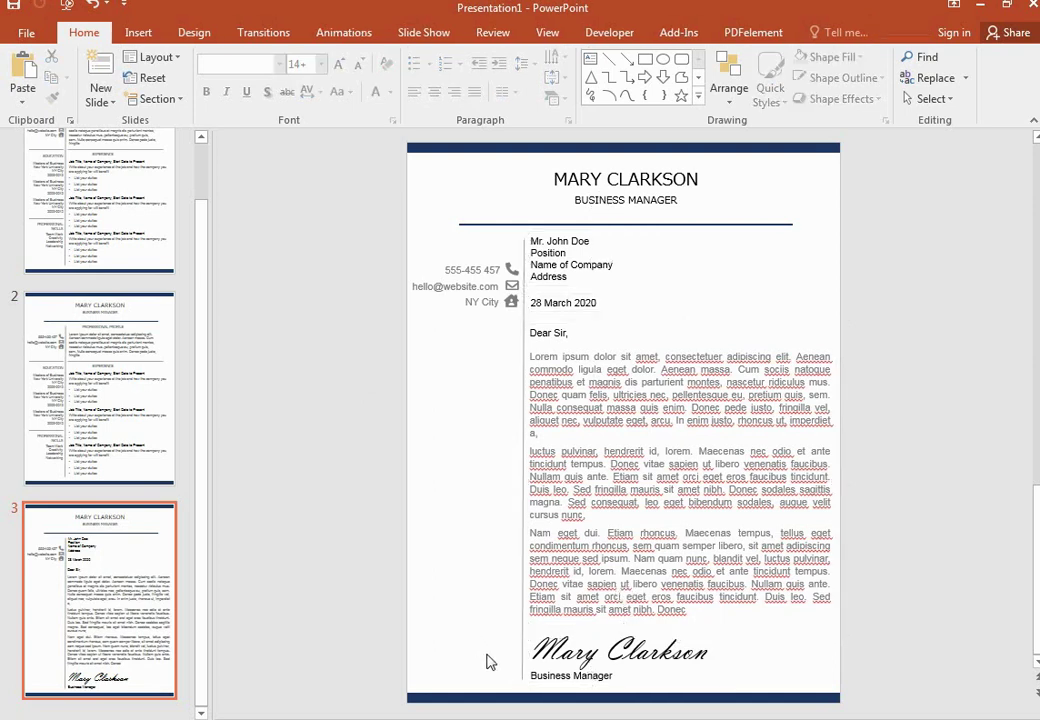